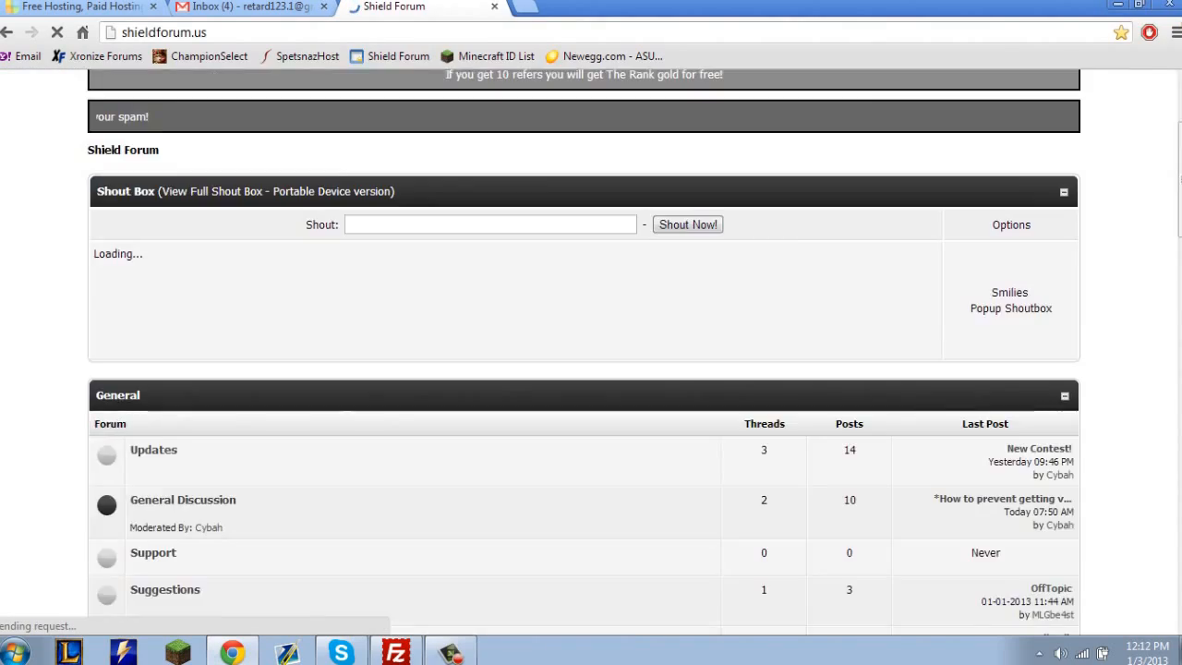
Look over the Shield Forum home page, including its header and announcement banners.
scroll(591, 370, "up", 15)
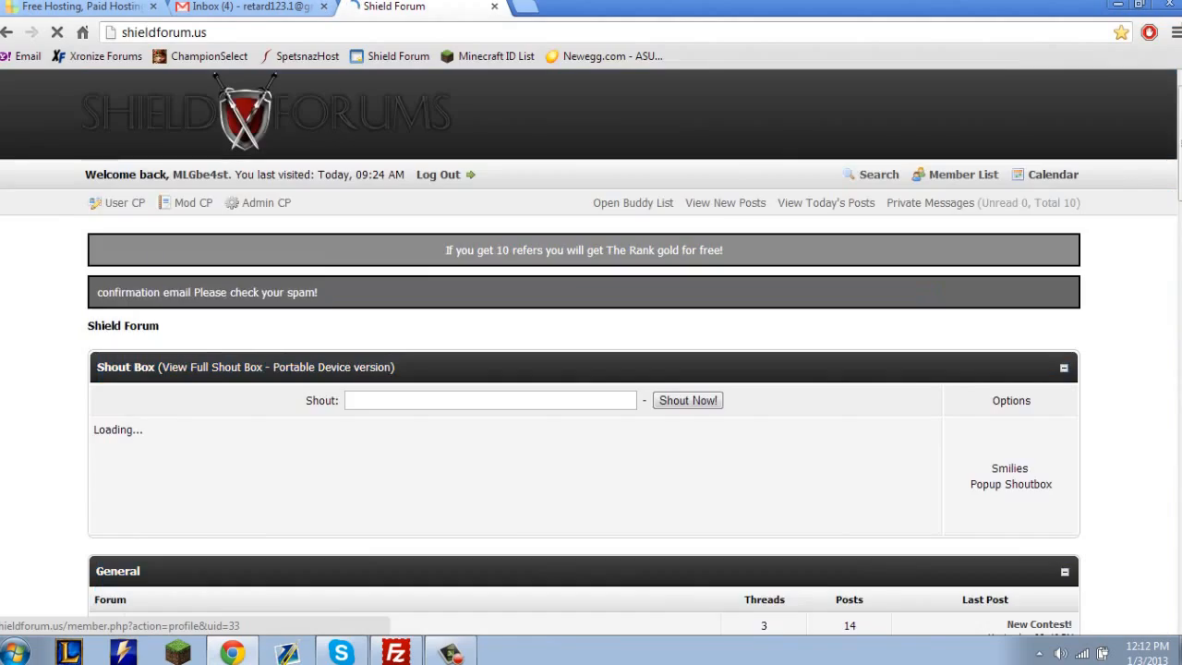
scroll(591, 370, "down", 15)
scroll(591, 370, "up", 15)
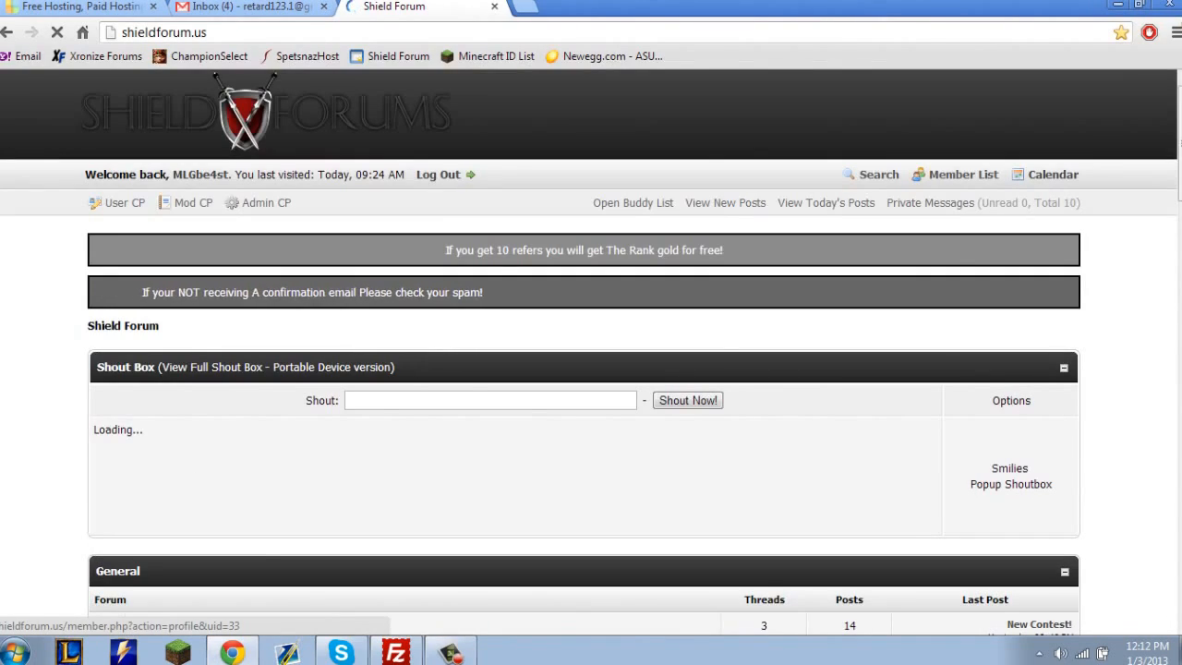
left_click_drag(212, 329, 242, 115)
left_click_drag(212, 329, 185, 252)
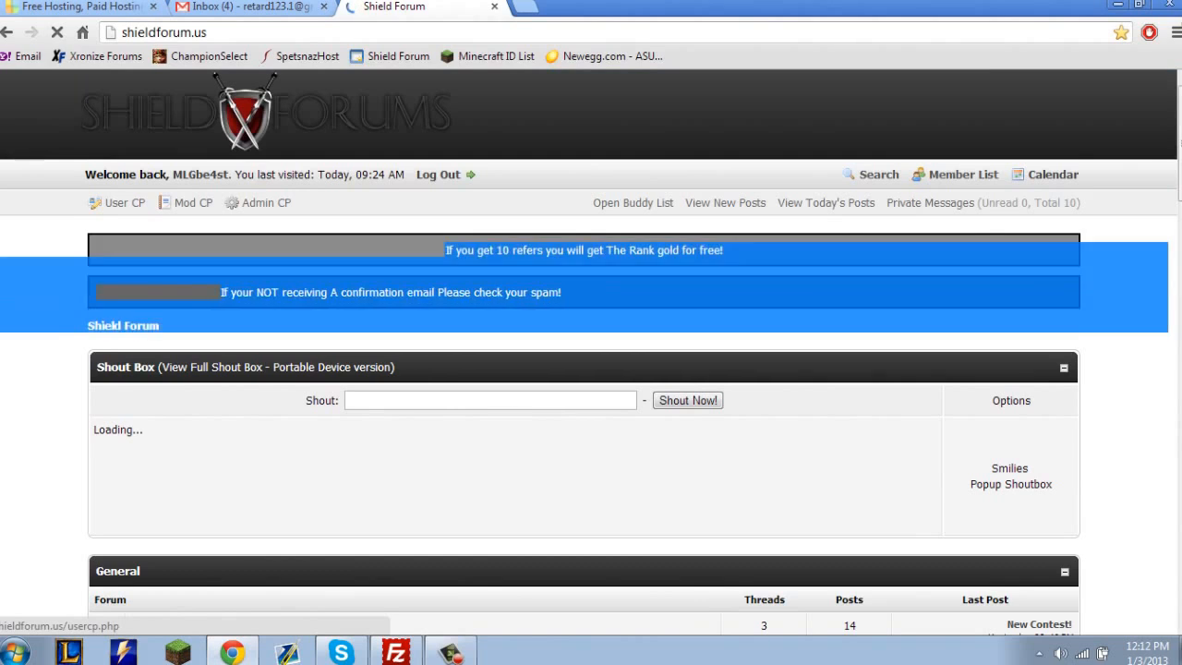
left_click(185, 241)
Close the Shield Forum page and look through the hosting offers on the Byet Internet Services home page.
left_click(250, 8)
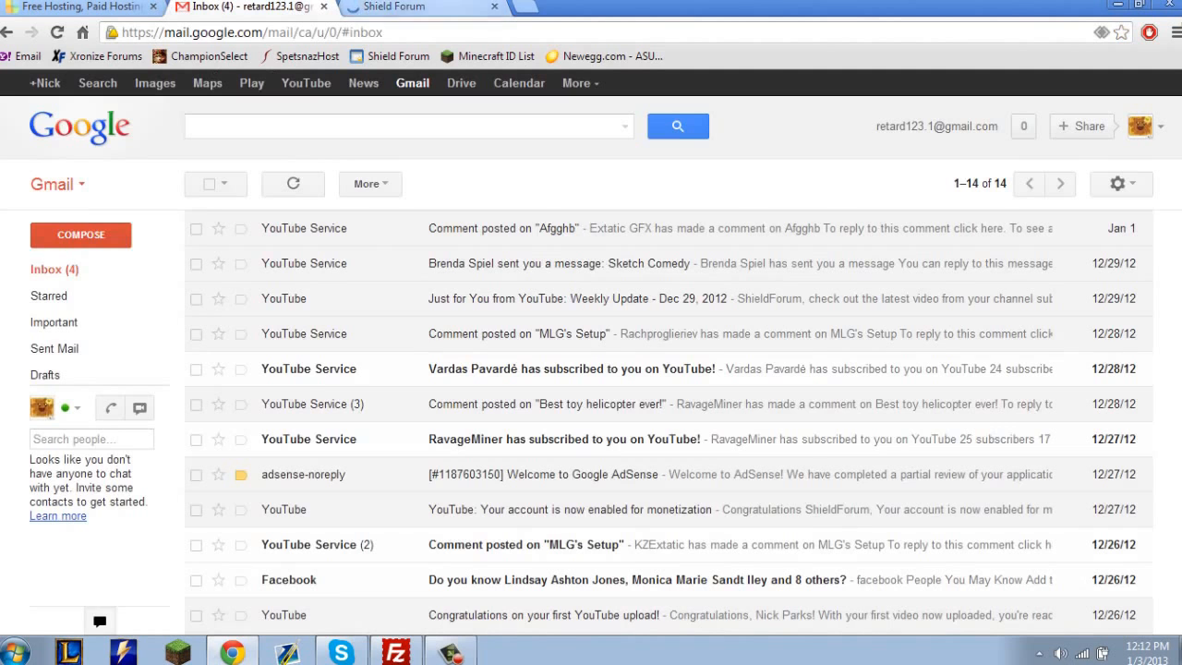
left_click(406, 7)
left_click(249, 7)
left_click(79, 6)
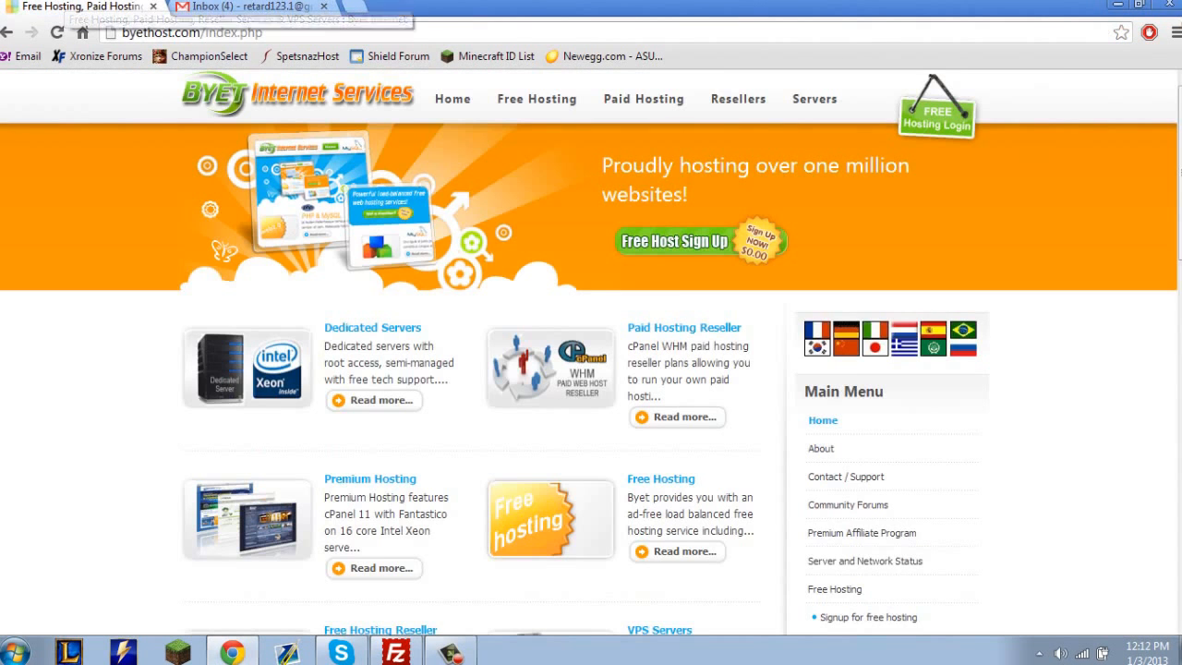
scroll(498, 558, "down", 1)
scroll(581, 550, "up", 1)
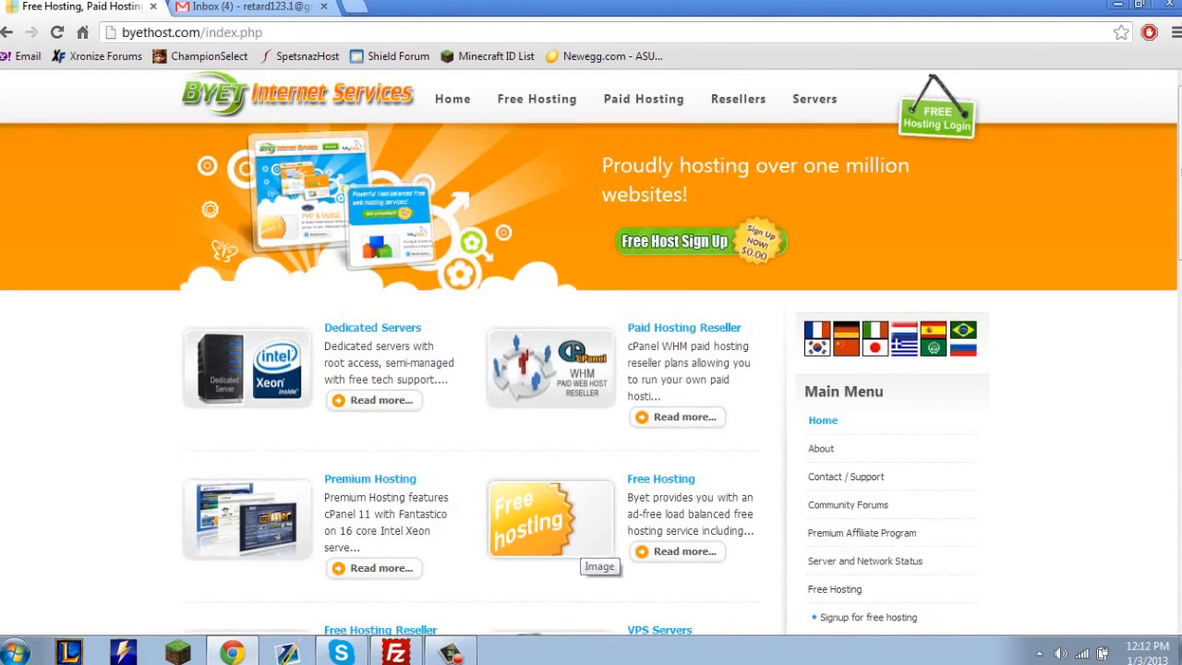
scroll(591, 370, "down", 7)
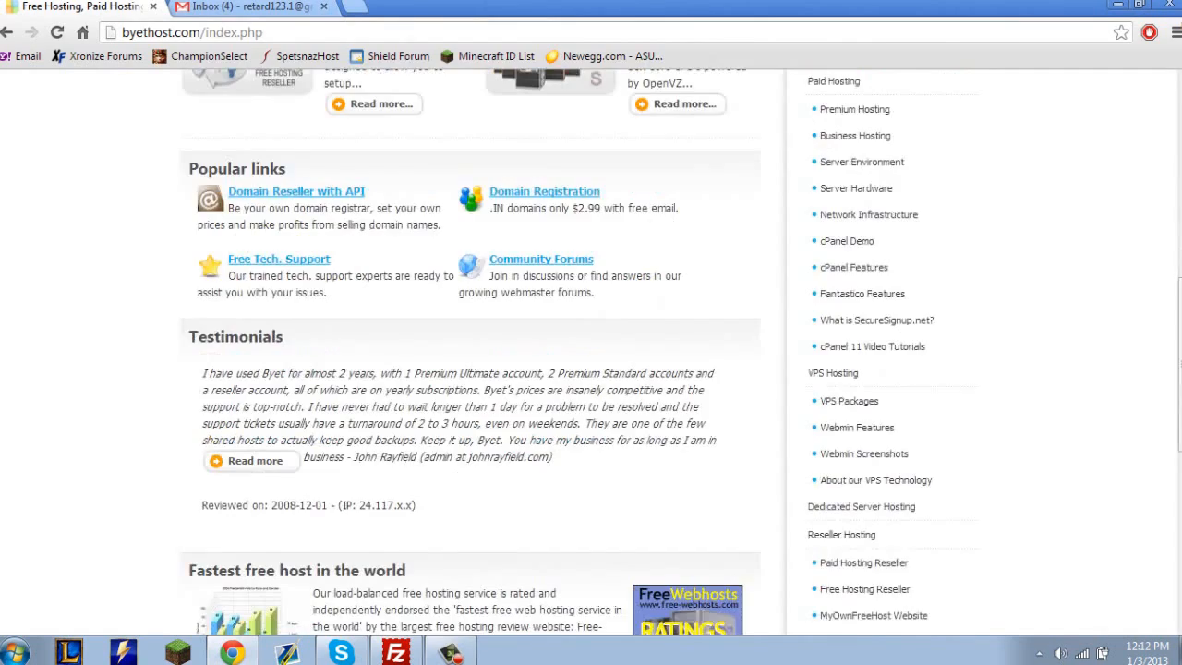
Open SpetsnazHost in a new tab and examine its shared hosting plans, features and monthly prices.
left_click(354, 7)
left_click(298, 55)
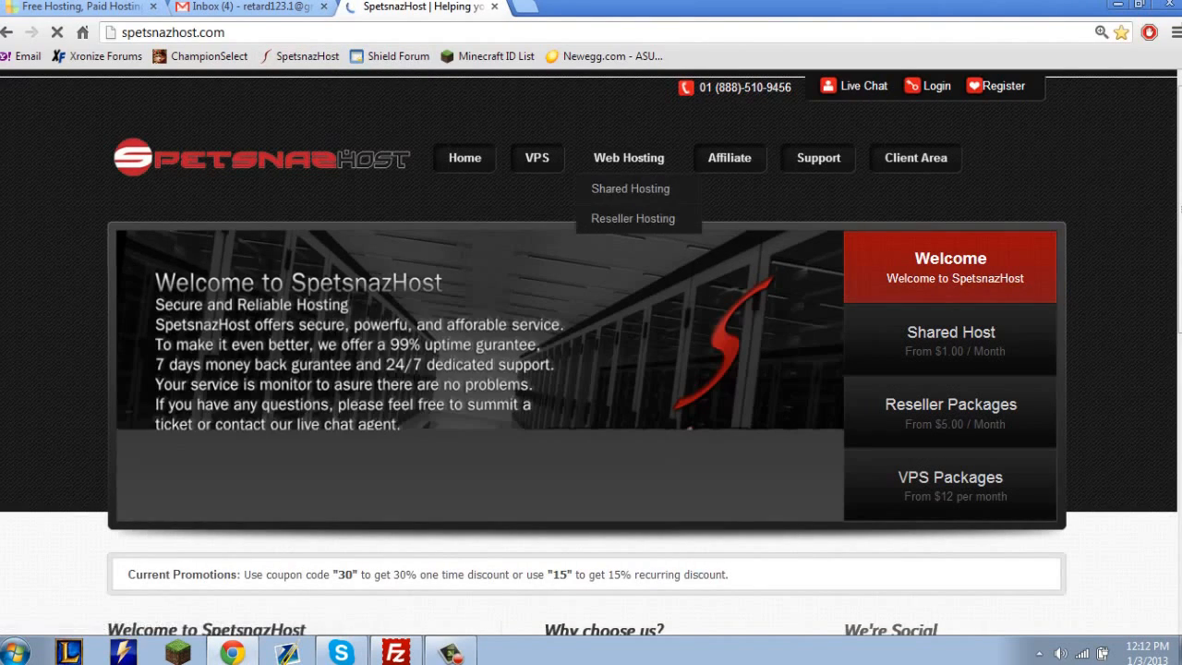
left_click(631, 188)
scroll(591, 369, "down", 2)
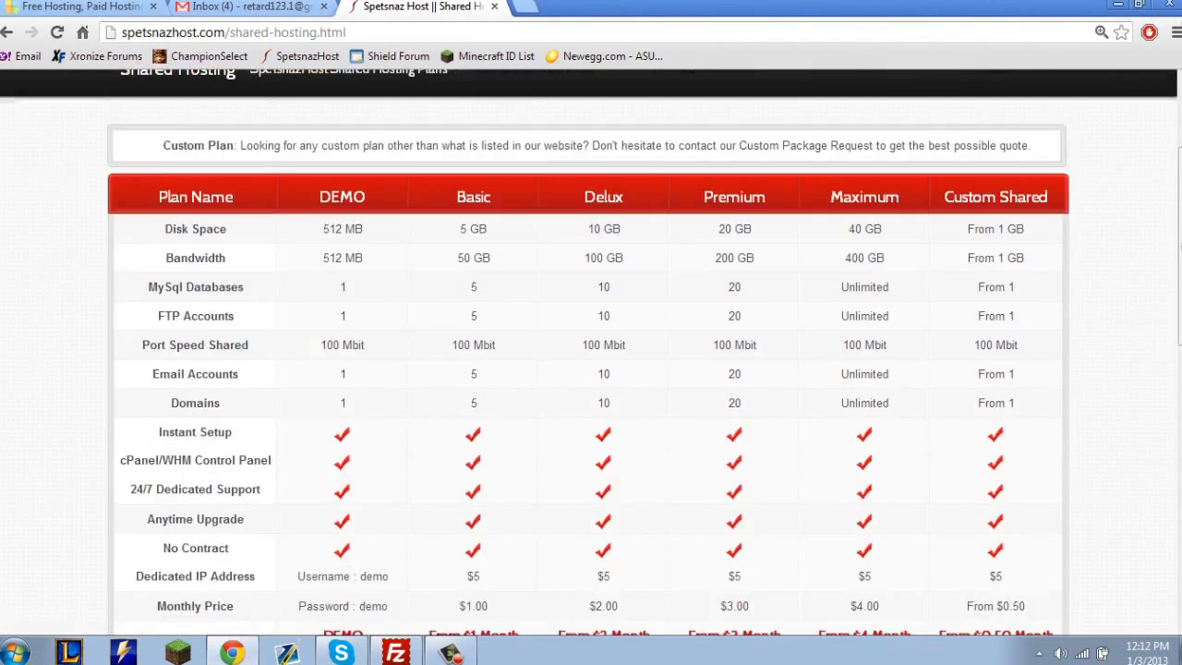
scroll(591, 369, "down", 1)
triple_click(866, 519)
scroll(865, 519, "down", 3)
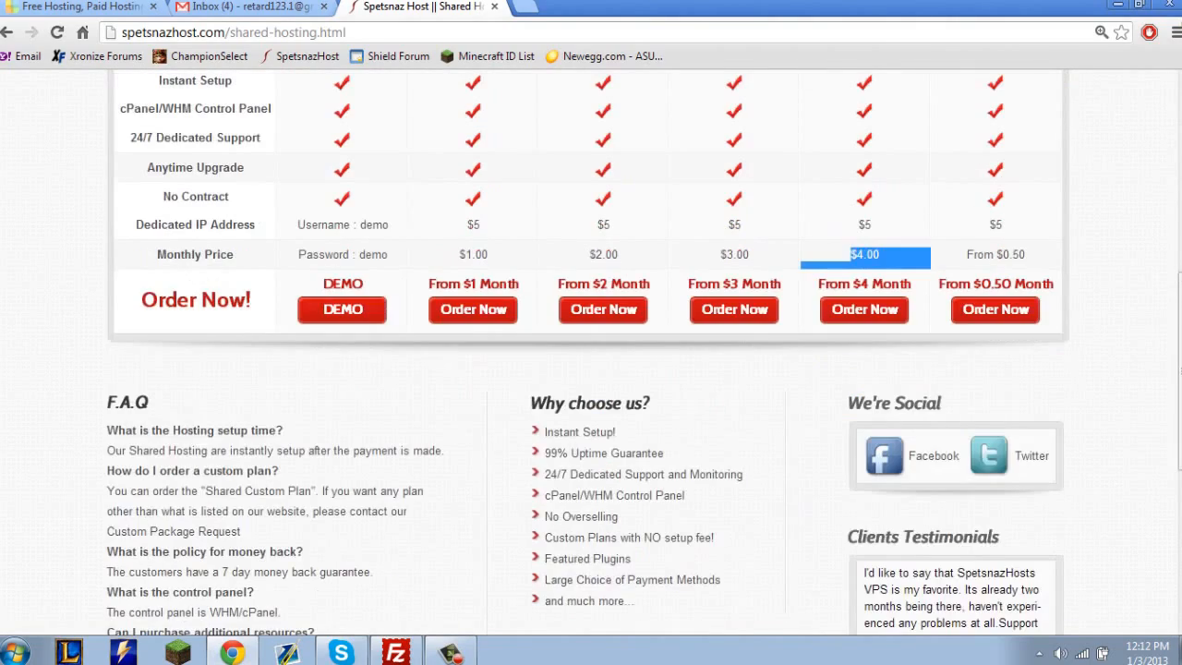
scroll(311, 158, "down", 5)
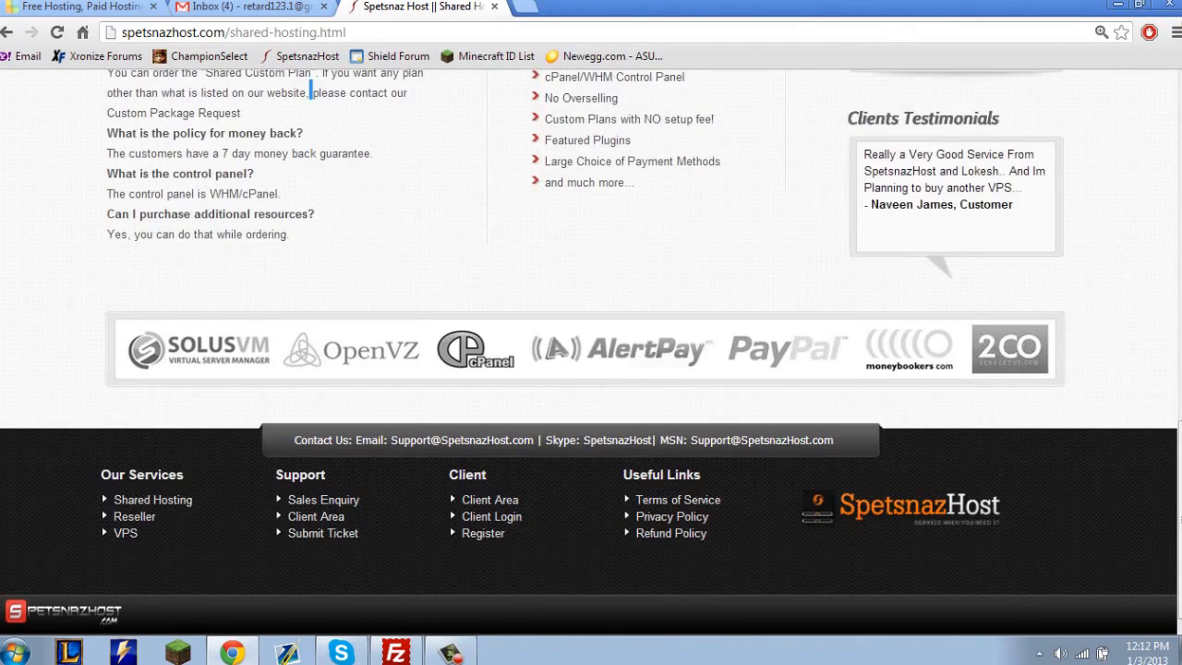
scroll(311, 93, "up", 10)
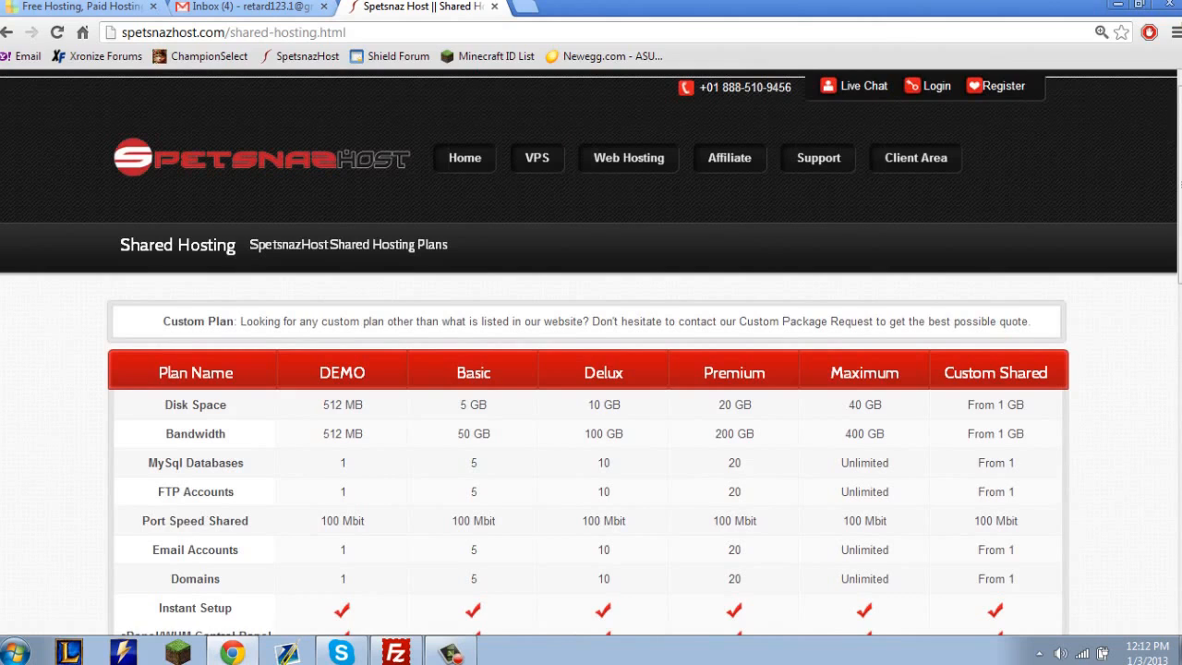
Return to the SpetsnazHost home page and check the coupon codes in its current promotions.
left_click(464, 158)
scroll(464, 158, "down", 5)
scroll(465, 157, "up", 2)
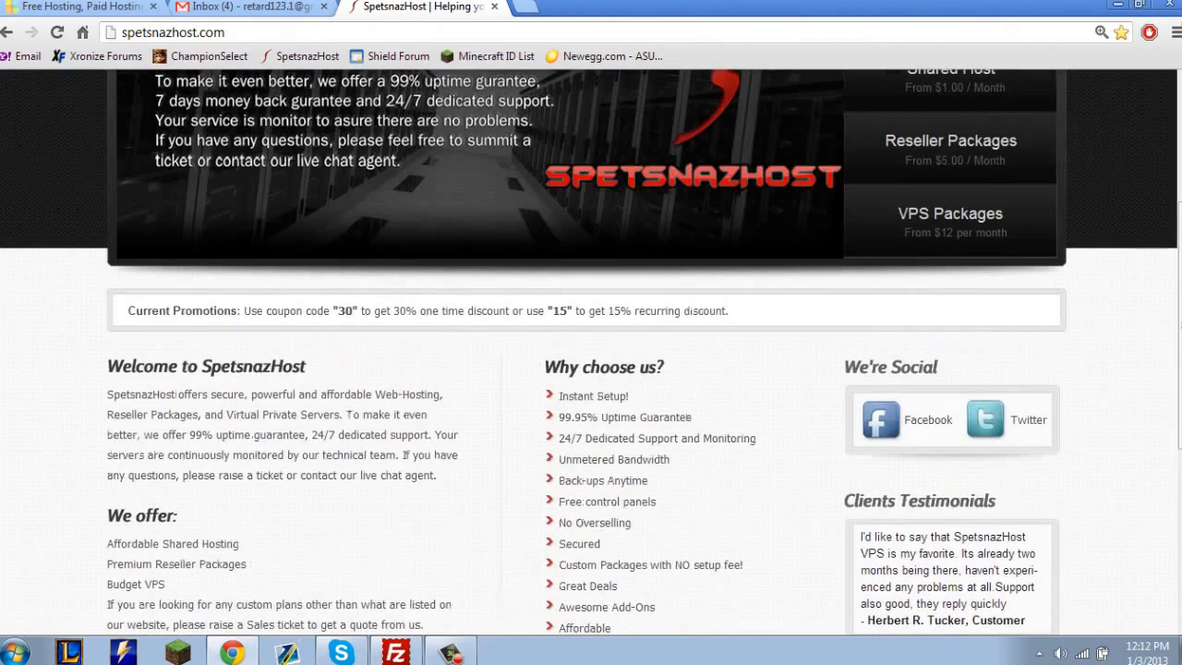
left_click_drag(615, 311, 302, 311)
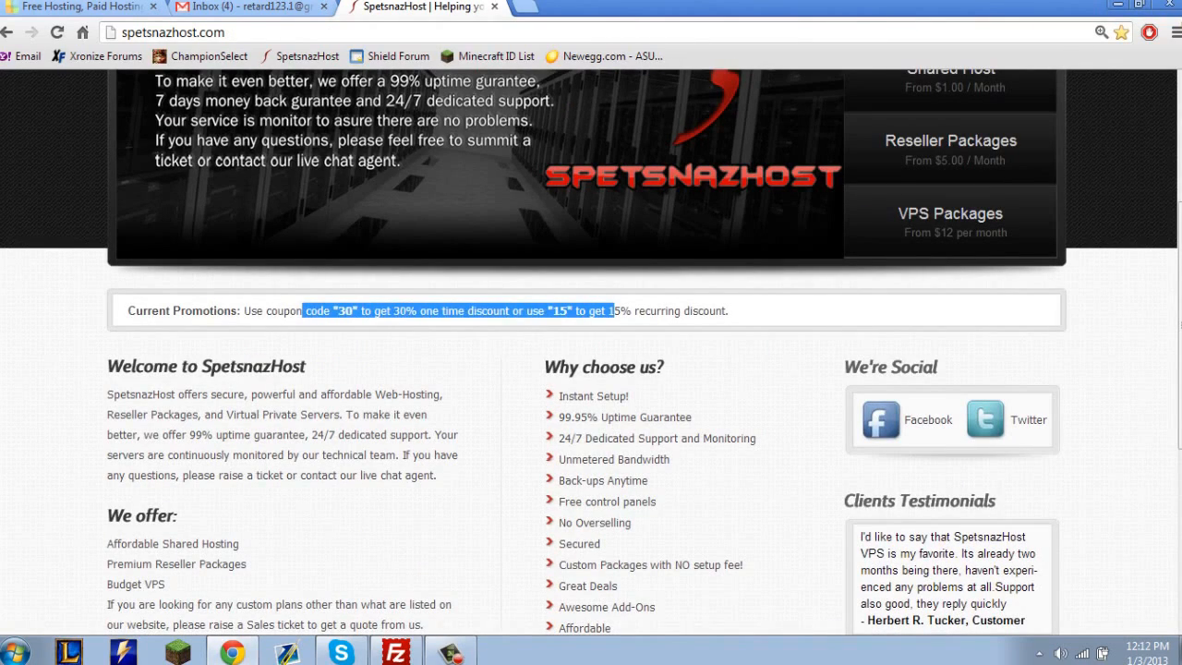
left_click(302, 311)
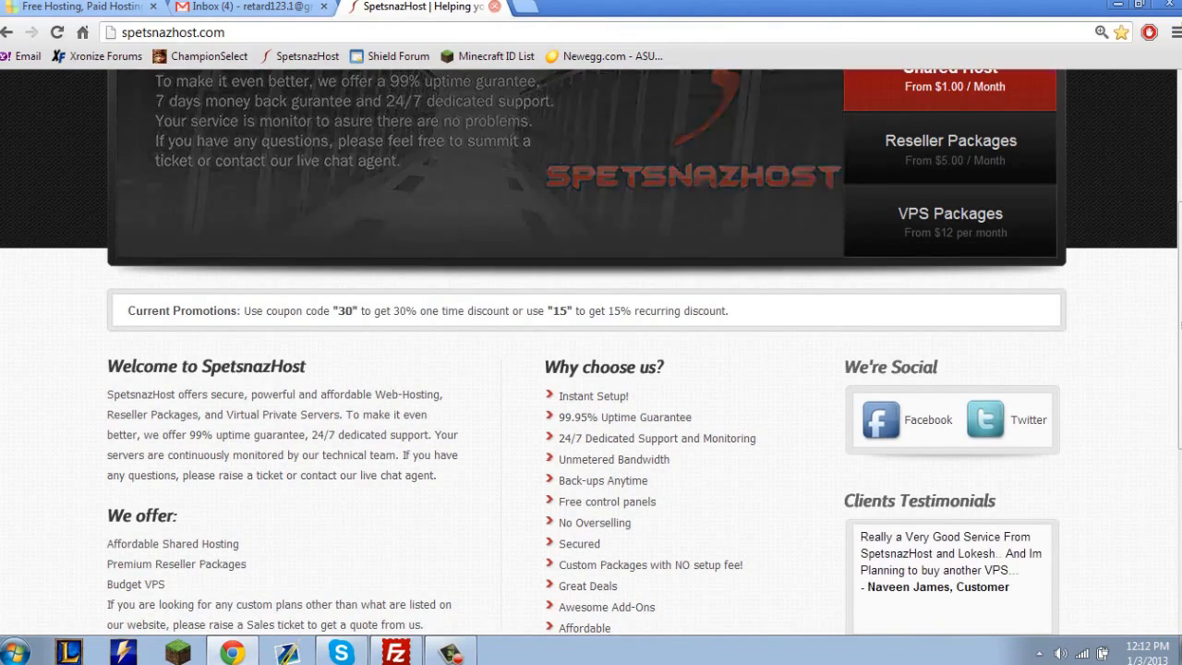
Close the SpetsnazHost page and return to the top of the Byet Internet Services home page.
left_click(495, 7)
left_click(82, 6)
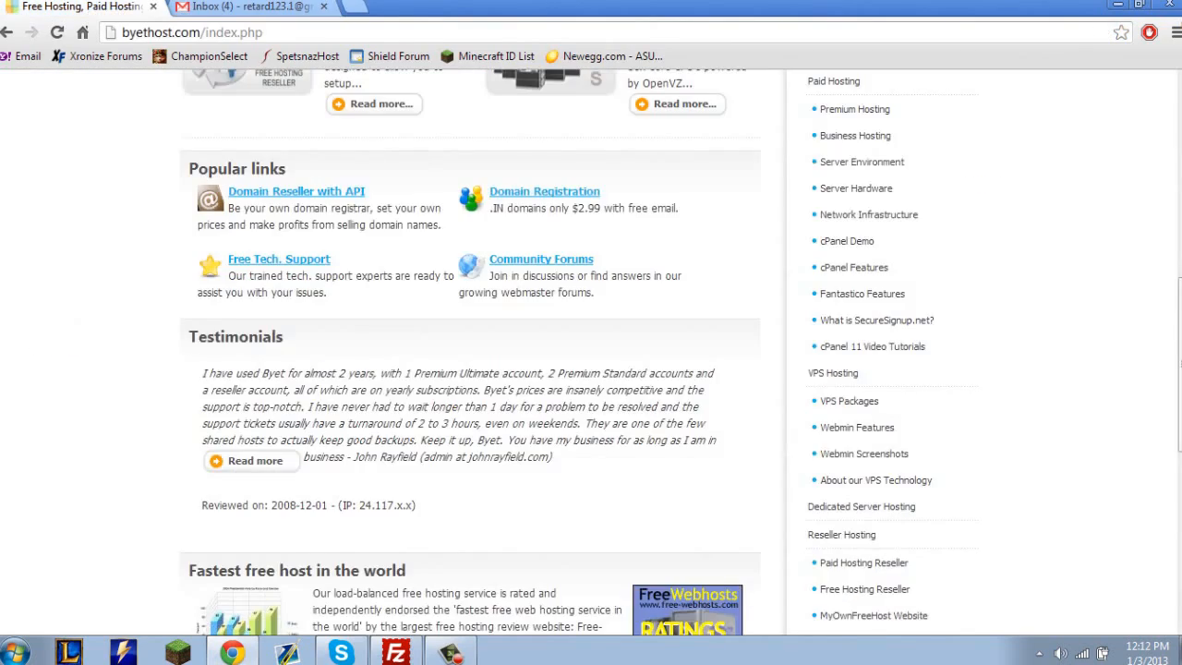
scroll(305, 93, "up", 7)
left_click(192, 33)
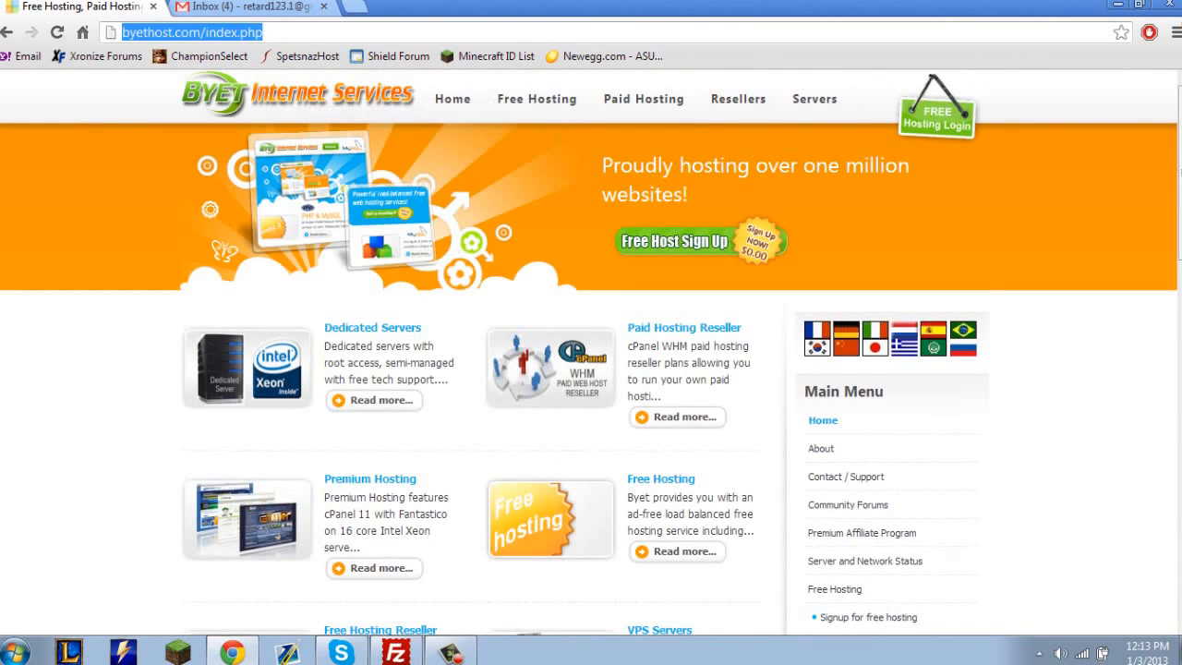
Switch to FileZilla and reposition its window over the browser.
left_click(395, 652)
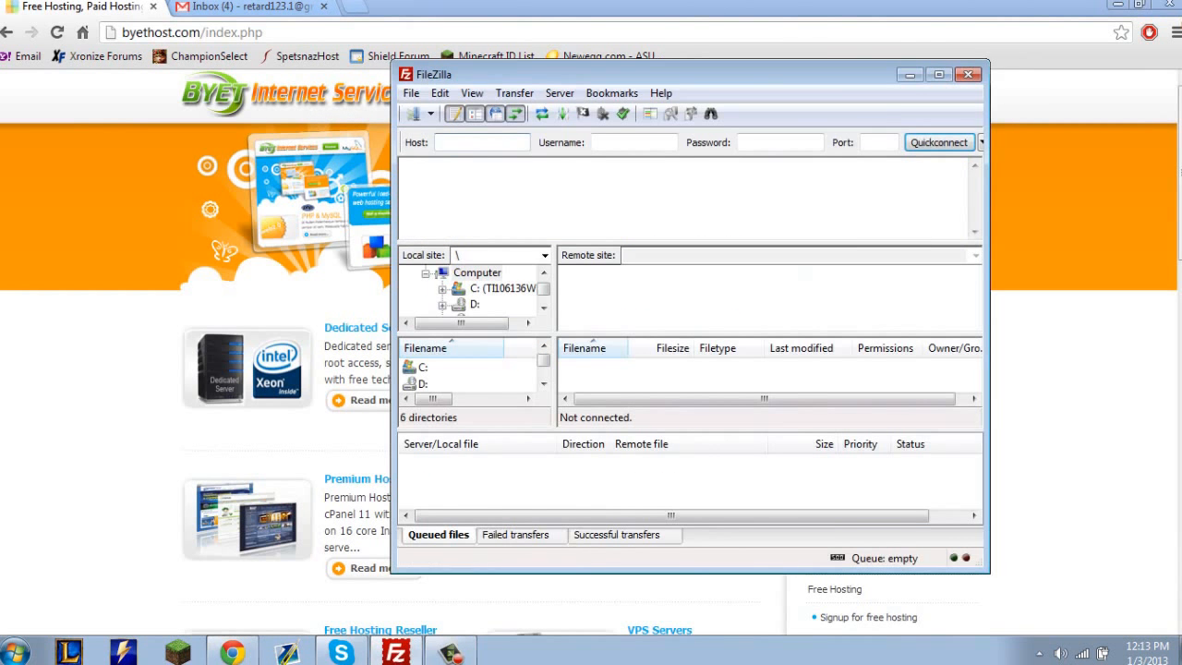
left_click_drag(683, 61, 765, 92)
Search the web for mybb in a new browser tab.
left_click(355, 6)
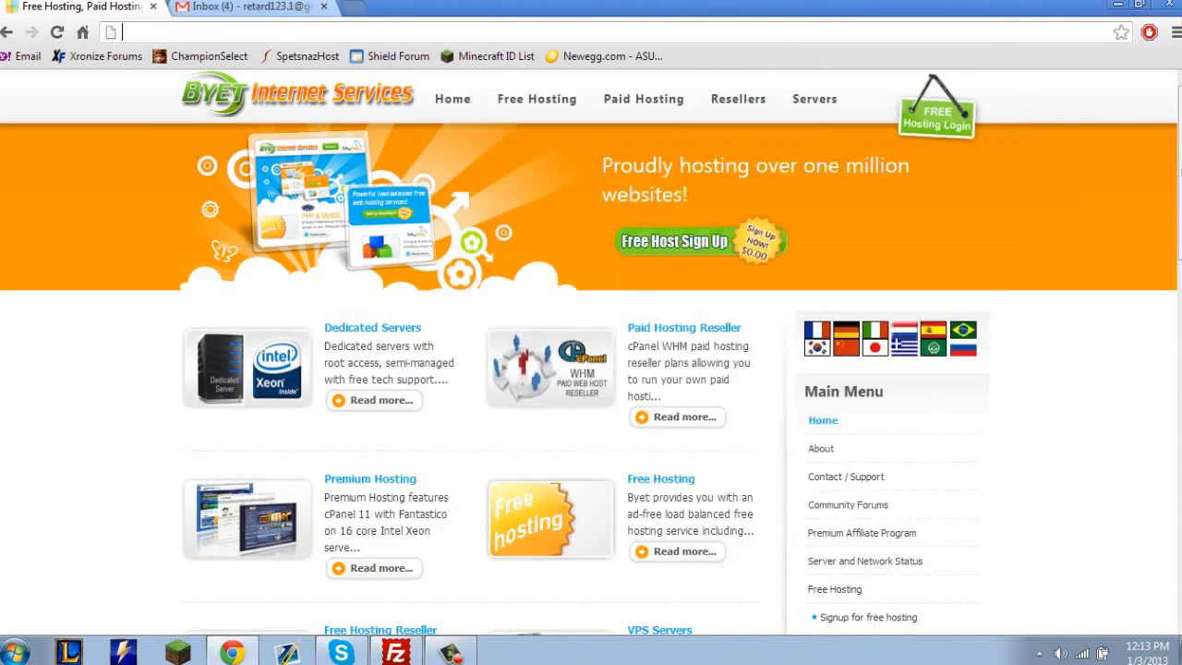
key("ctrl+t")
type("mybb")
key("Delete")
key("Return")
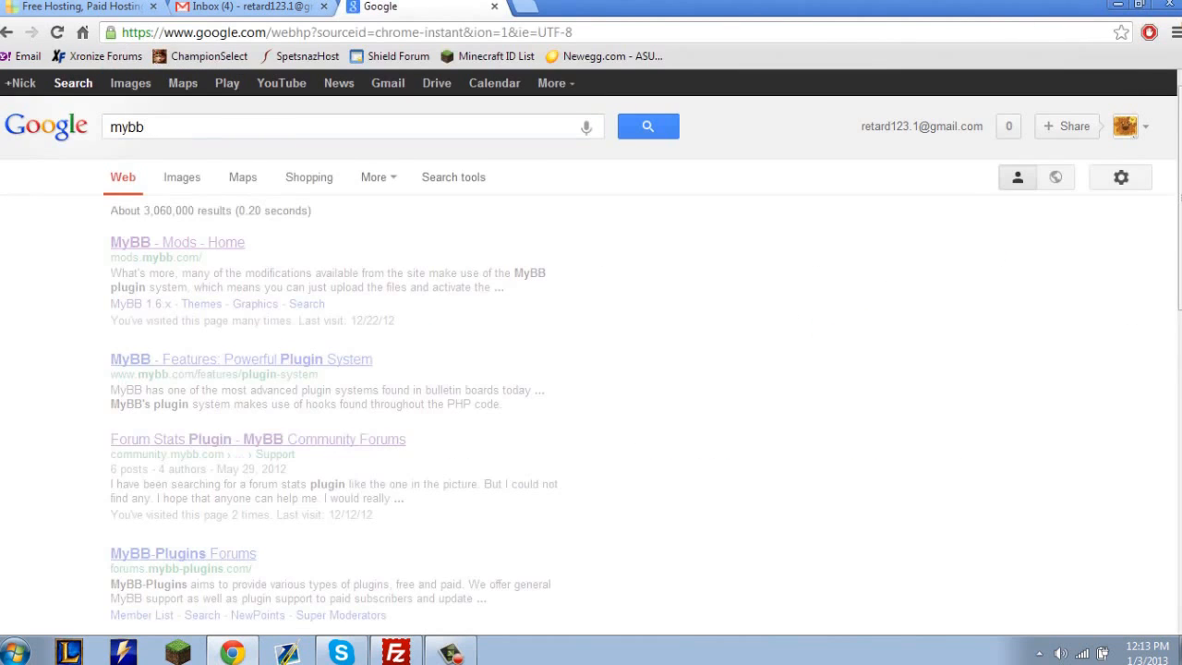
Download the MyBB 1.6.9 package from the MyBB site as mybb_1609.zip and close the site's page.
left_click(170, 243)
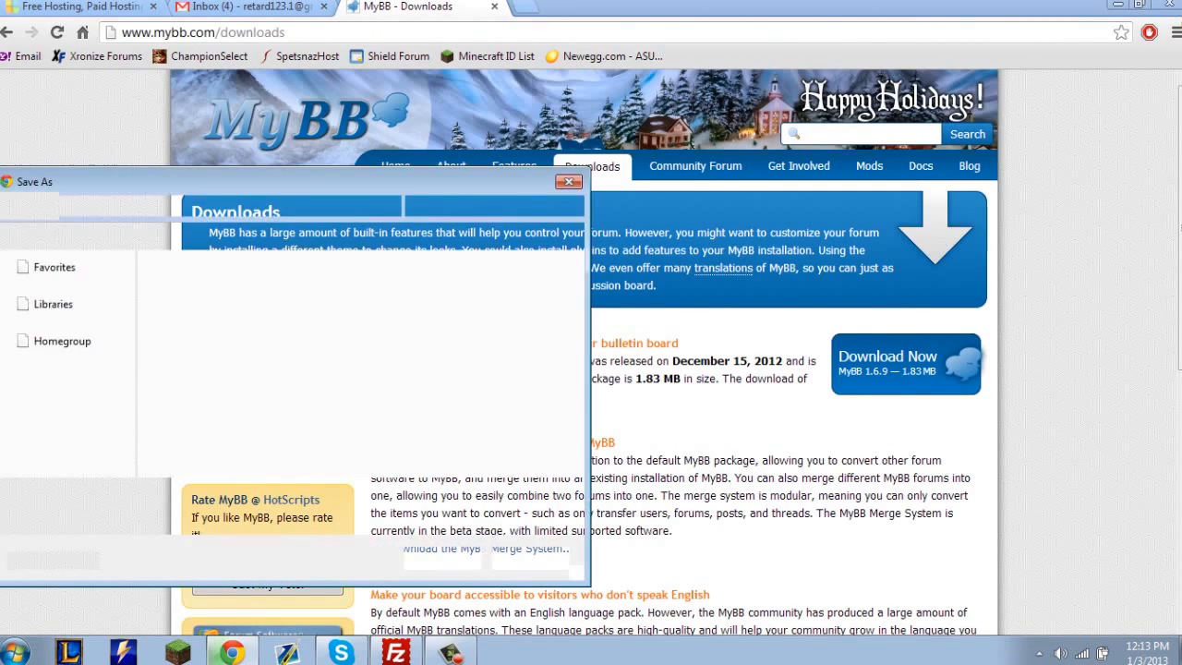
key("Return")
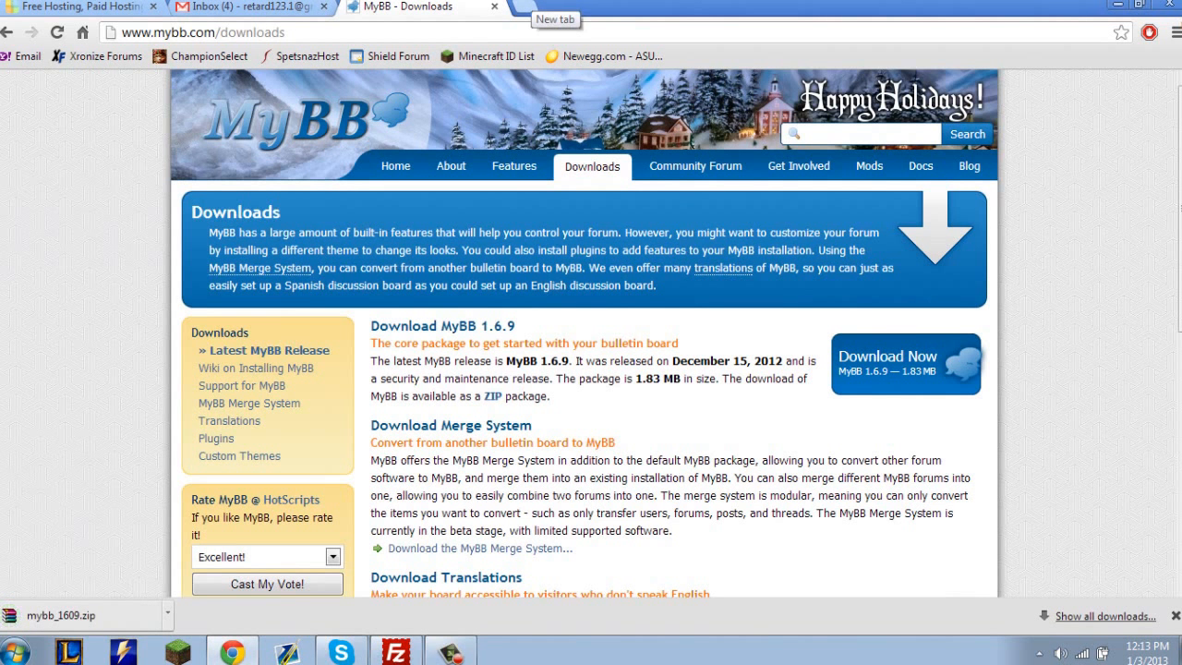
left_click(522, 7)
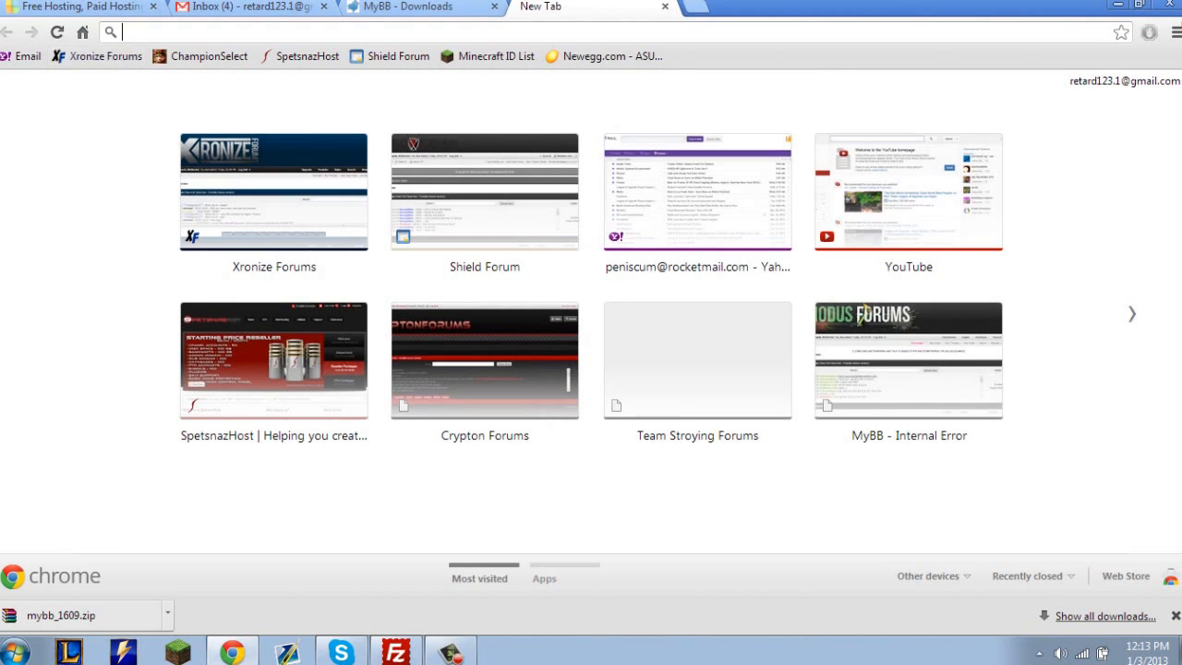
left_click(665, 7)
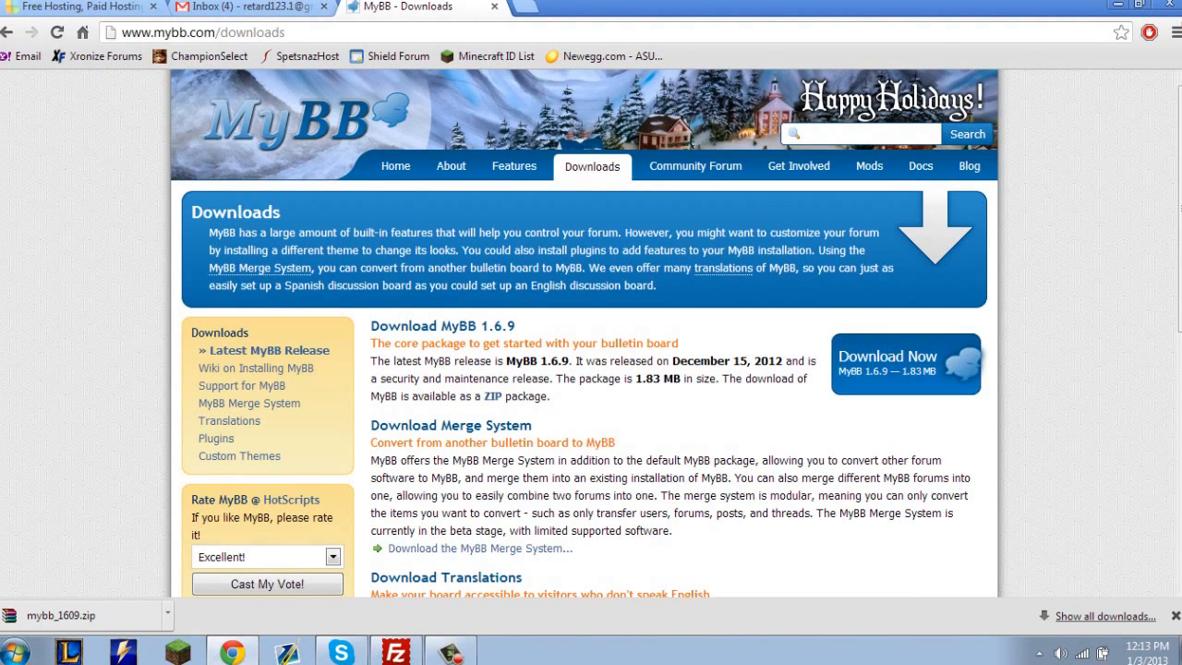
left_click(495, 6)
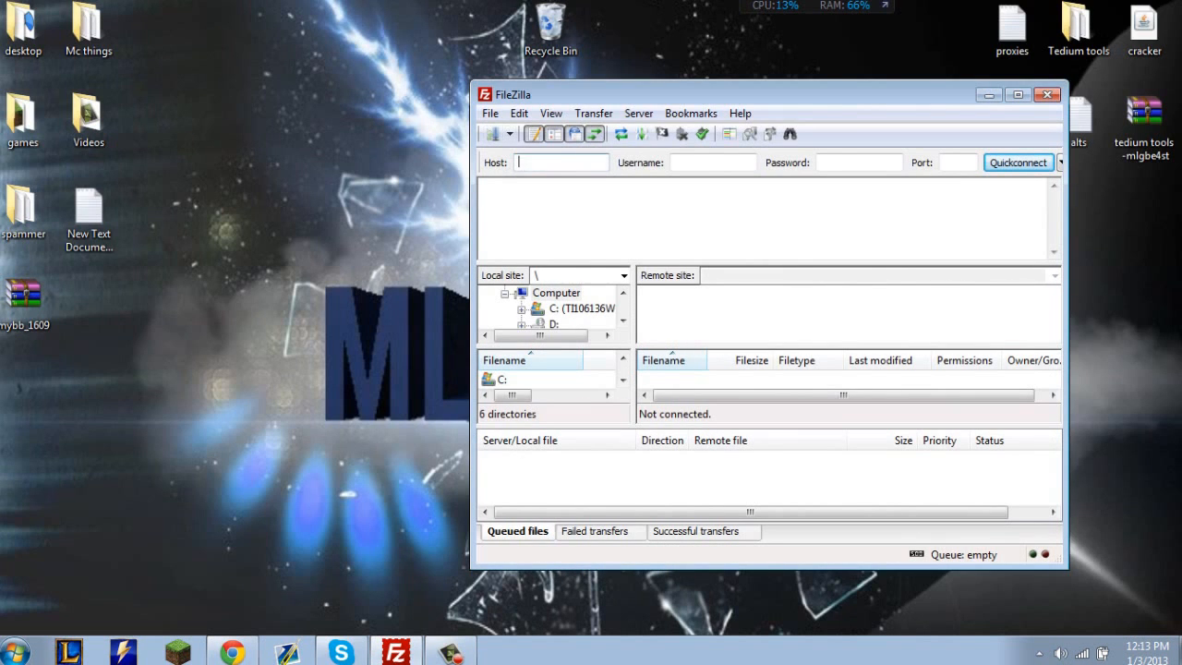
Arrange the FileZilla window and the mybb_1609 archive on the desktop, moving the archive into free space.
left_click_drag(739, 94, 704, 69)
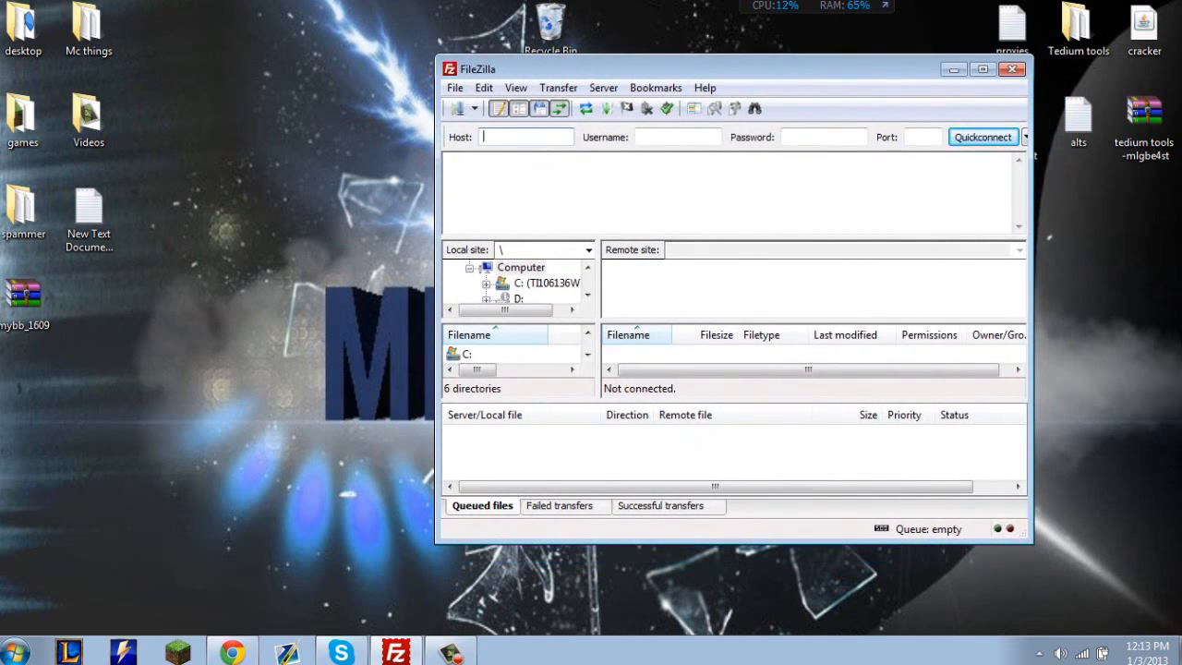
left_click(16, 652)
left_click(16, 652)
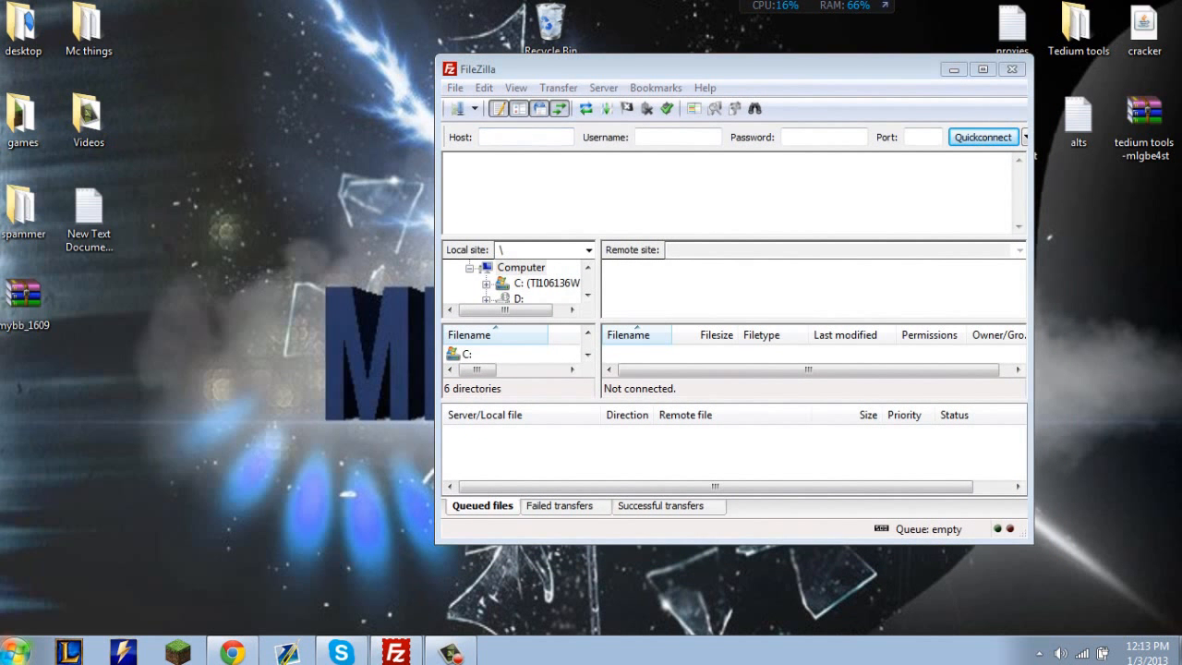
left_click_drag(23, 296, 155, 297)
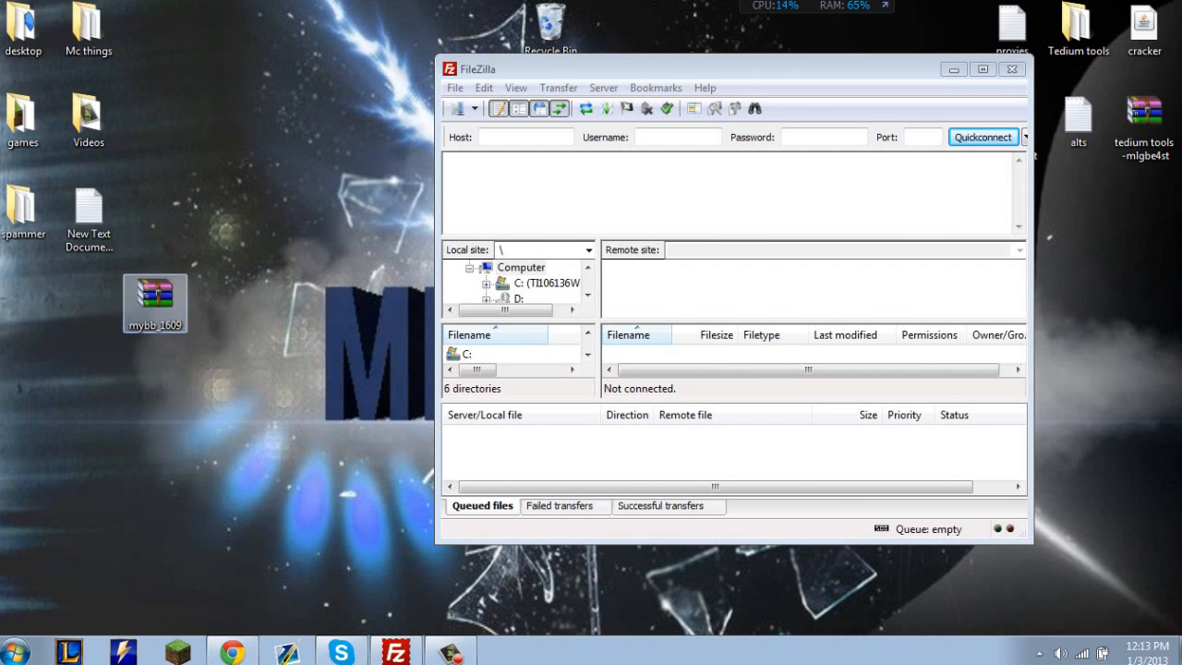
left_click(221, 337)
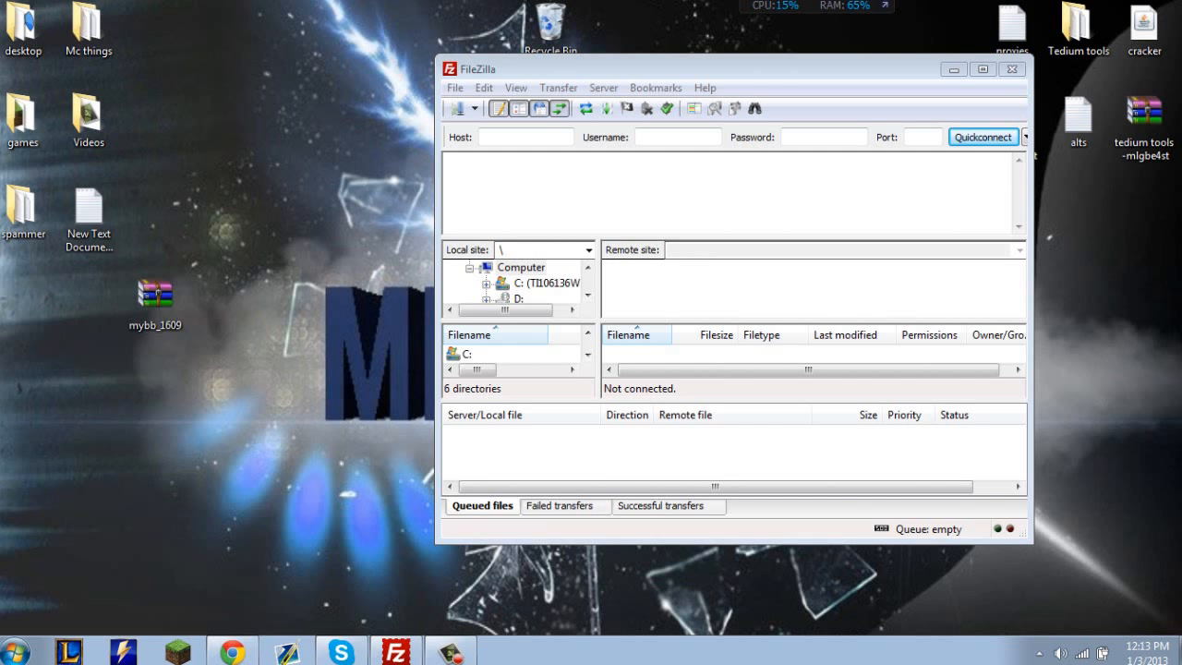
Extract the Upload folder from the mybb_1609 archive to the desktop and place it below the archive.
double_click(156, 293)
left_click(581, 328)
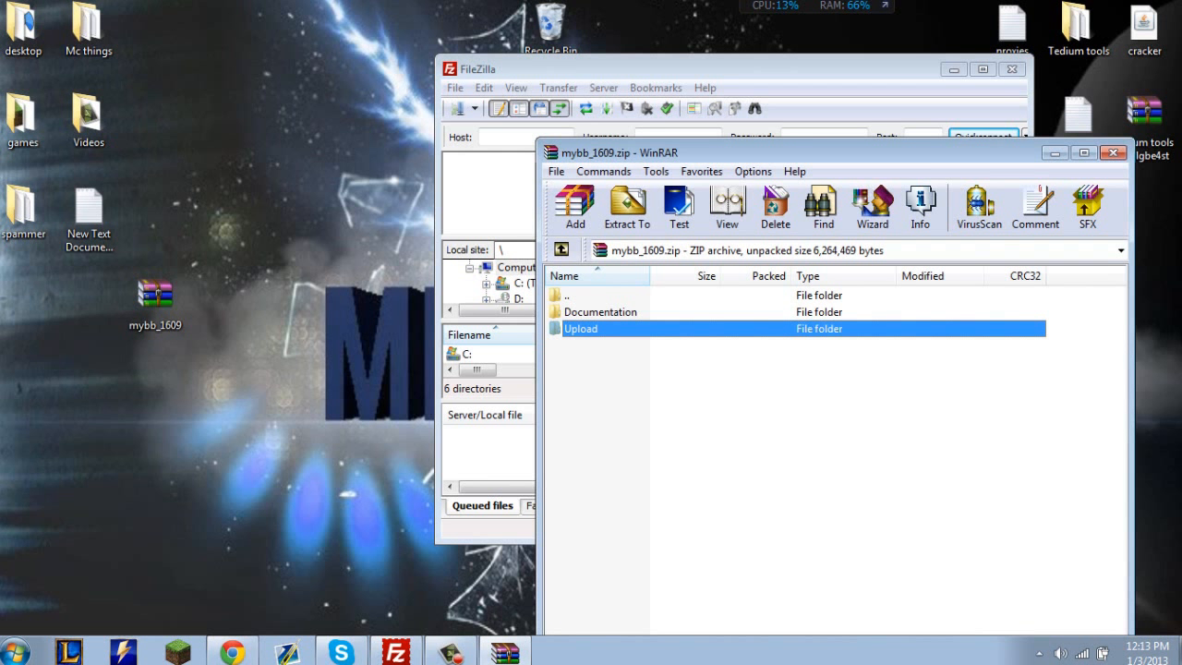
left_click_drag(581, 329, 240, 332)
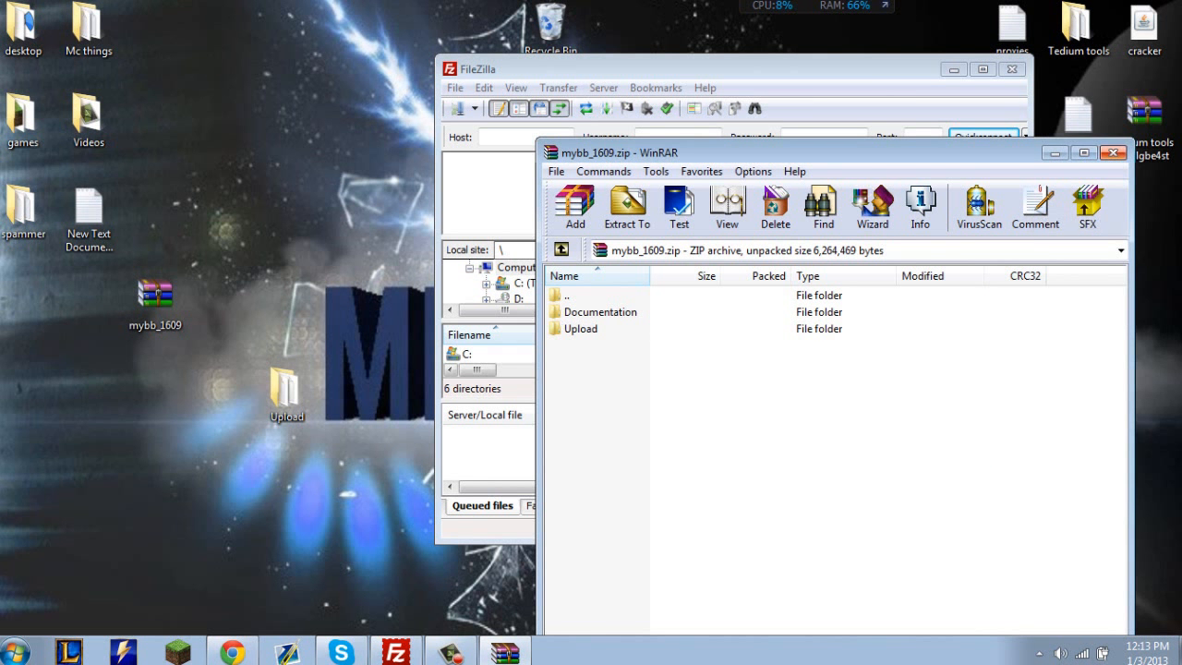
left_click(1114, 152)
left_click_drag(284, 389, 153, 485)
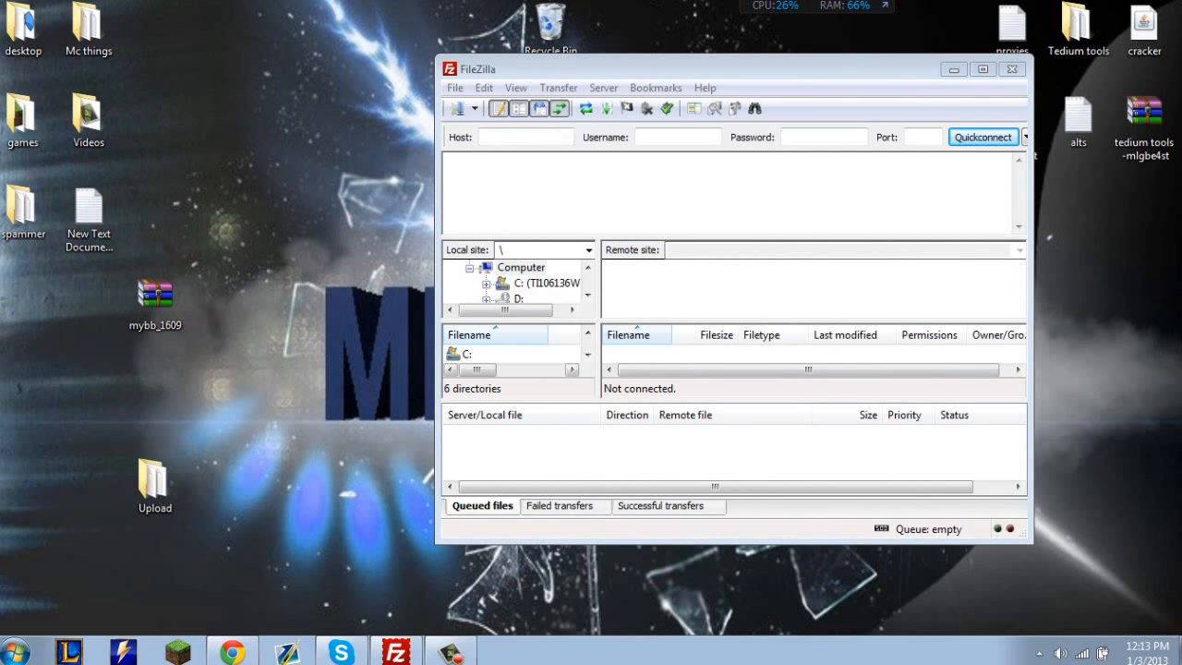
Switch to the browser, open Byet's free hosting signup form, and enter a username and the account password.
left_click(232, 653)
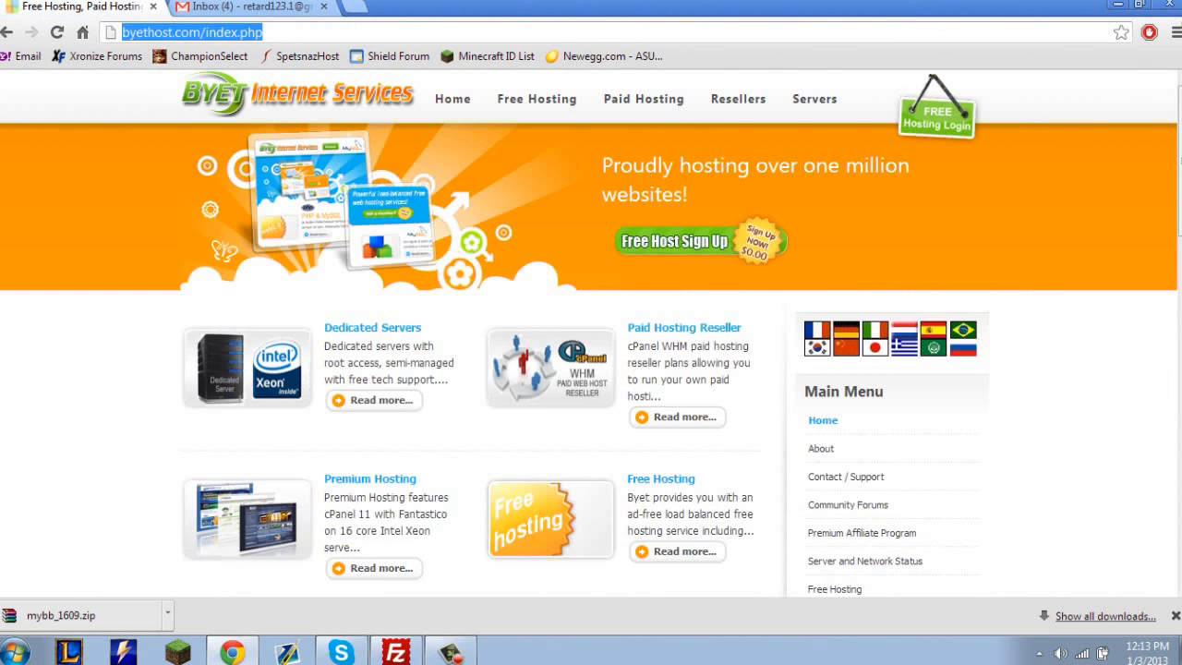
left_click(683, 242)
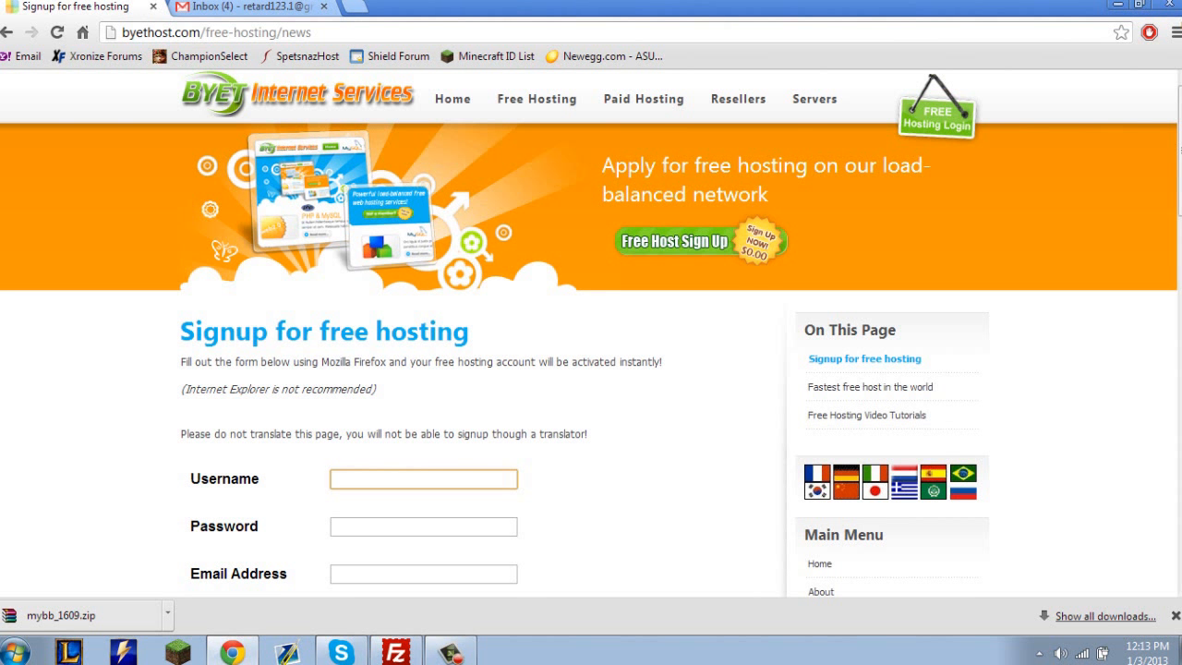
key("Tab")
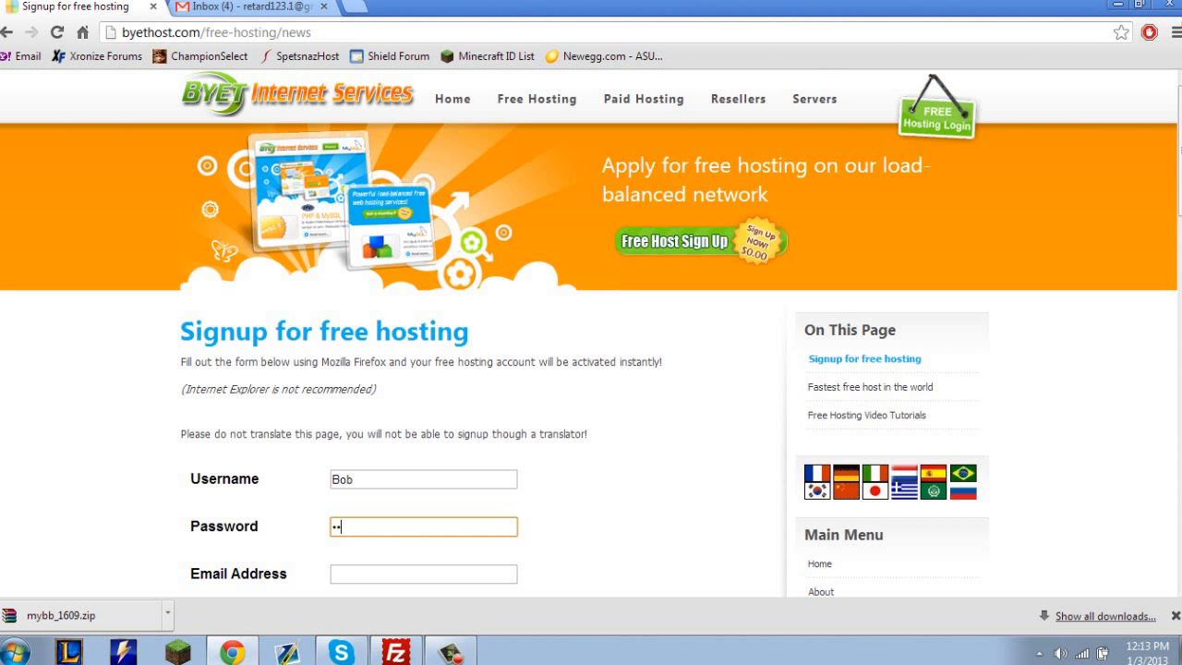
type("•••••")
key("ctrl+a")
key("BackSpace")
type("•")
key("Tab")
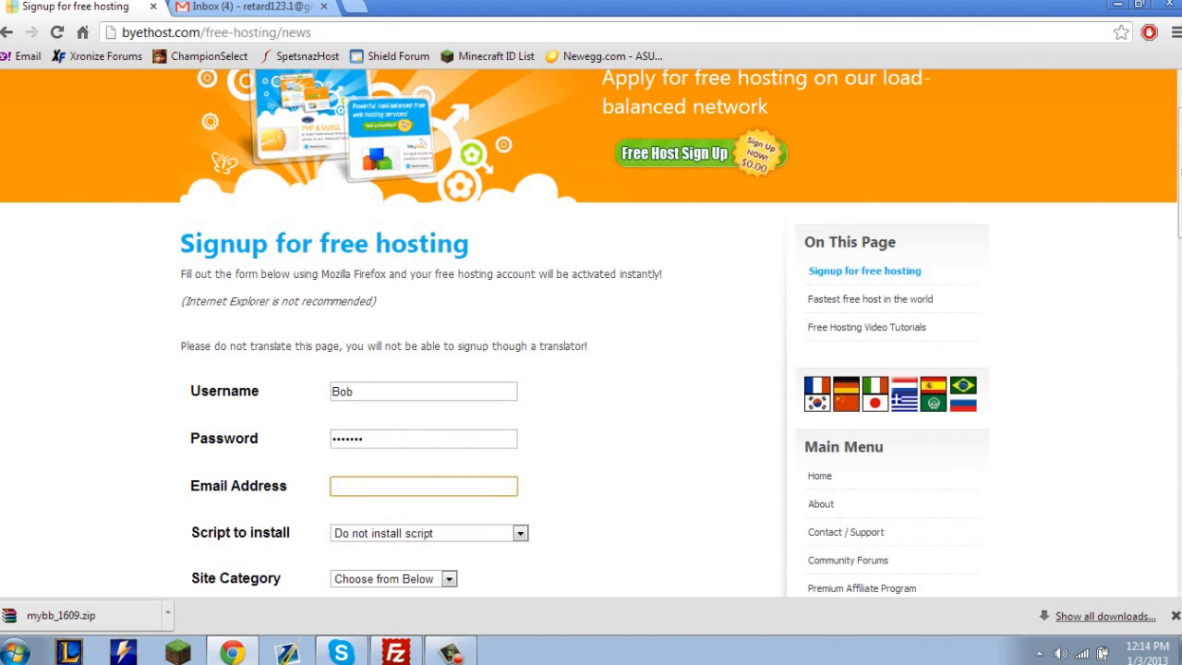
Fill in the account's email address on the signup form using the suggested saved entry.
type("re")
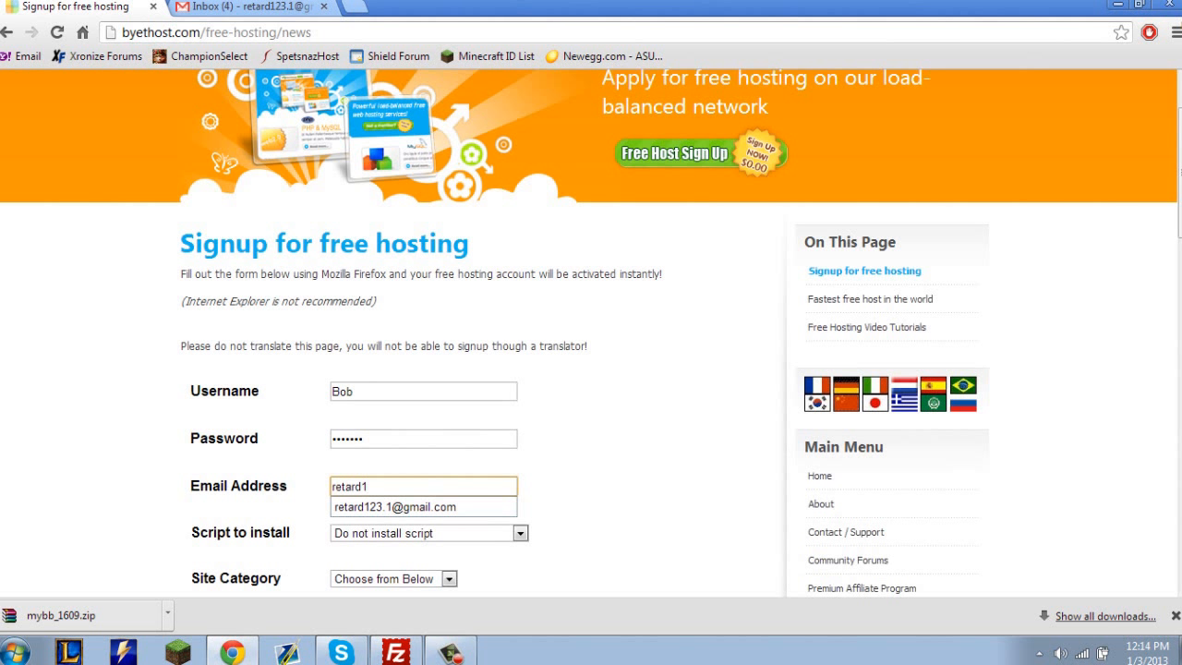
type("tard1")
key("Down")
key("Return")
Look through the available Script to install options, leaving the choice at Do not install script.
left_click(520, 533)
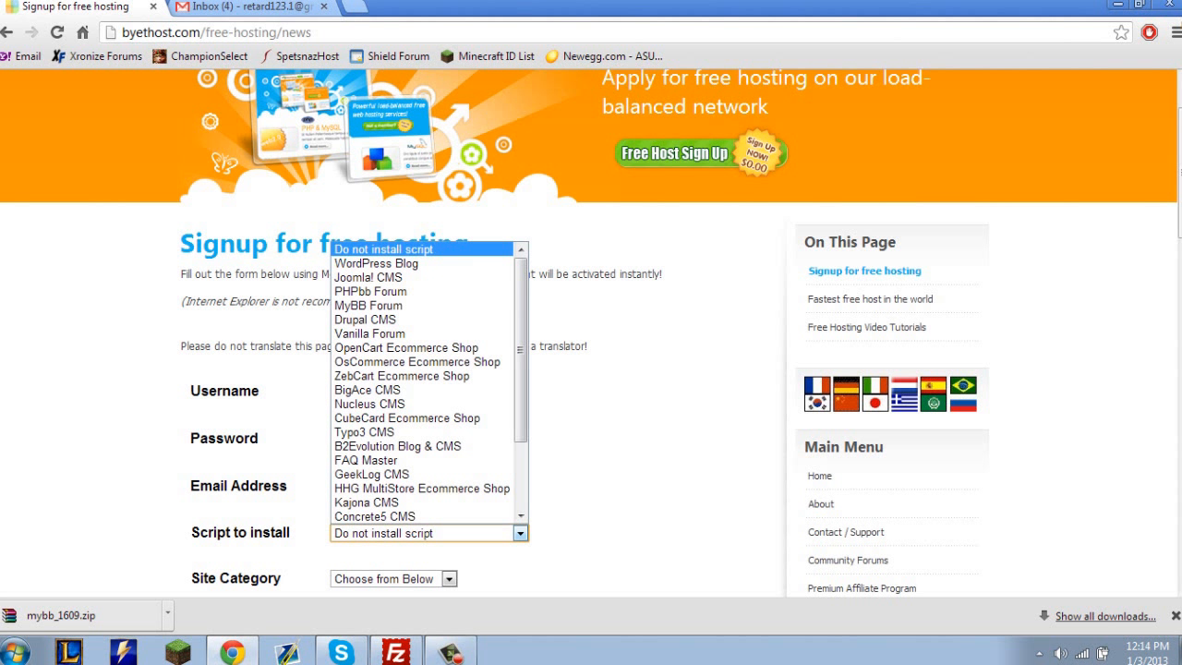
left_click(520, 534)
left_click(520, 534)
left_click(520, 533)
left_click_drag(647, 533, 776, 533)
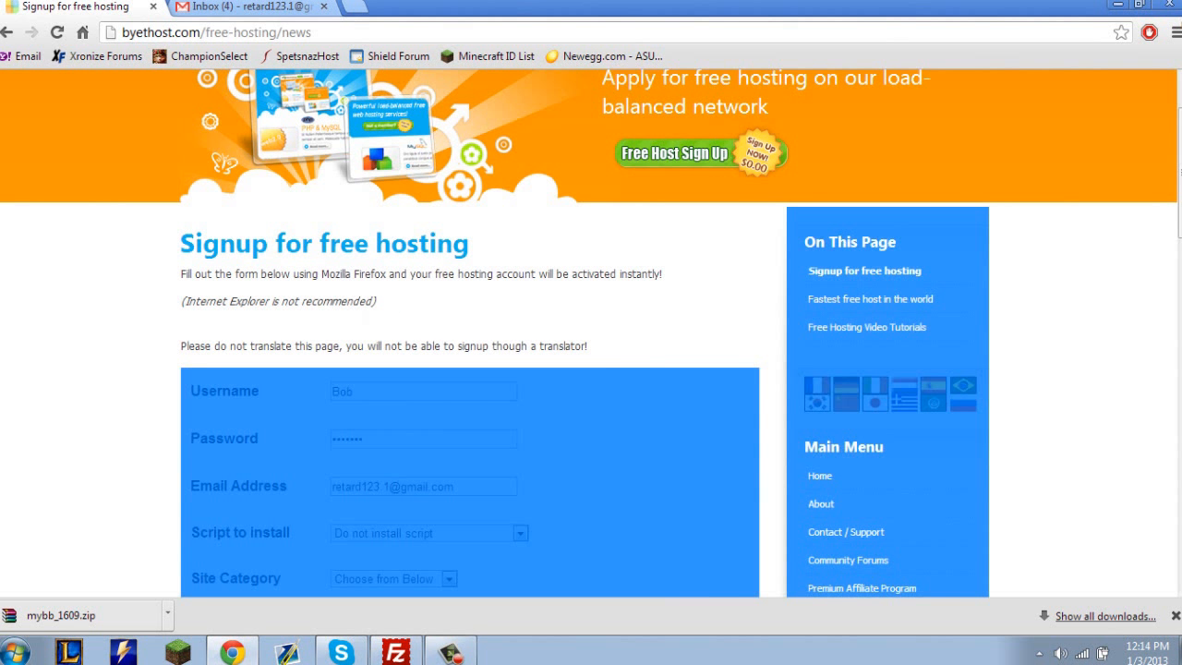
left_click(646, 517)
left_click(520, 534)
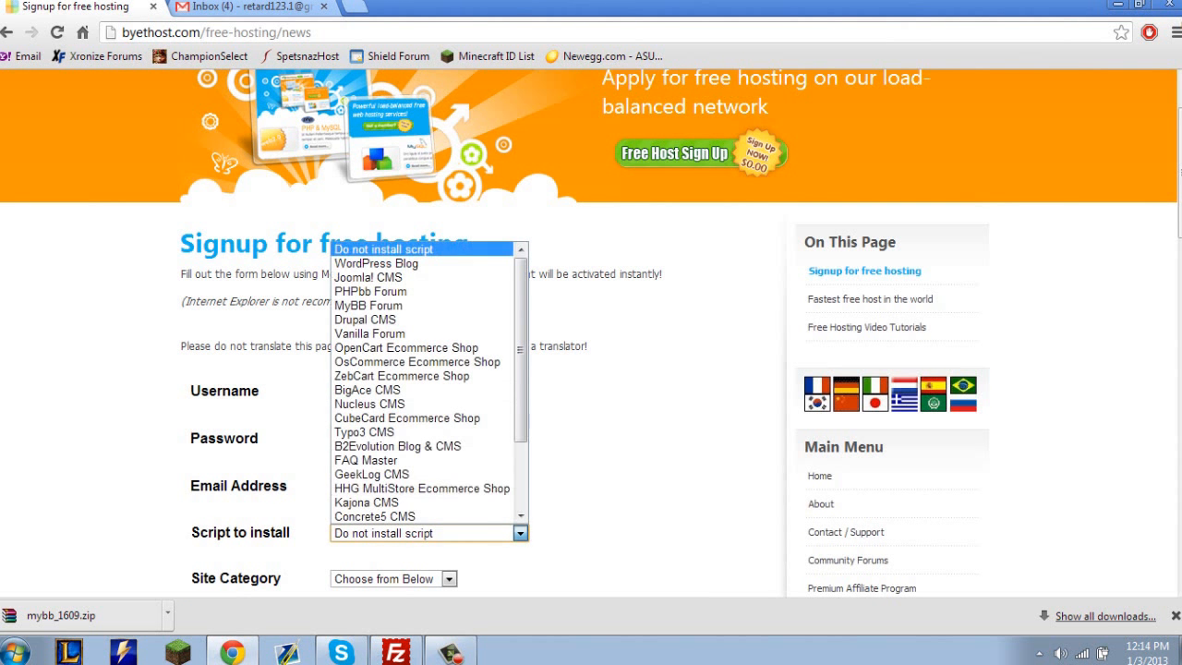
scroll(476, 442, "down", 2)
scroll(475, 418, "up", 2)
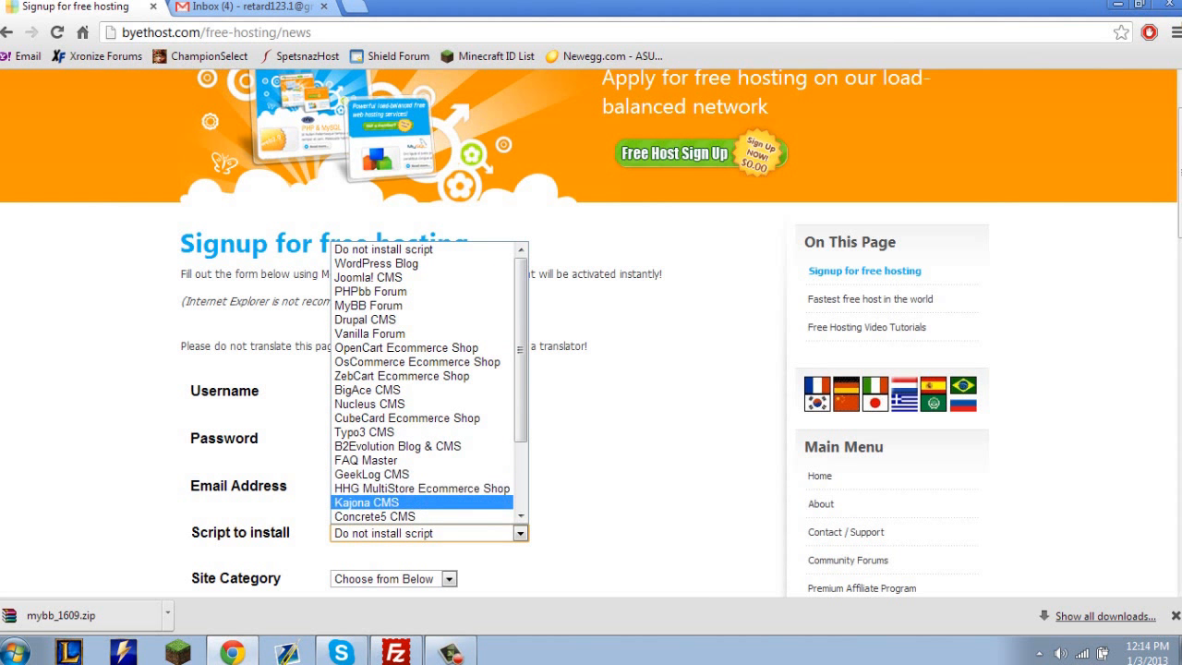
scroll(423, 382, "down", 2)
scroll(423, 501, "up", 2)
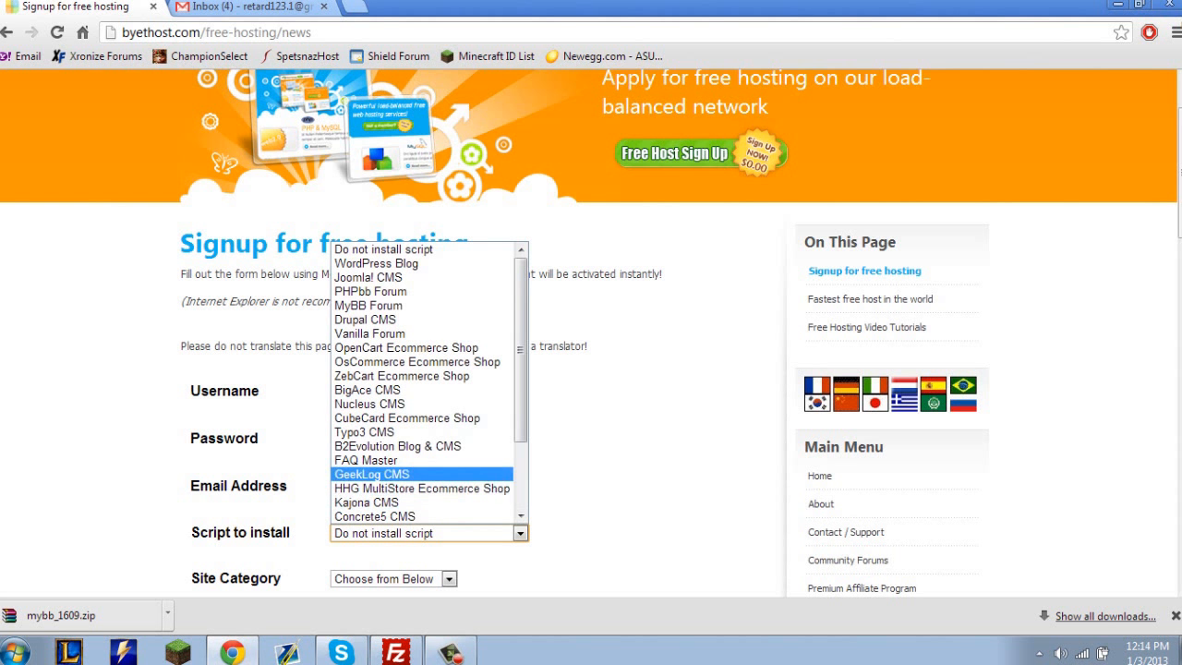
left_click_drag(241, 487, 545, 489)
scroll(545, 490, "down", 1)
left_click(545, 489)
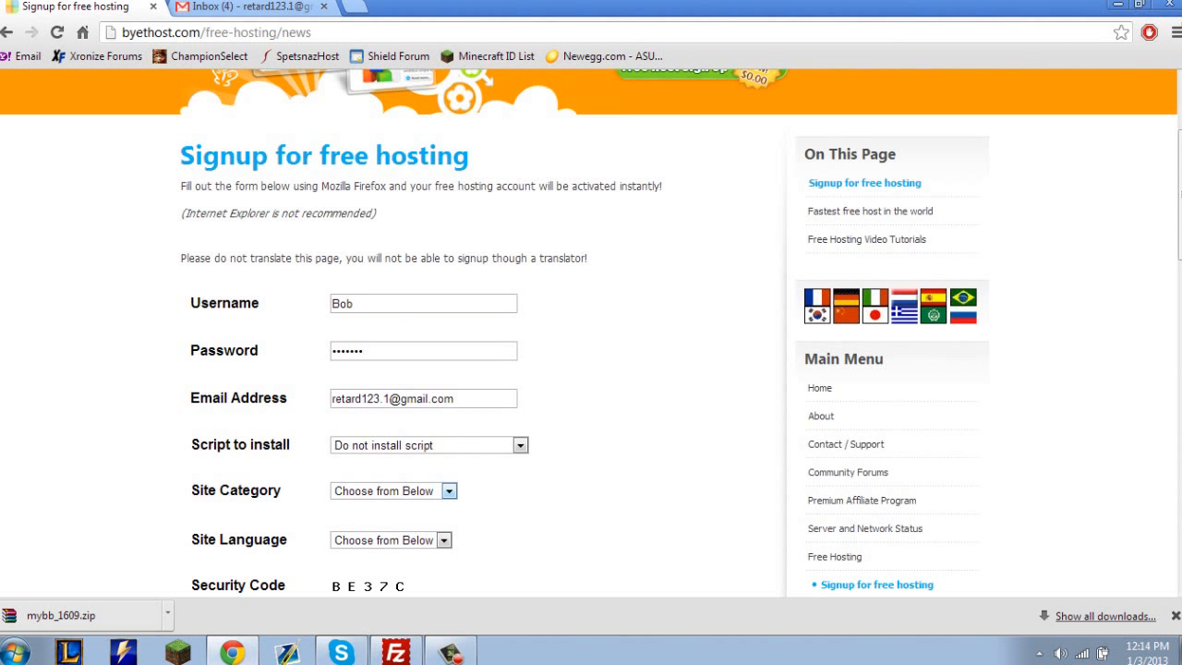
Set the site category to Forum and the site language to English.
left_click(449, 491)
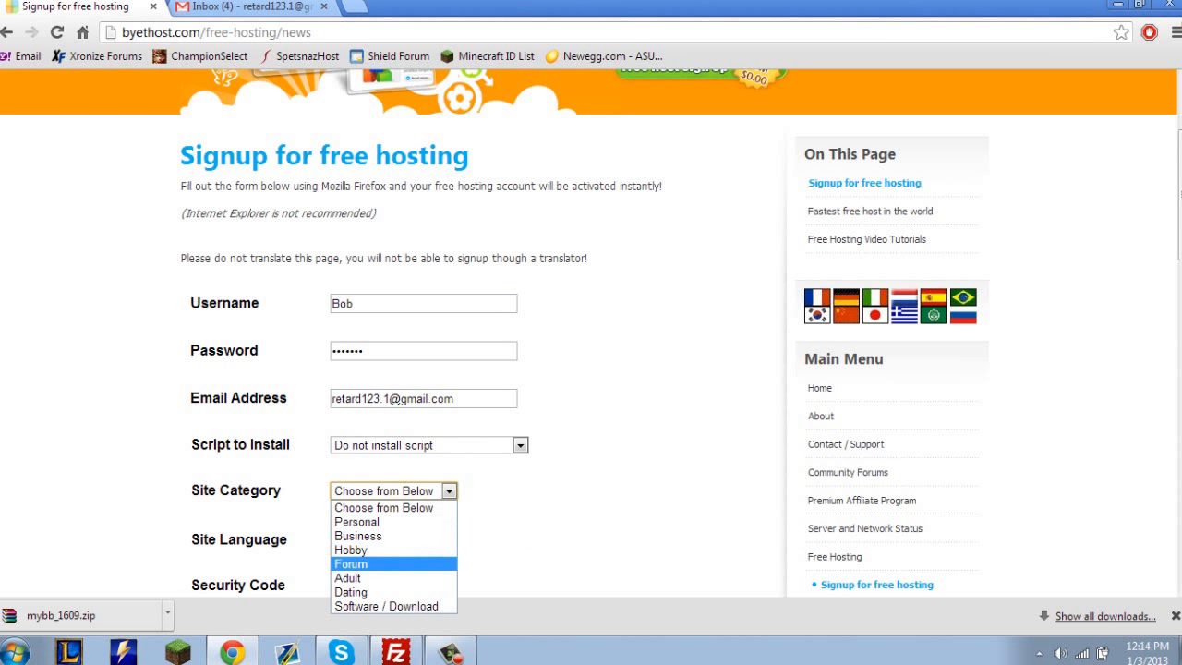
left_click(351, 563)
scroll(351, 564, "down", 1)
left_click(443, 452)
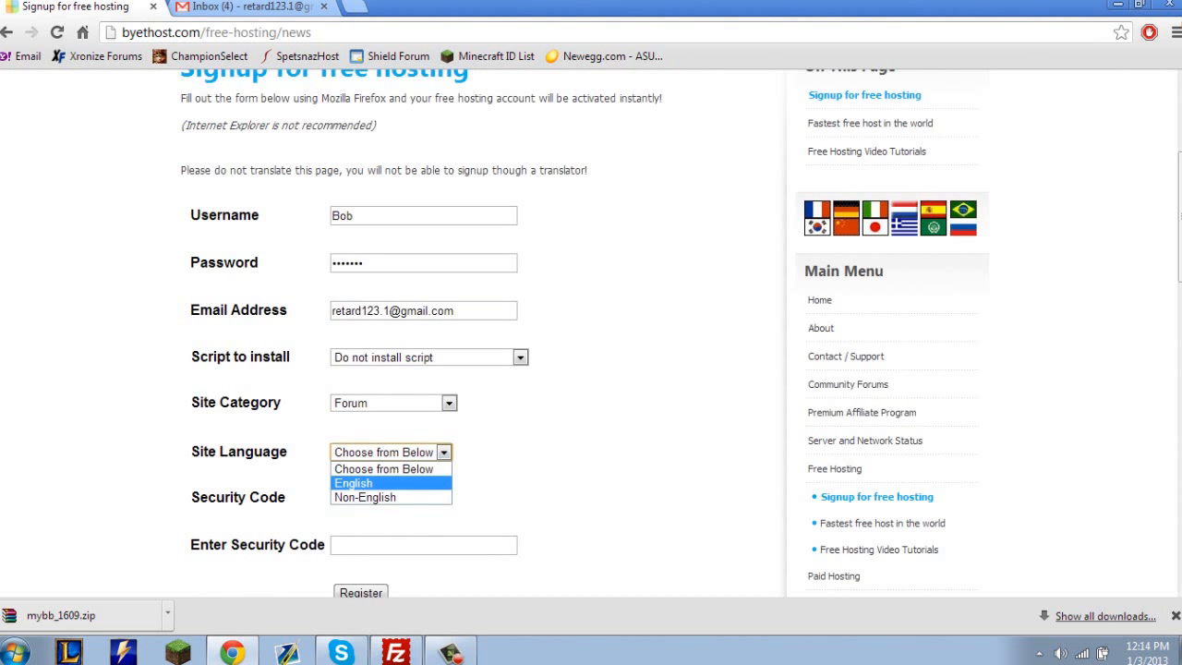
left_click(351, 483)
Enter the displayed security code and submit the hosting registration.
left_click(423, 546)
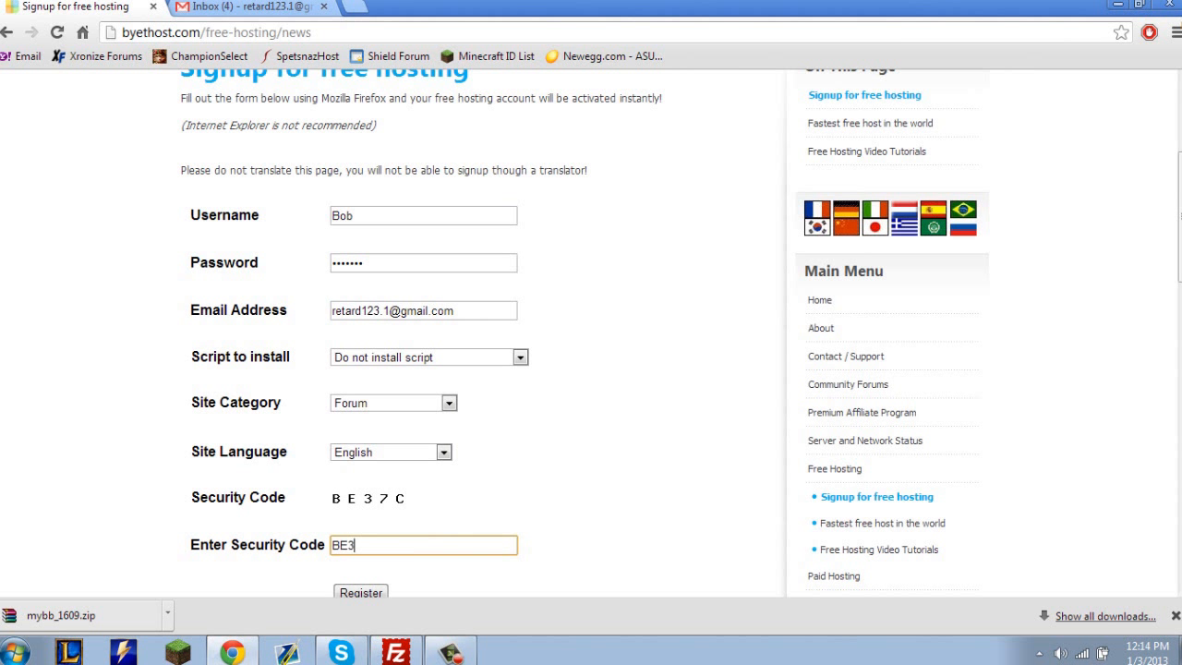
scroll(423, 546, "down", 1)
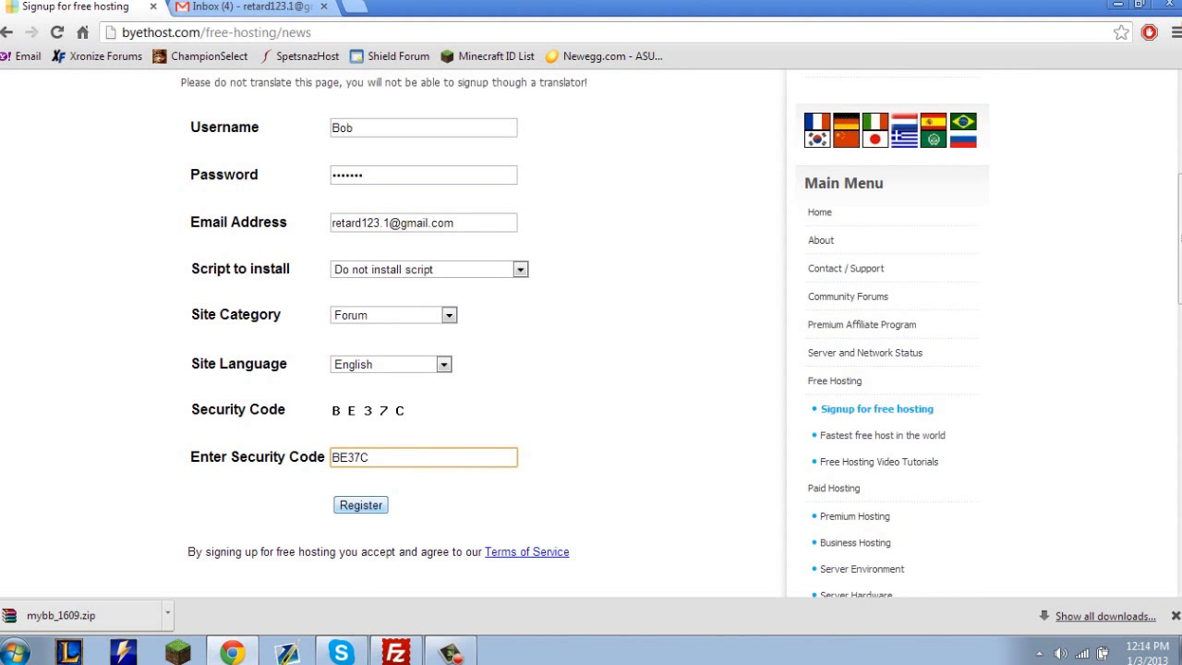
key("Return")
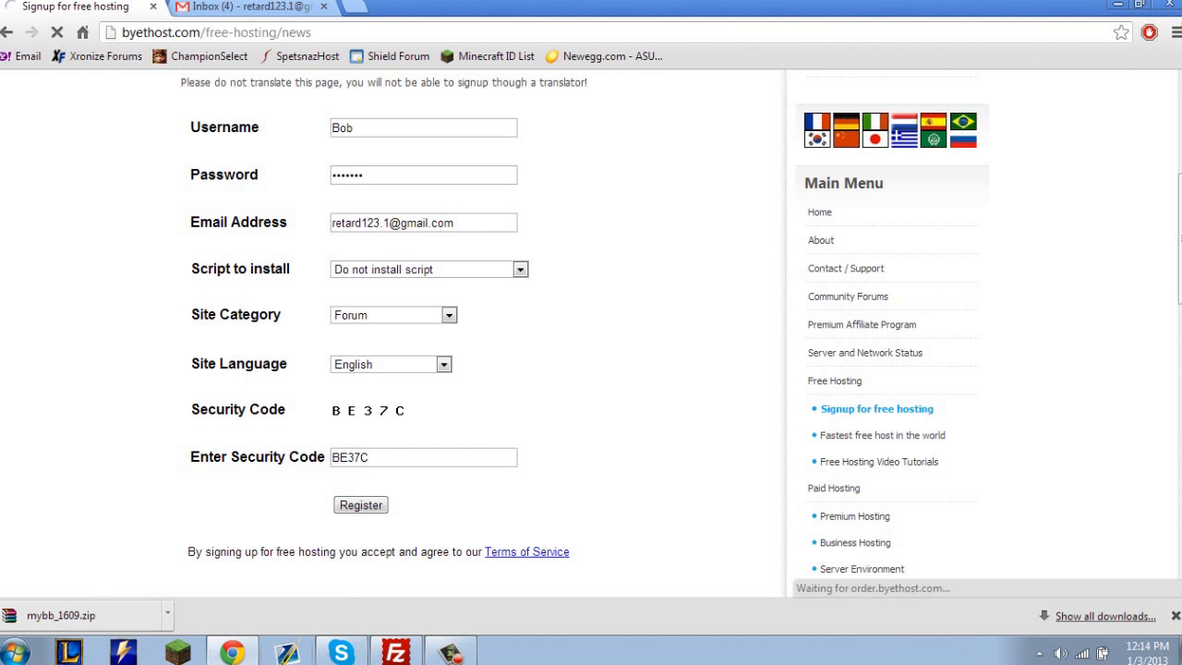
Check the Gmail inbox and read the registration result message on the Byet signup page.
left_click(258, 7)
left_click(146, 266)
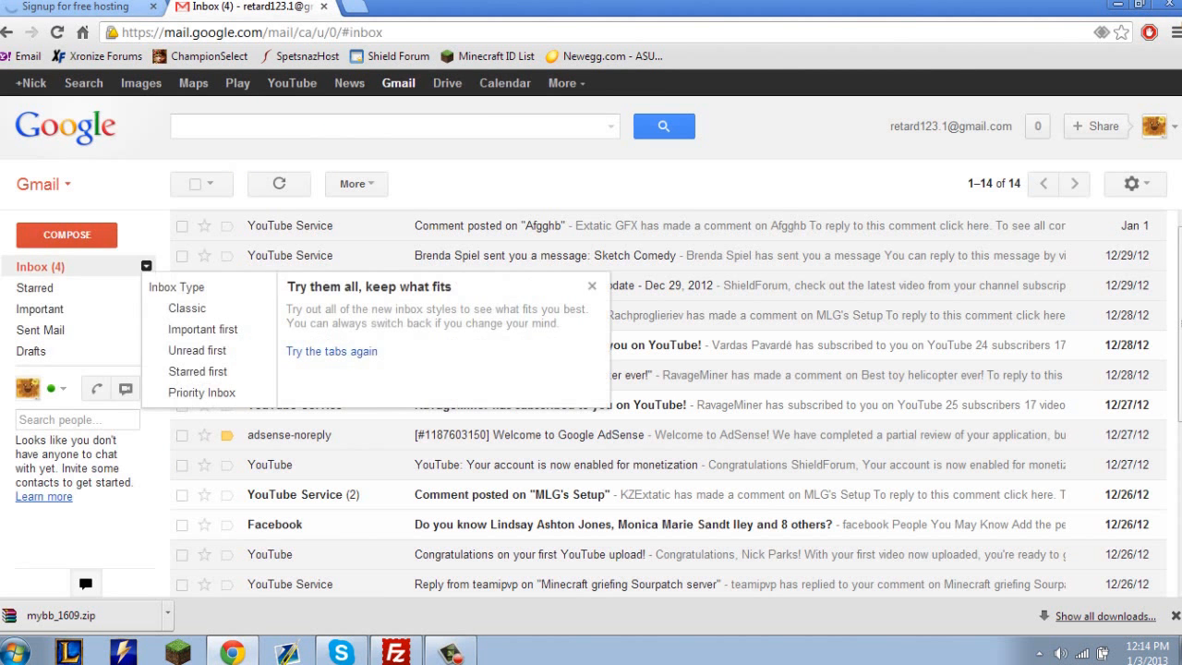
left_click(92, 7)
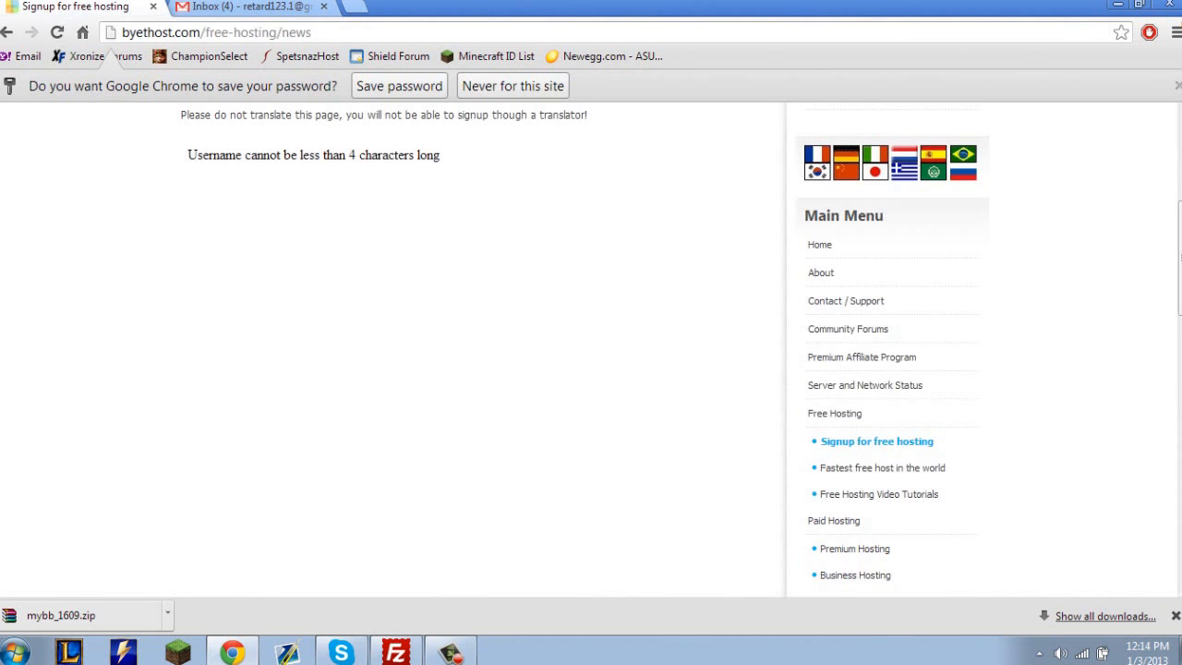
scroll(444, 351, "up", 3)
left_click_drag(188, 419, 441, 419)
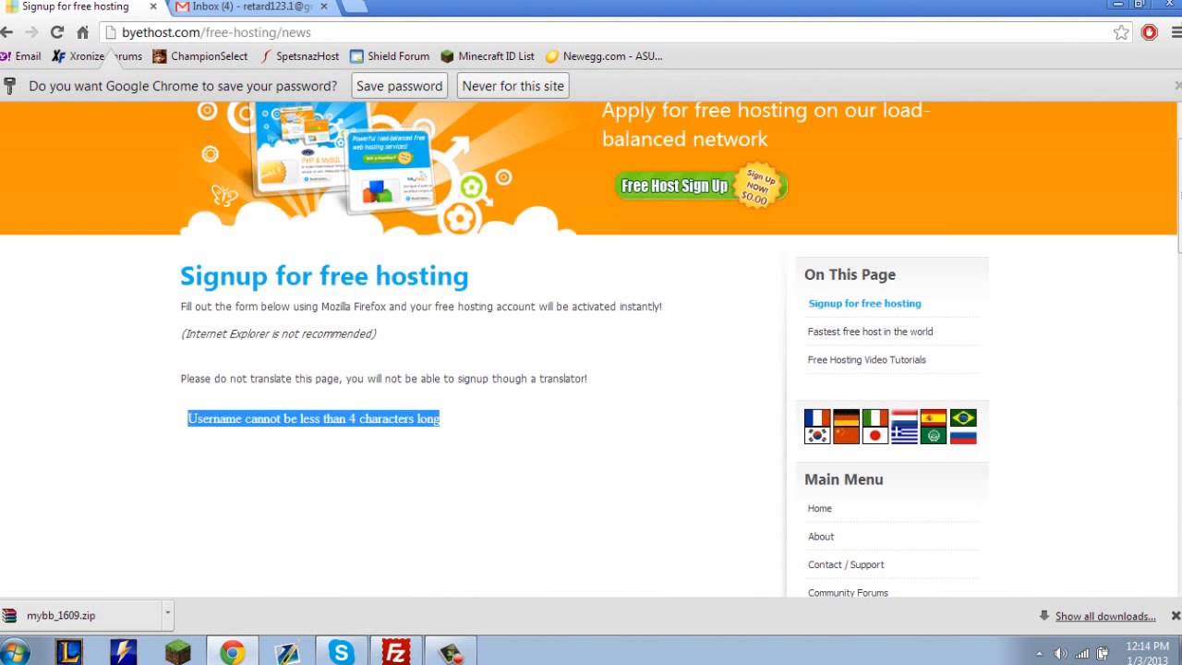
left_click(398, 86)
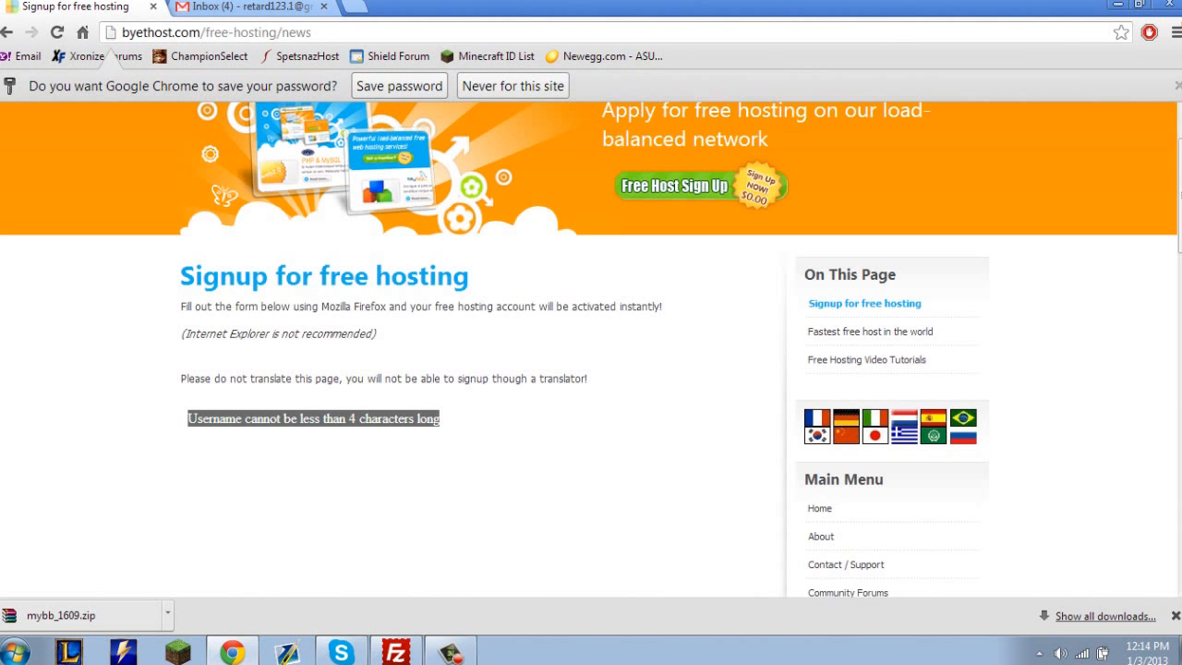
Return to the filled-in signup form and clear the Username field.
scroll(591, 351, "down", 3)
scroll(591, 351, "up", 2)
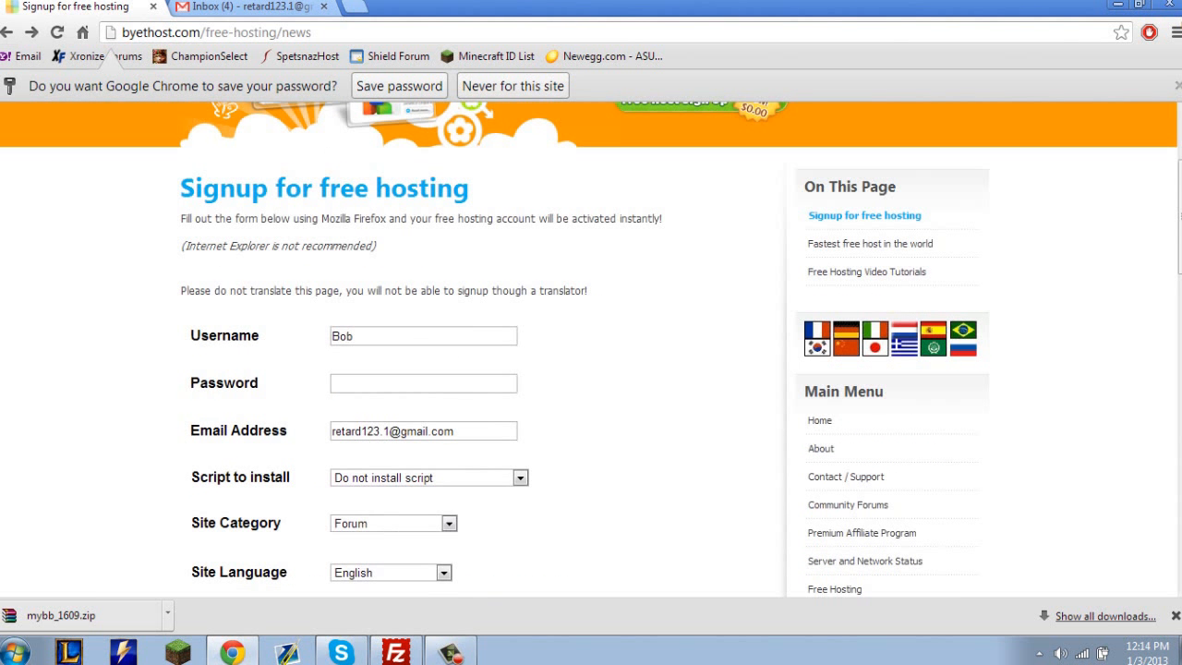
left_click(369, 336)
double_click(355, 336)
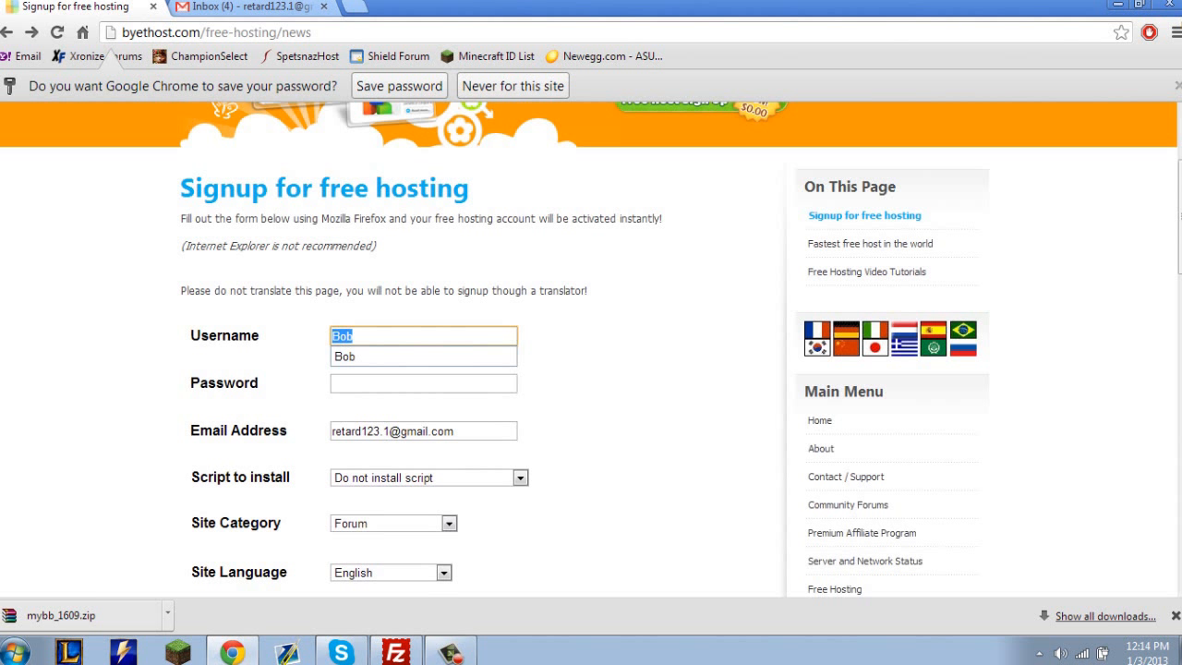
type("X")
key("BackSpace")
type("S")
key("BackSpace")
type("A")
key("BackSpace")
type("X")
key("BackSpace")
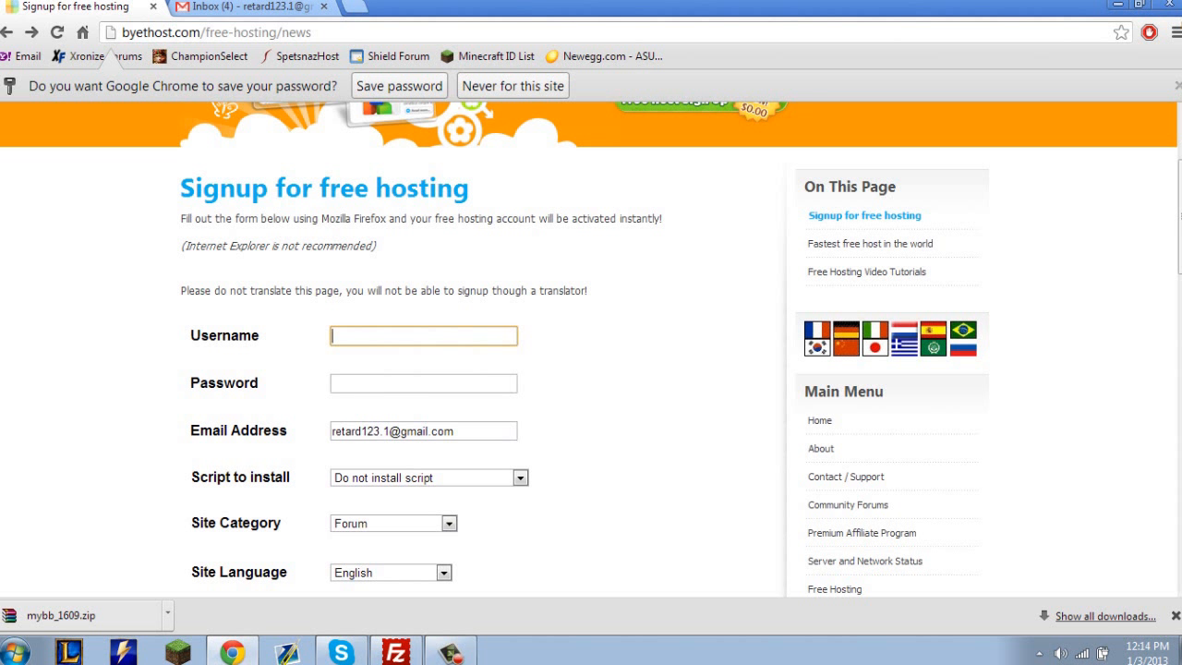
Enter the username Youtube and the account password, and submit the registration again.
type("Youtube")
key("Tab")
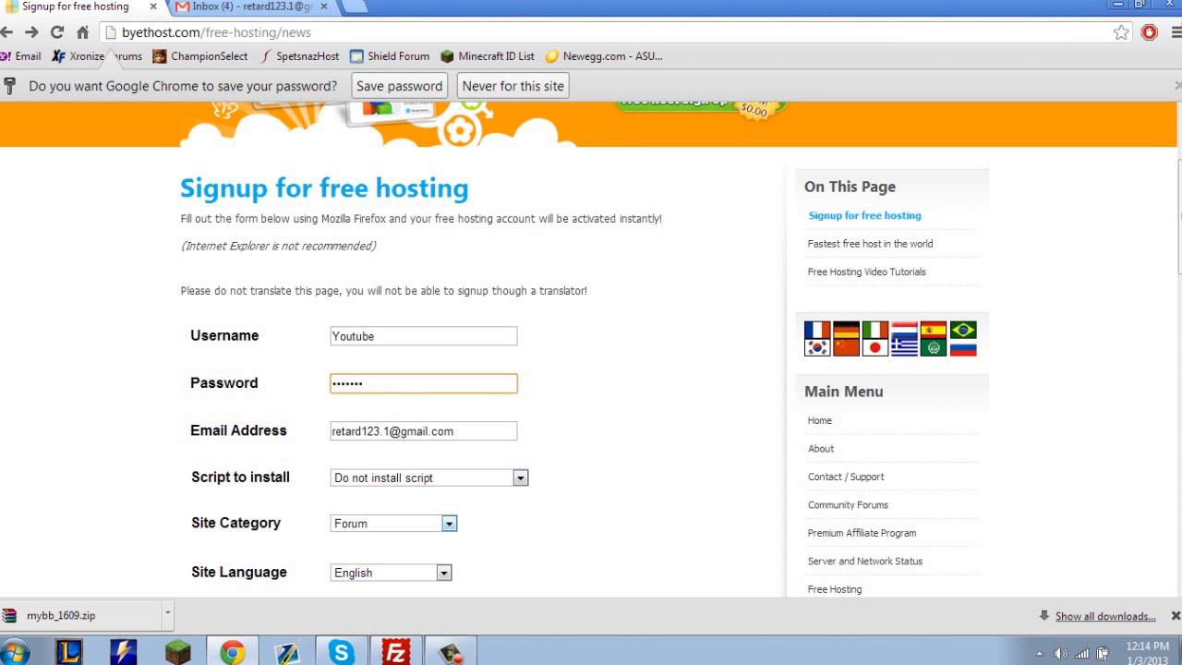
scroll(591, 351, "down", 2)
key("Return")
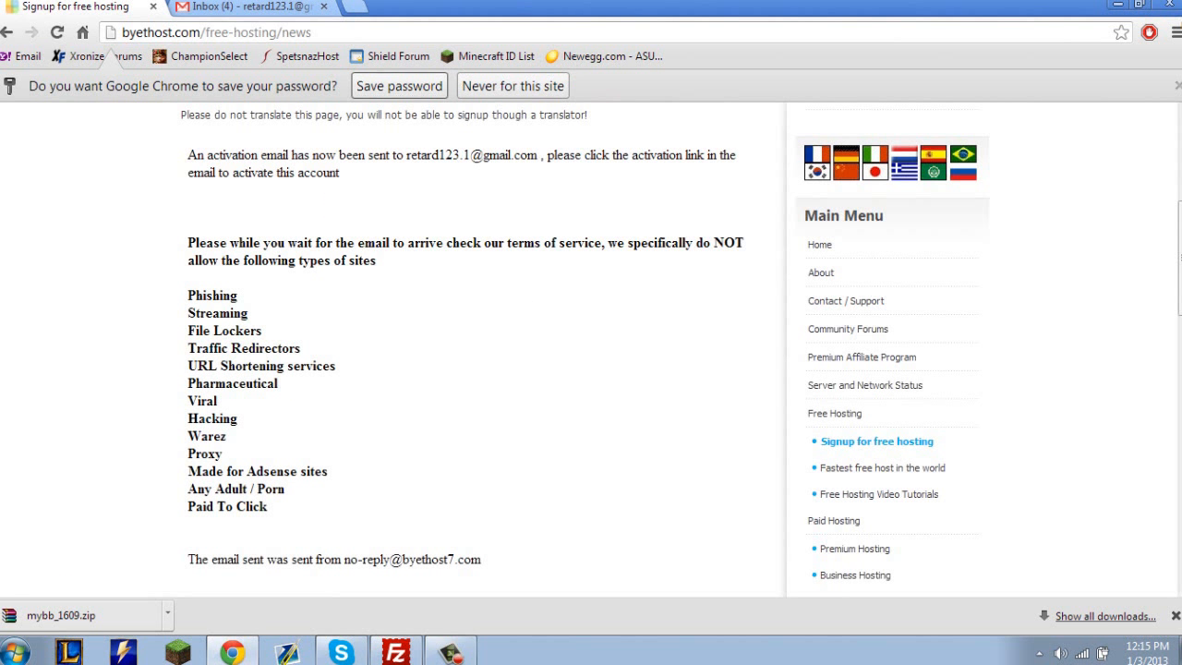
Save the signup password in the browser and review the activation email notice.
left_click(399, 86)
scroll(591, 351, "up", 3)
mouse_move(189, 386)
left_mouse_down()
mouse_move(377, 492)
mouse_move(188, 386)
left_mouse_up()
Review the list of site types that Byet's terms of service disallow, and check the Gmail inbox for the activation email.
scroll(480, 369, "down", 4)
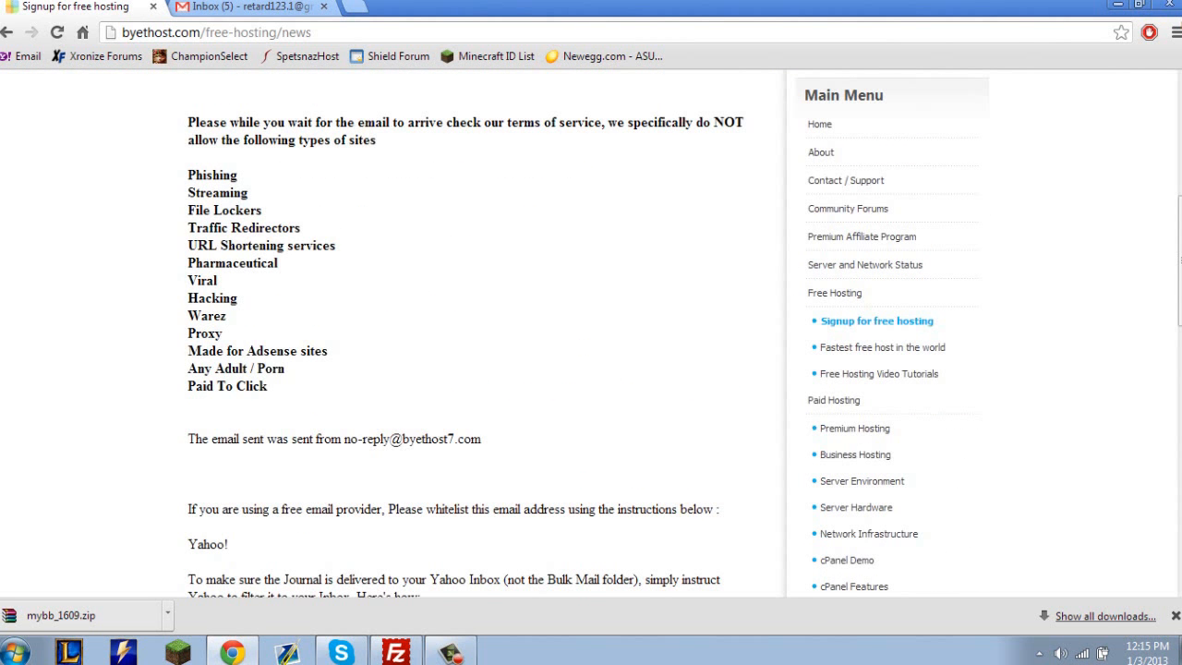
left_click_drag(269, 388, 195, 122)
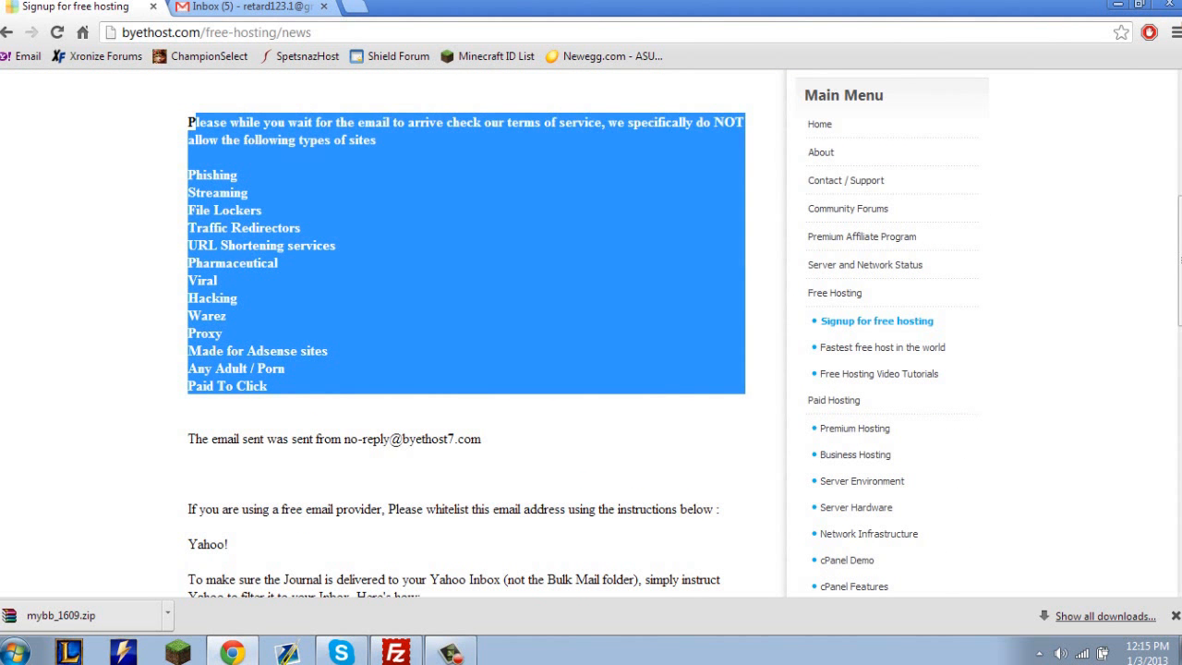
left_click(229, 7)
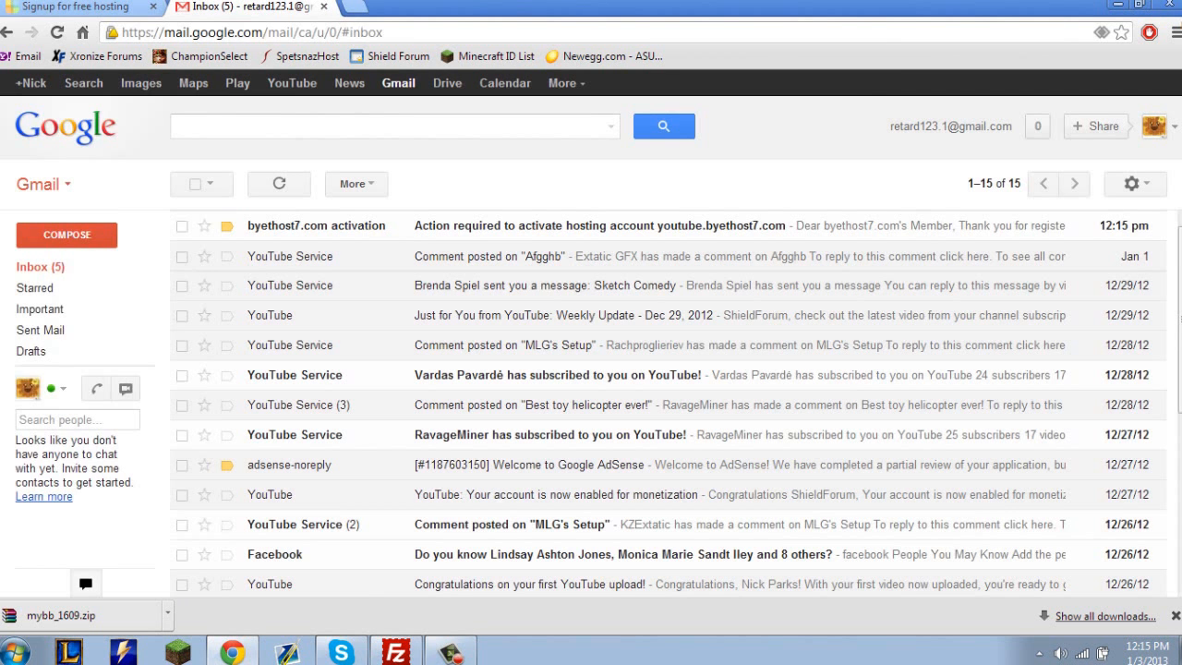
left_click(78, 7)
left_click_drag(268, 386, 189, 205)
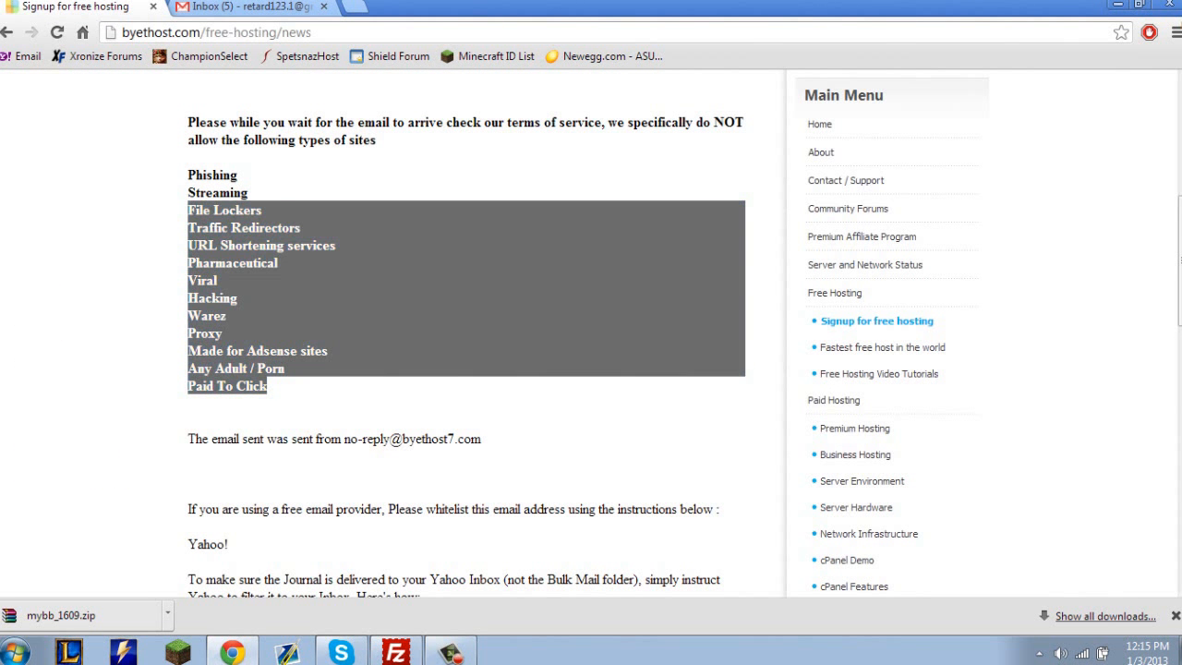
double_click(220, 299)
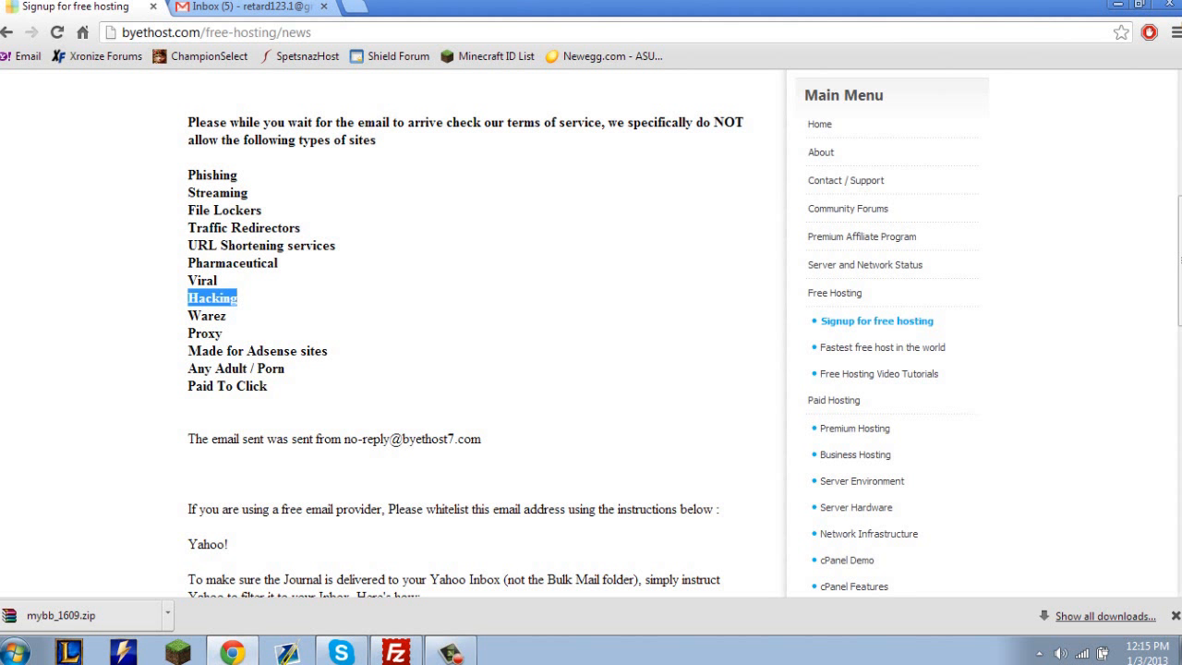
double_click(214, 175)
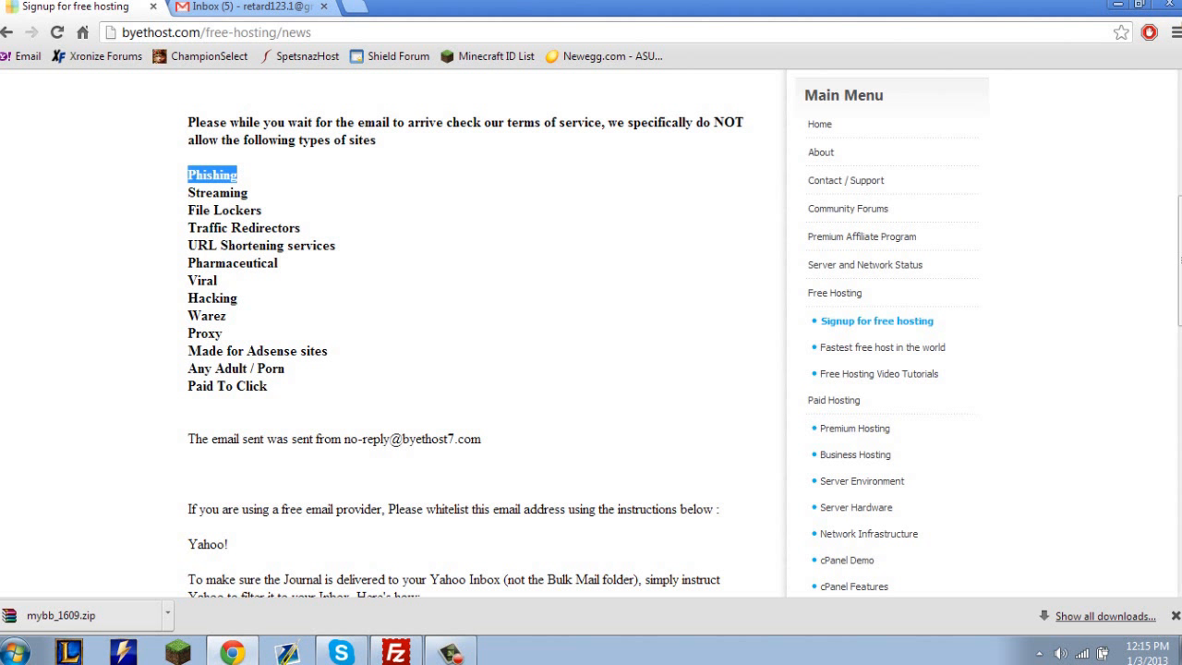
left_click(214, 176)
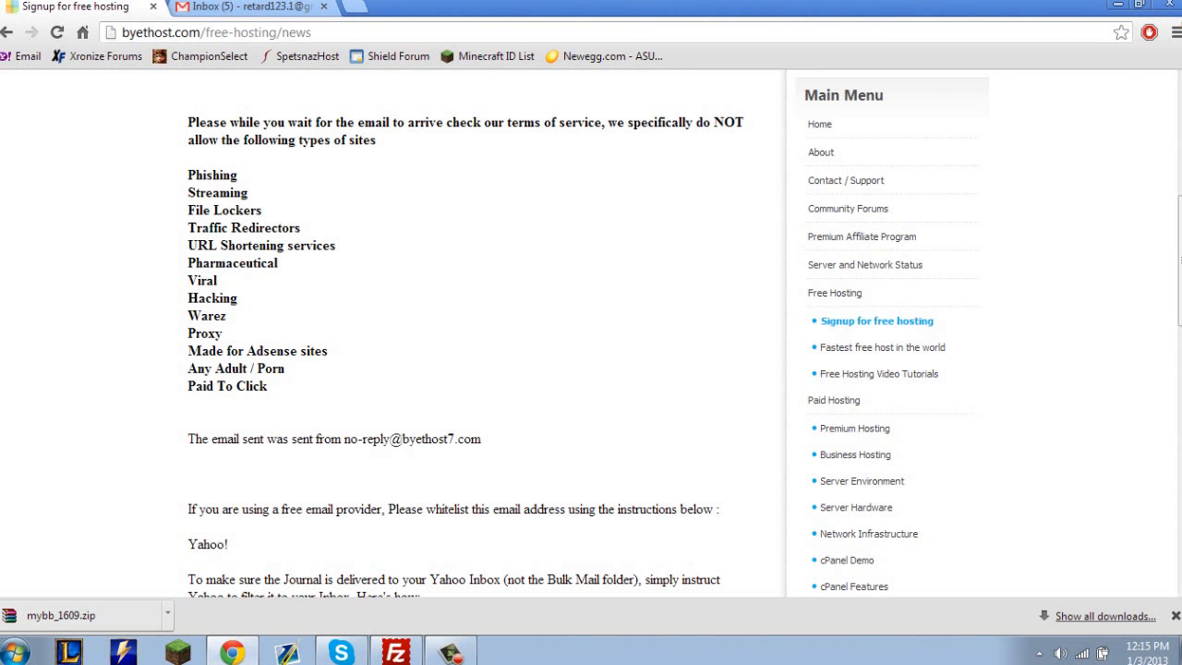
scroll(471, 333, "up", 1)
Open the byethost7.com activation email in Gmail and follow its account activation link.
left_click(247, 8)
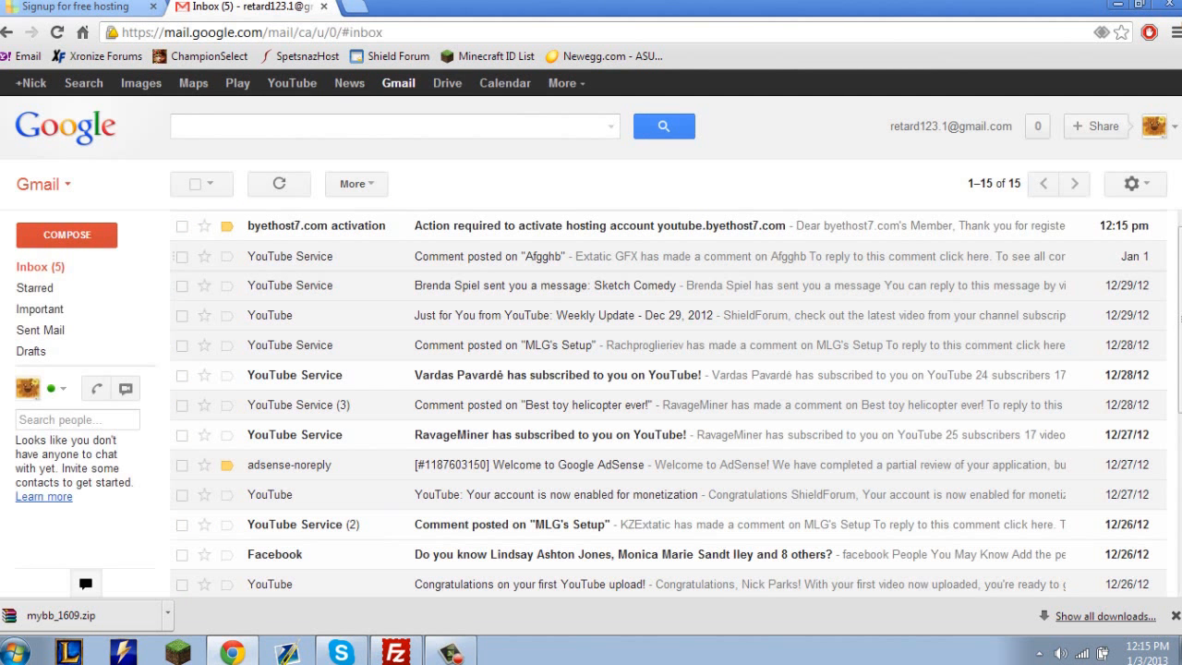
left_click(517, 226)
left_click(517, 404)
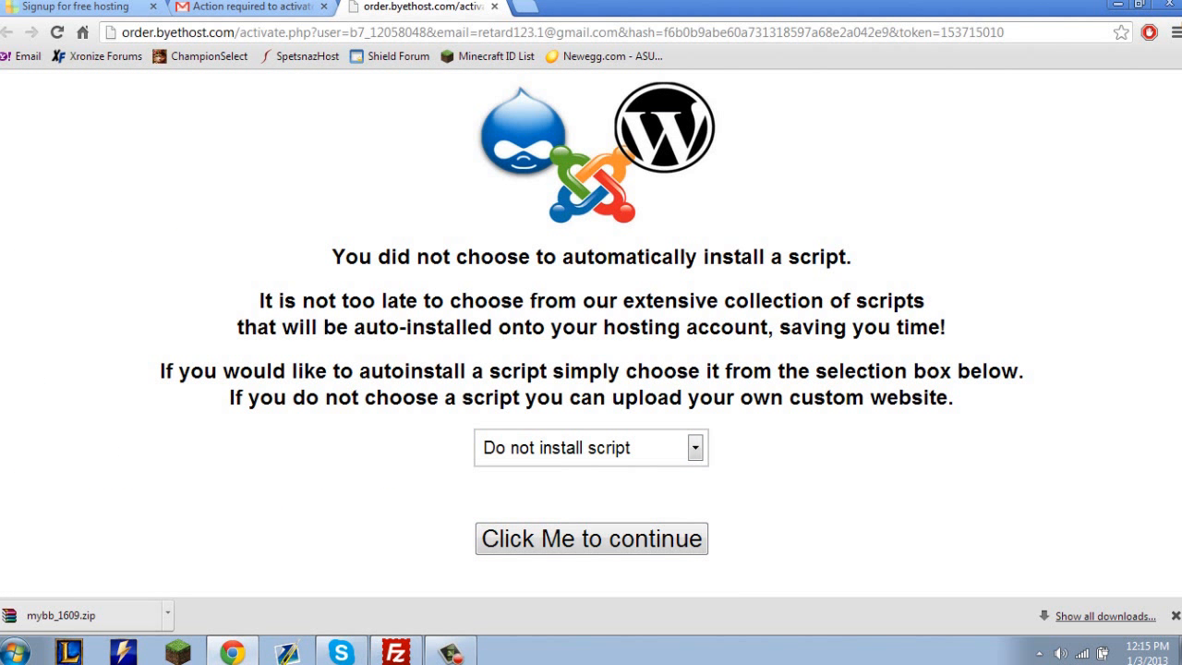
Keep Do not install script selected on the activation page and continue with the account activation.
left_click_drag(443, 256, 752, 399)
left_click(752, 401)
left_click(647, 449)
left_click(591, 539)
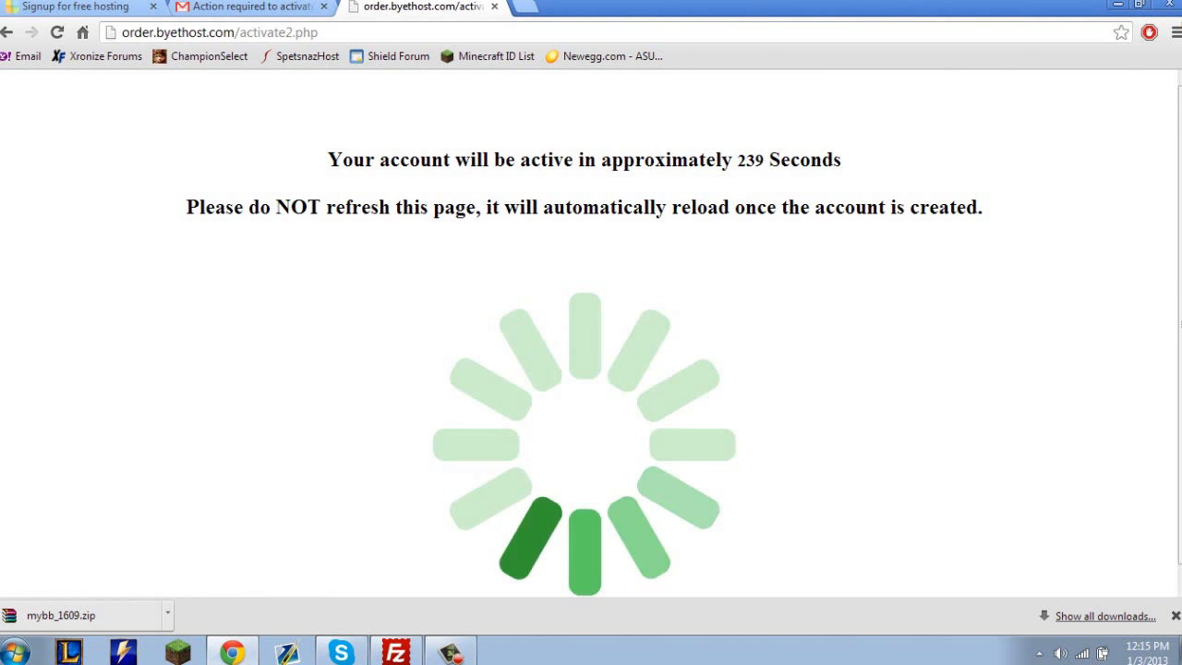
left_click_drag(811, 160, 181, 164)
left_click_drag(183, 205, 990, 208)
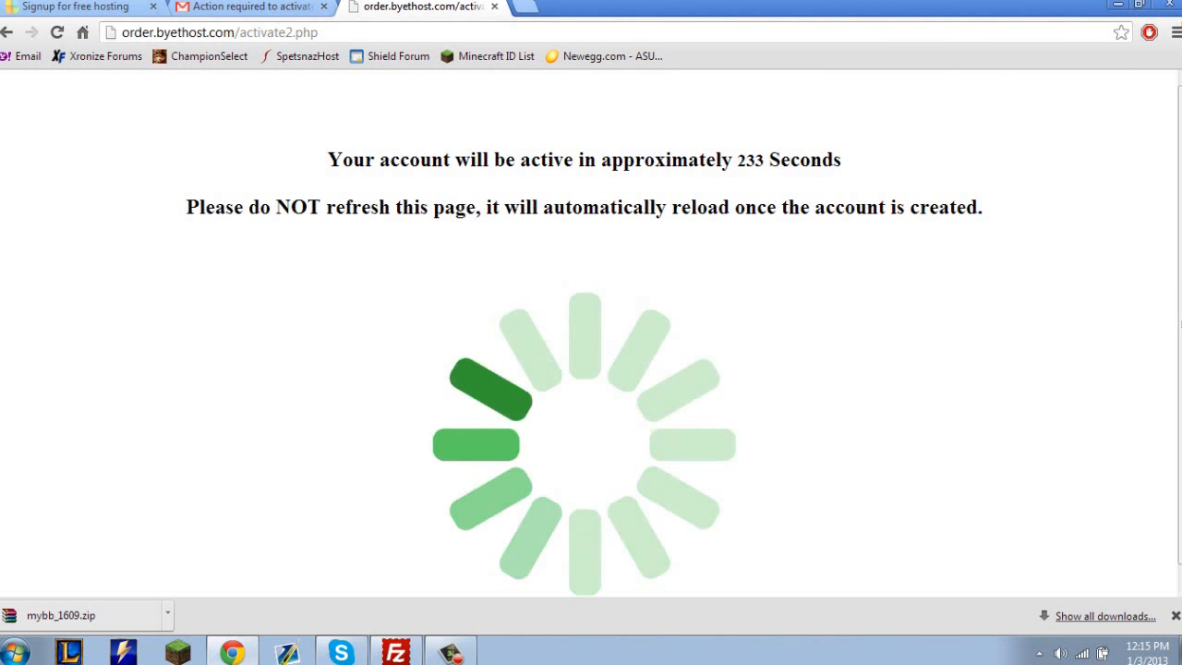
left_click(451, 653)
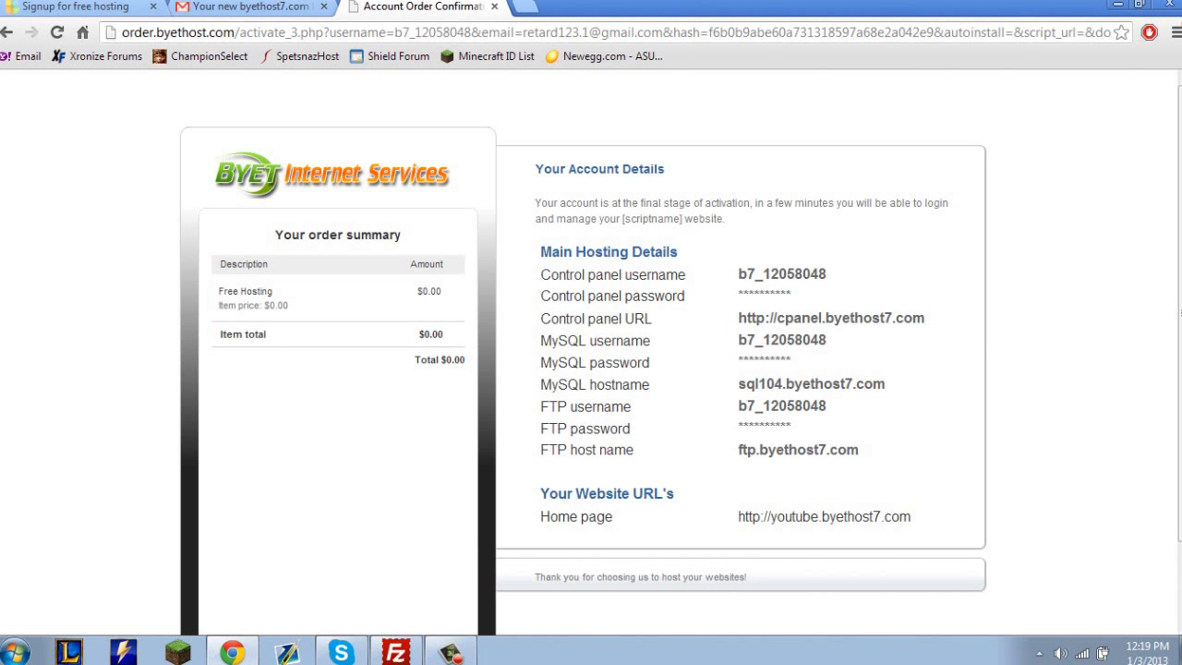
Review the new account's main hosting details, including the FTP host name, and its home page URL.
scroll(591, 351, "down", 2)
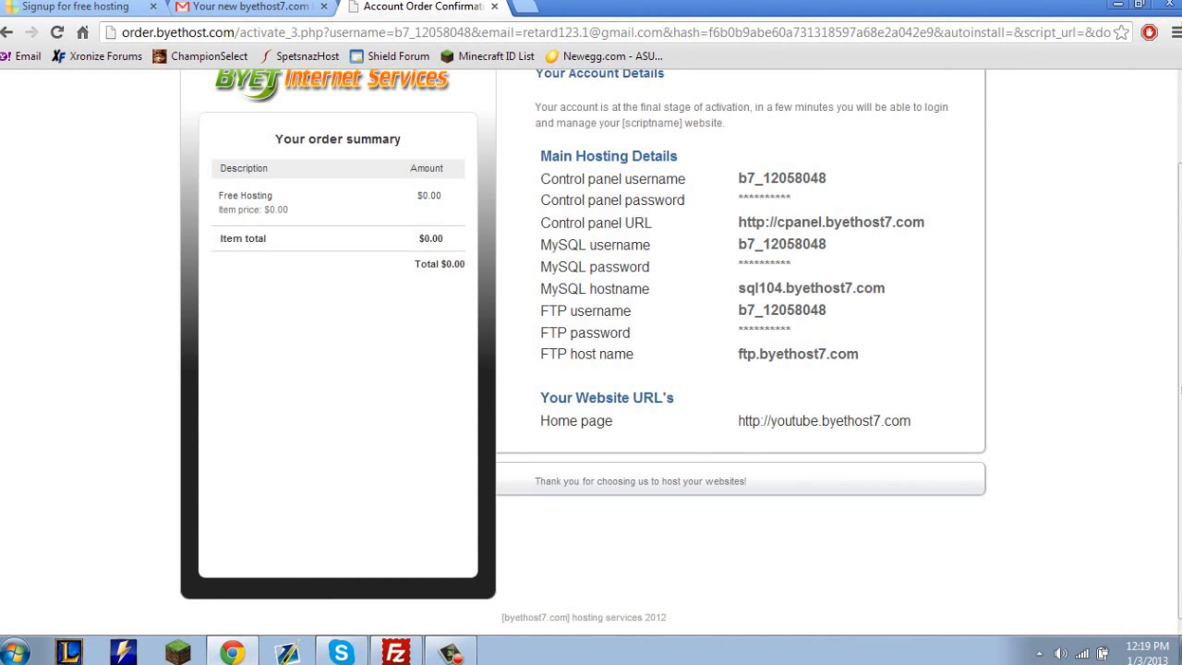
scroll(591, 351, "up", 2)
left_click_drag(738, 274, 859, 450)
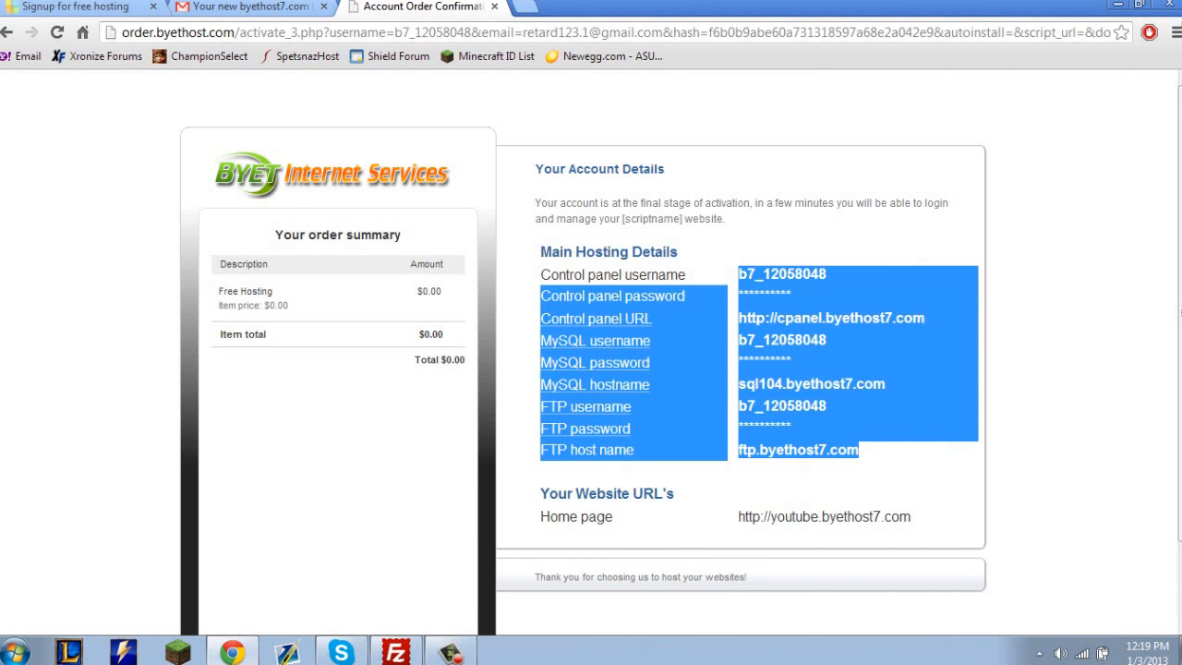
left_click_drag(911, 516, 738, 516)
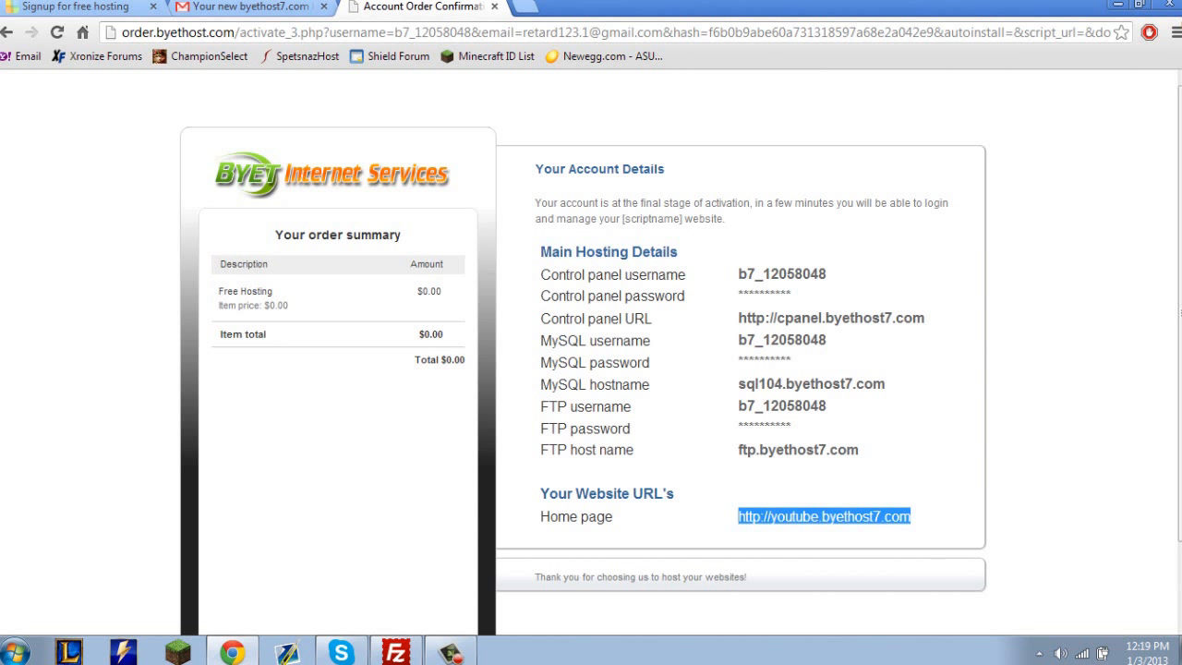
left_click(794, 453)
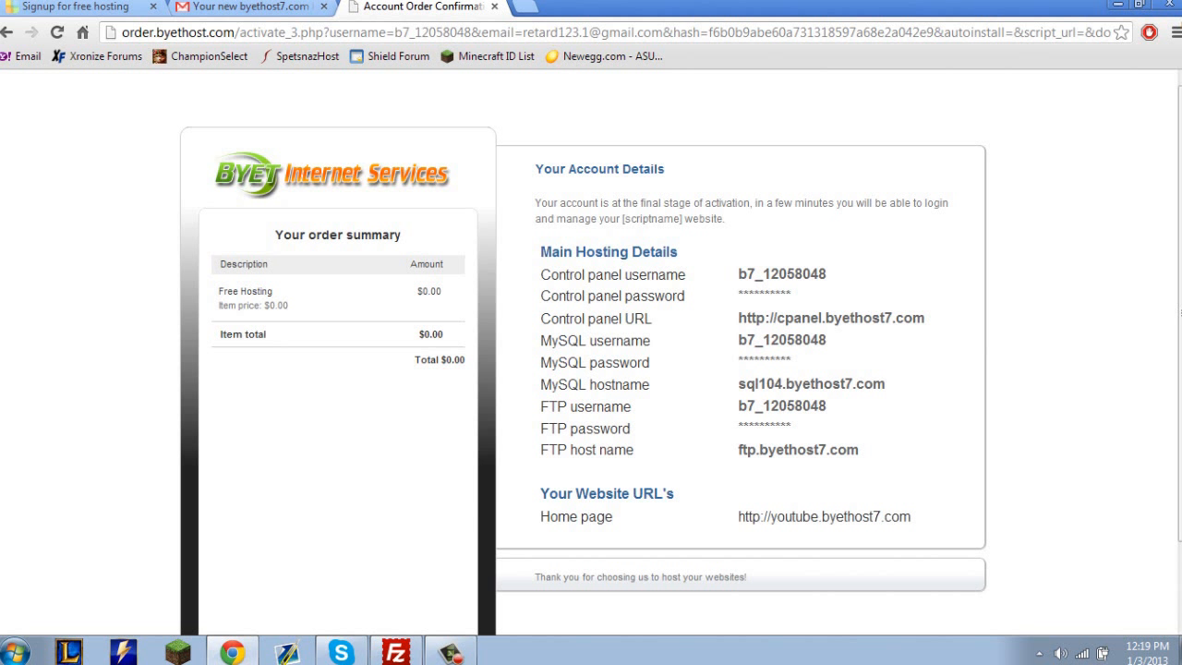
double_click(794, 450)
left_click(794, 451)
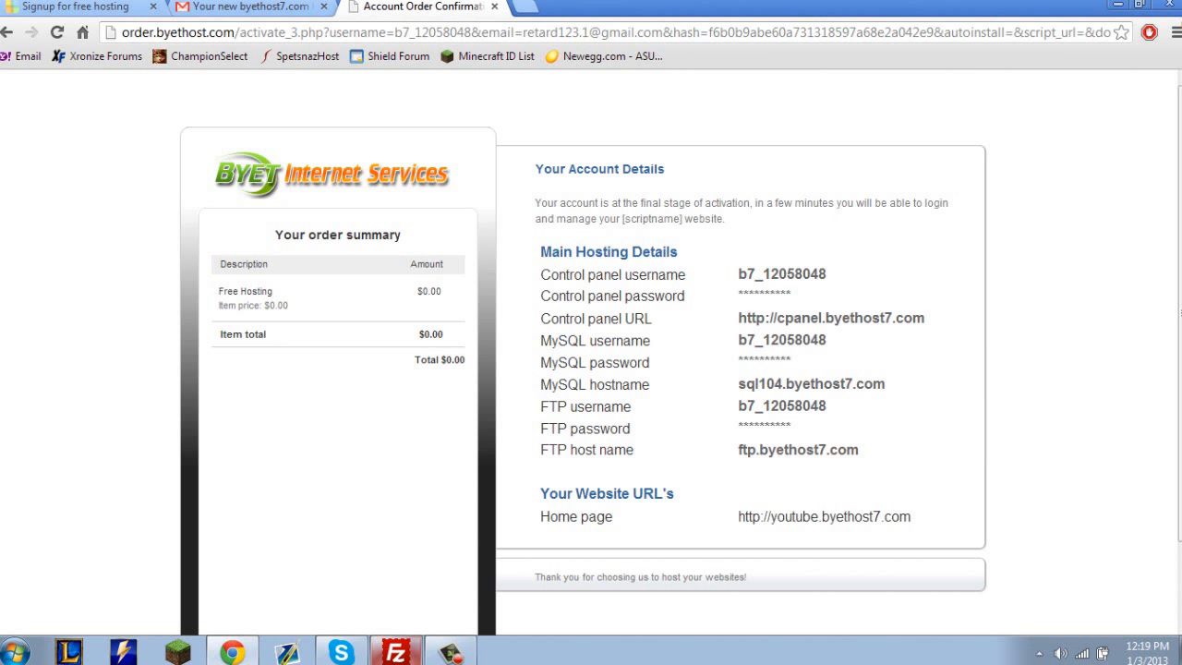
Switch to FileZilla and arrange its window side by side with the browser's account details page.
left_click(395, 652)
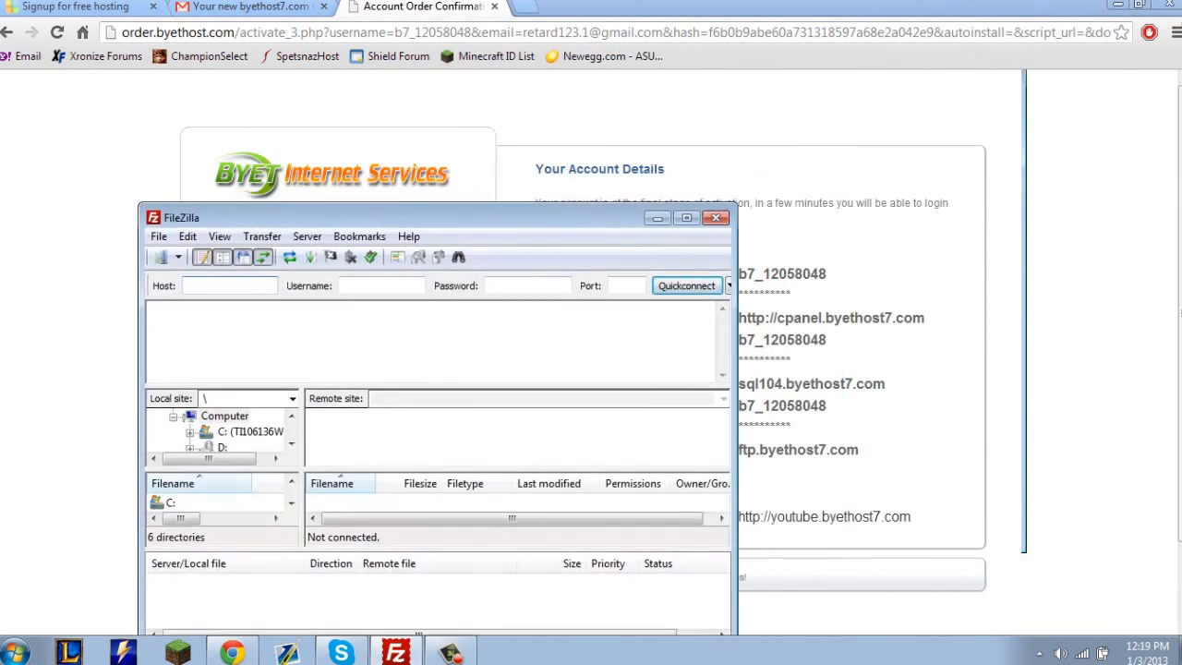
left_click_drag(434, 218, 230, 120)
left_click_drag(739, 6, 1181, 194)
left_click_drag(887, 0, 887, 126)
left_click_drag(803, 624, 944, 624)
left_click_drag(886, 125, 887, 0)
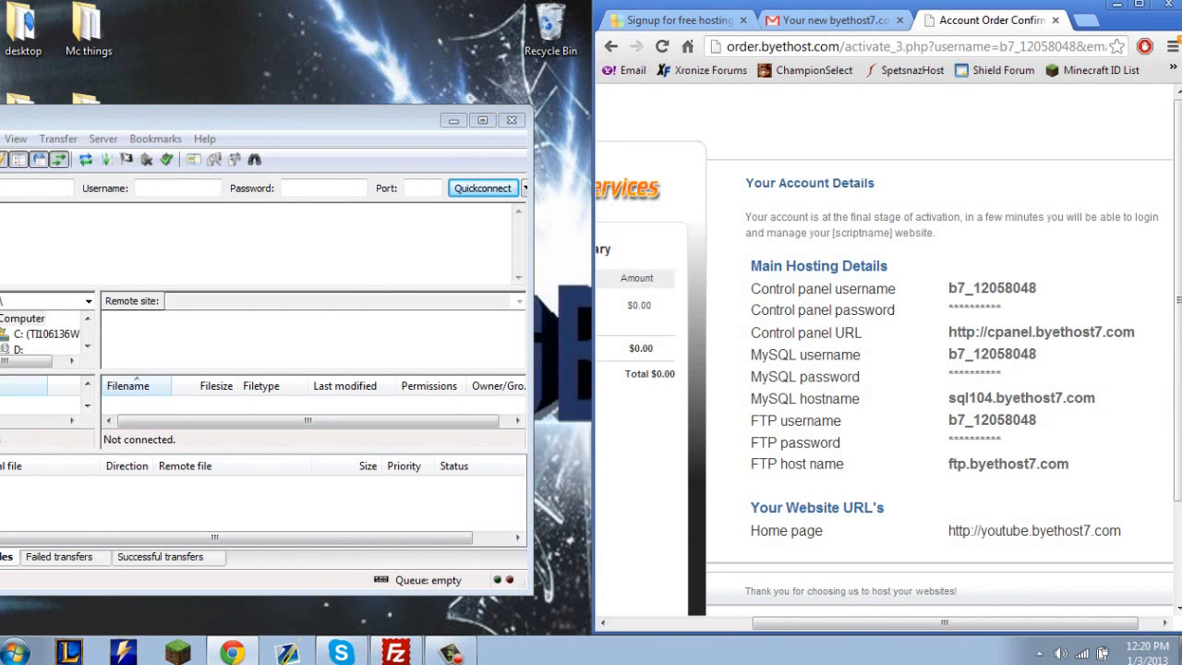
Enter the FTP account username from the hosting details as the FileZilla connection username.
left_click_drag(1000, 440, 975, 422)
left_click(976, 422)
left_click(176, 188)
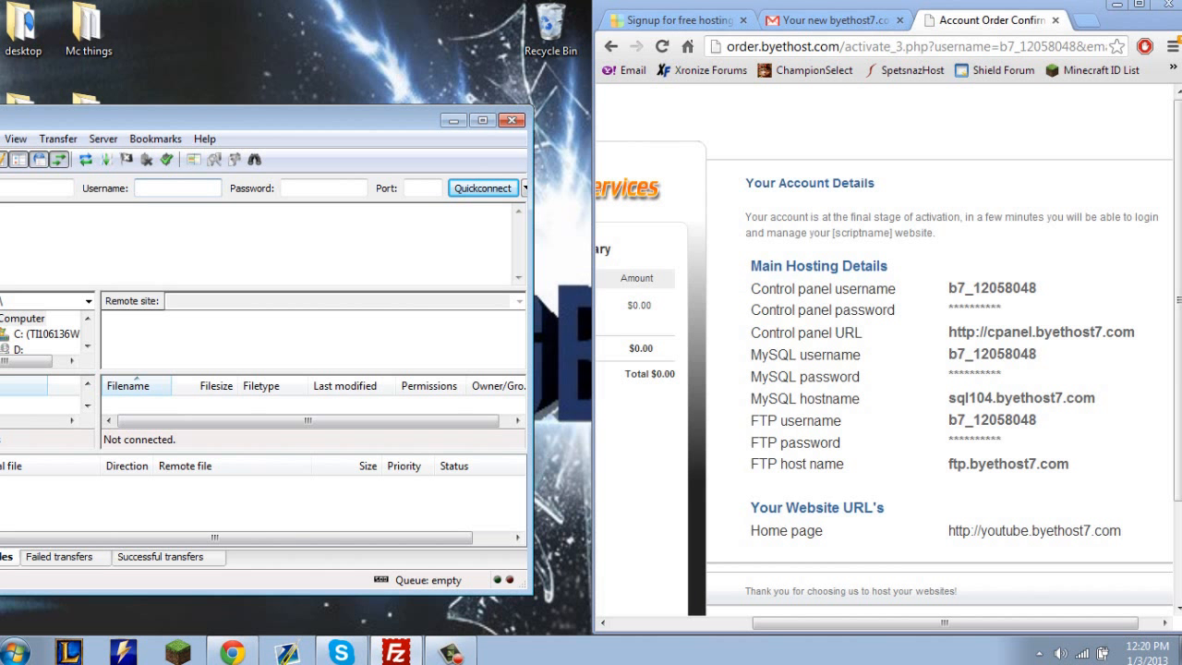
type("b7_12058048")
key("Tab")
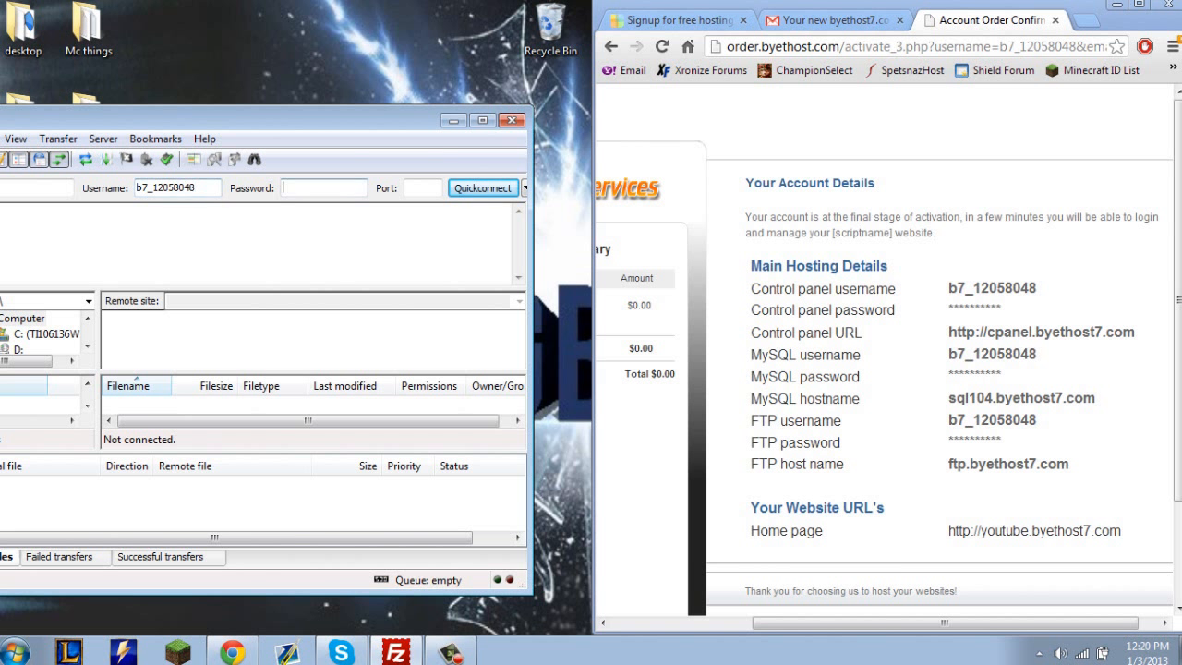
Enter the account password for the FTP connection.
type("*******")
key("ctrl+a")
key("BackSpace")
type("*******")
Set the FTP host to ftp.byethost7.com, copied from the account details, and clear the password field.
left_click_drag(198, 120, 318, 120)
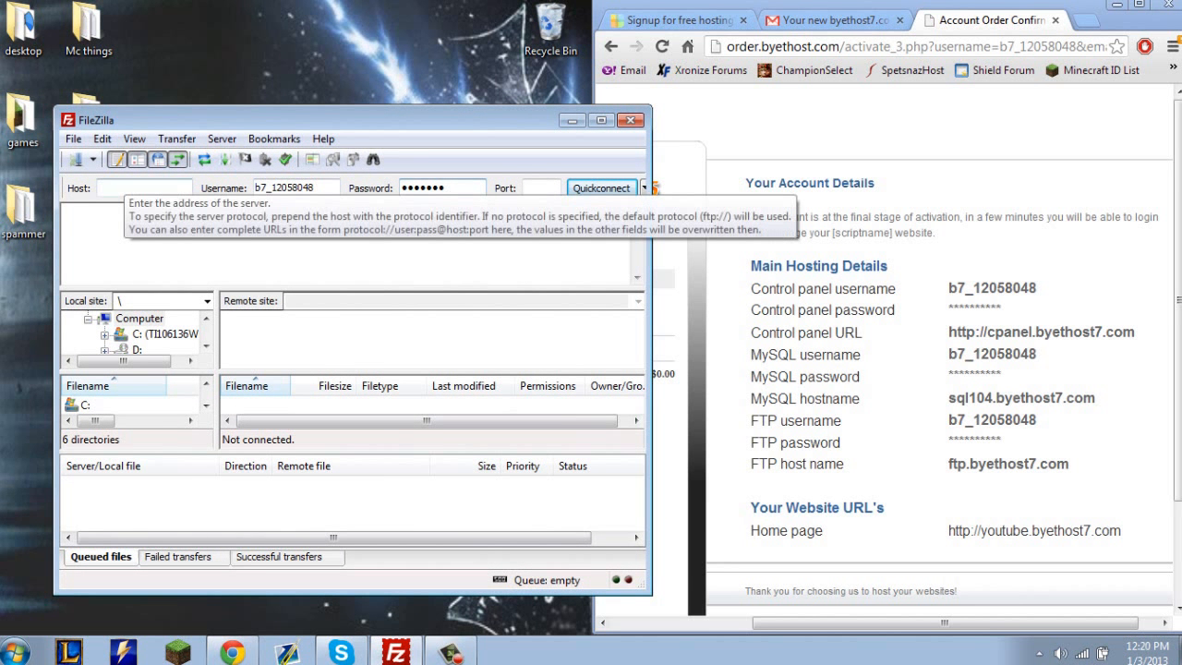
left_click_drag(1071, 464, 947, 464)
key("ctrl+c")
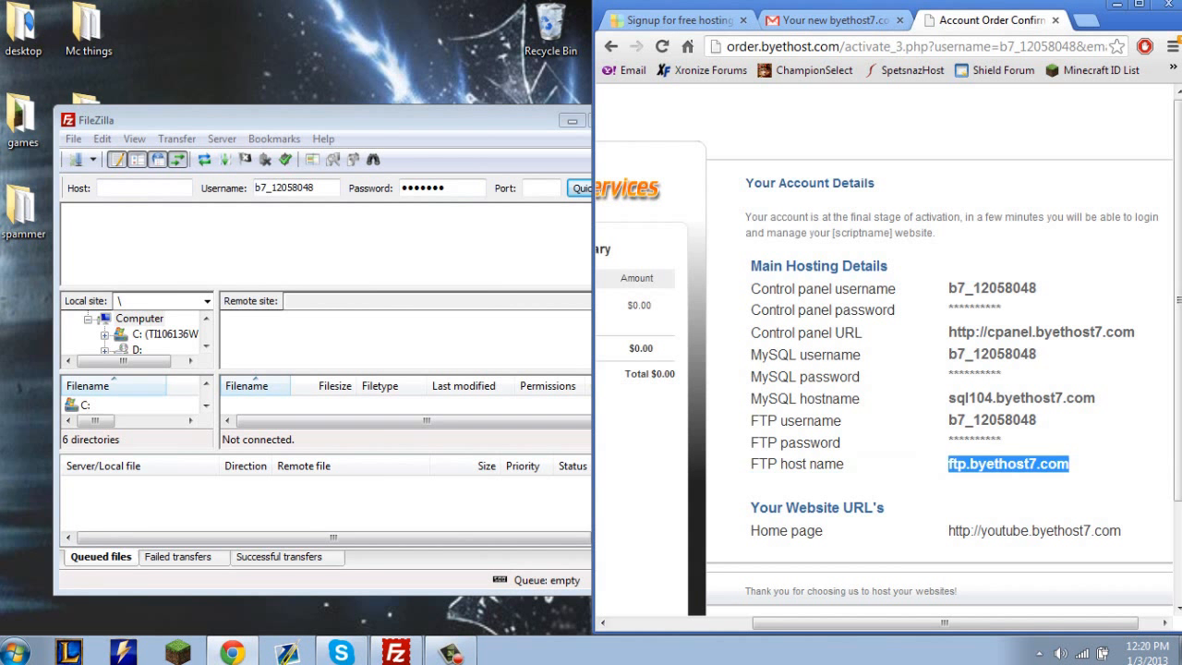
left_click(158, 182)
key("ctrl+v")
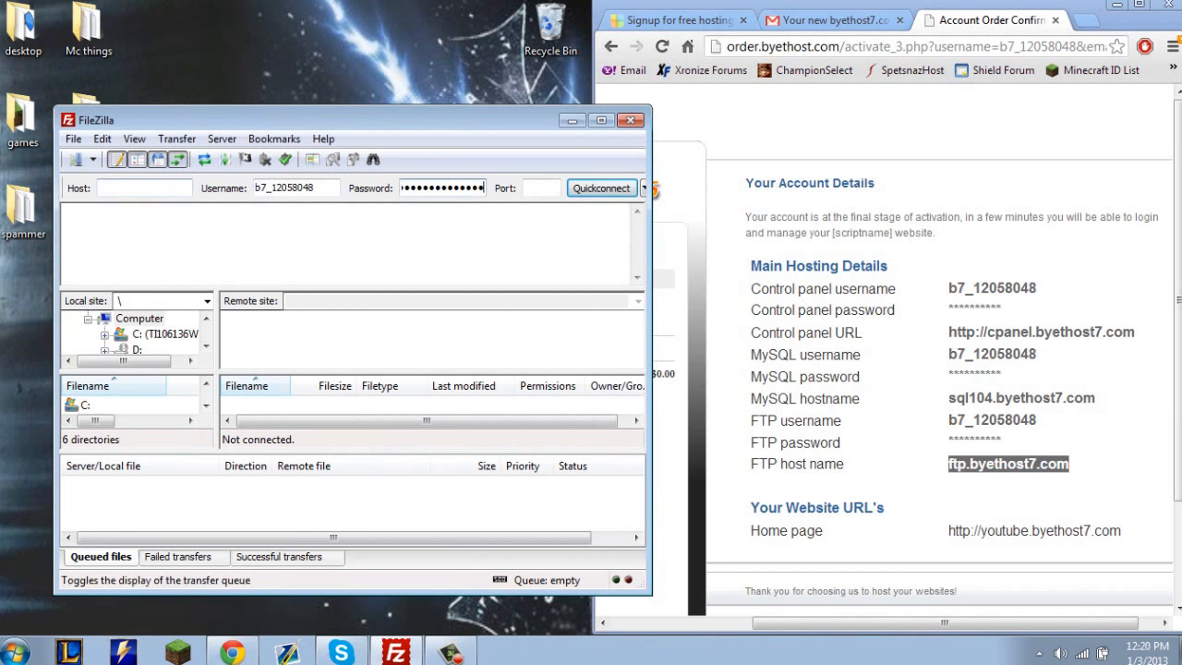
key("BackSpace")
key("BackSpace")
key("BackSpace")
key("BackSpace")
key("BackSpace")
key("BackSpace")
key("BackSpace")
key("BackSpace")
key("BackSpace")
key("BackSpace")
key("BackSpace")
key("BackSpace")
key("BackSpace")
key("BackSpace")
key("BackSpace")
key("BackSpace")
key("BackSpace")
key("BackSpace")
key("BackSpace")
key("BackSpace")
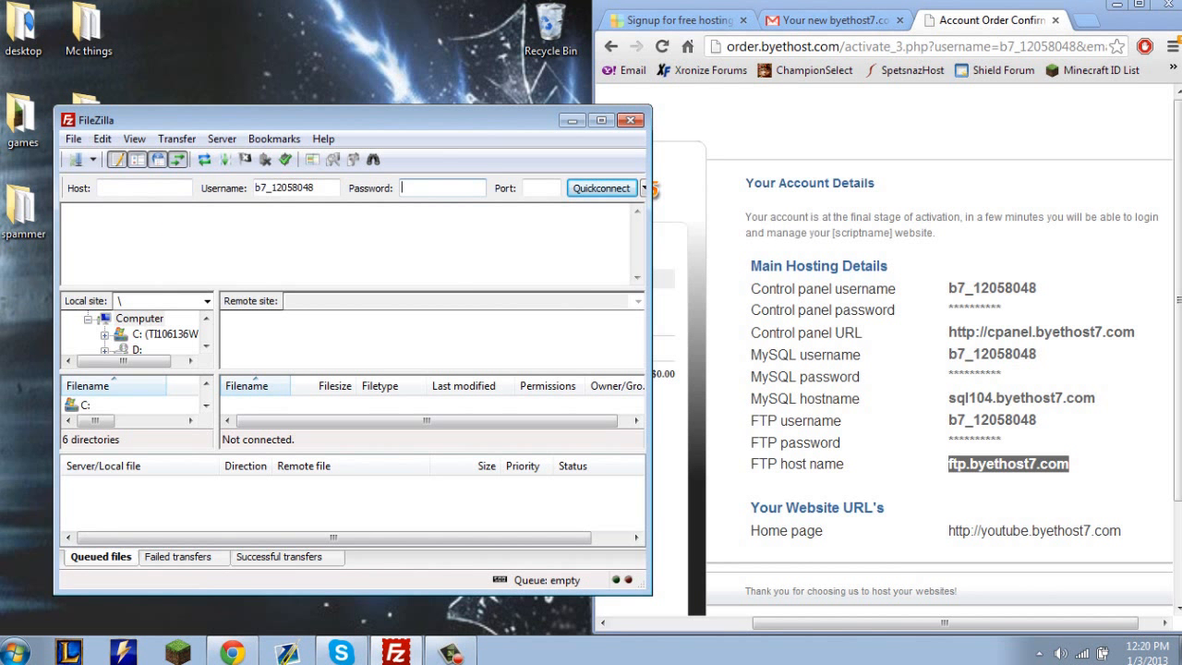
left_click(142, 186)
key("ctrl+v")
Enter the FTP account password again and connect to the server.
left_click(427, 187)
type("*******")
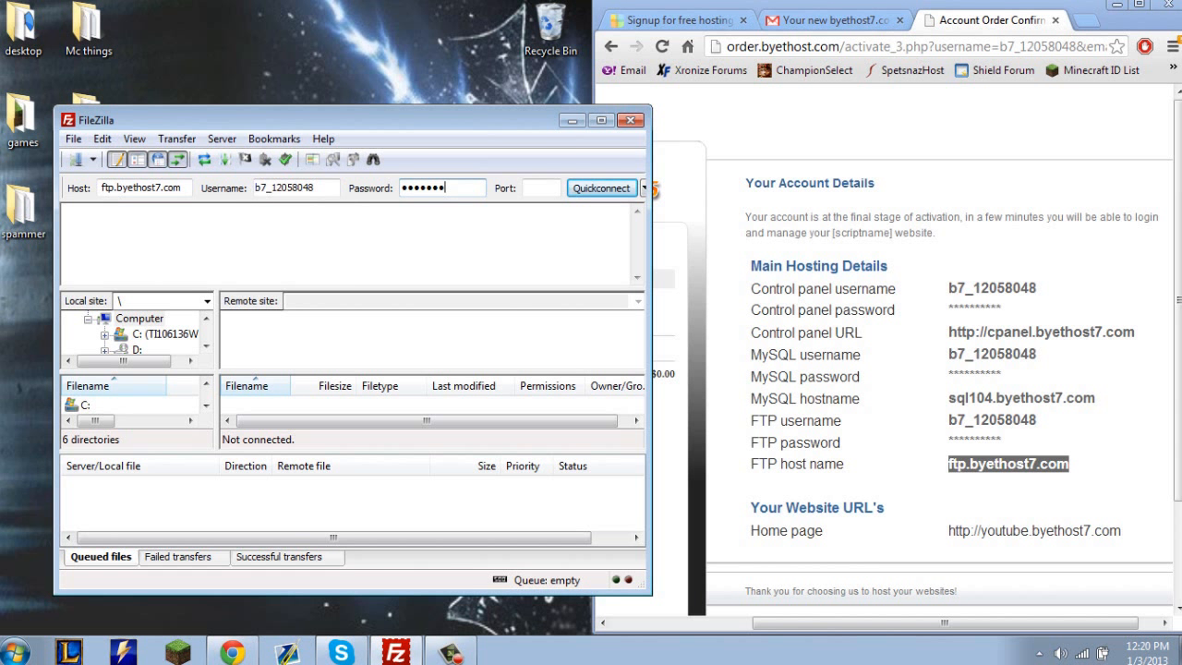
key("Return")
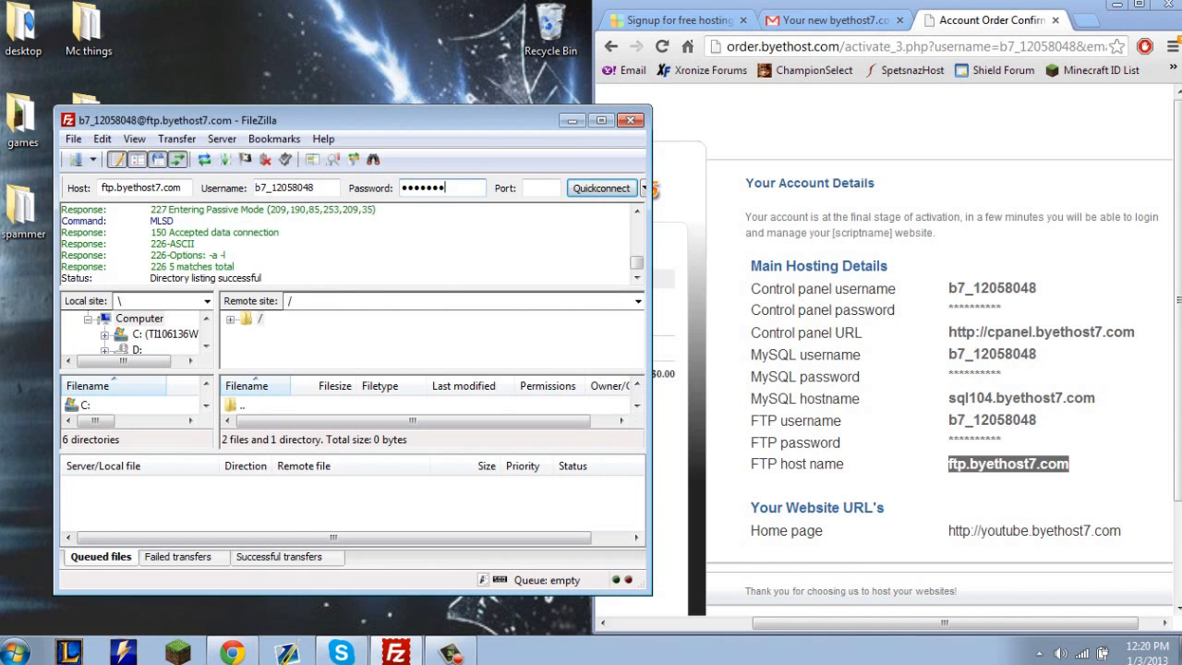
Fit FileZilla beside the browser, then open the remote htdocs folder and look over its files.
key("super+Left")
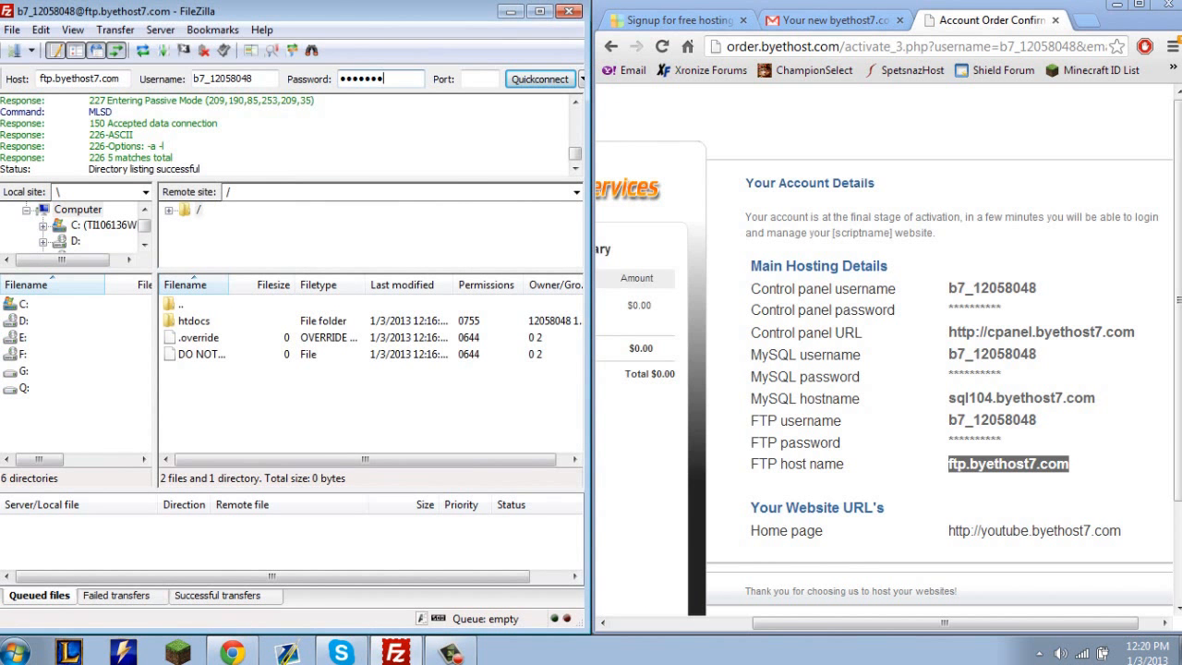
left_click(199, 338)
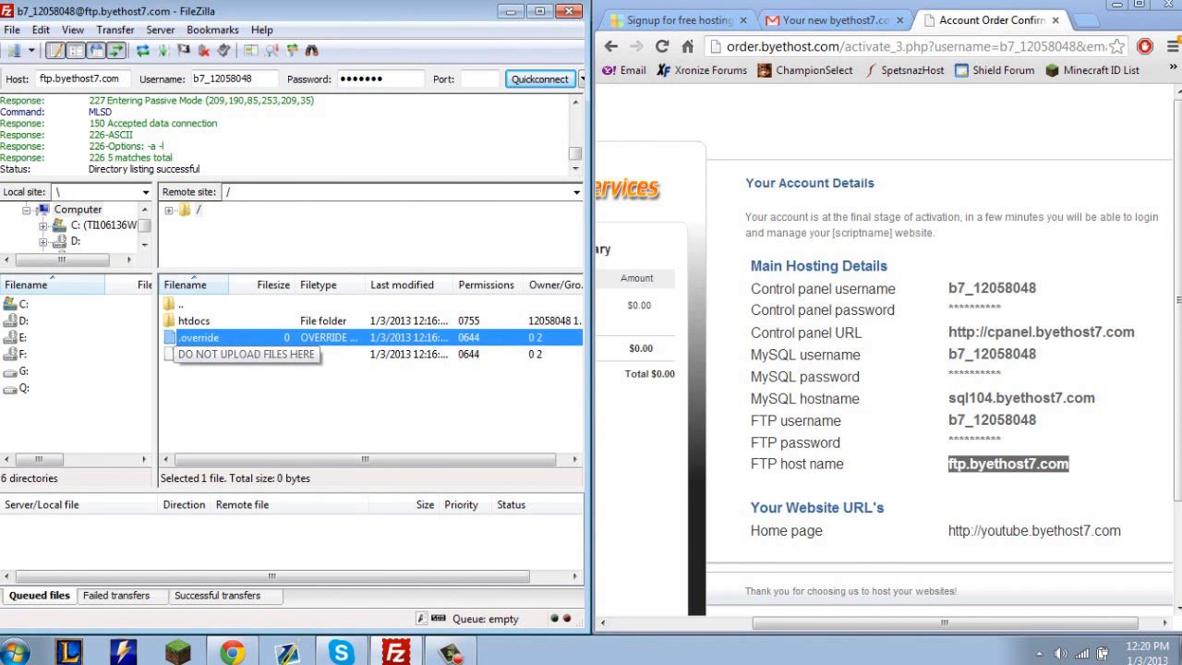
left_click(201, 354)
left_click(228, 399)
double_click(195, 321)
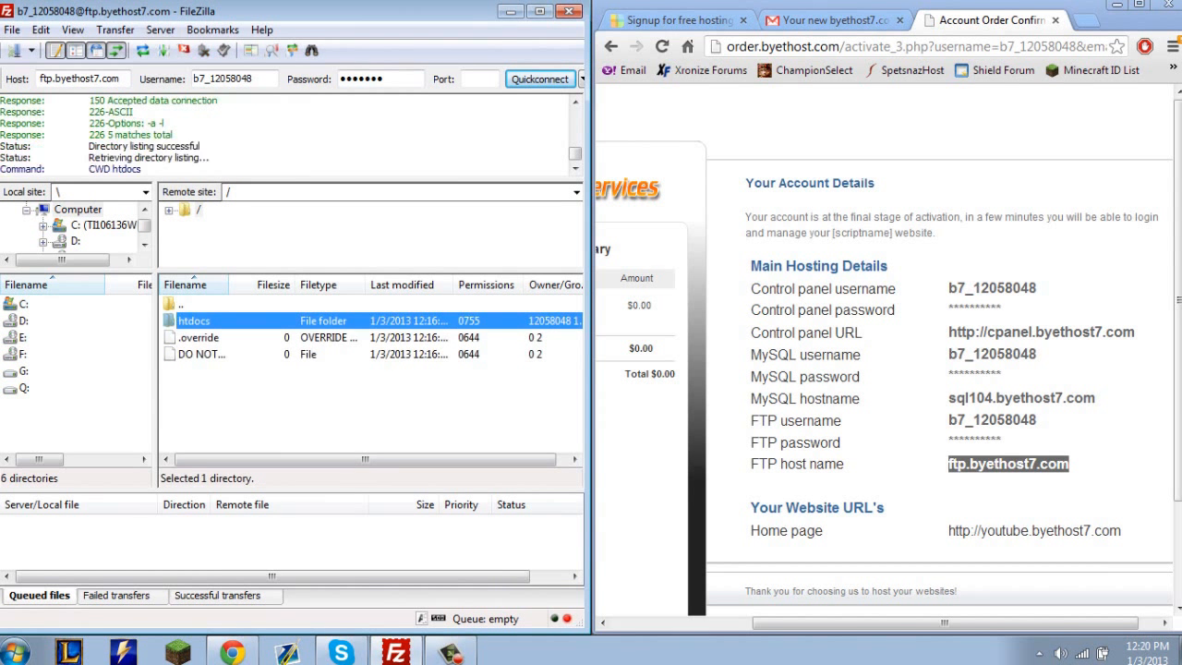
left_click(200, 338)
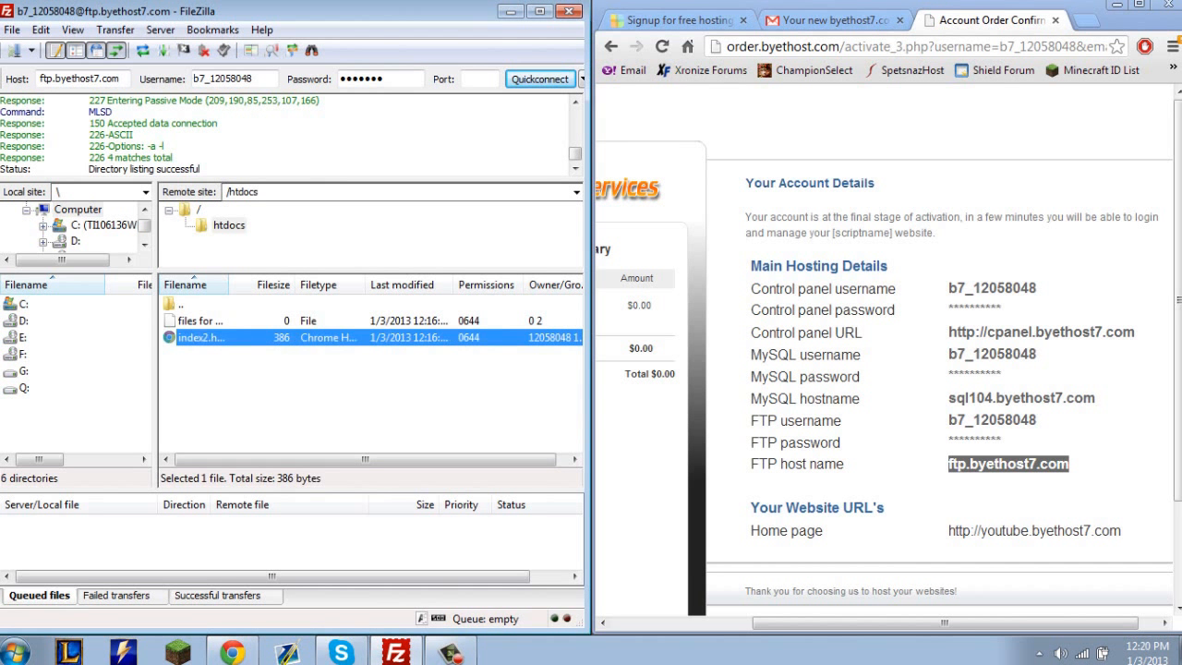
left_click(199, 321)
left_click(268, 393)
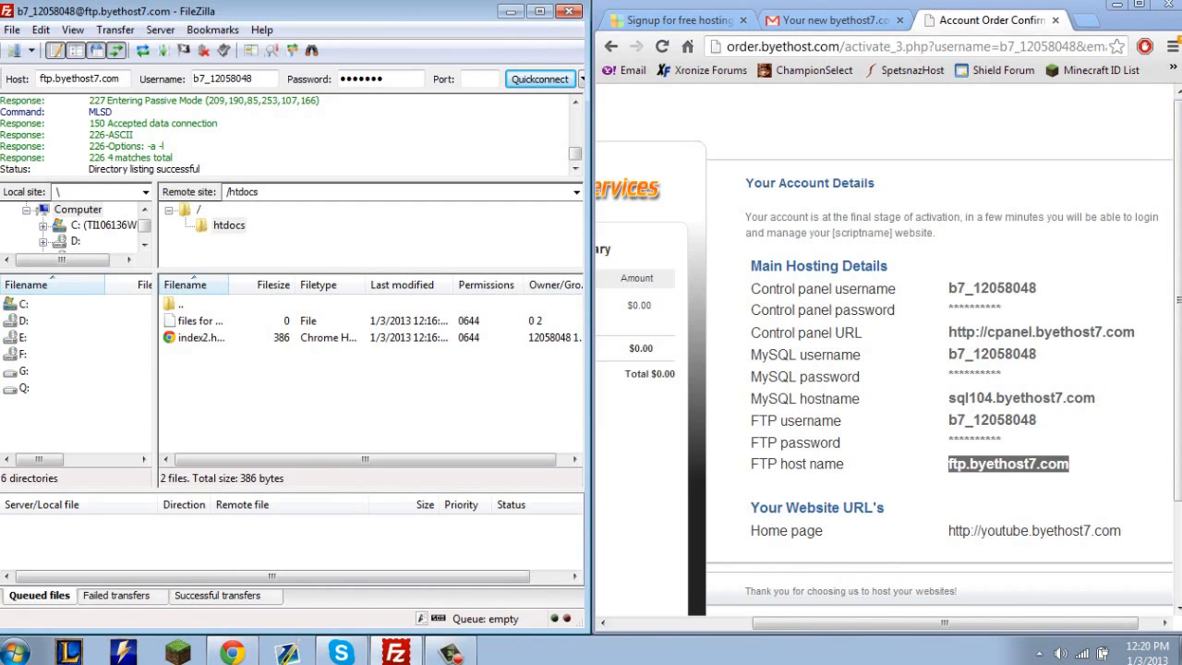
Minimize the browser and Skype windows and open the desktop's Upload folder beside FileZilla.
left_click(1111, 180)
left_click(1117, 6)
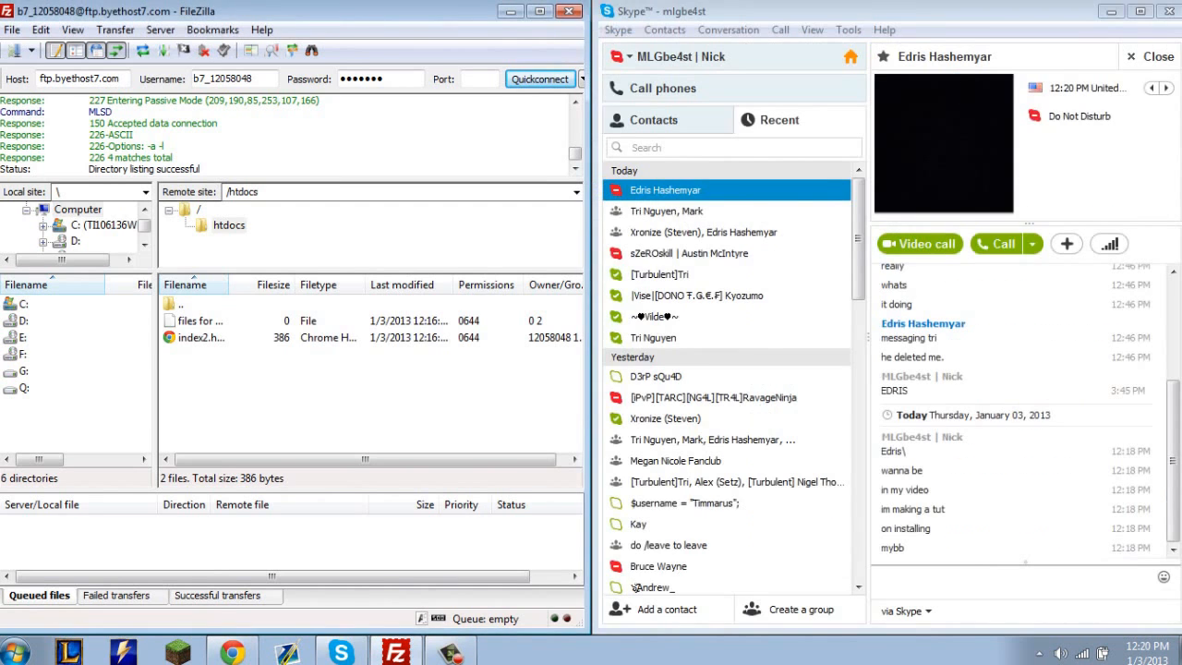
left_click(1113, 9)
left_click_drag(387, 12, 1181, 164)
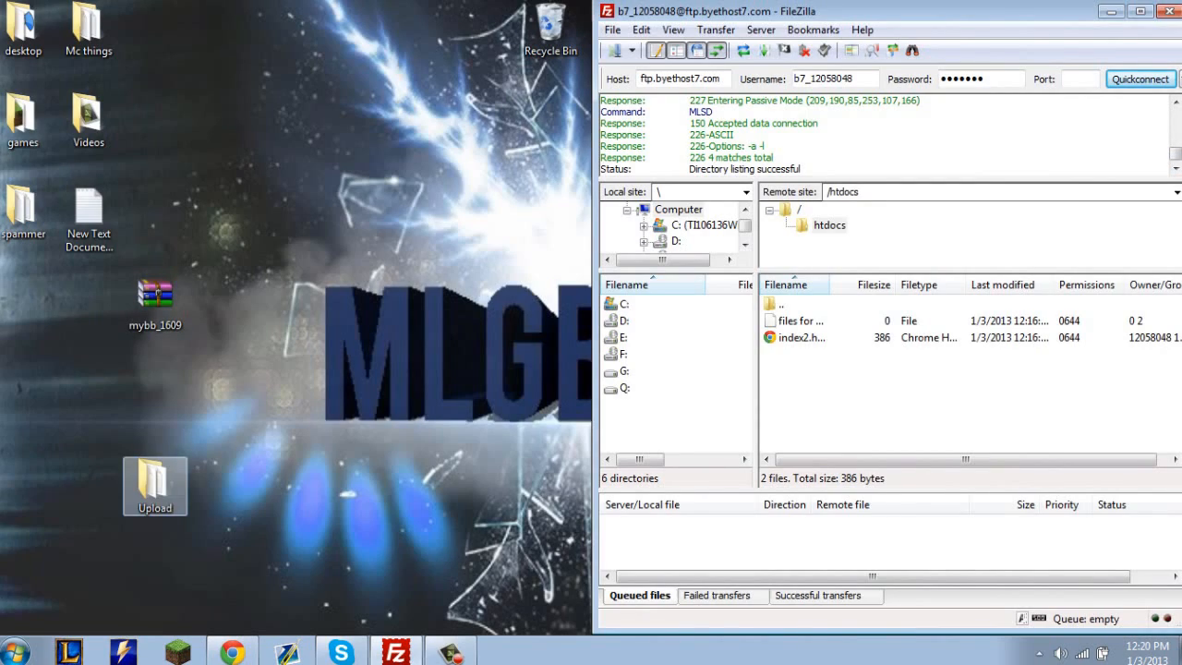
double_click(154, 482)
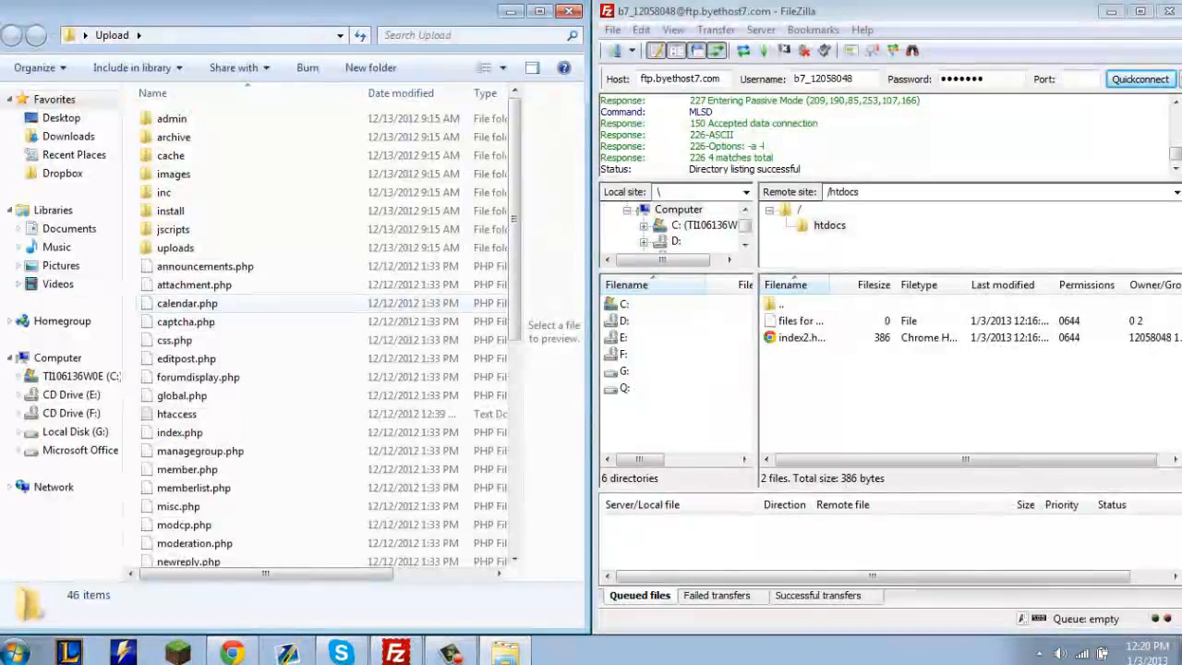
Select everything in the Upload folder, from admin to xmlhttp.php, and upload it to the remote htdocs folder.
left_click(279, 303)
key("ctrl+a")
left_click(280, 303)
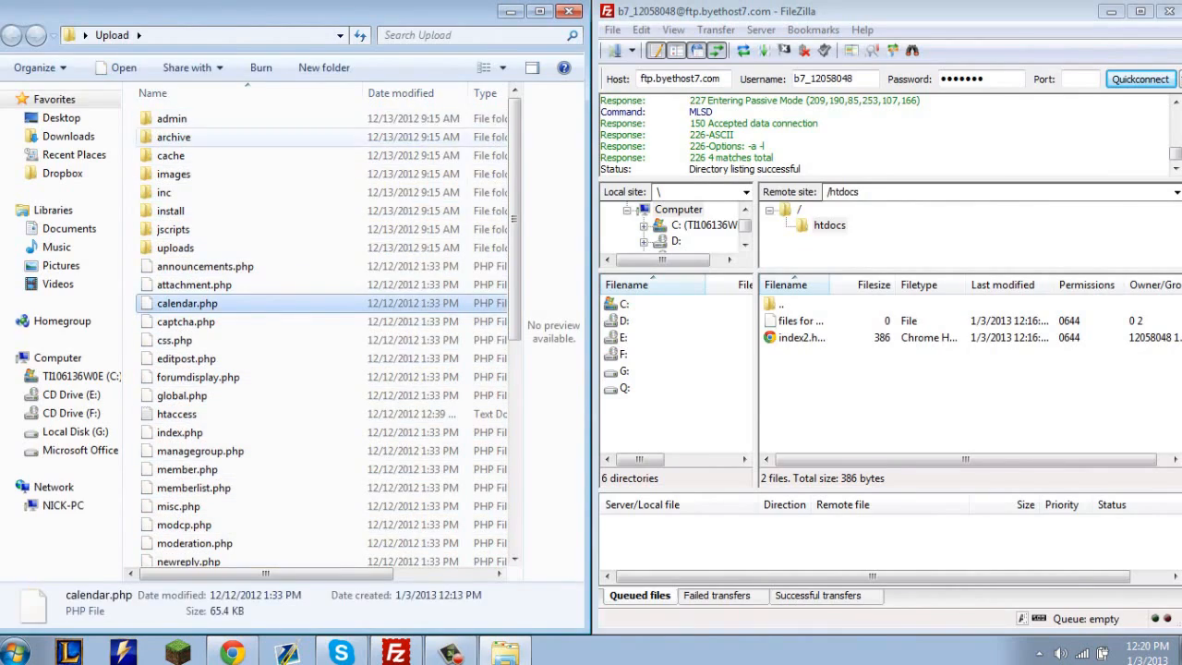
left_click(171, 118)
scroll(231, 471, "down", 7)
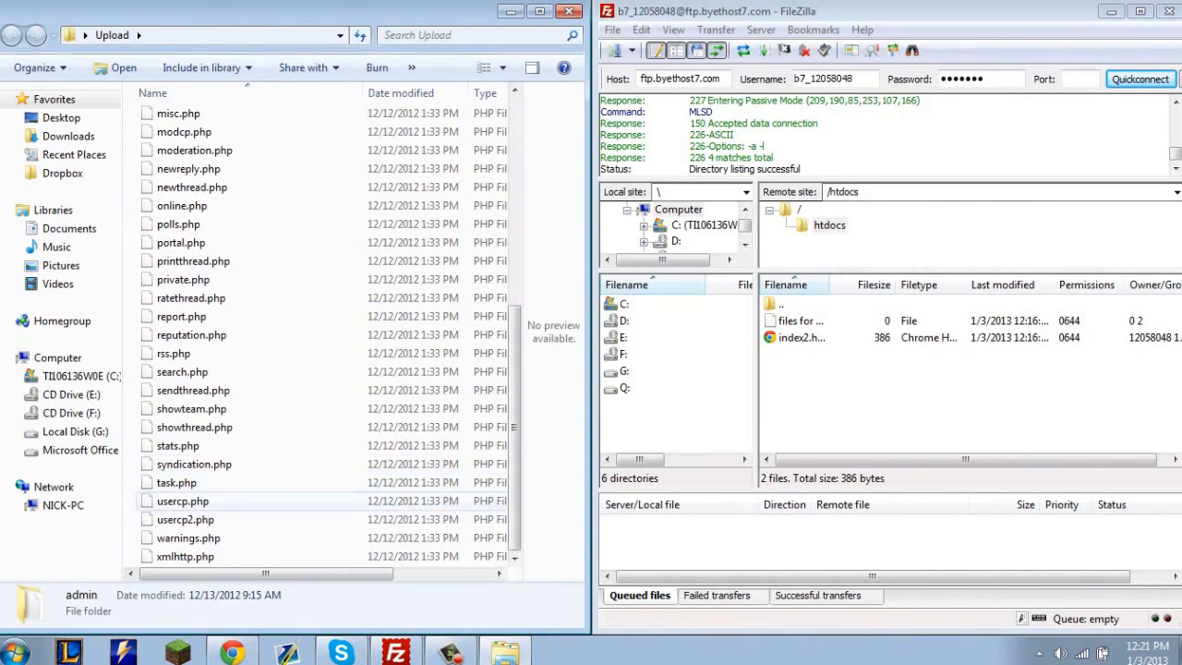
left_click(185, 556, "shift")
scroll(231, 503, "up", 7)
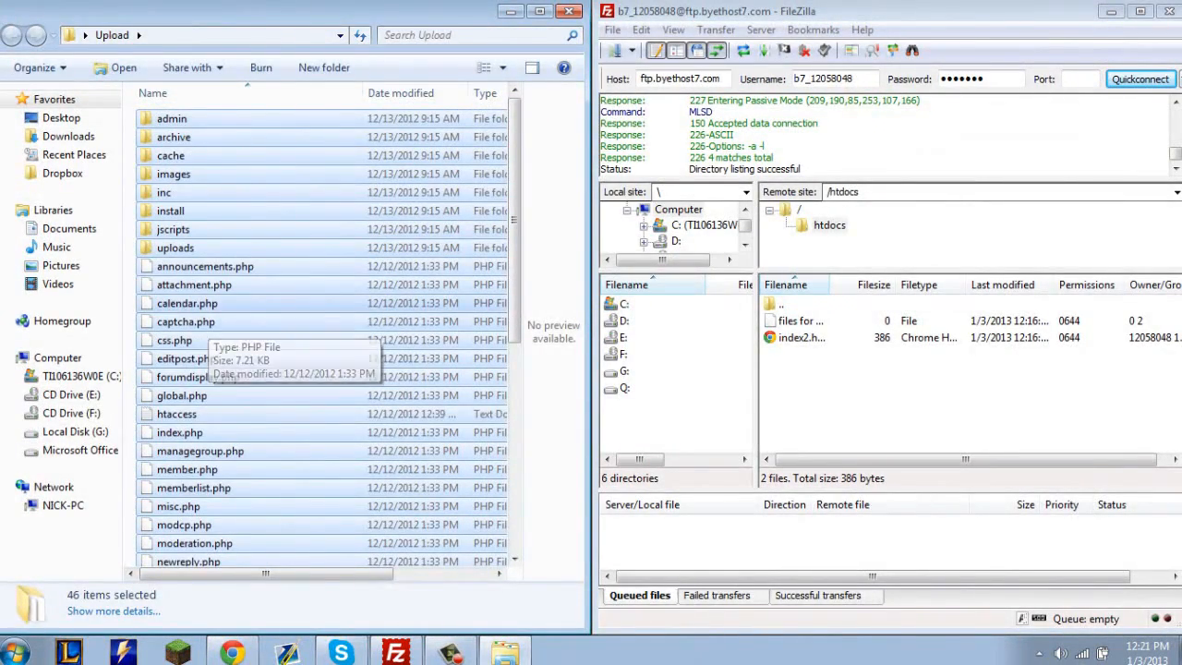
left_click_drag(205, 322, 855, 399)
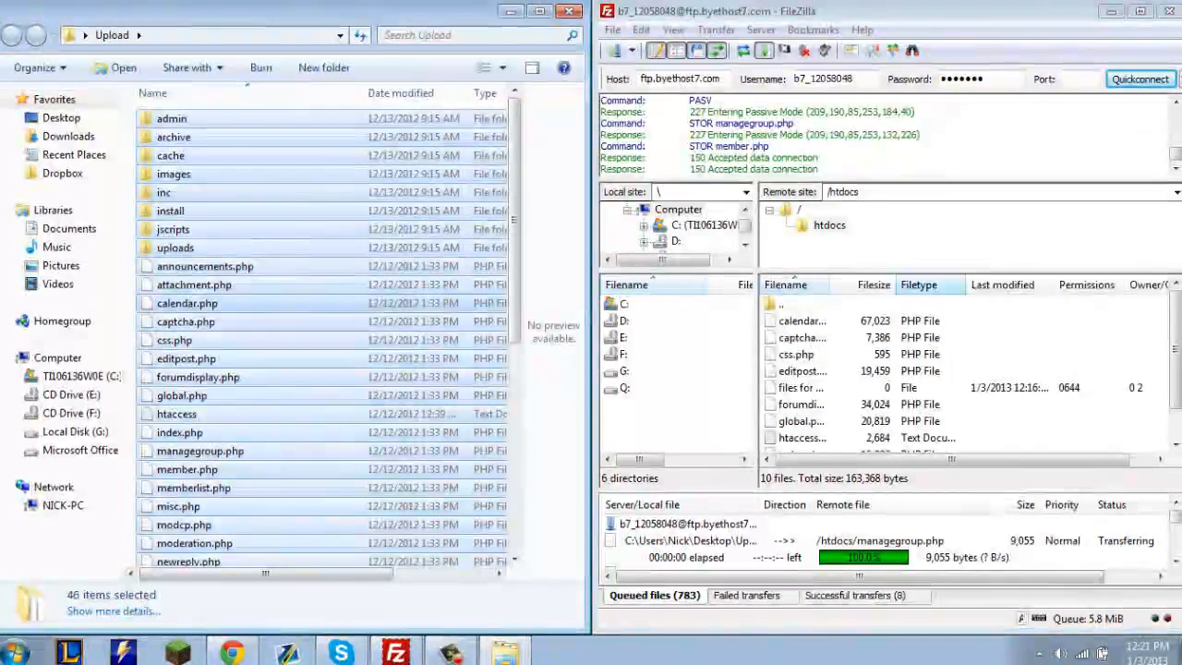
left_click(450, 653)
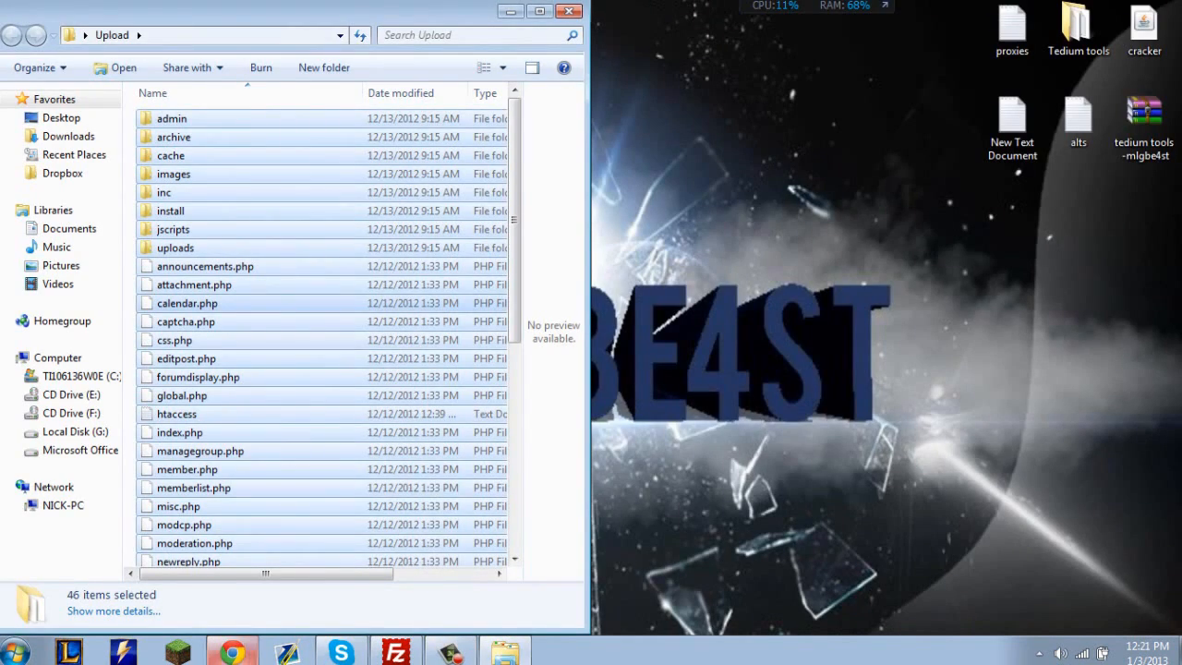
left_click(231, 653)
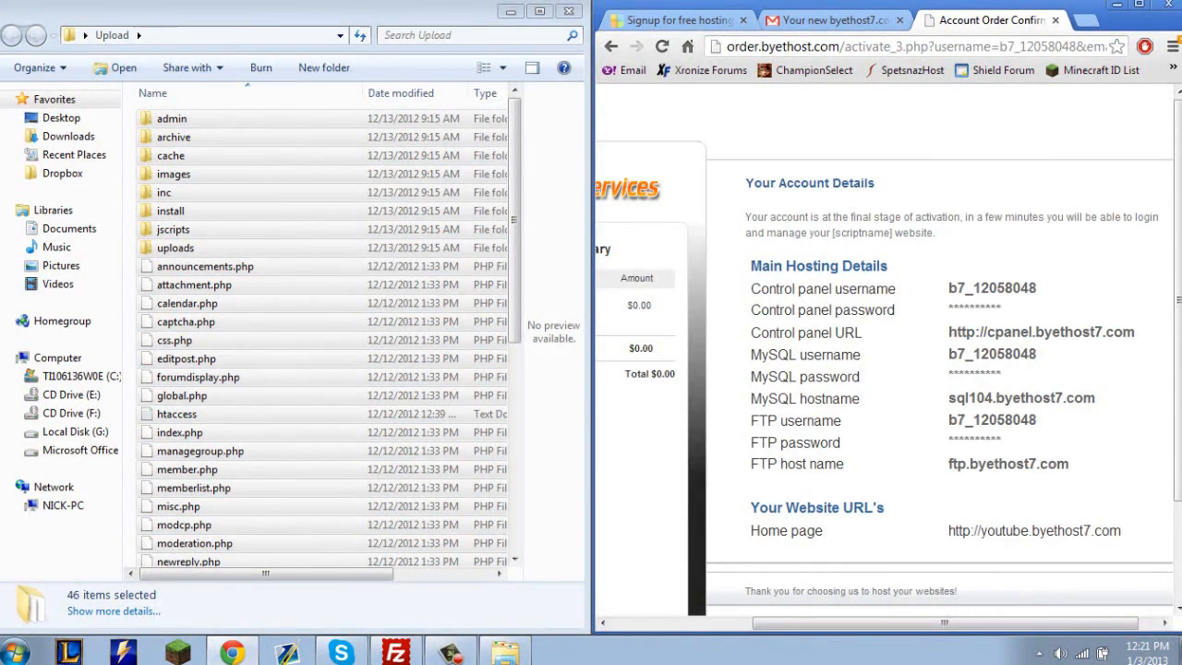
left_click_drag(1137, 332, 948, 332)
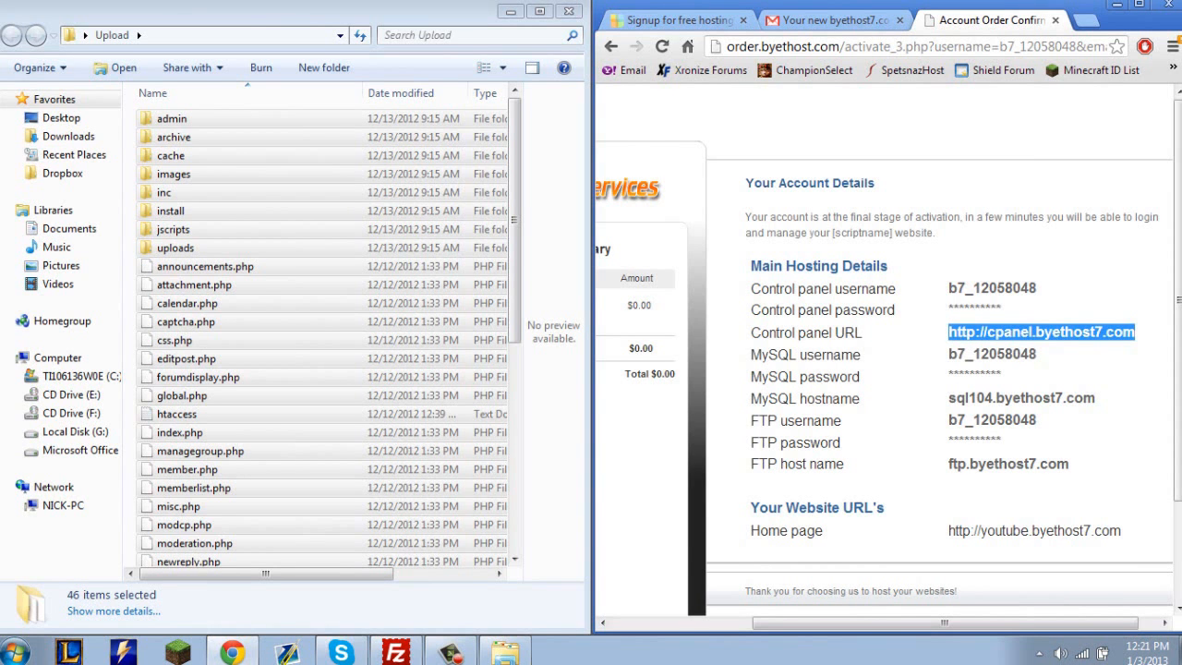
left_click(1139, 5)
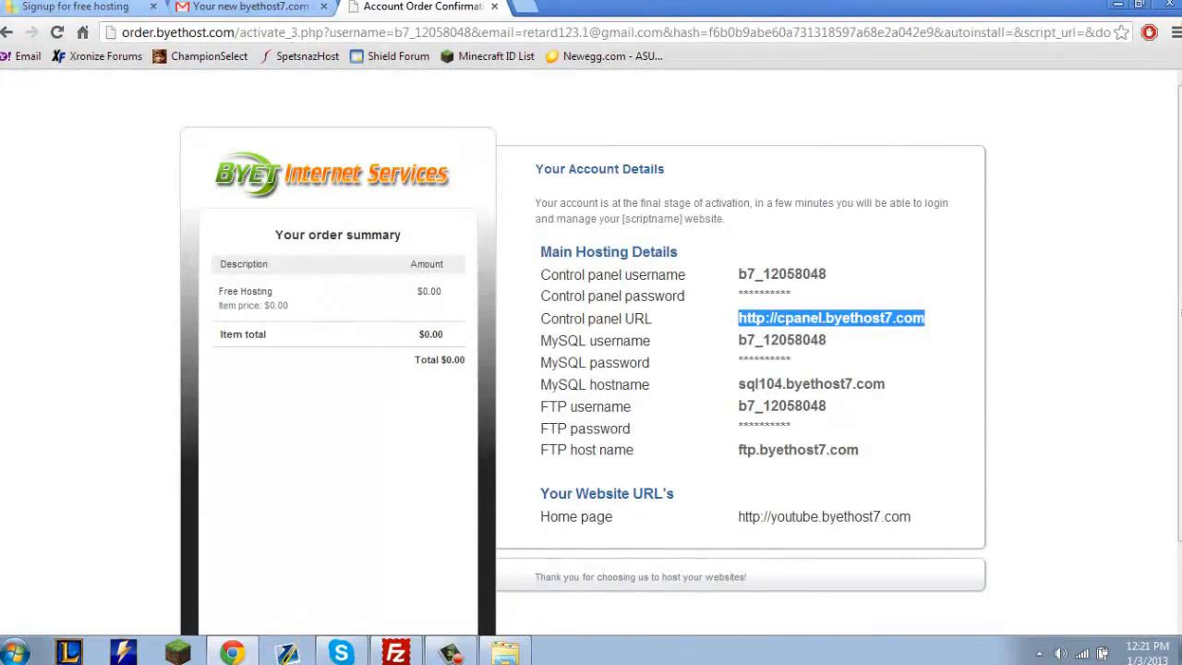
key("ctrl+c")
key("ctrl+t")
key("ctrl+v")
key("Return")
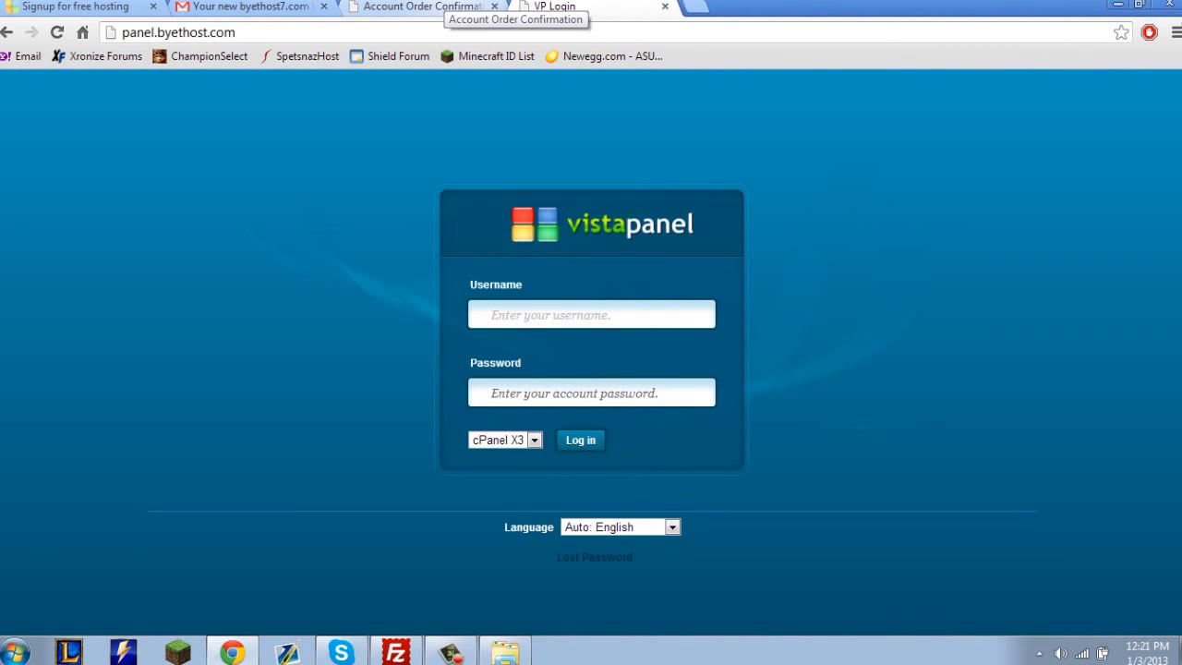
Copy the cPanel username from the Account Order Confirmation page and enter it as the VistaPanel login username.
left_click(434, 7)
left_click_drag(828, 275, 739, 274)
key("ctrl+c")
left_click(563, 6)
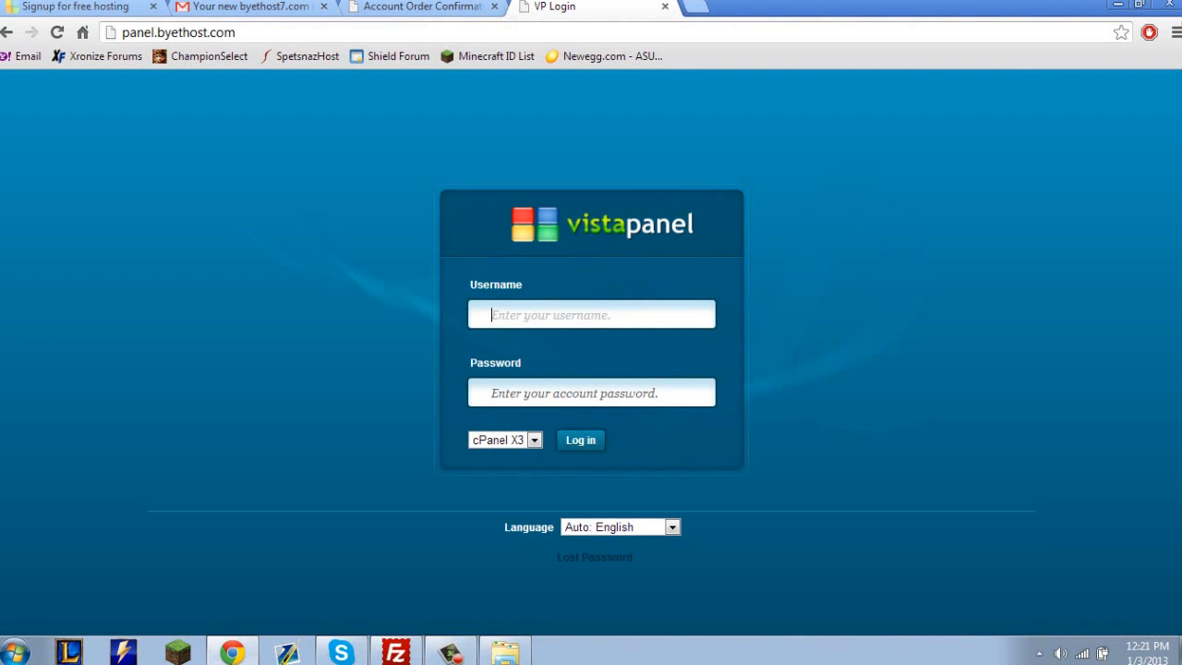
key("ctrl+v")
Enter the account password, log in to the control panel and dismiss the new-user welcome dialog.
left_click(591, 393)
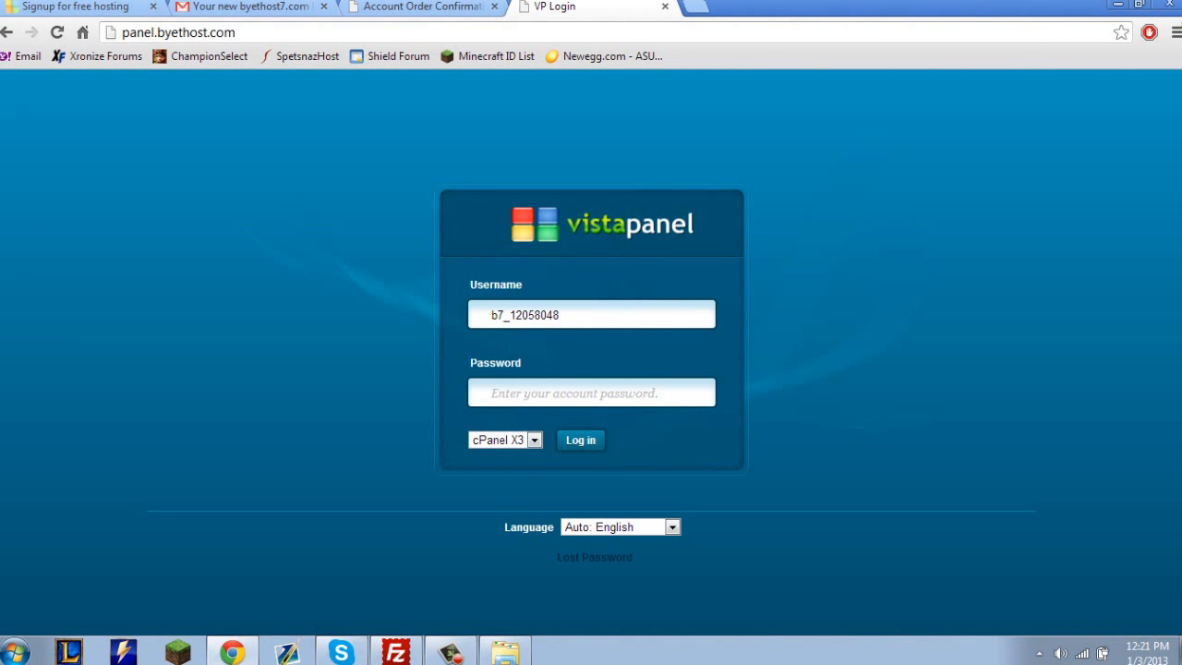
type("*******")
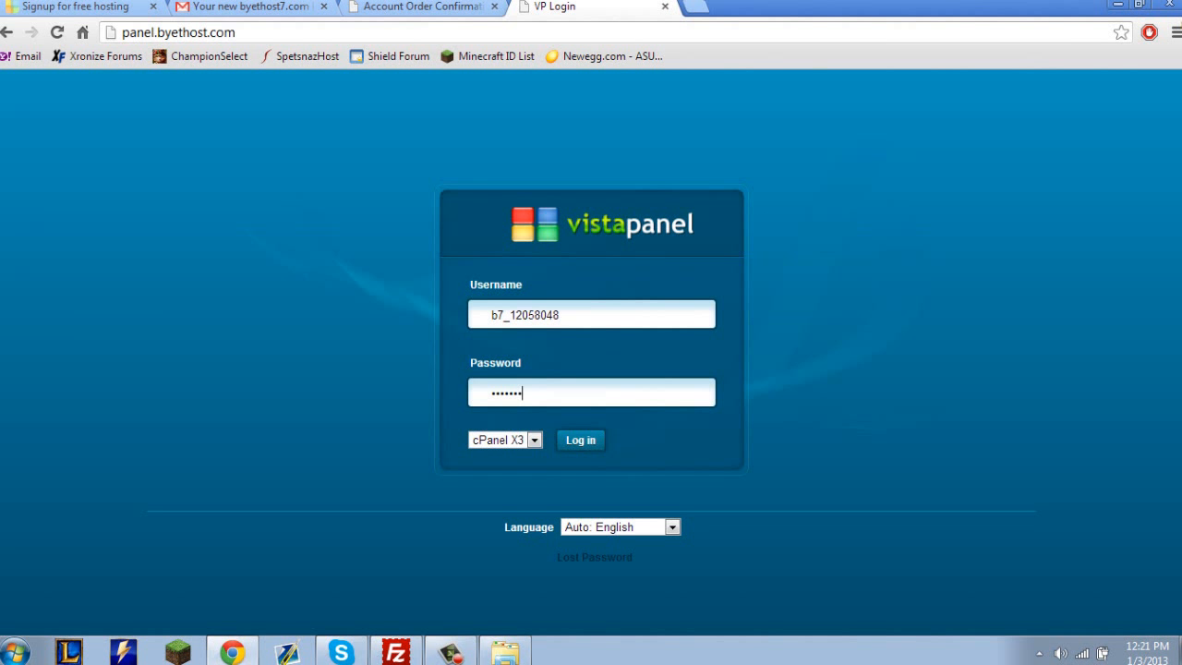
key("Return")
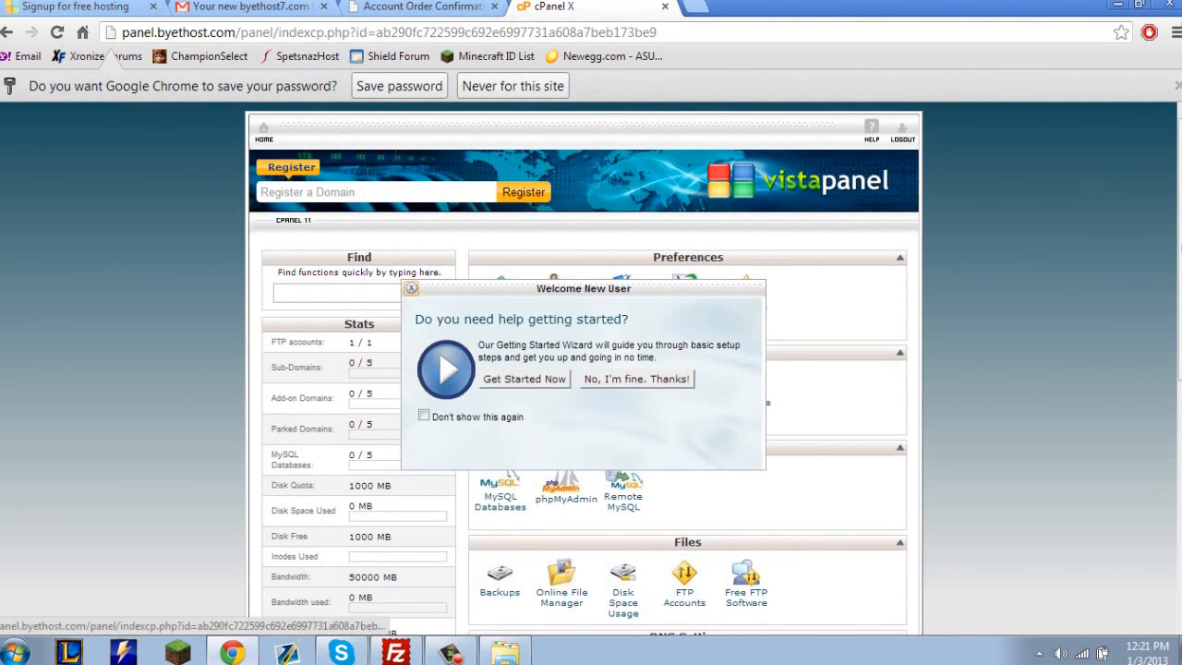
left_click(411, 288)
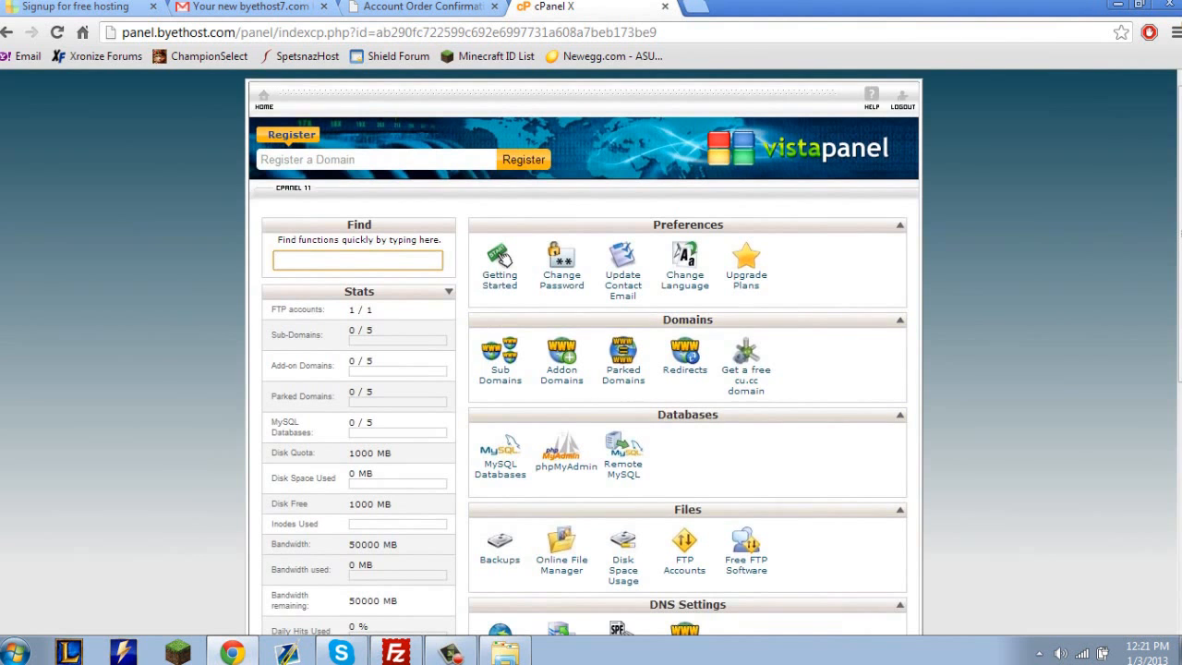
Examine the FTP accounts entry in the Stats and look over the sections of the control panel home page.
scroll(500, 260, "down", 5)
scroll(503, 260, "up", 5)
left_click_drag(348, 309, 372, 309)
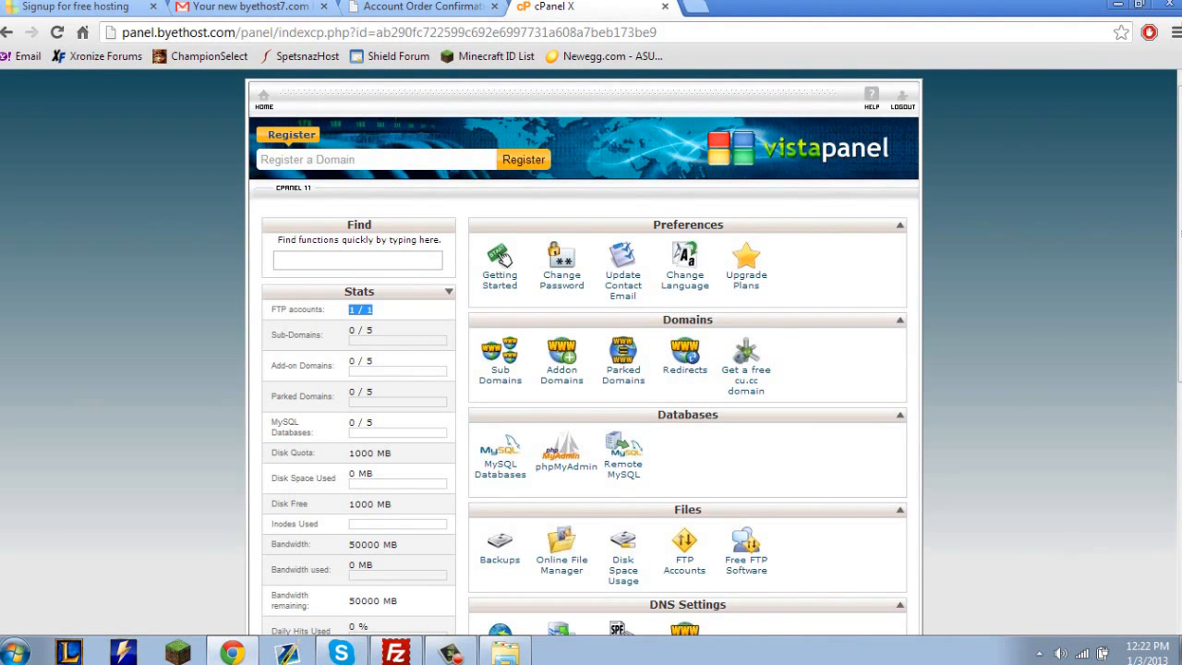
double_click(362, 310)
triple_click(362, 311)
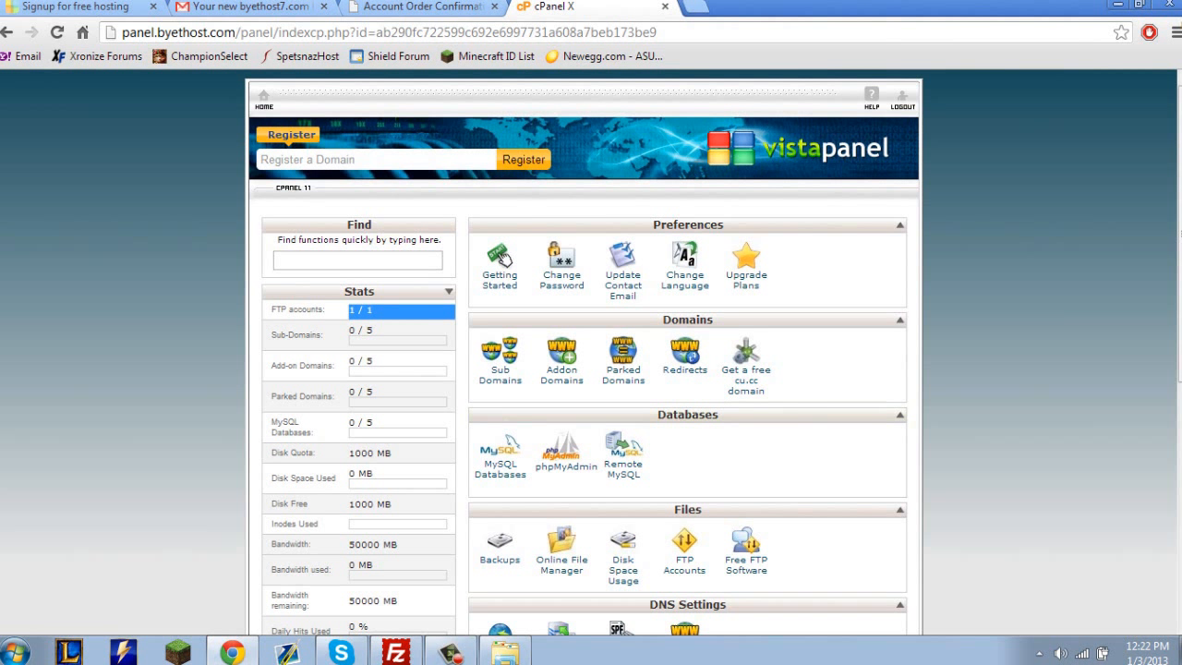
left_click_drag(349, 309, 372, 310)
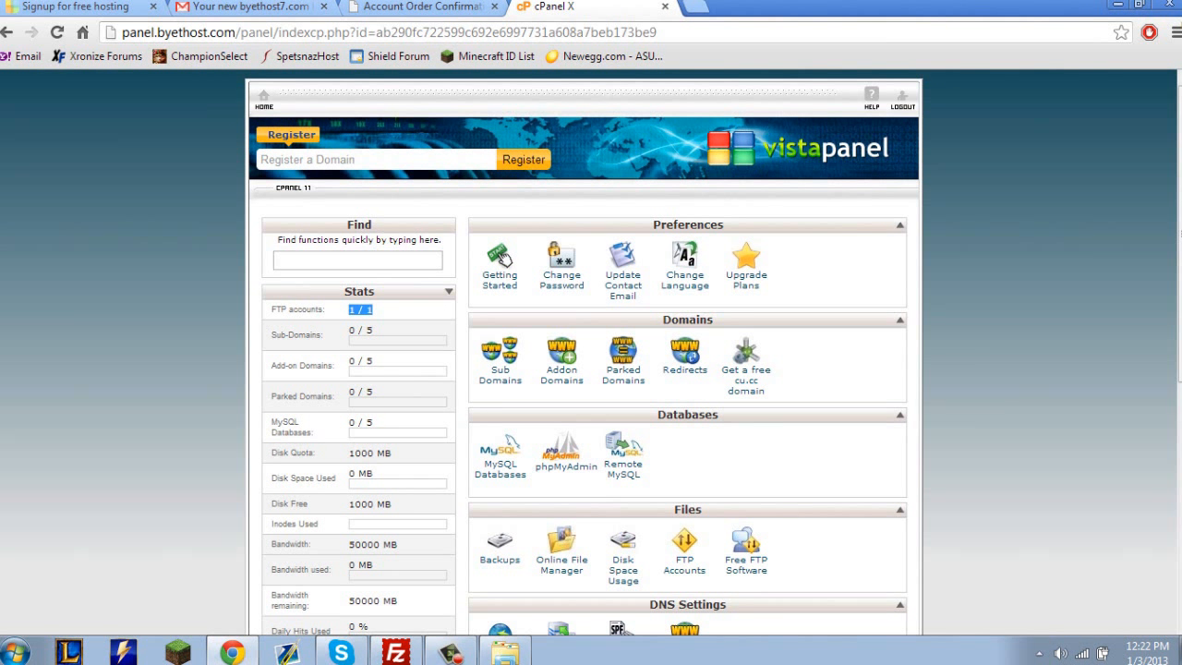
triple_click(361, 310)
left_click(361, 311)
scroll(584, 351, "down", 3)
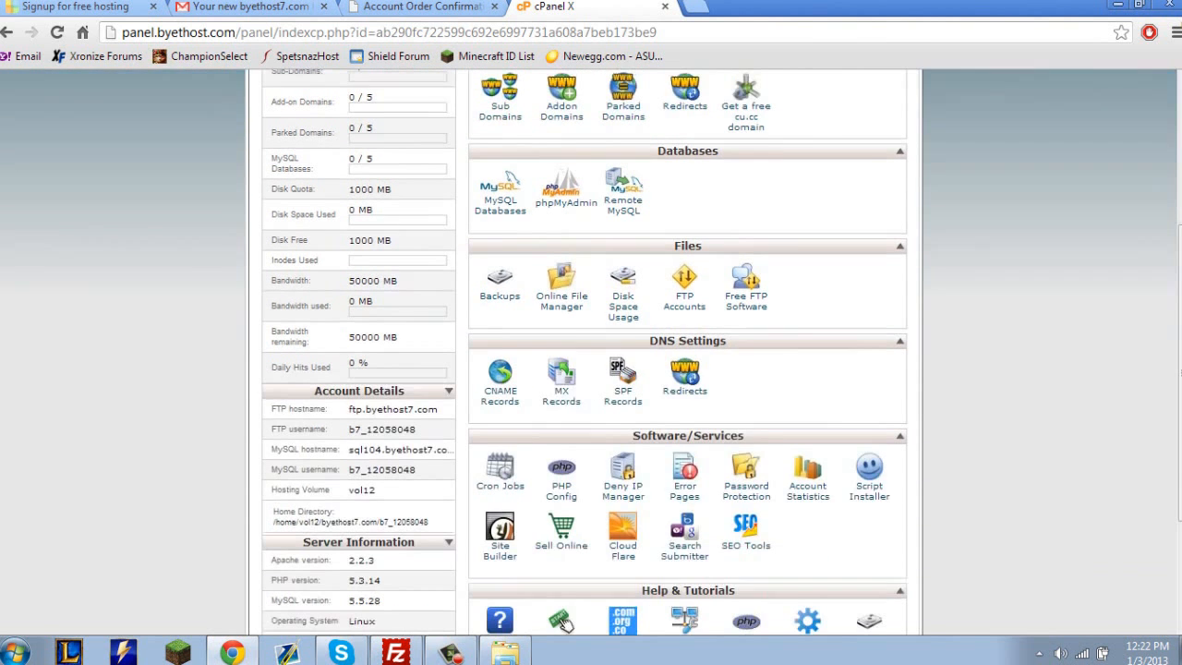
scroll(560, 622, "down", 2)
scroll(501, 259, "up", 5)
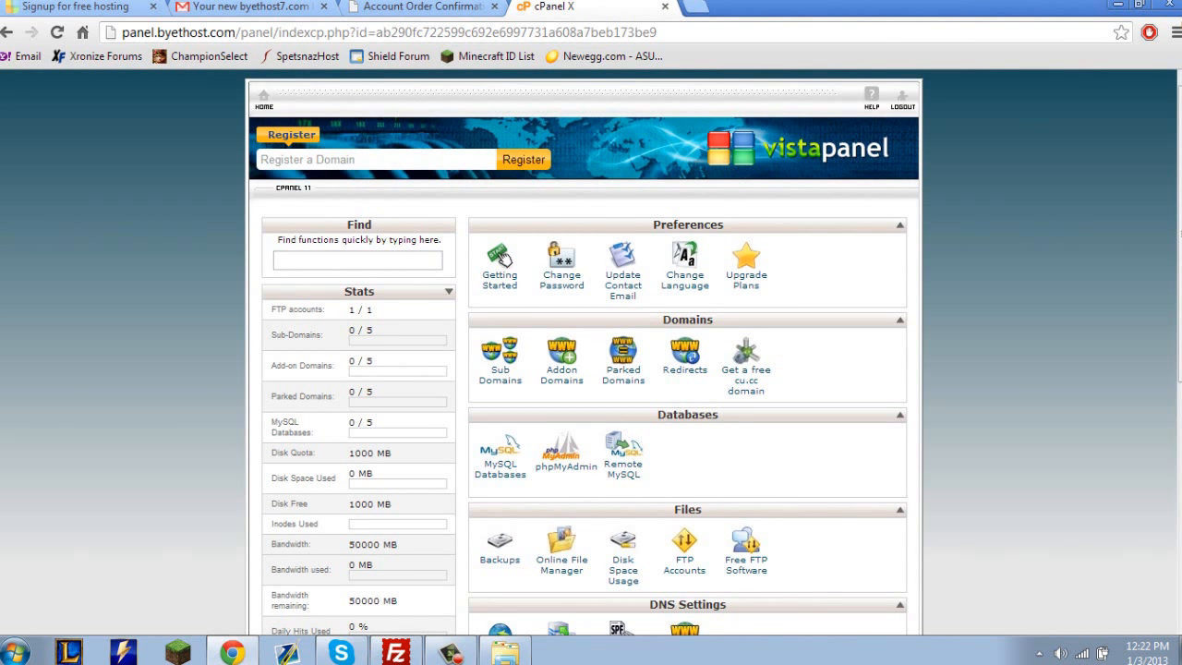
Look over the bandwidth stats, account details and remaining control panel functions.
scroll(504, 259, "down", 5)
key("ctrl+a")
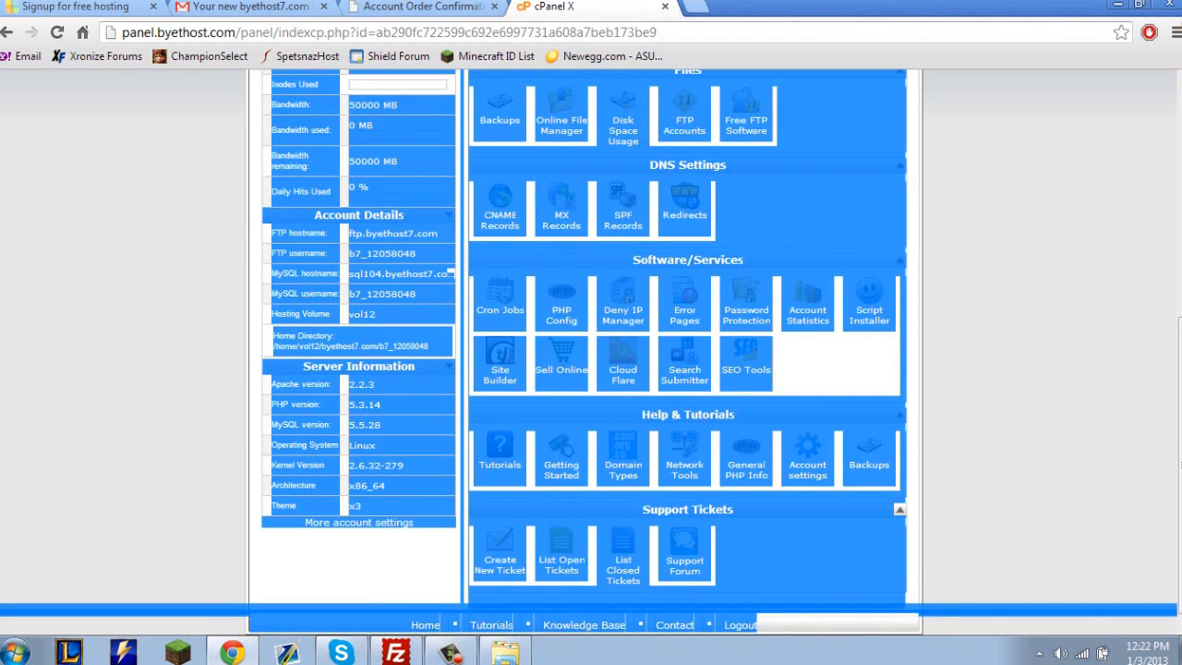
left_click(586, 449)
scroll(585, 449, "up", 3)
key("ctrl+a")
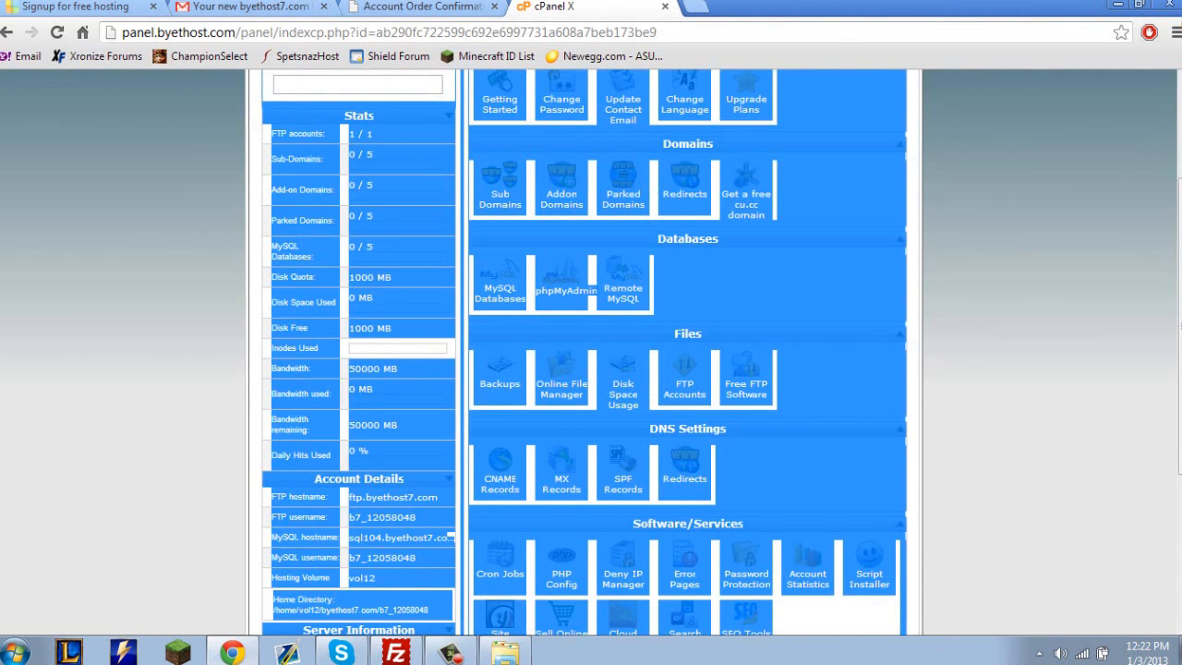
left_click(585, 449)
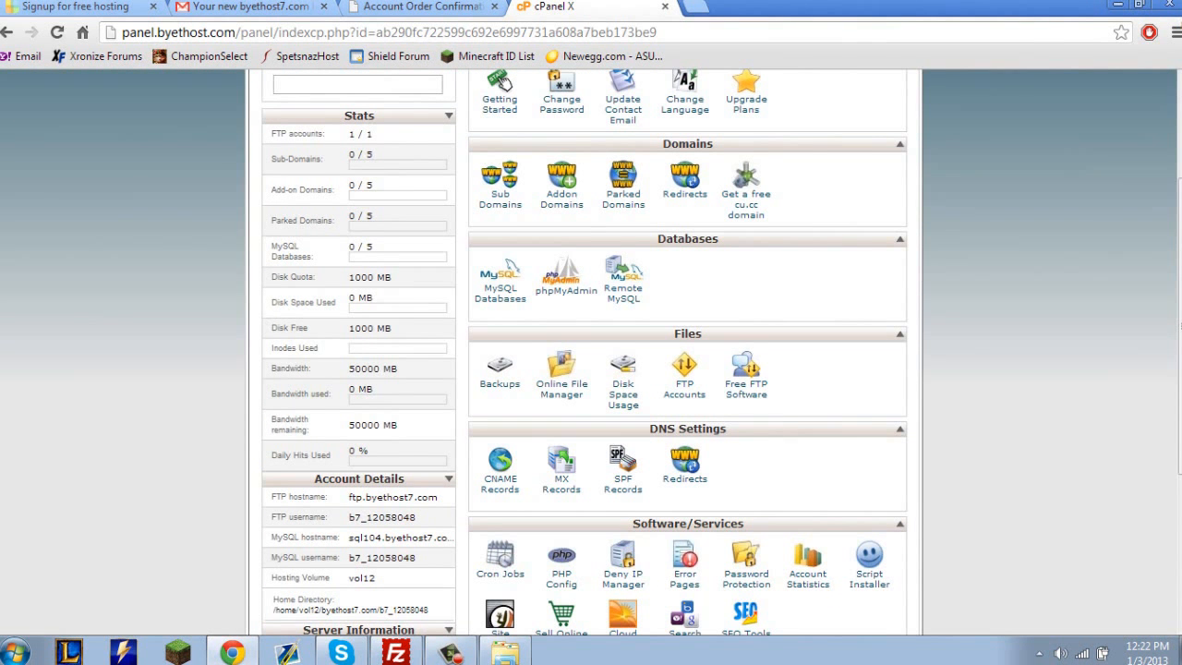
left_click_drag(271, 395, 356, 369)
left_click(406, 398)
left_click(355, 369)
key("ctrl+a")
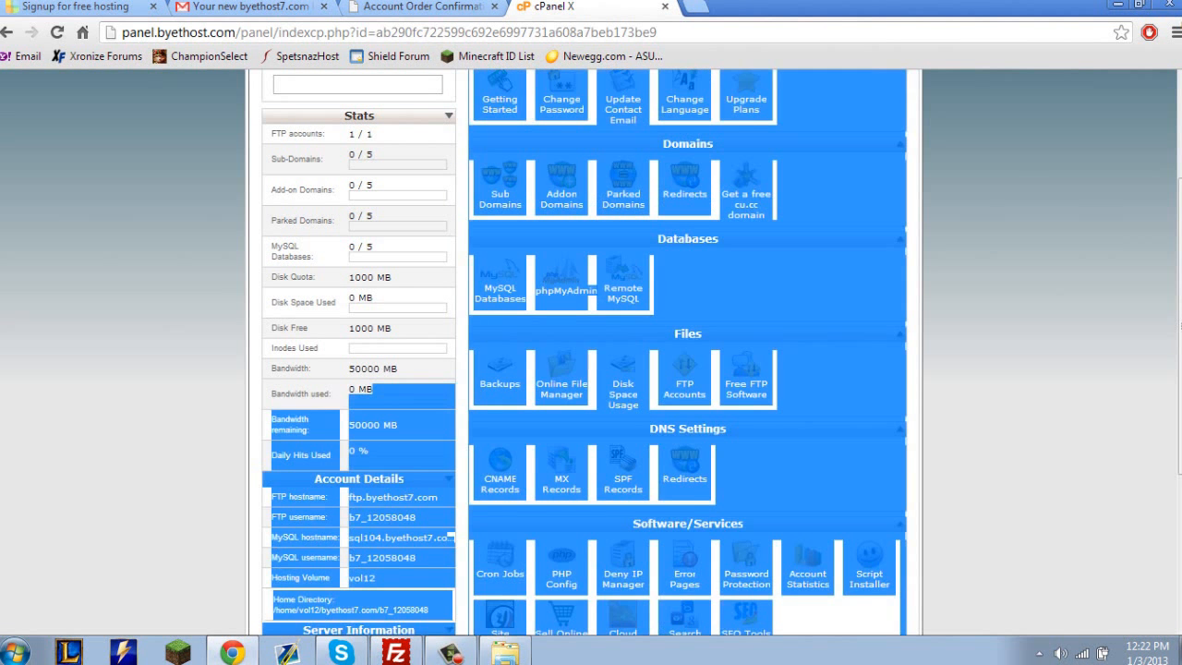
left_click(505, 82)
scroll(505, 83, "up", 2)
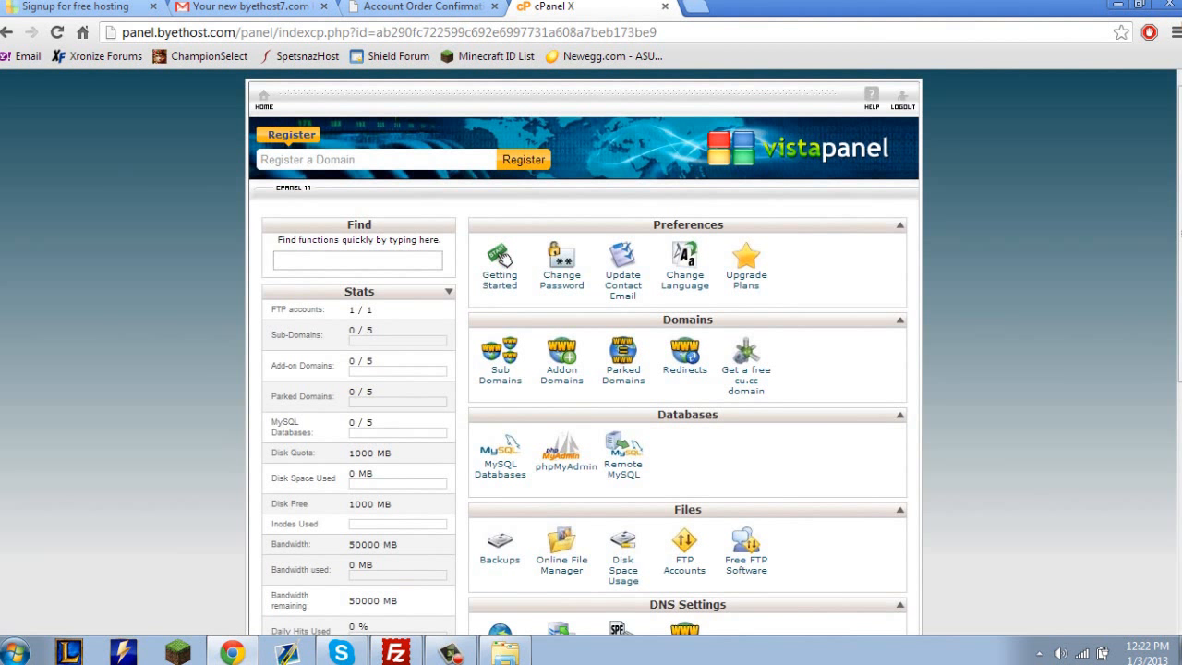
Open MySQL Databases and create a new database with the name mybb after the account prefix.
left_click(499, 469)
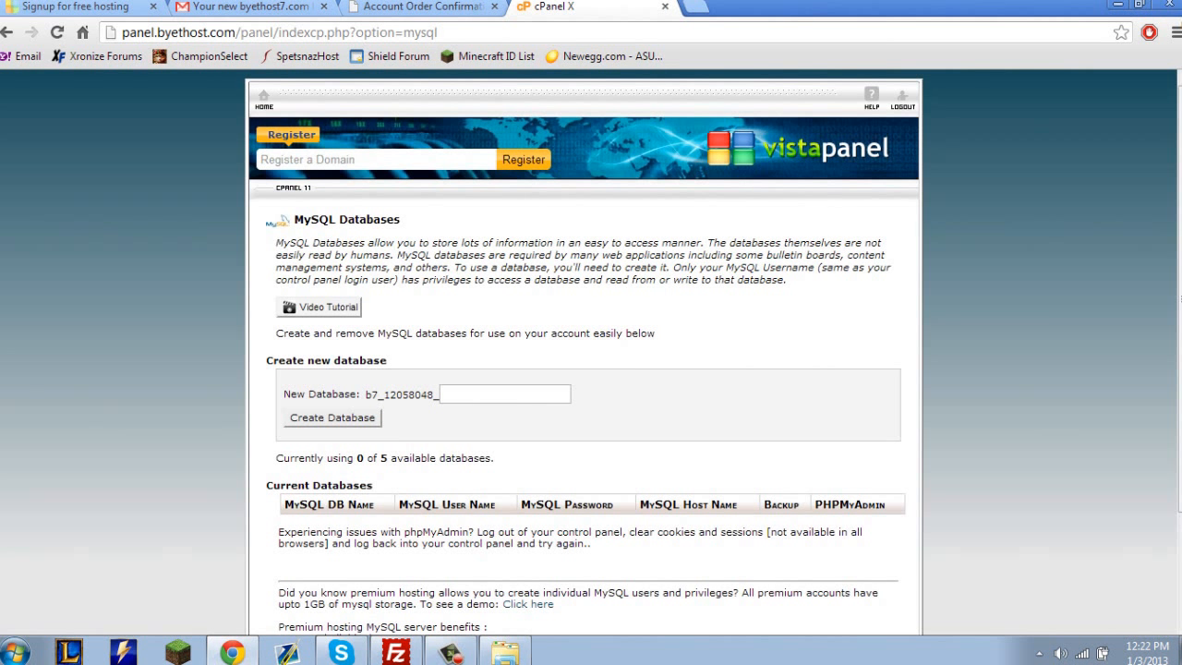
left_click(504, 395)
left_click(504, 394)
left_click(628, 415)
double_click(403, 395)
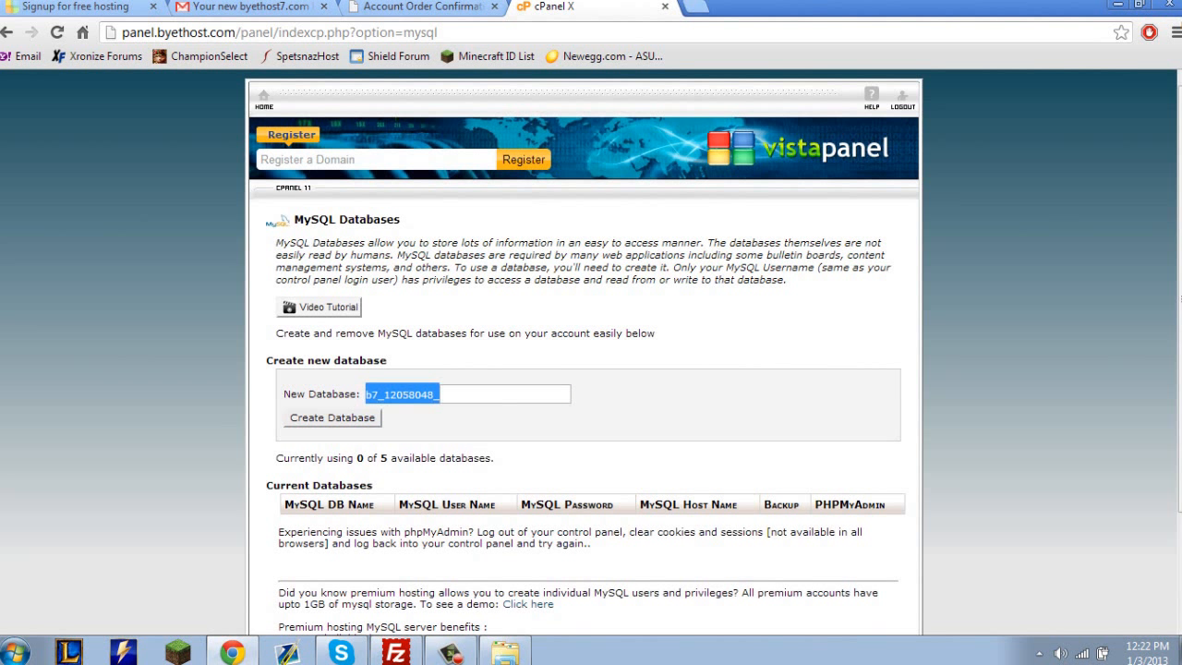
double_click(403, 394)
double_click(403, 394)
left_click(402, 394)
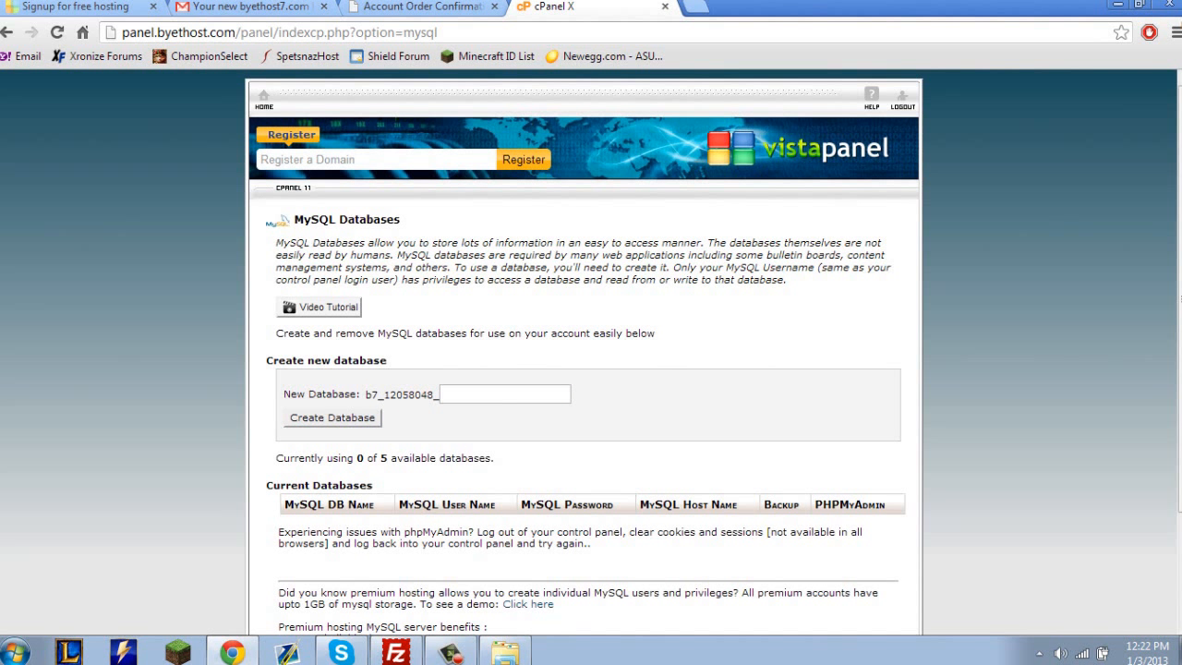
left_click(504, 395)
type("mybb")
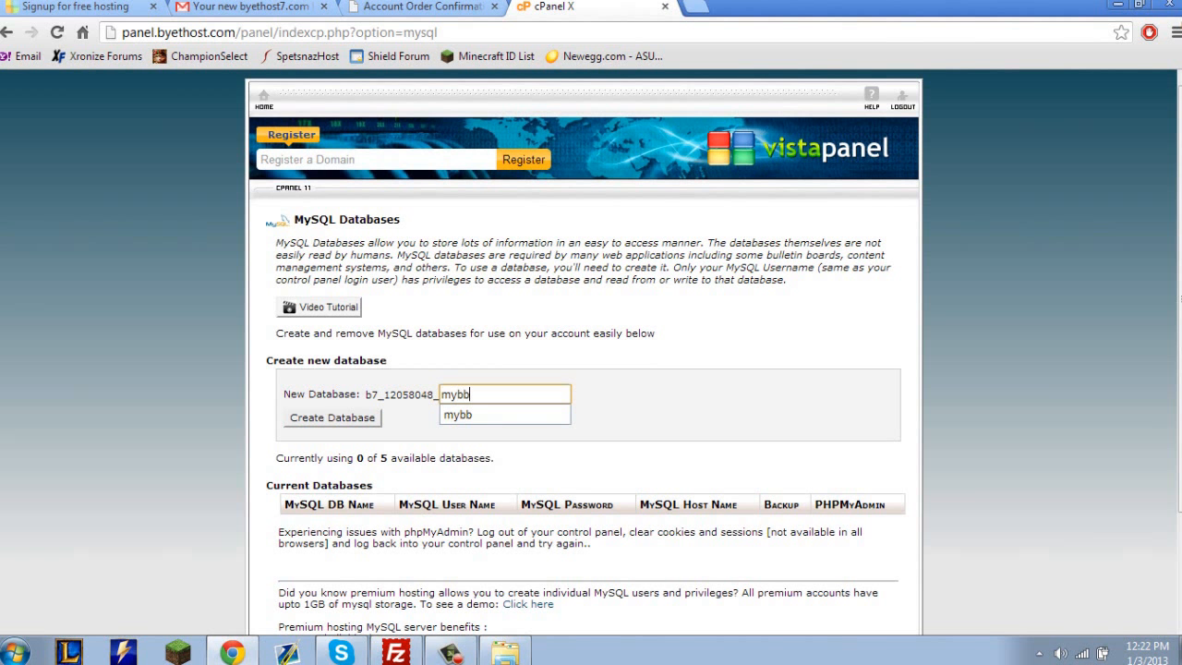
key("Tab")
key("Return")
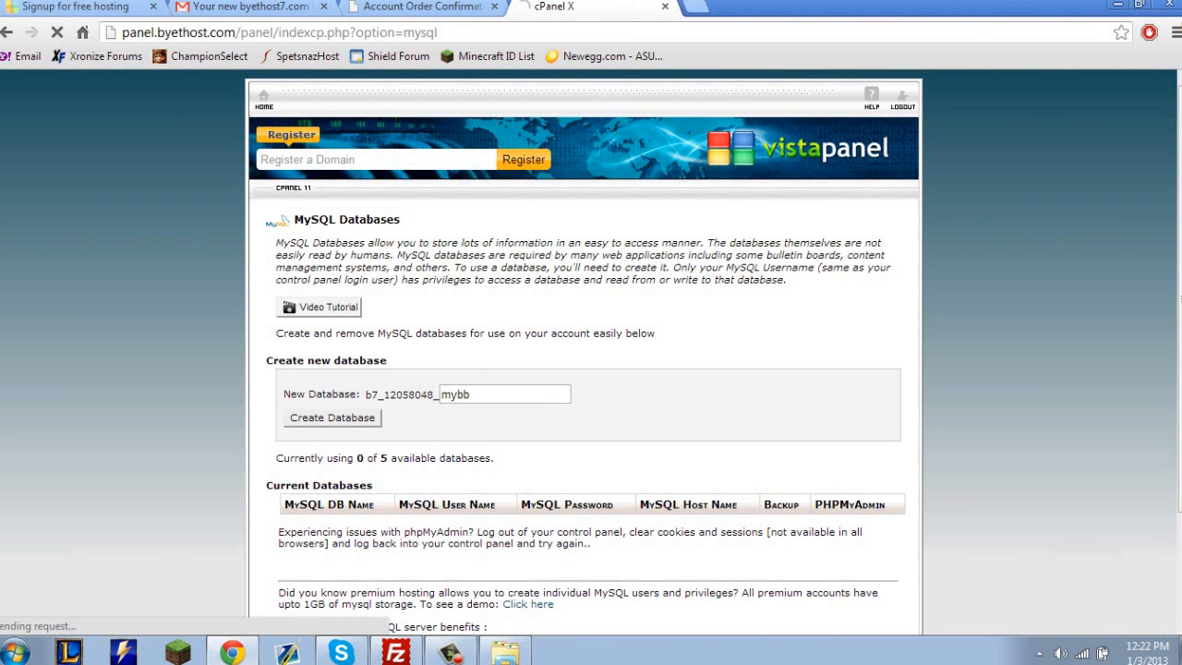
Review the new database's name, user name and host name under Current Databases, and the database usage line.
scroll(591, 351, "down", 1)
scroll(591, 351, "down", 1)
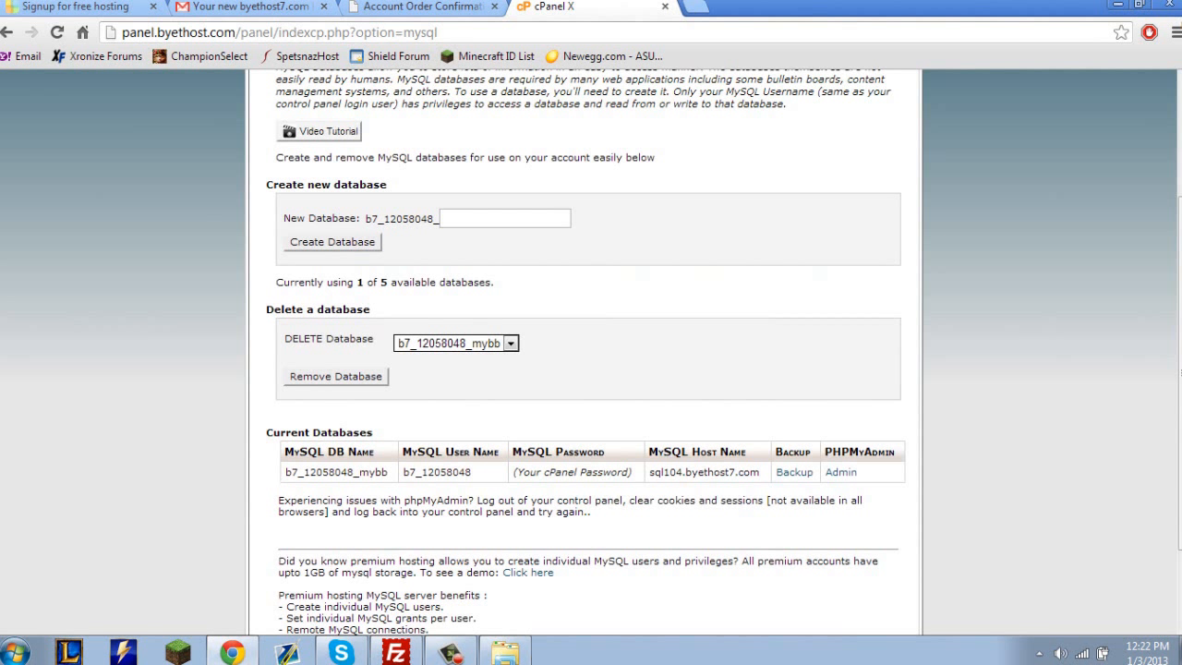
left_click_drag(472, 472, 282, 455)
left_click(475, 473)
double_click(710, 473)
left_click(710, 473)
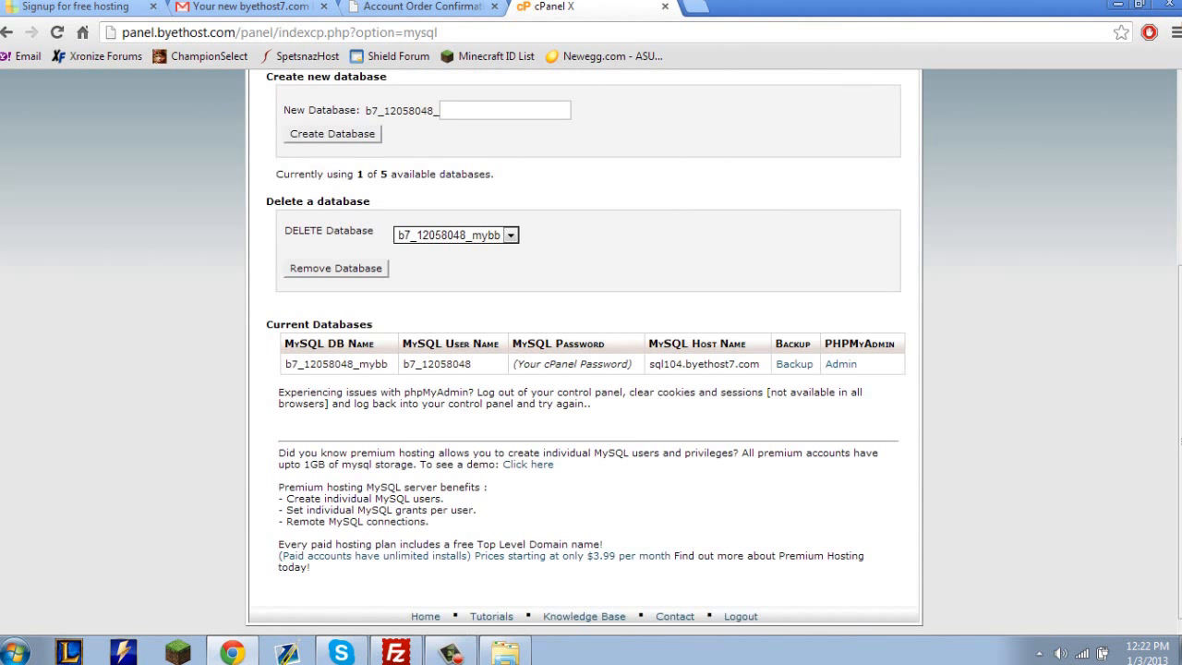
scroll(591, 351, "up", 3)
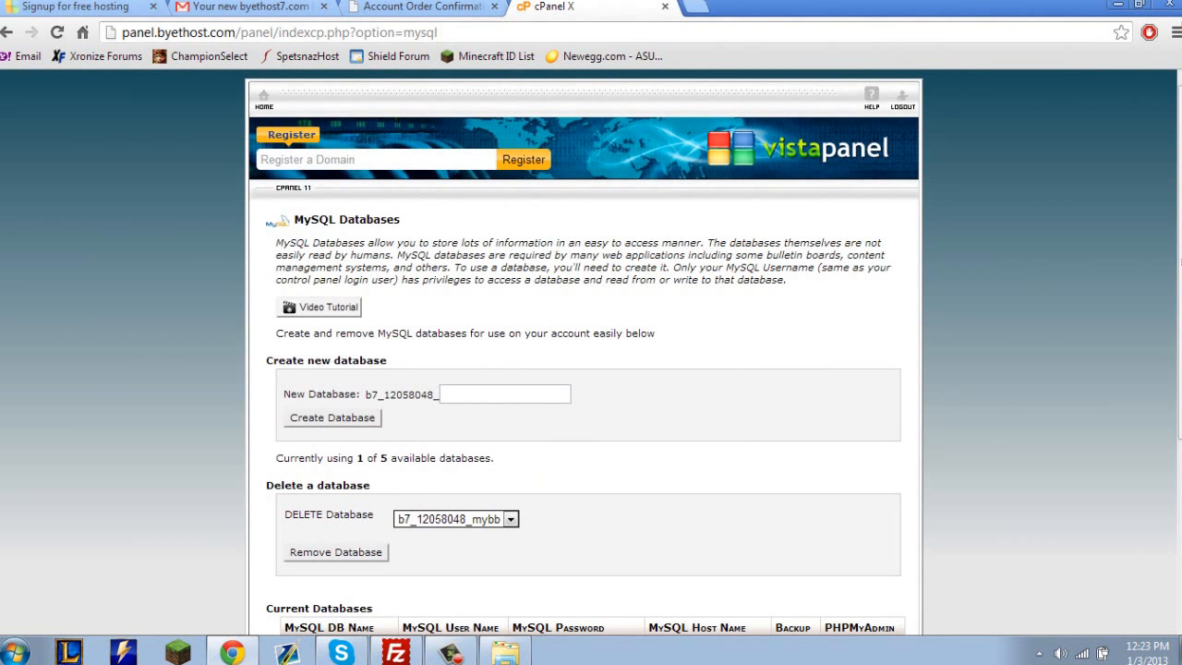
left_click_drag(338, 457, 1179, 457)
left_click(517, 471)
scroll(591, 351, "down", 2)
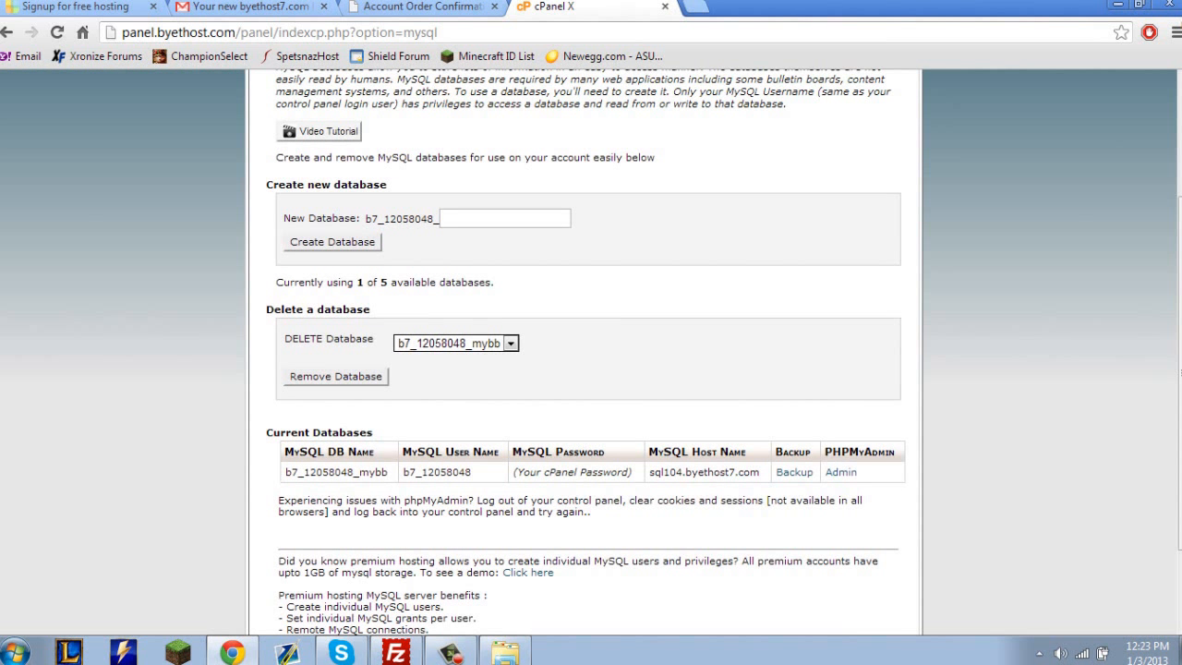
scroll(301, 210, "up", 2)
right_click(301, 211)
left_click(369, 199)
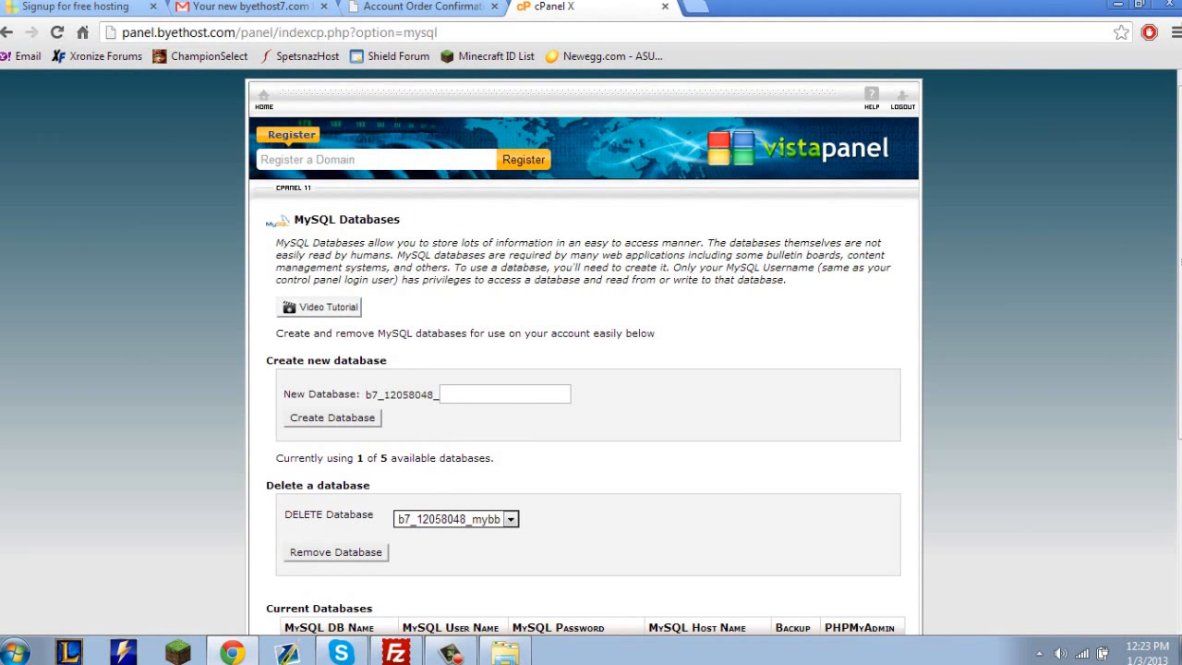
Return to the control panel home and reopen MySQL Databases to check the Current Databases table.
left_click(264, 98)
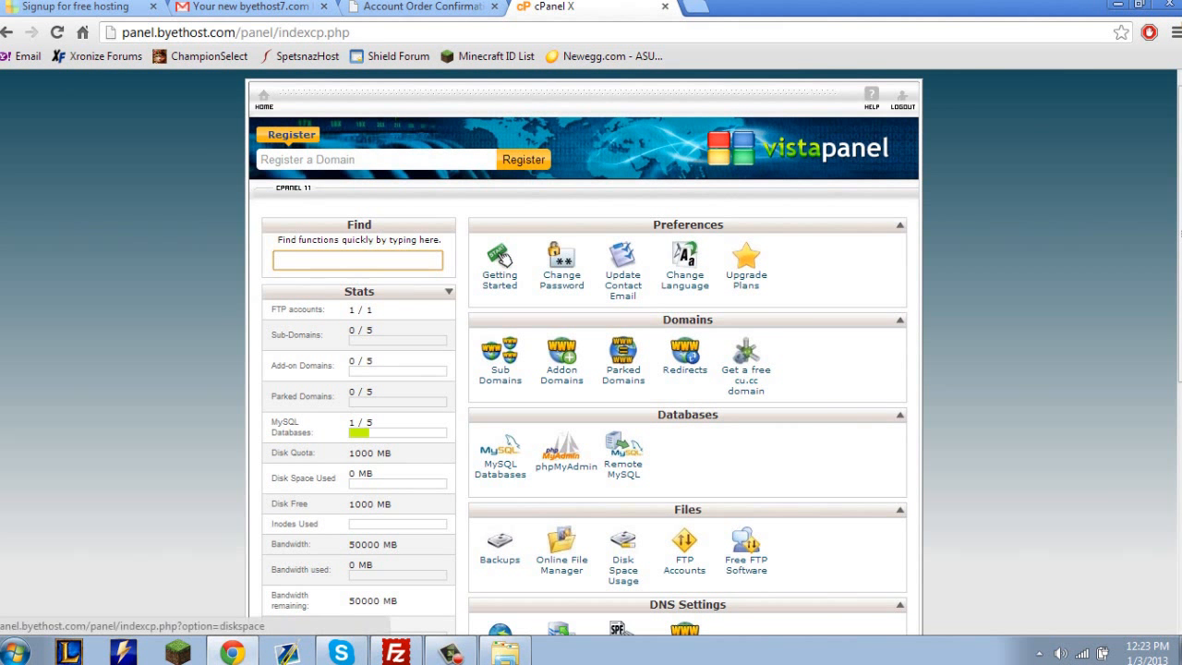
scroll(504, 259, "down", 1)
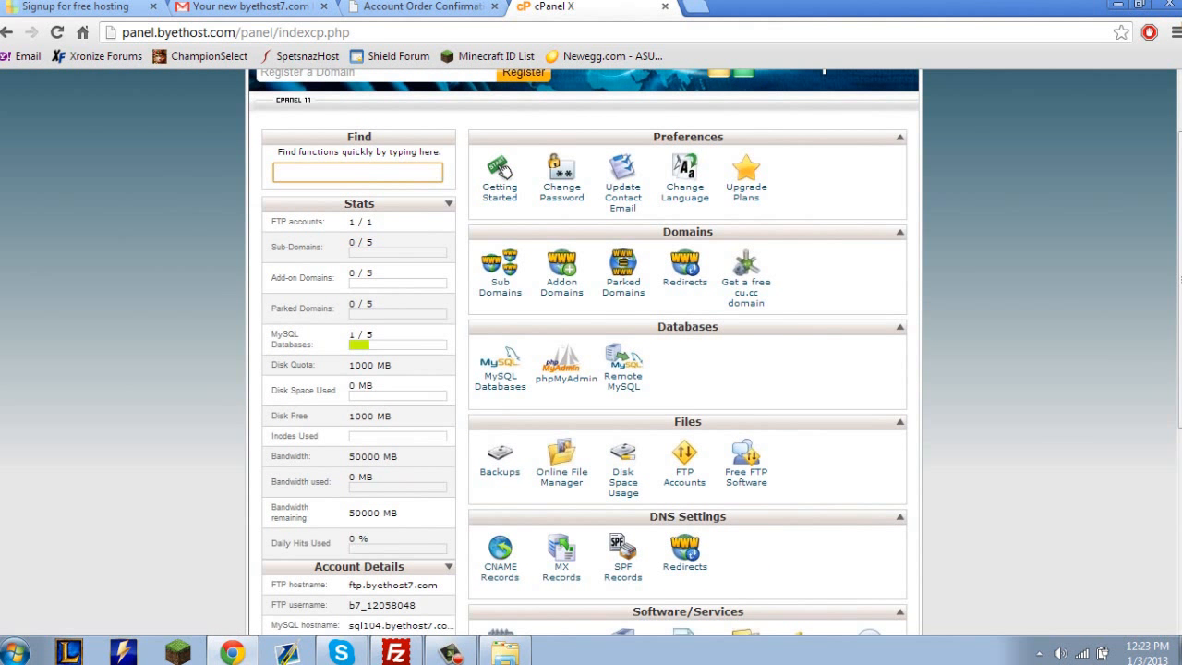
left_click(499, 365)
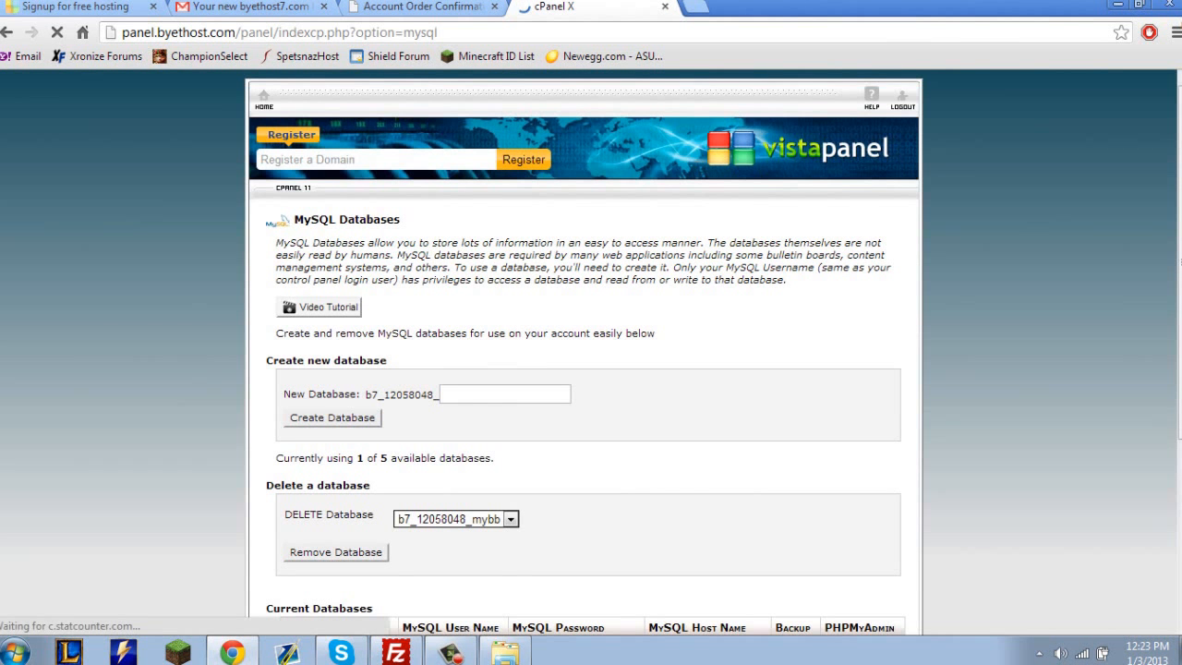
scroll(591, 351, "down", 2)
scroll(591, 351, "down", 2)
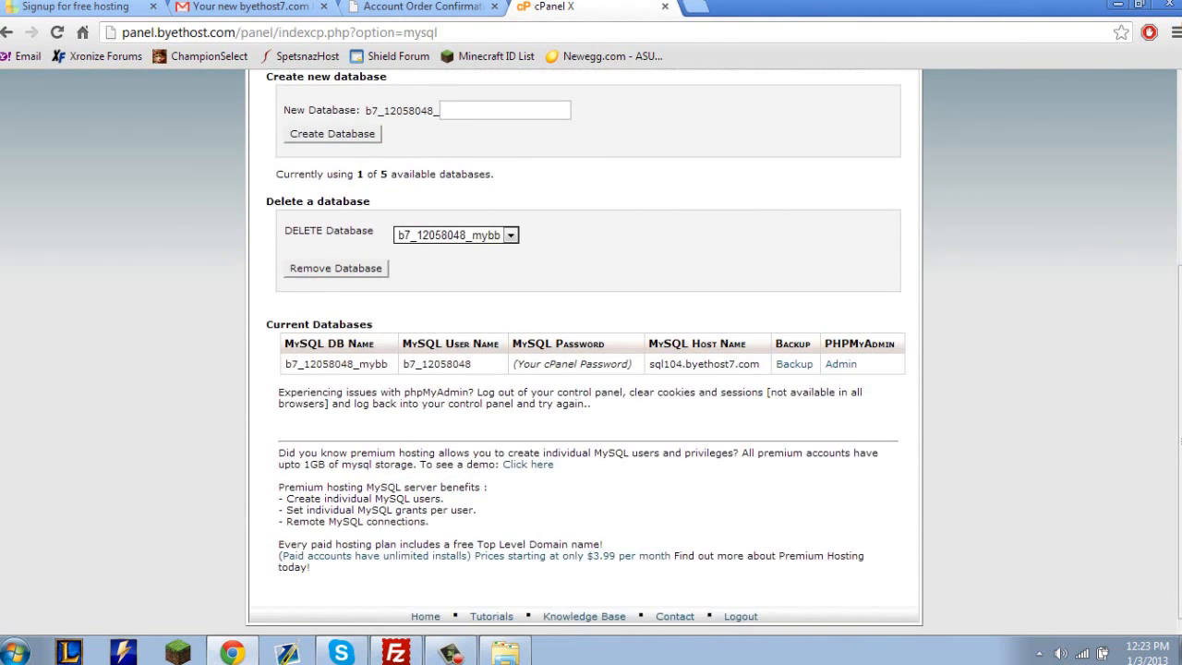
scroll(591, 351, "up", 3)
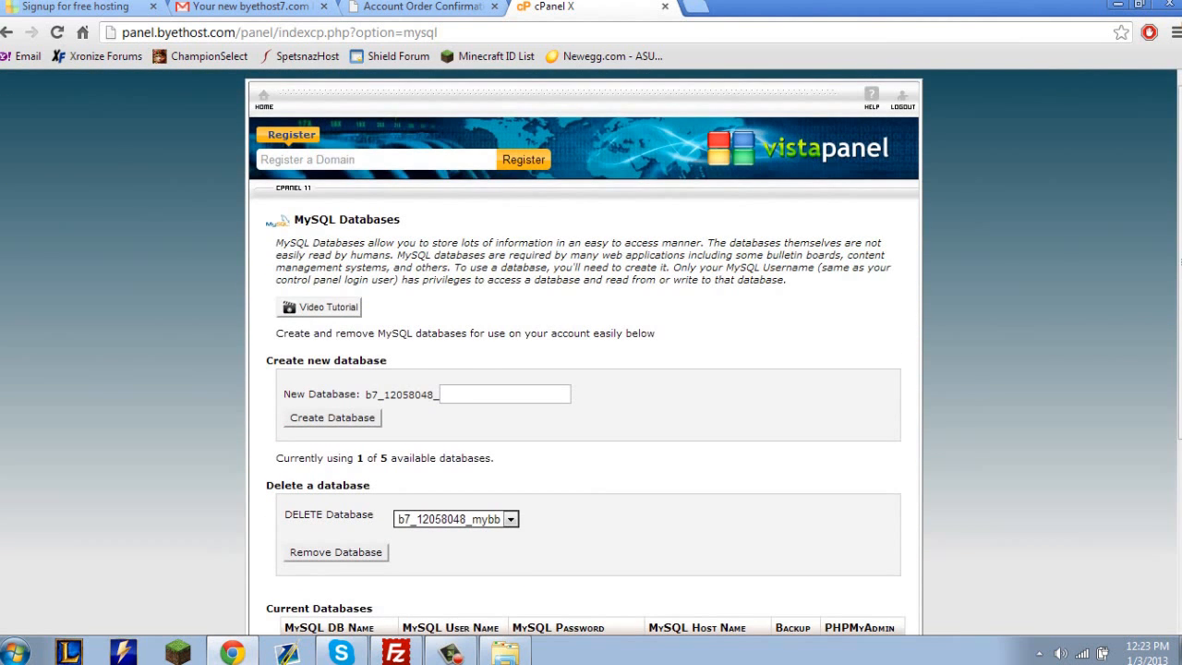
Go back to the control panel home page and look through its function sections again.
left_click(263, 96)
scroll(561, 622, "down", 3)
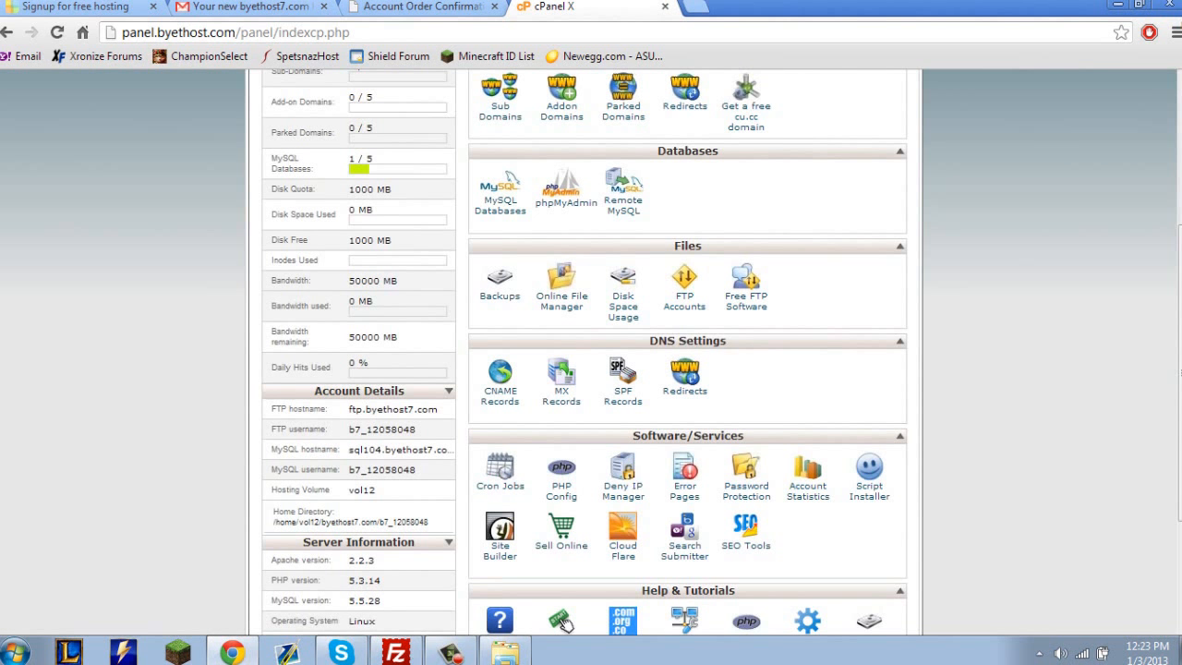
scroll(562, 624, "down", 3)
scroll(506, 161, "up", 5)
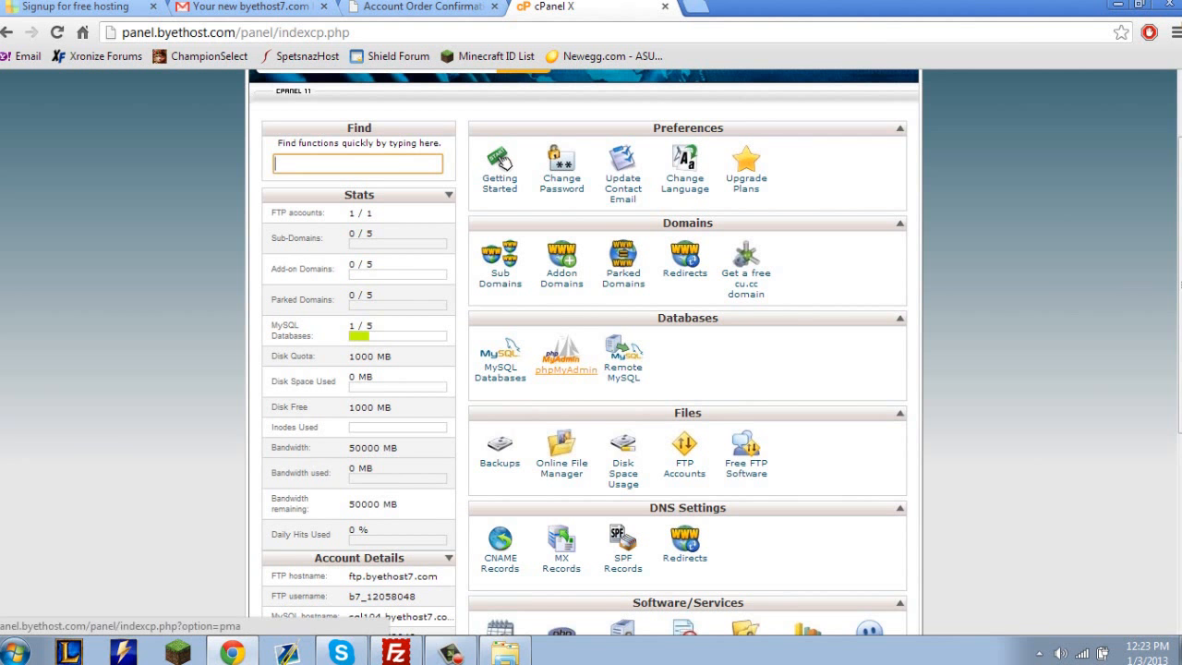
scroll(561, 556, "down", 2)
scroll(562, 612, "down", 1)
scroll(554, 601, "up", 4)
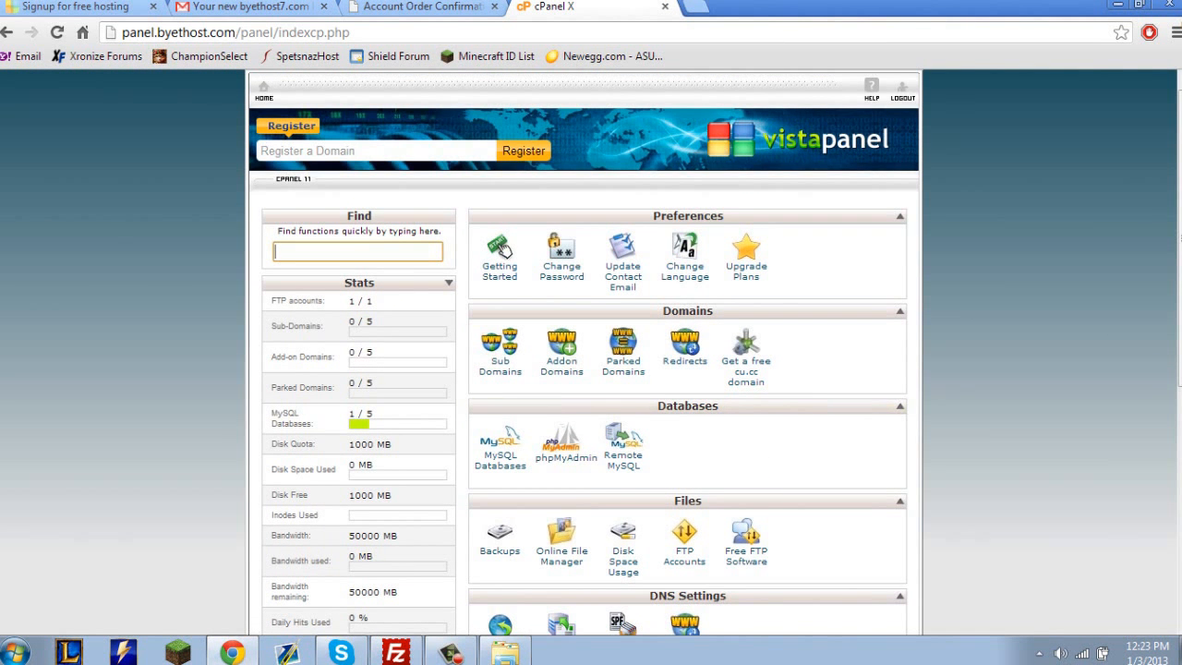
Open MySQL Databases again, check the mybb entry in the database deletion list and view the Current Databases table.
left_click(500, 459)
scroll(500, 459, "down", 1)
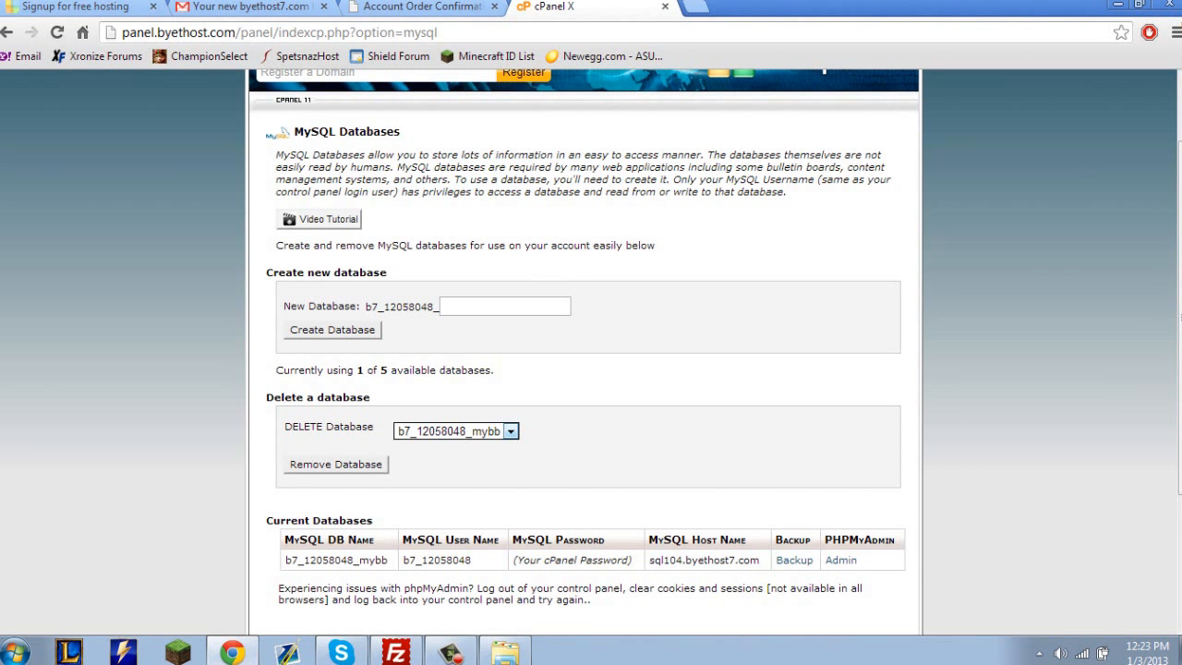
left_click(499, 431)
left_click(490, 448)
left_click(610, 452)
scroll(684, 471, "down", 1)
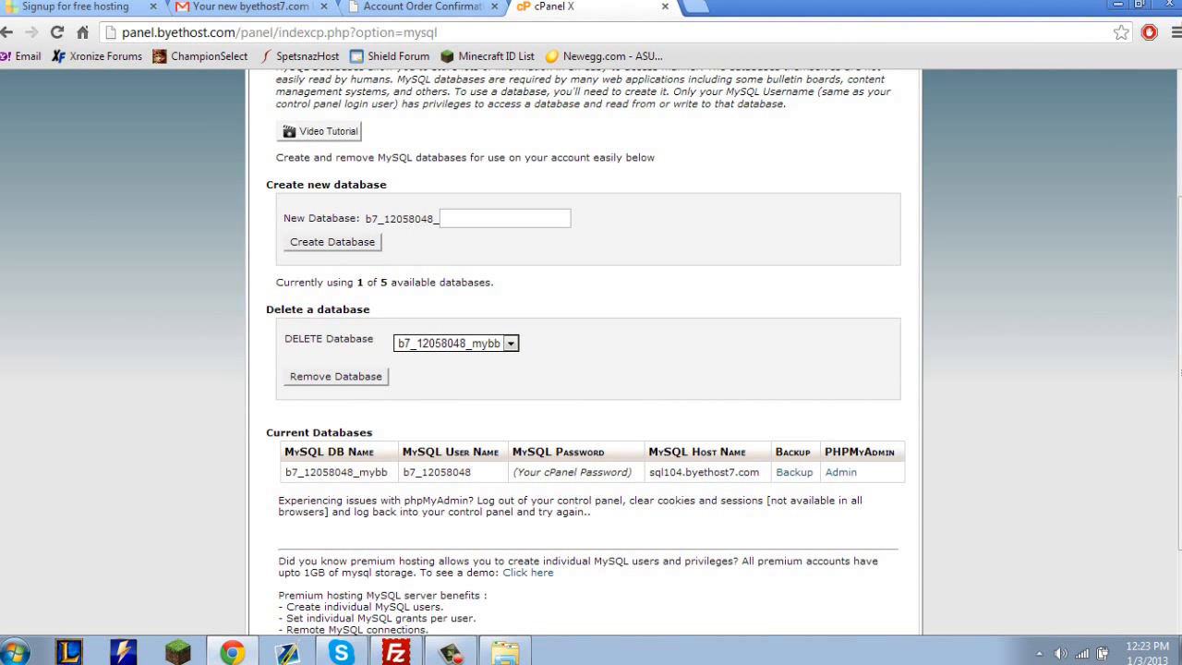
Look over the MySQL Databases page and check the progress of the MyBB upload in FileZilla.
scroll(794, 472, "down", 1)
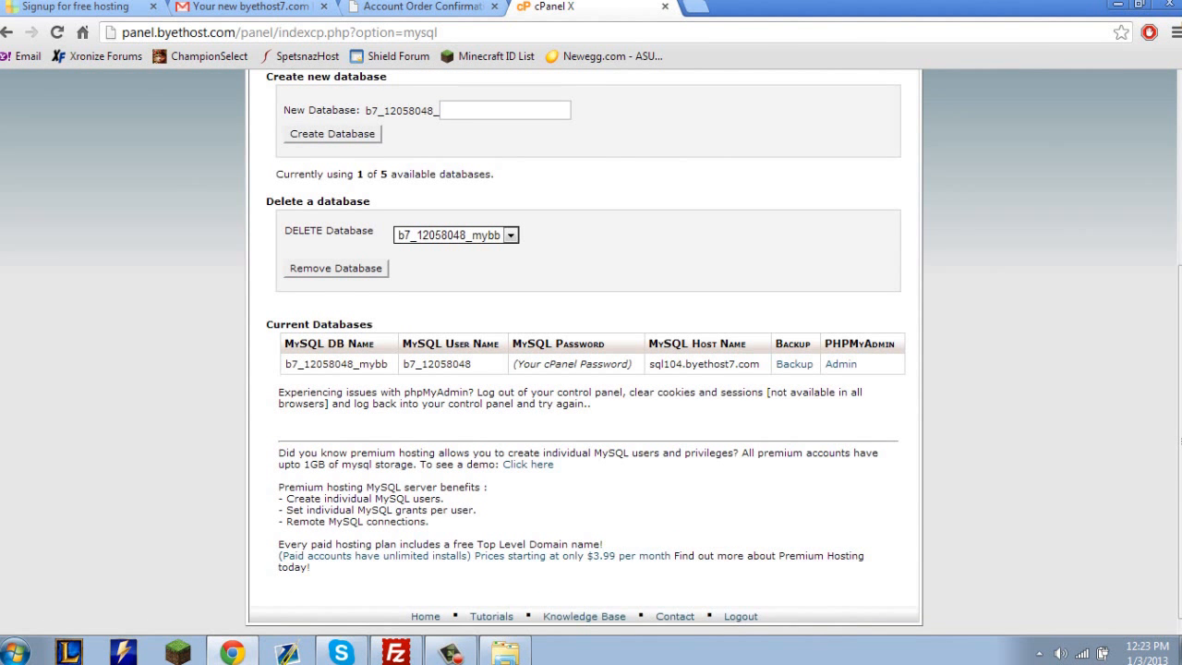
scroll(591, 351, "up", 1)
mouse_move(403, 432)
left_mouse_down()
mouse_move(473, 451)
mouse_move(501, 433)
mouse_move(392, 427)
mouse_move(403, 433)
left_mouse_up()
left_click(500, 436)
left_click(404, 434)
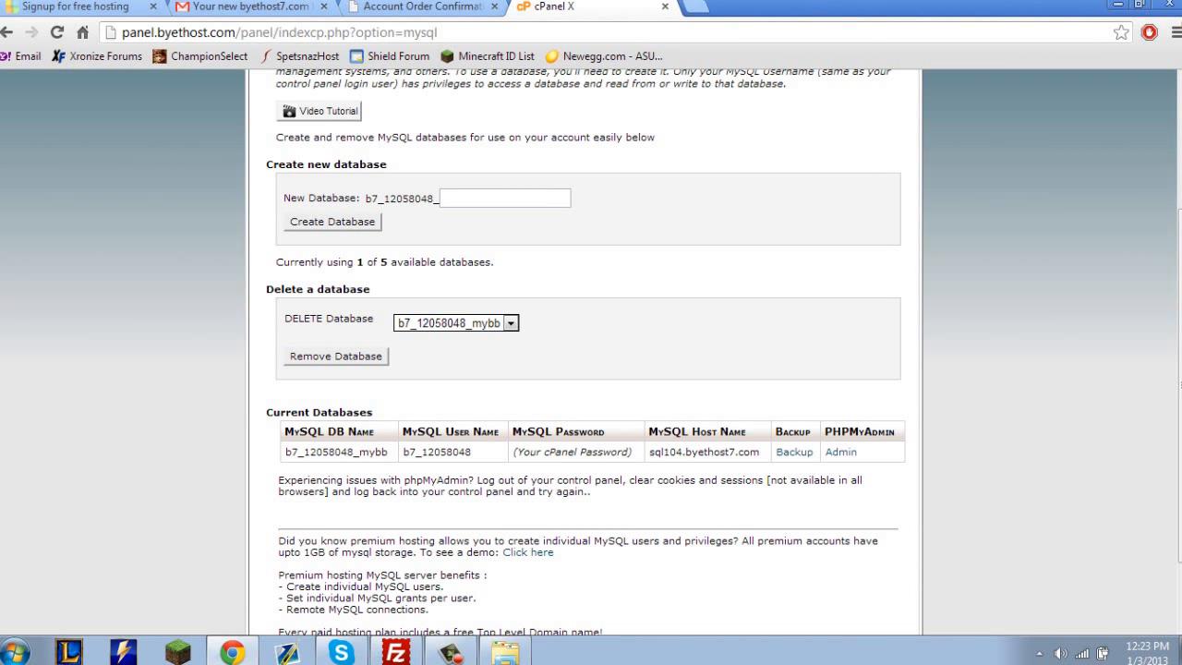
left_click(396, 652)
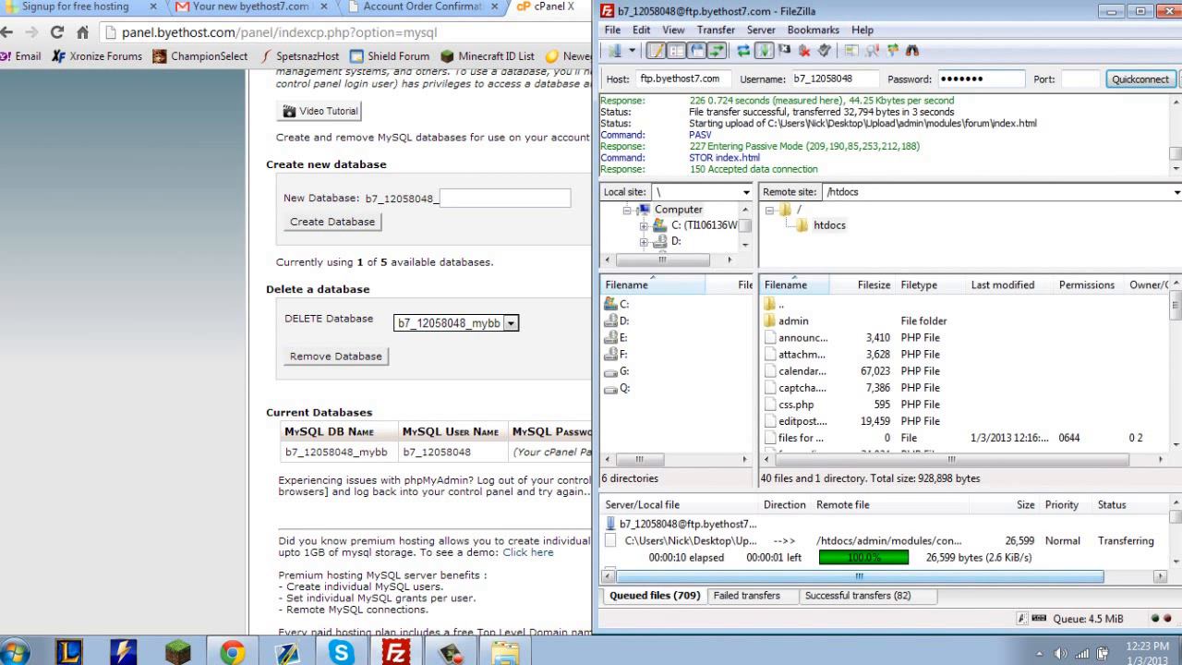
left_click(395, 652)
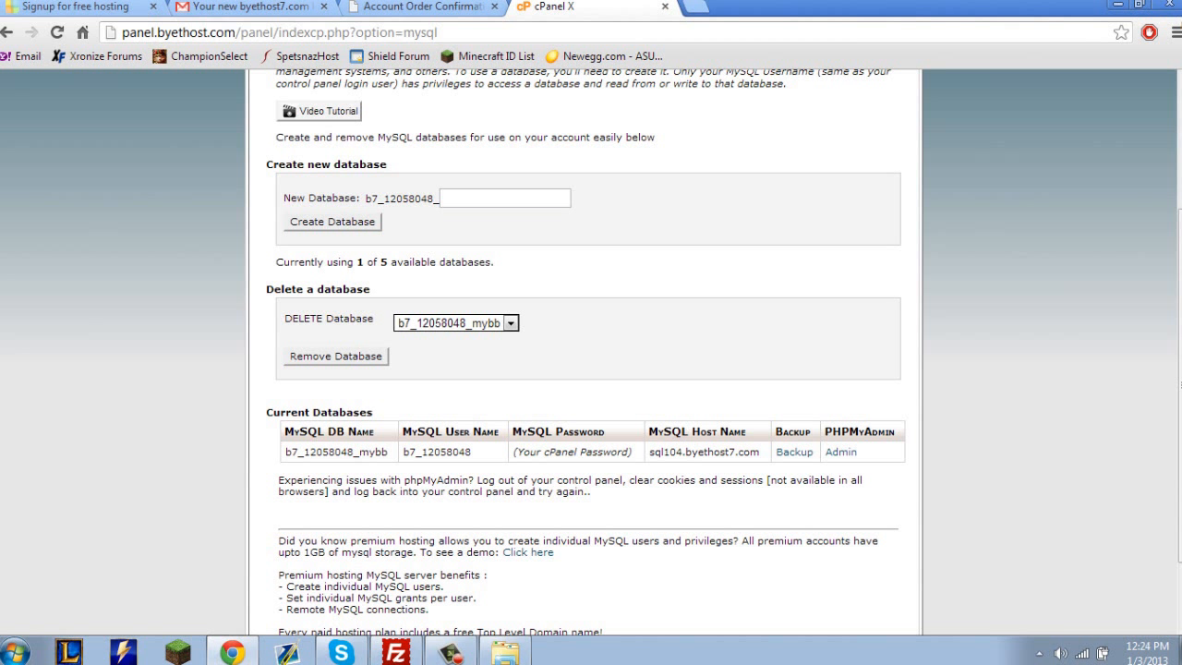
Examine the database name, user name, password note and host name in the Current Databases table.
left_click_drag(858, 453, 399, 468)
triple_click(572, 453)
double_click(436, 452)
triple_click(709, 452)
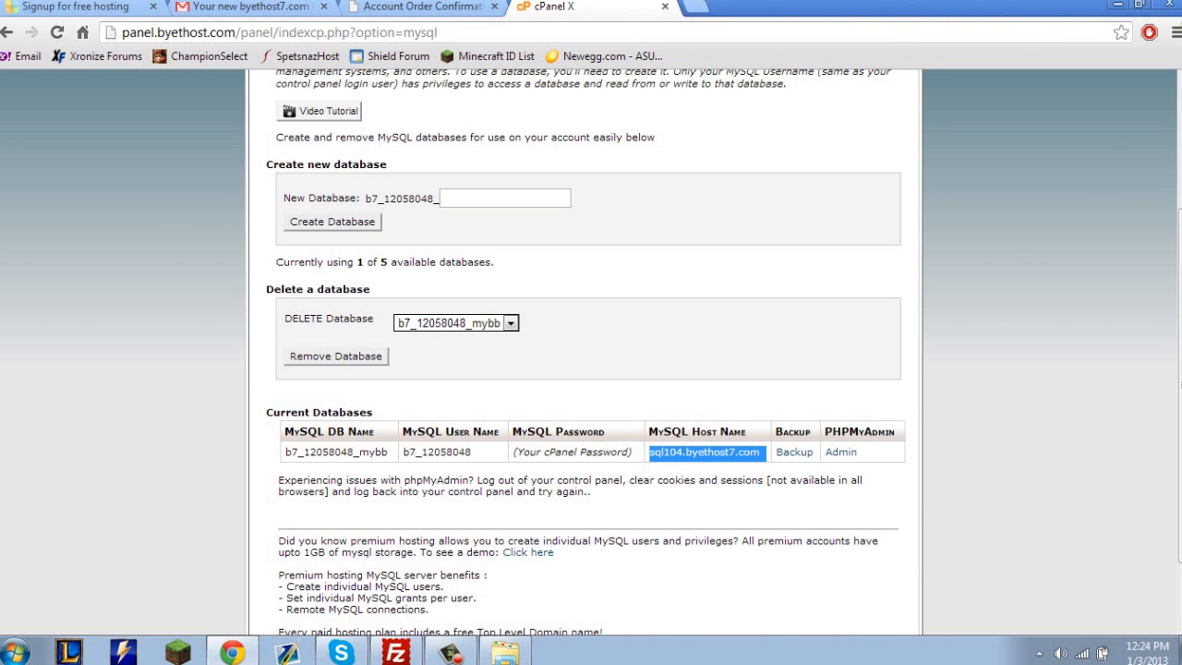
left_click(709, 452)
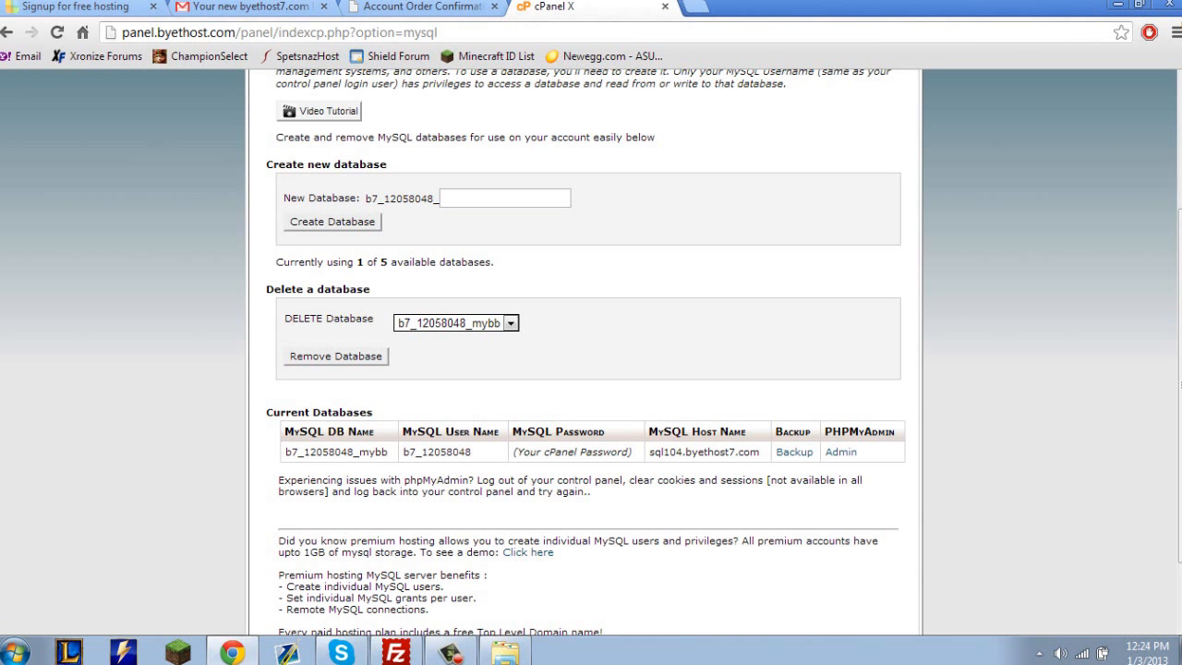
double_click(436, 453)
triple_click(336, 452)
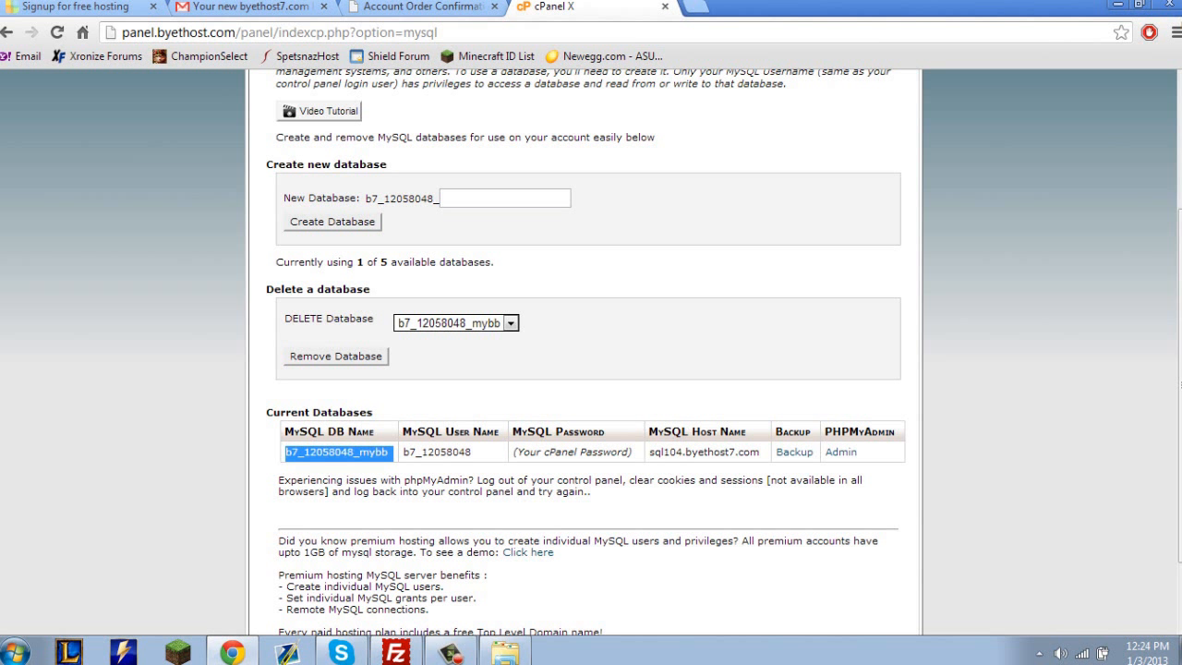
left_click(336, 453)
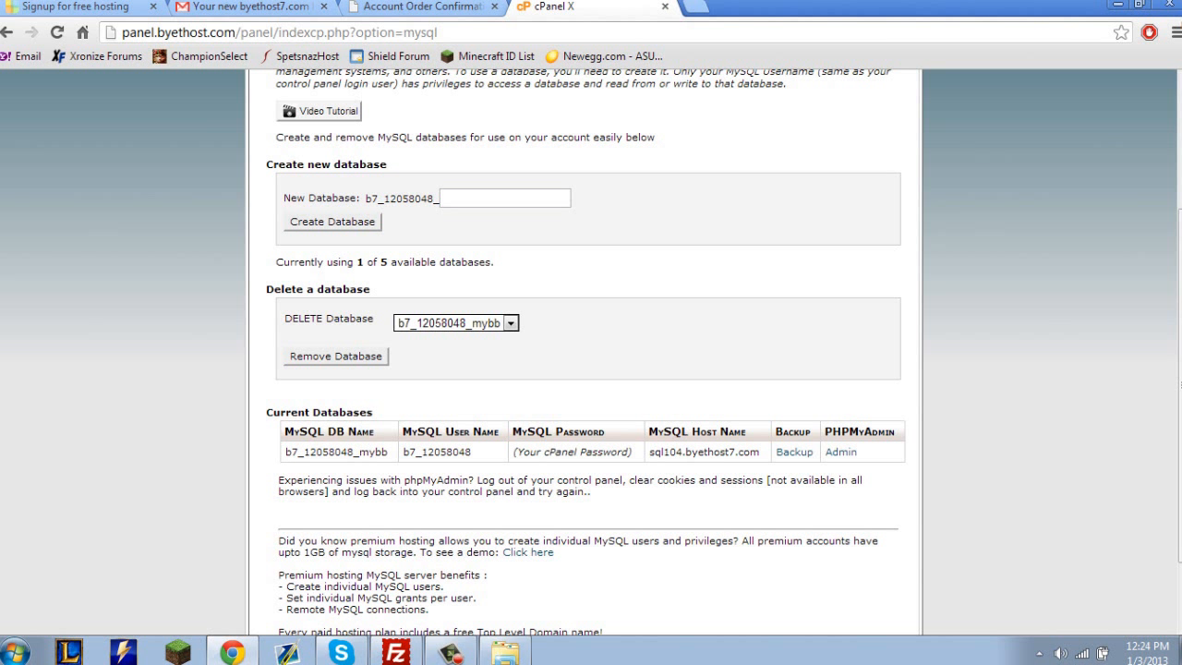
Switch to FileZilla, maximize its window and check the upload queue.
left_click(422, 8)
left_click(591, 8)
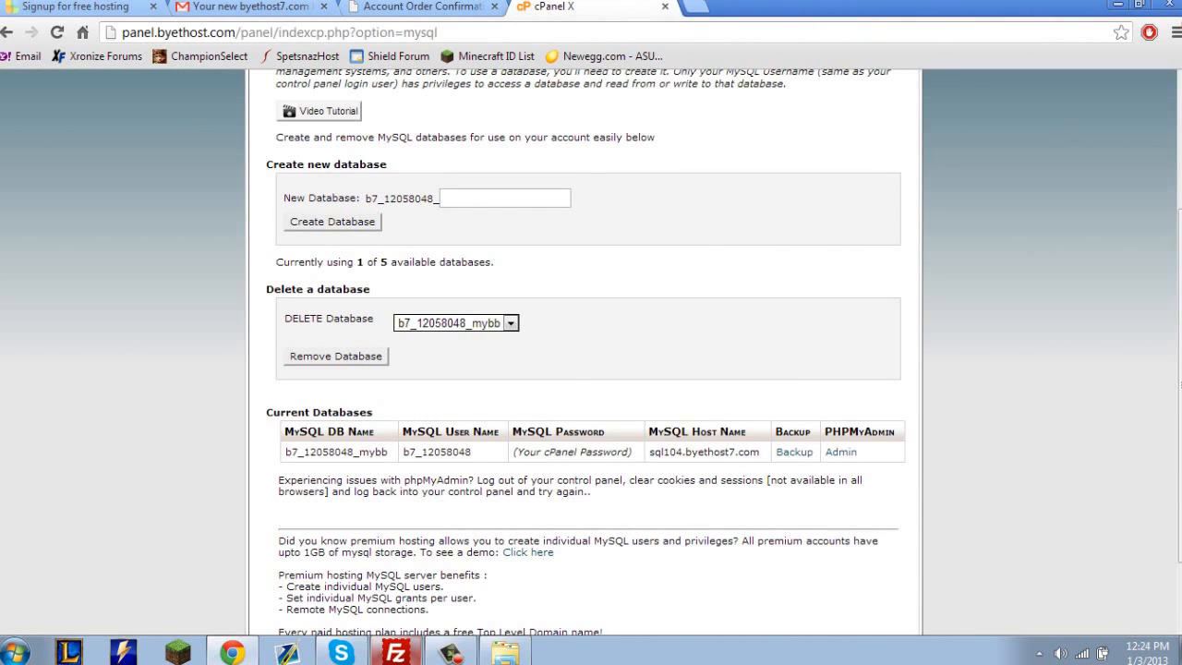
left_click(396, 652)
left_click(451, 652)
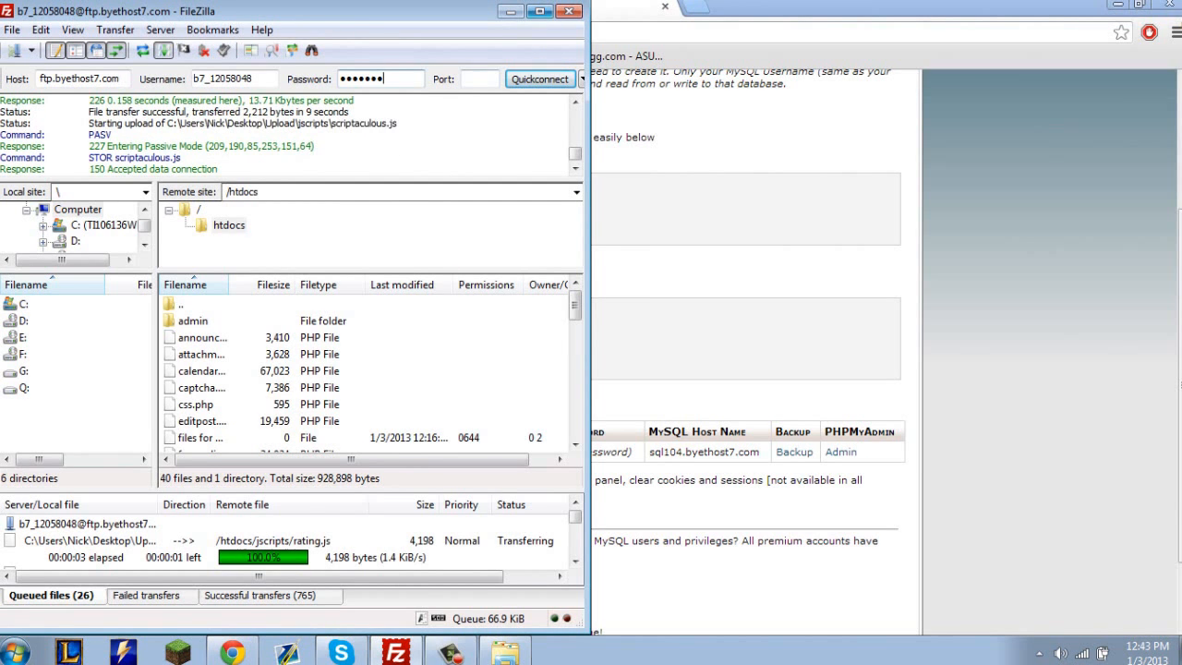
left_click(539, 11)
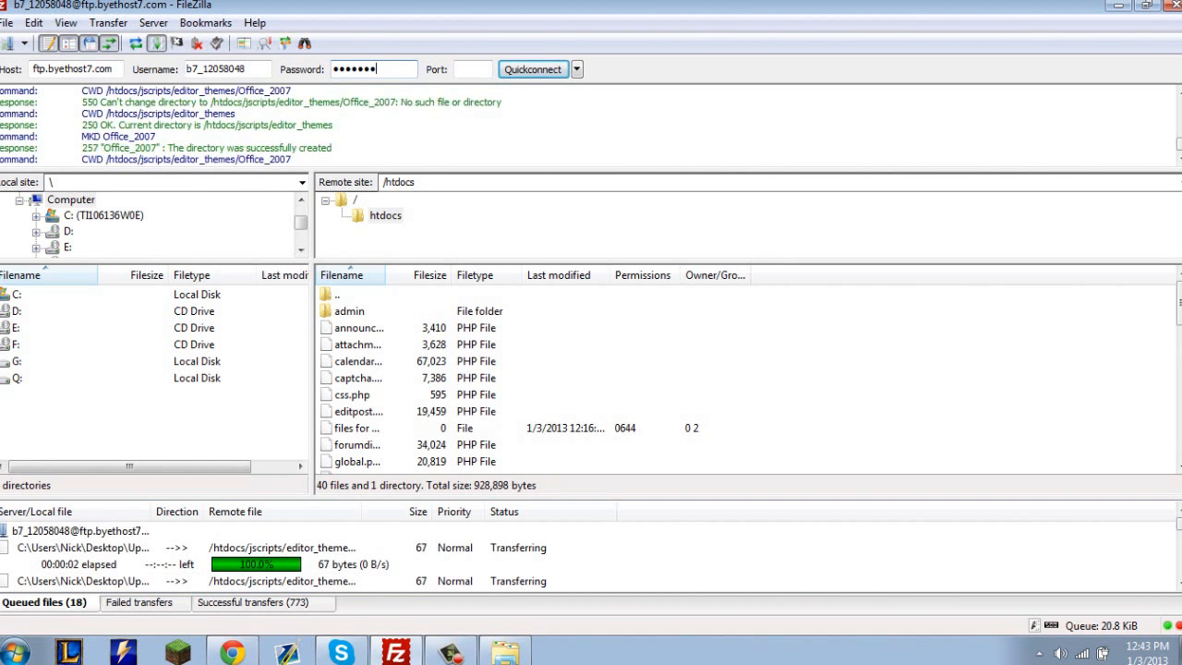
Look through the account details, e-mail and MySQL Databases pages in the browser, and return to the FileZilla transfer queue.
left_click(233, 652)
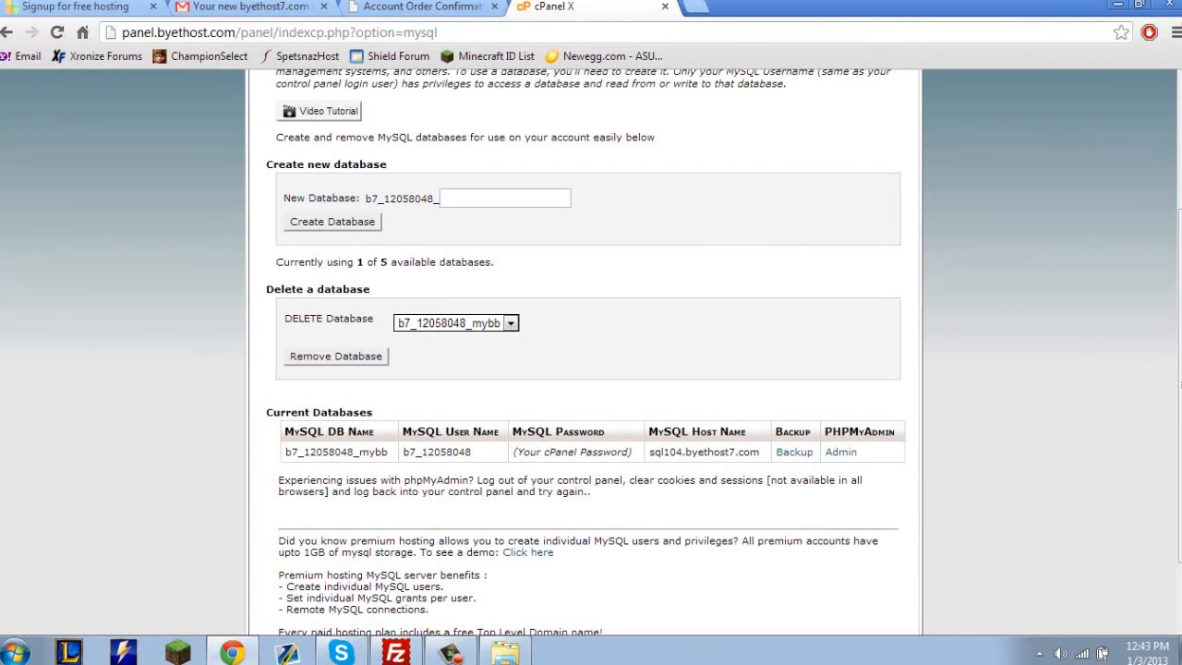
left_click(425, 7)
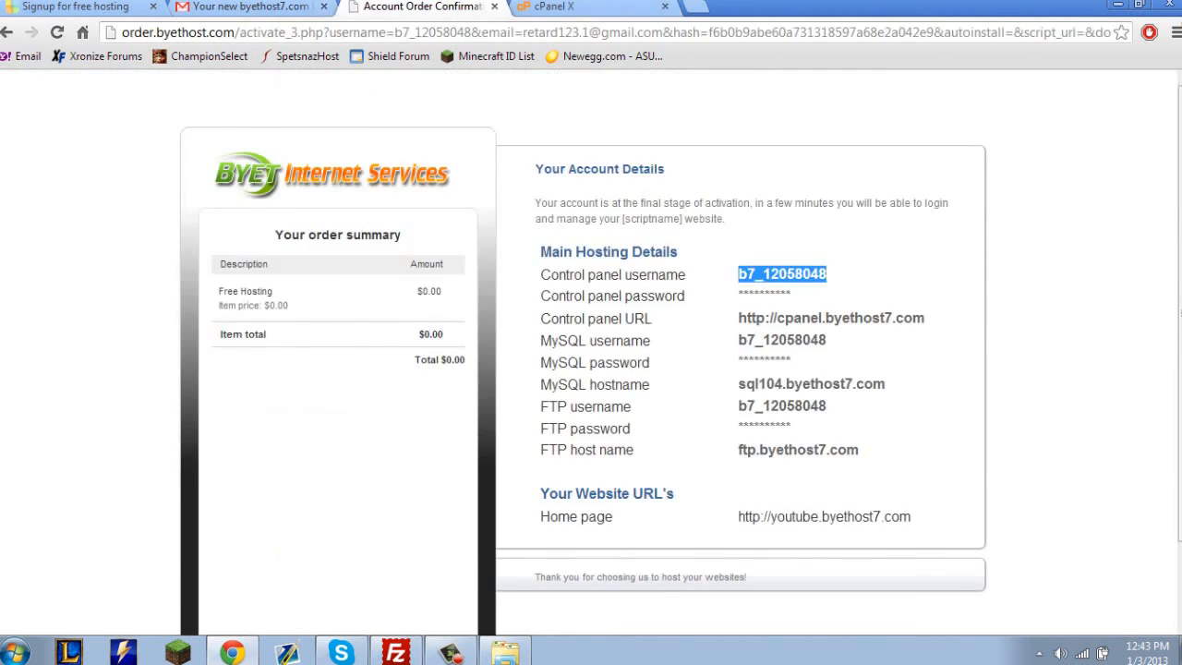
left_click(259, 6)
left_click(455, 6)
left_click(563, 6)
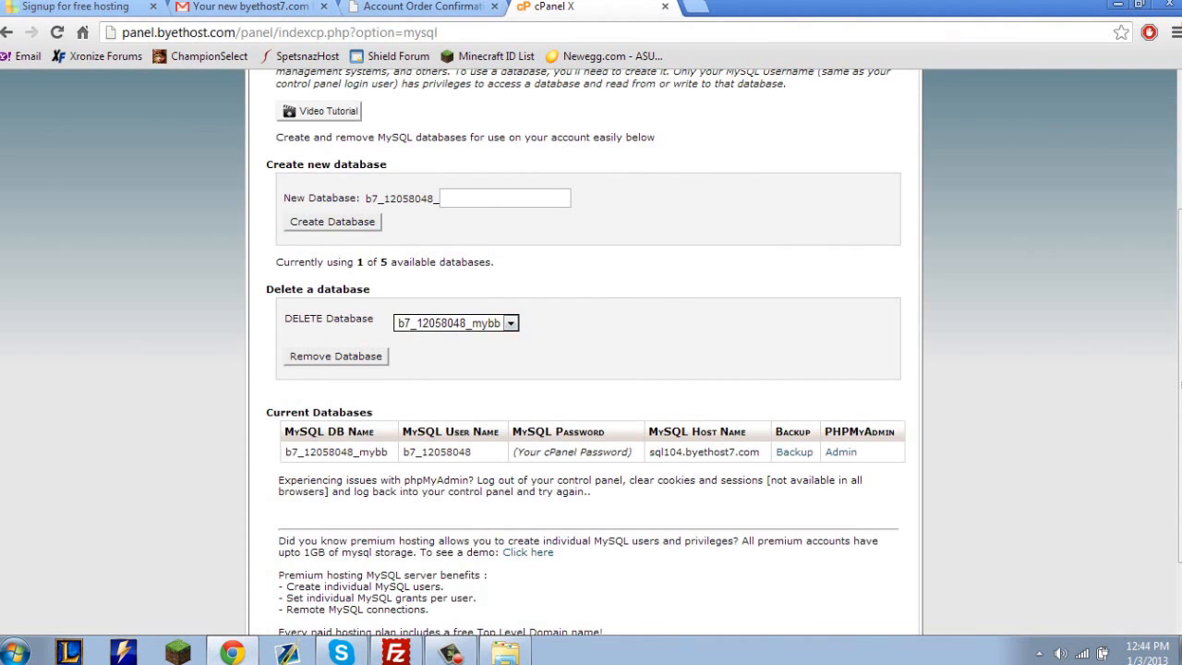
left_click(450, 652)
left_click(450, 652)
left_click(397, 652)
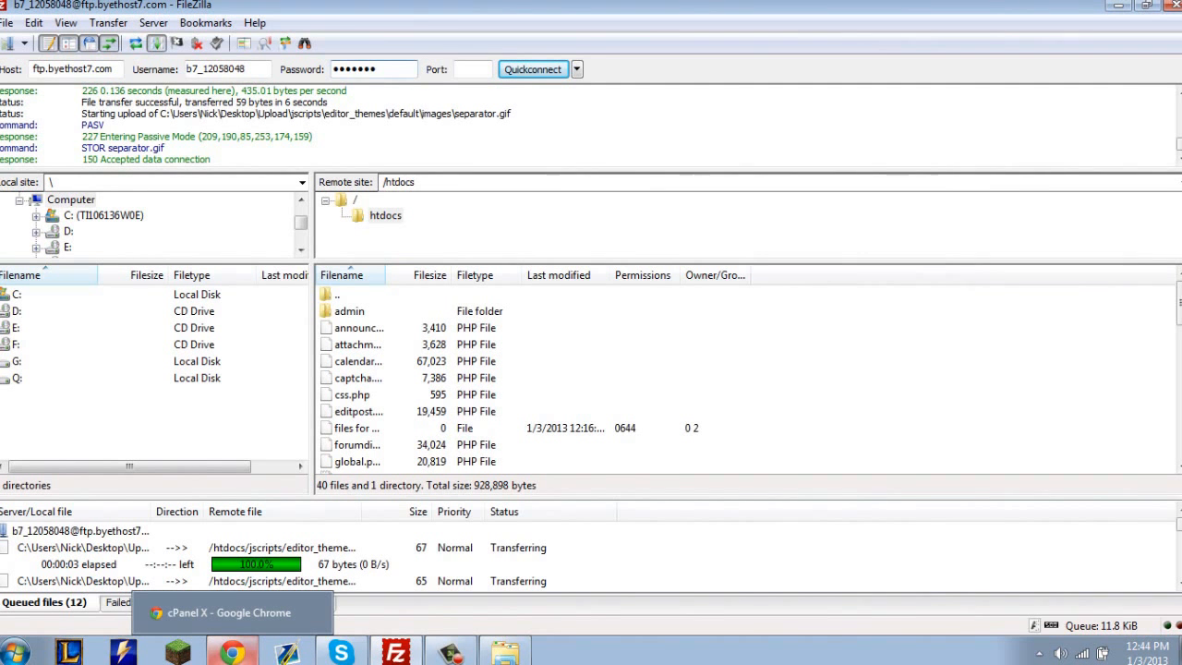
Copy the website's home page URL from the account details on the Byet order confirmation page.
left_click(232, 652)
left_click(420, 7)
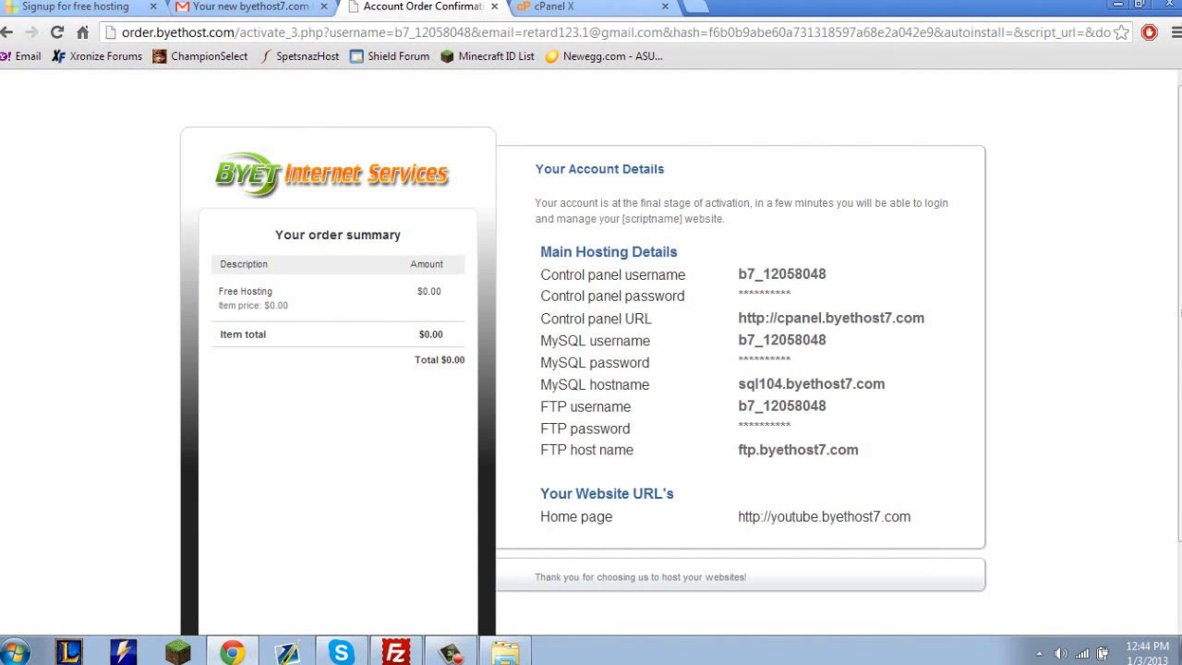
triple_click(851, 517)
left_click(916, 518)
left_click_drag(912, 518, 738, 517)
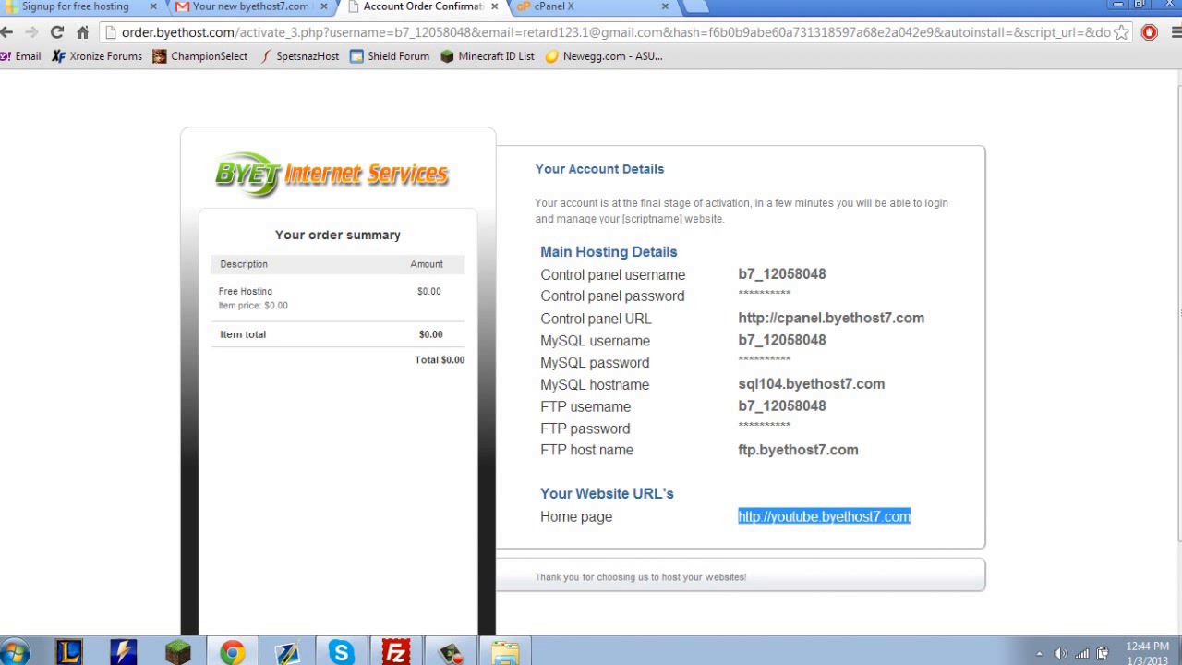
right_click(790, 517)
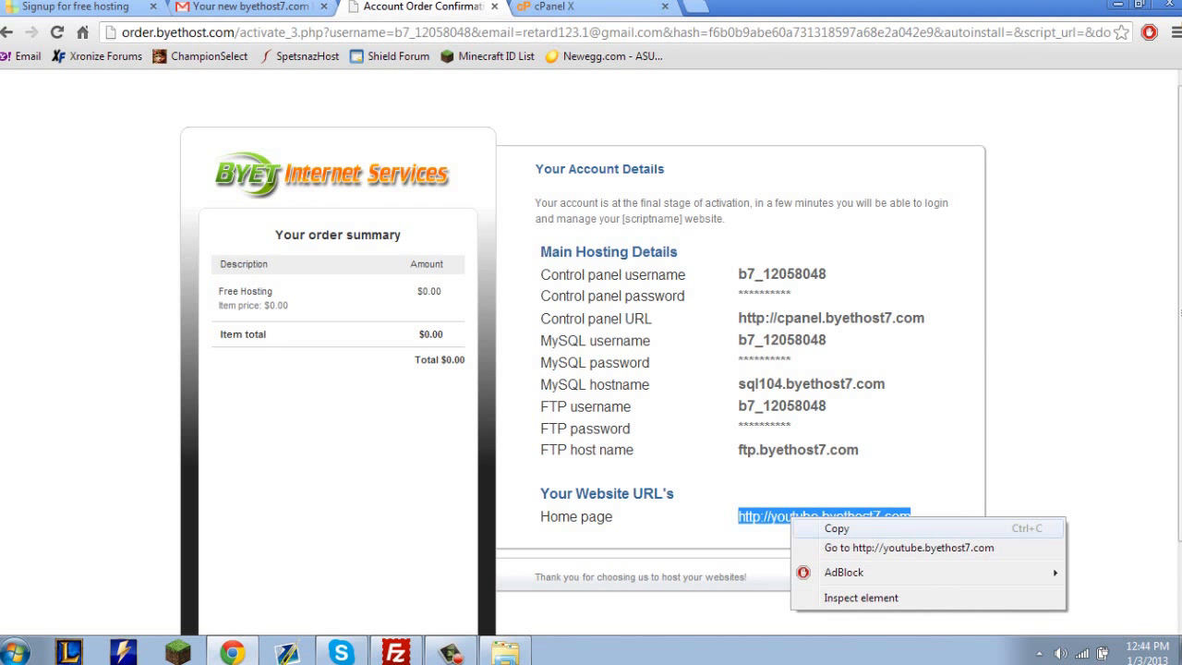
left_click(812, 527)
Check in FileZilla that the upload has finished, and inspect the files in htdocs and the server's root folder.
left_click(396, 652)
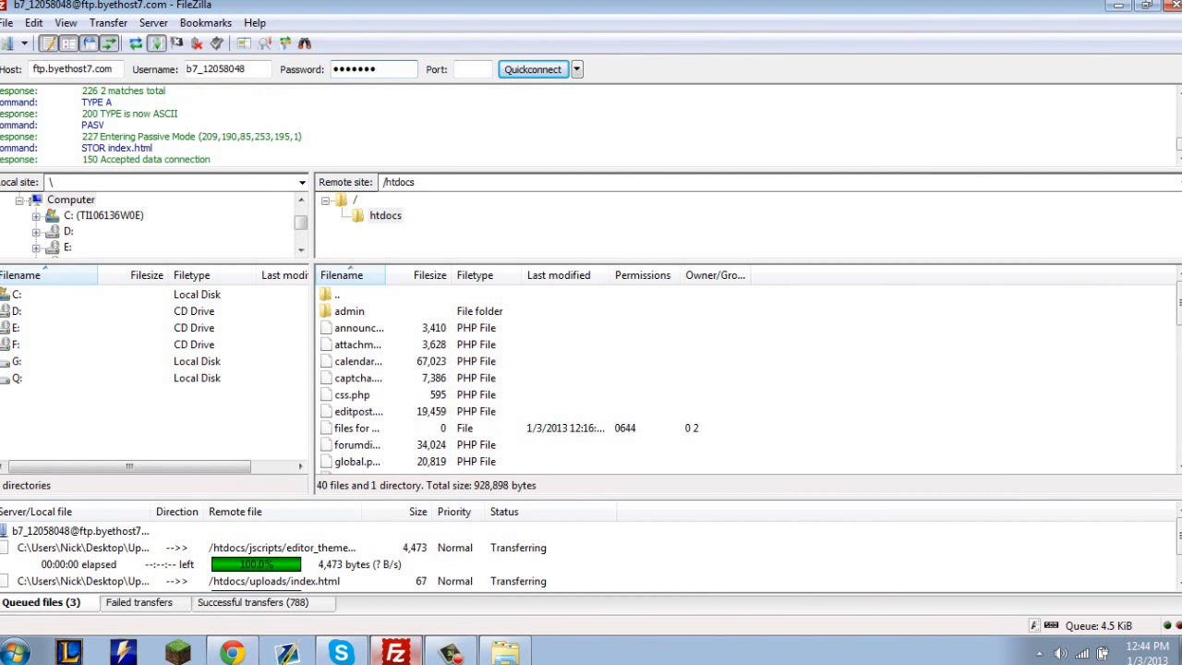
mouse_move(396, 652)
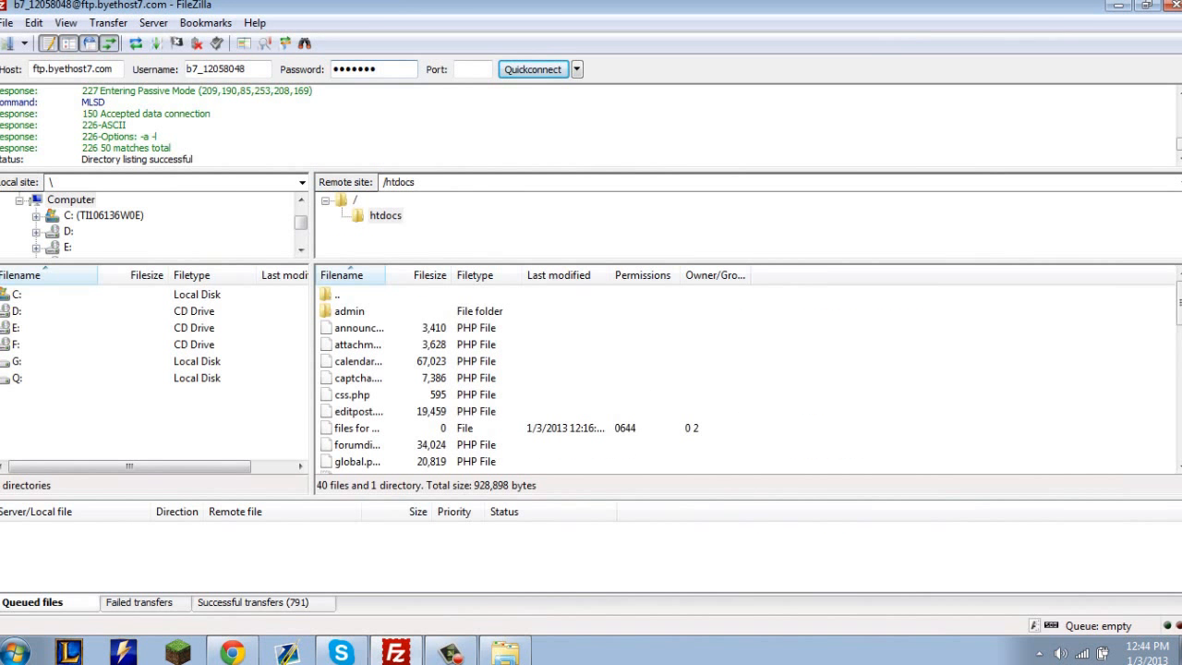
left_click(358, 412)
scroll(533, 379, "down", 10)
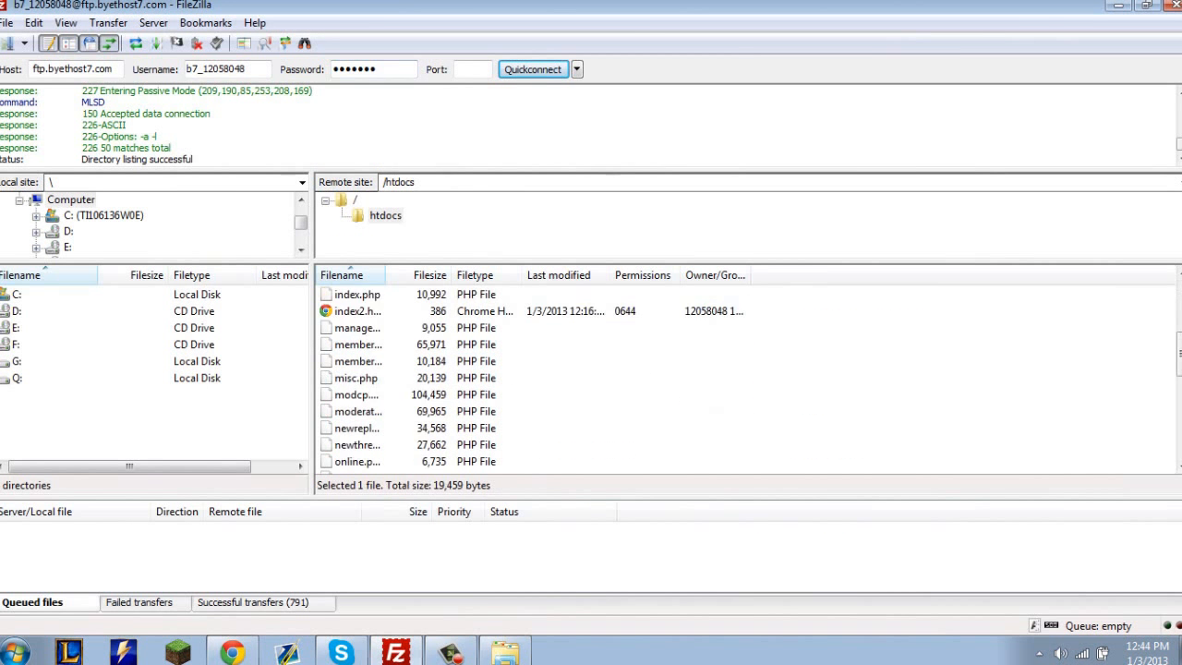
scroll(534, 378, "up", 10)
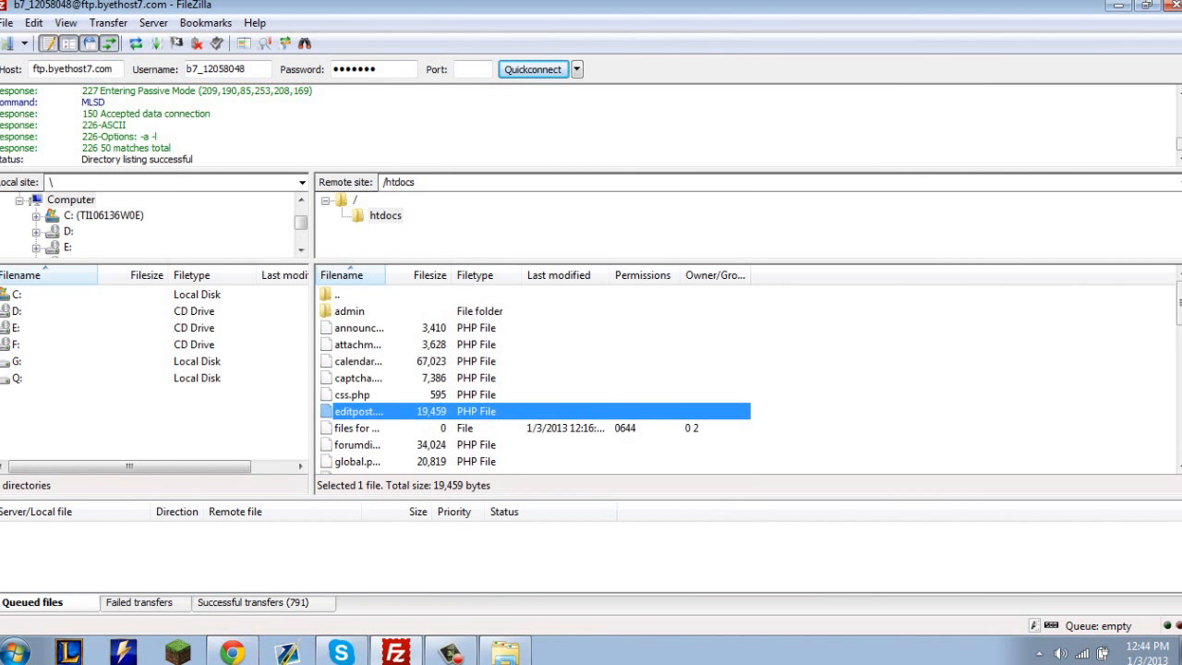
double_click(338, 294)
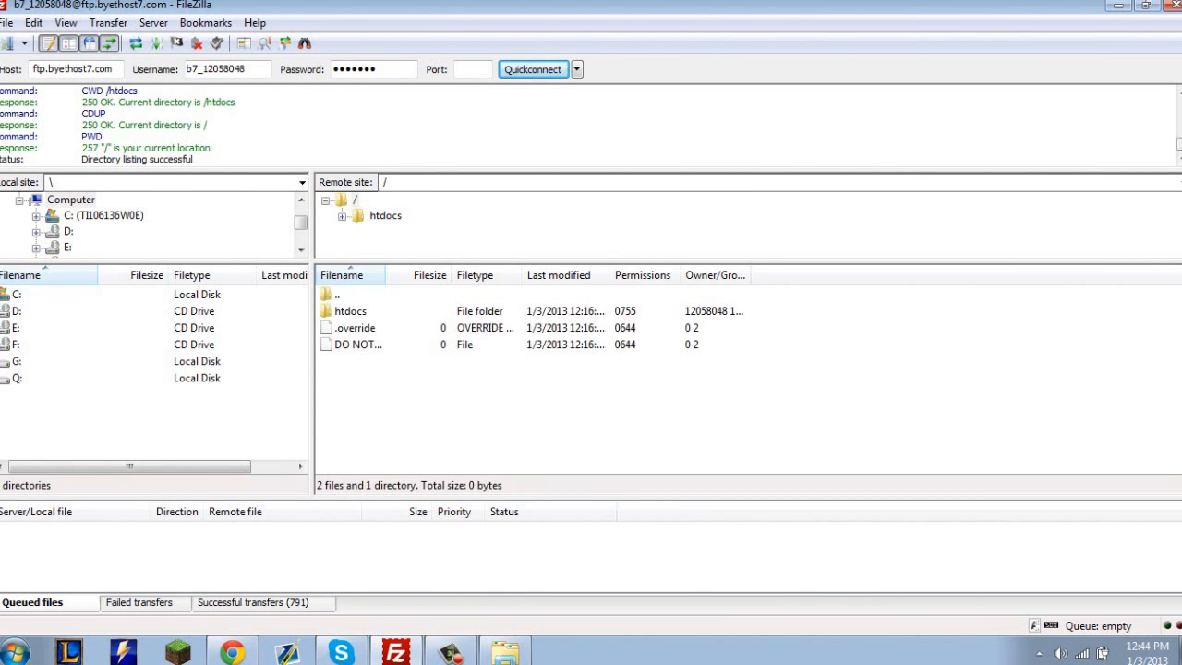
double_click(351, 311)
Open youtube.byethost7.com in a new browser tab and read the message on the page.
left_click(232, 653)
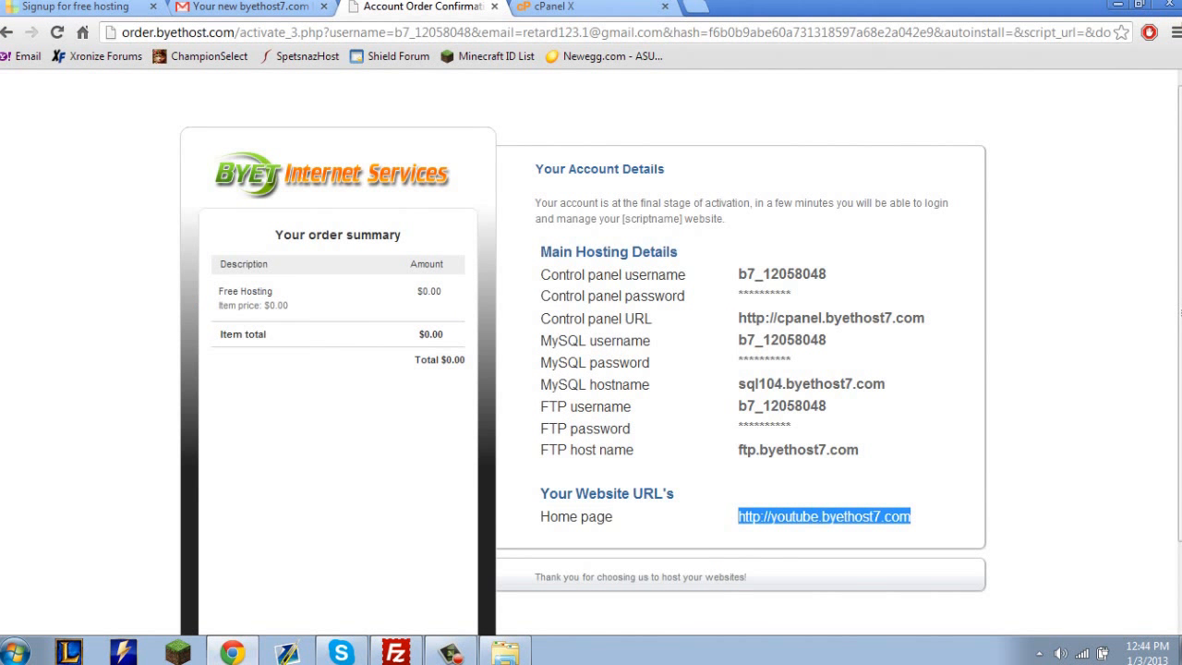
left_click(572, 7)
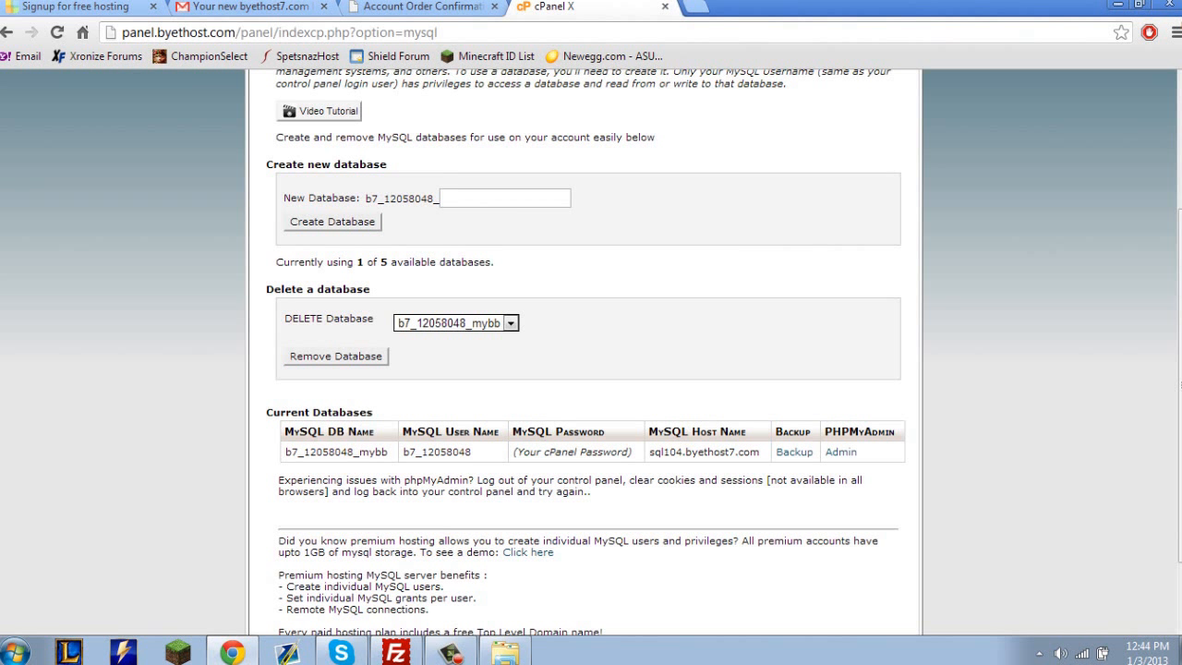
key("ctrl+t")
type("youtube.byethost7.com")
key("Return")
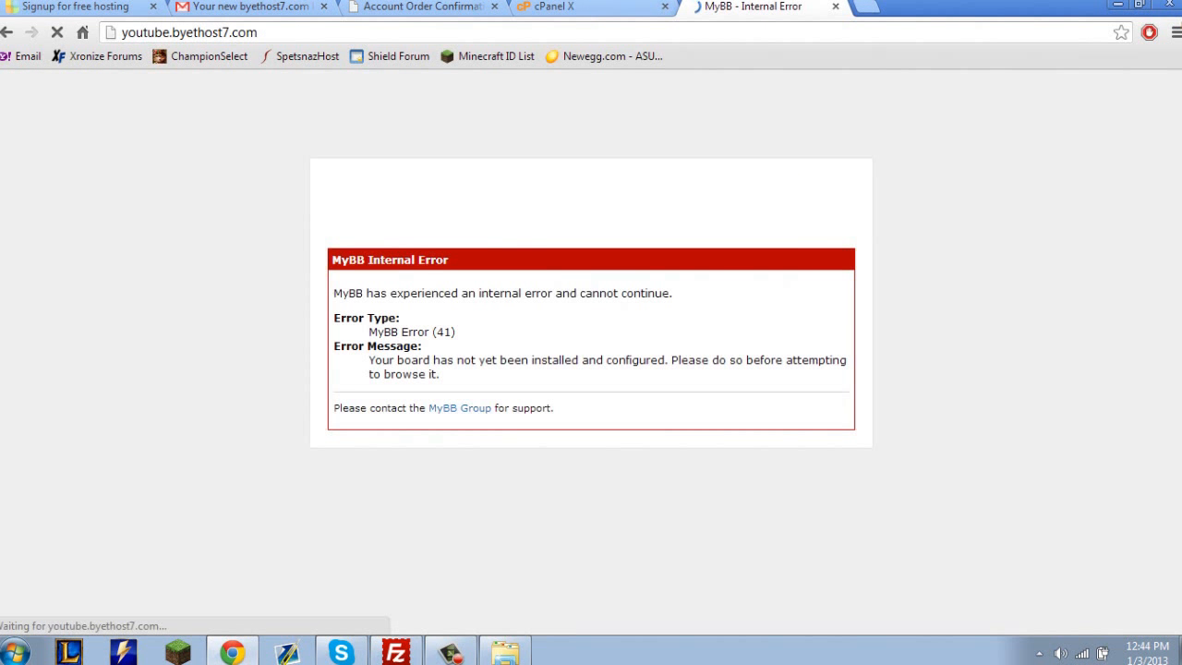
left_click_drag(441, 374, 369, 361)
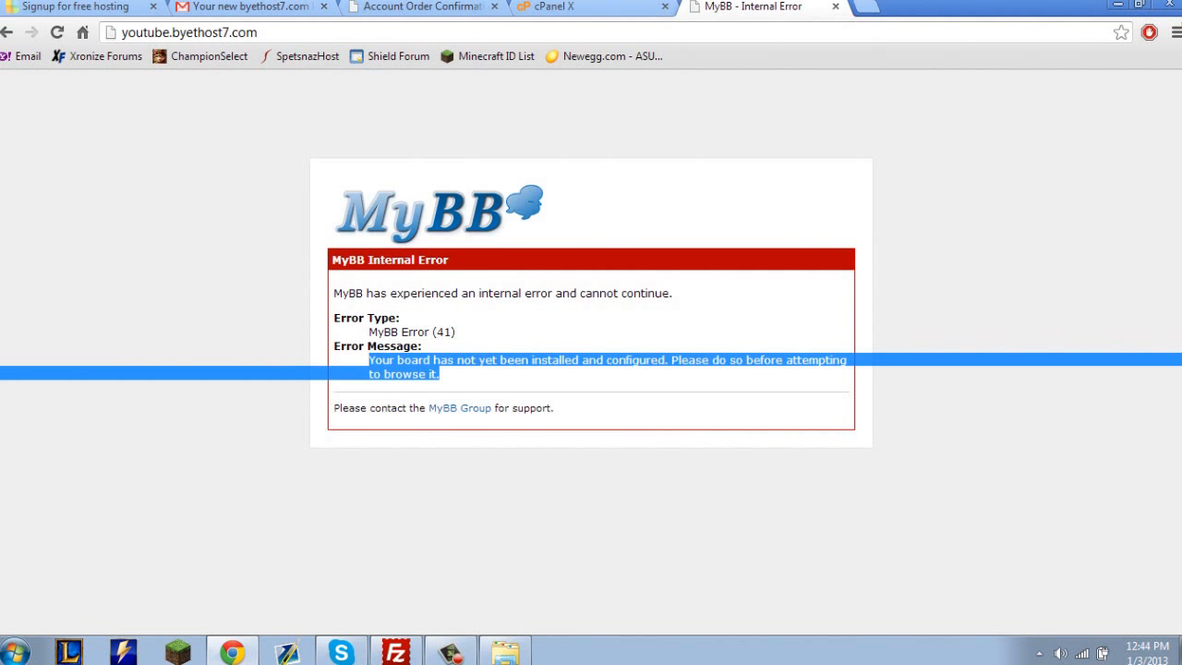
left_click_drag(631, 360, 847, 360)
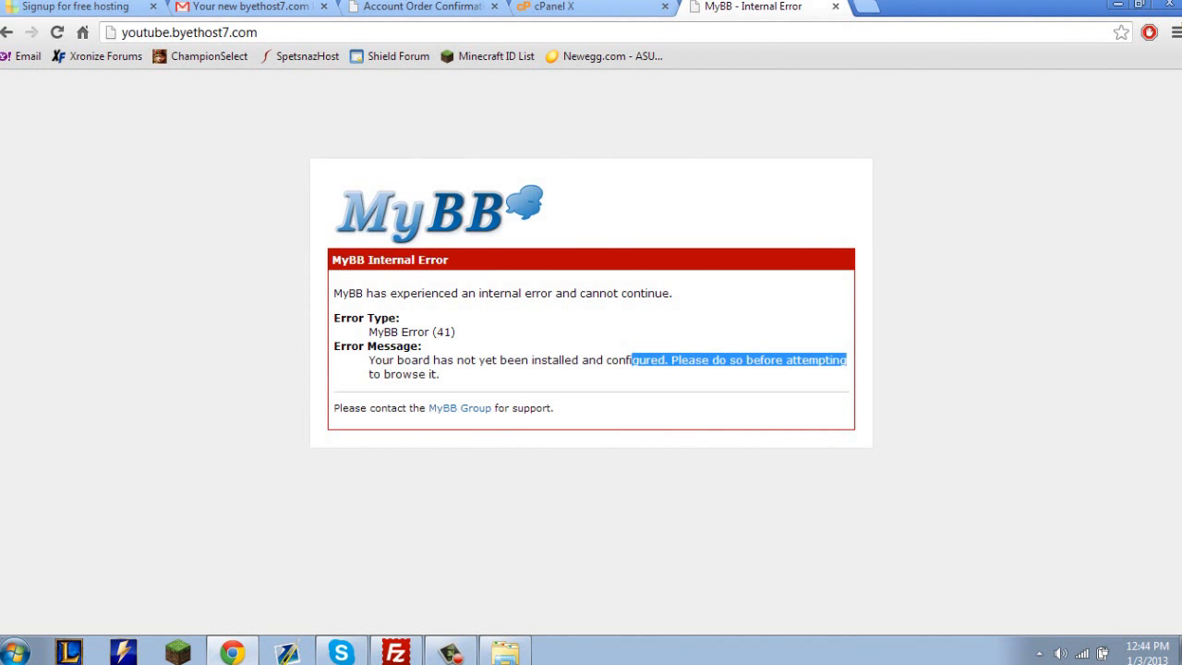
left_click(847, 360)
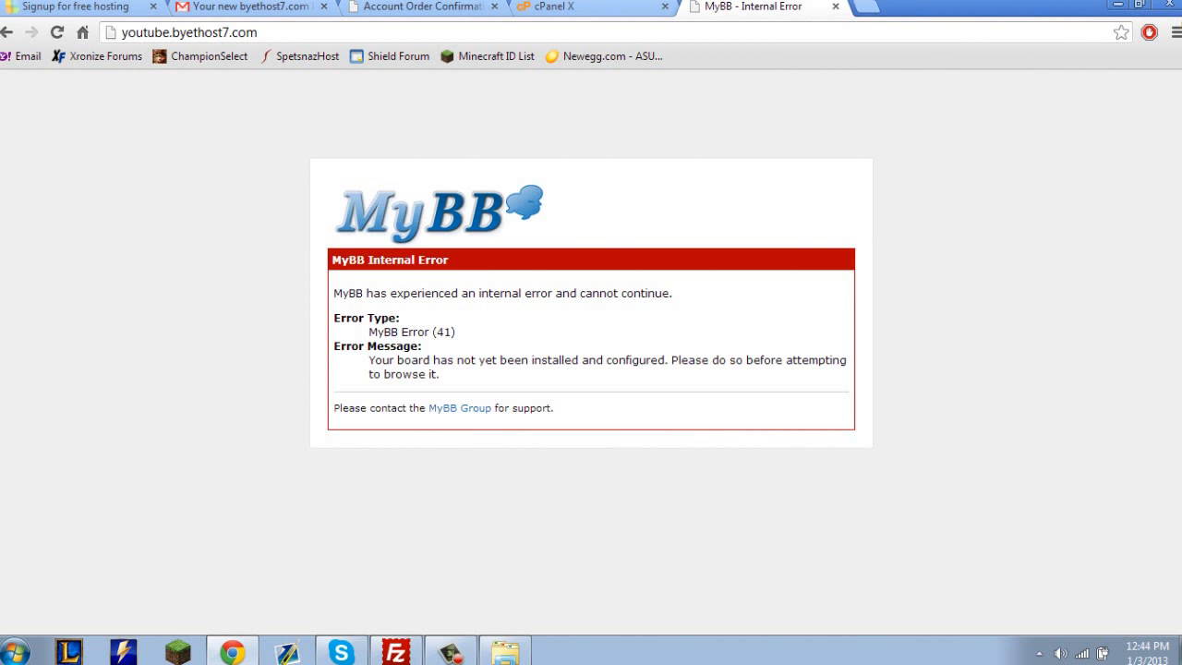
Open the MyBB installation wizard at youtube.byethost7.com/install.
key("ctrl+l")
key("End")
type("/install")
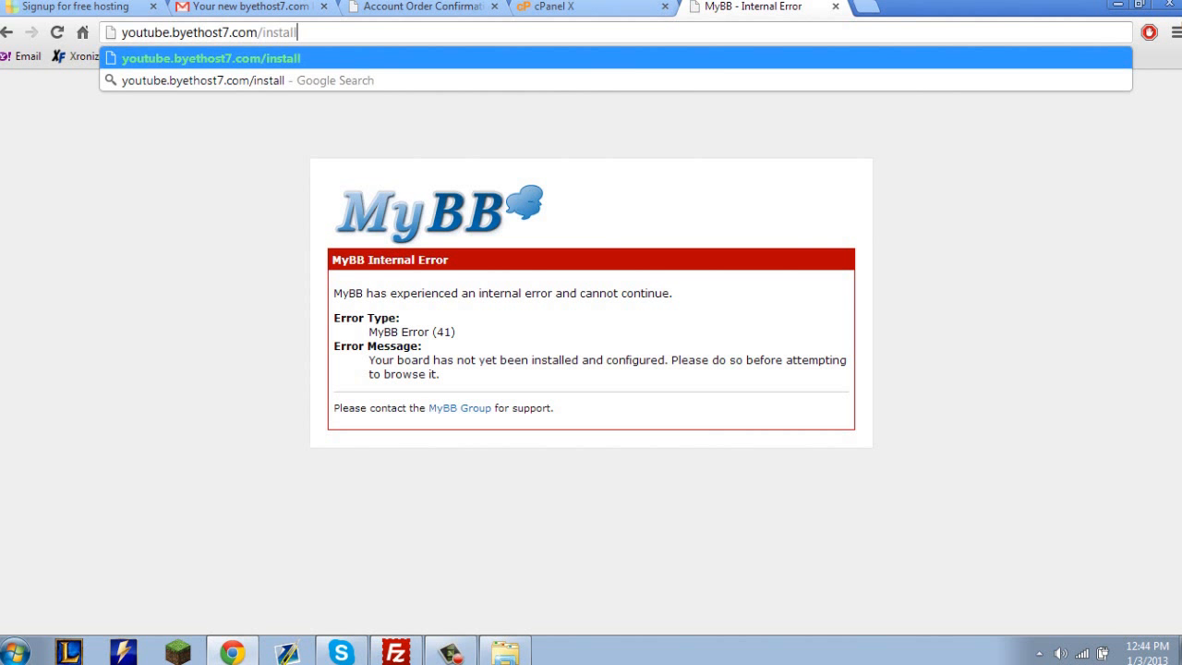
key("Return")
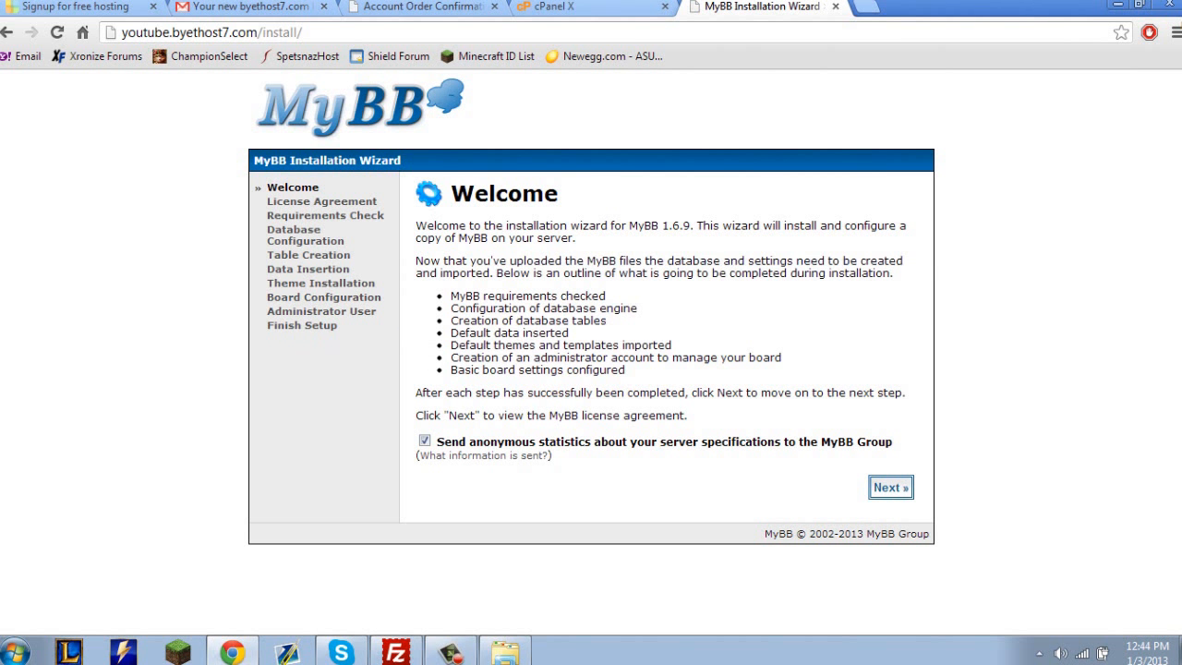
Turn off sending anonymous server statistics on the Welcome page and accept the MyBB License Agreement.
left_click(423, 441)
left_click(891, 487)
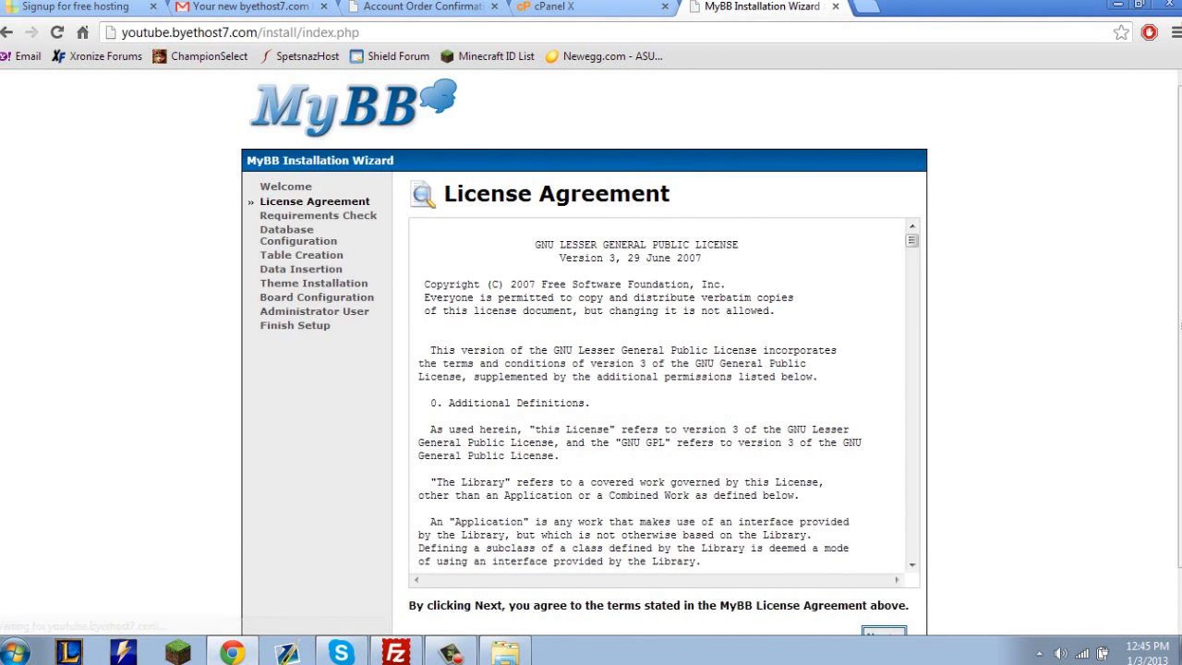
scroll(891, 487, "down", 4)
scroll(665, 415, "down", 1)
left_click(883, 574)
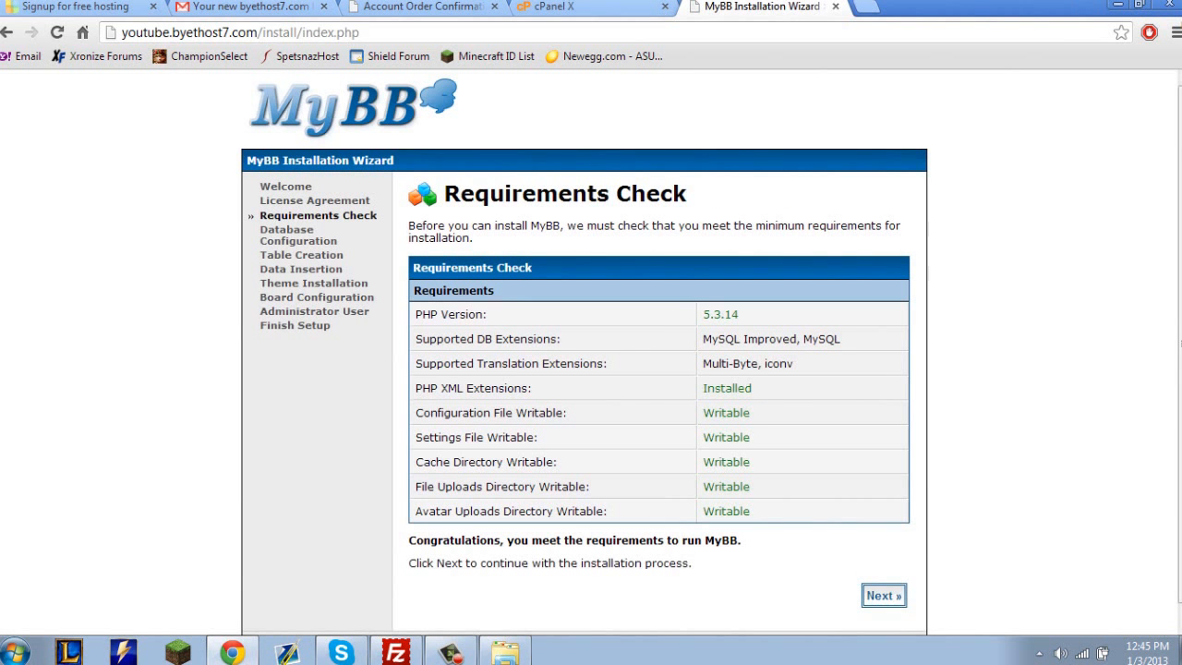
Review the results of the Requirements Check and continue to Database Configuration.
left_click_drag(704, 387, 751, 413)
left_click_drag(752, 511, 430, 315)
left_click(431, 315)
left_click(883, 595)
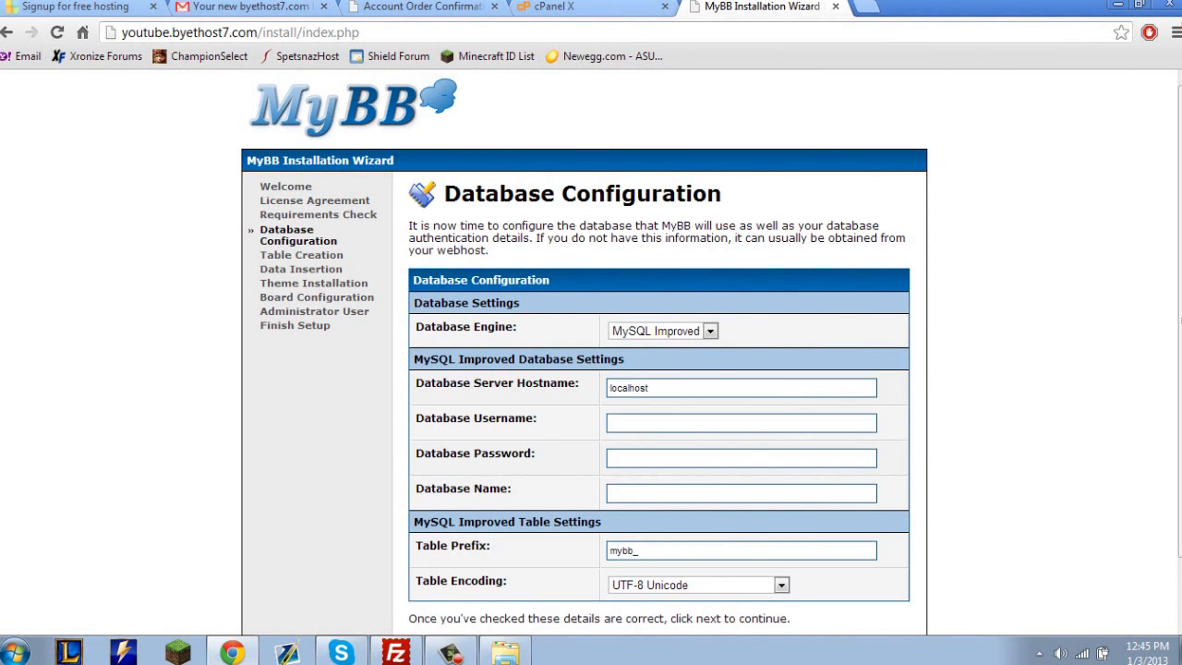
Choose MySQL Improved as the database engine on the Database Configuration page.
left_click(662, 331)
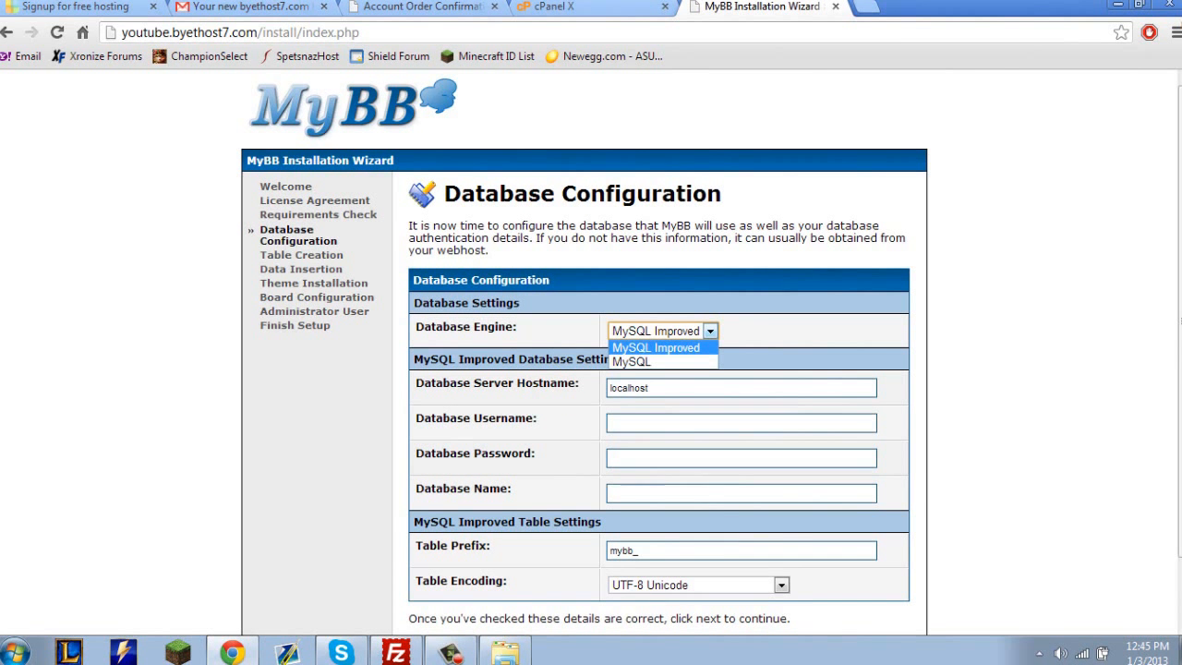
left_click(656, 348)
double_click(630, 387)
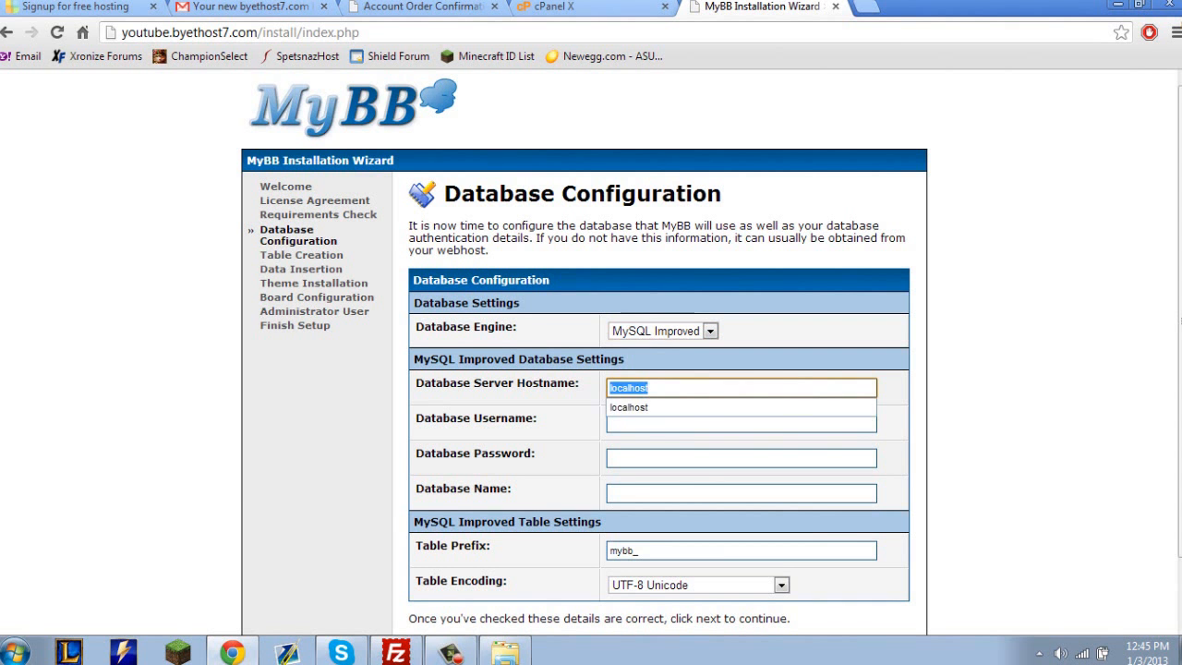
left_click(998, 398)
left_click_drag(415, 383, 582, 384)
left_click(587, 385)
Copy the MySQL hostname sql104.byethost7.com from the hosting account details and enter it as the Database Server Hostname.
left_click(554, 6)
left_click(423, 7)
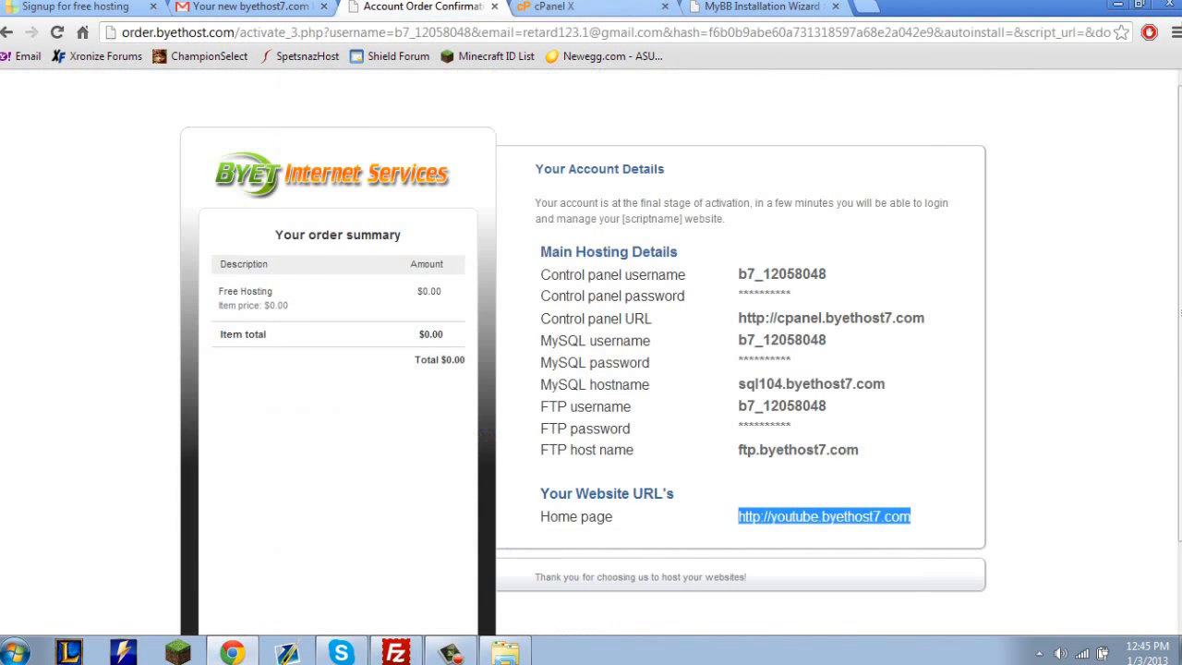
left_click(554, 7)
scroll(587, 351, "up", 1)
left_click(423, 7)
left_click(918, 518)
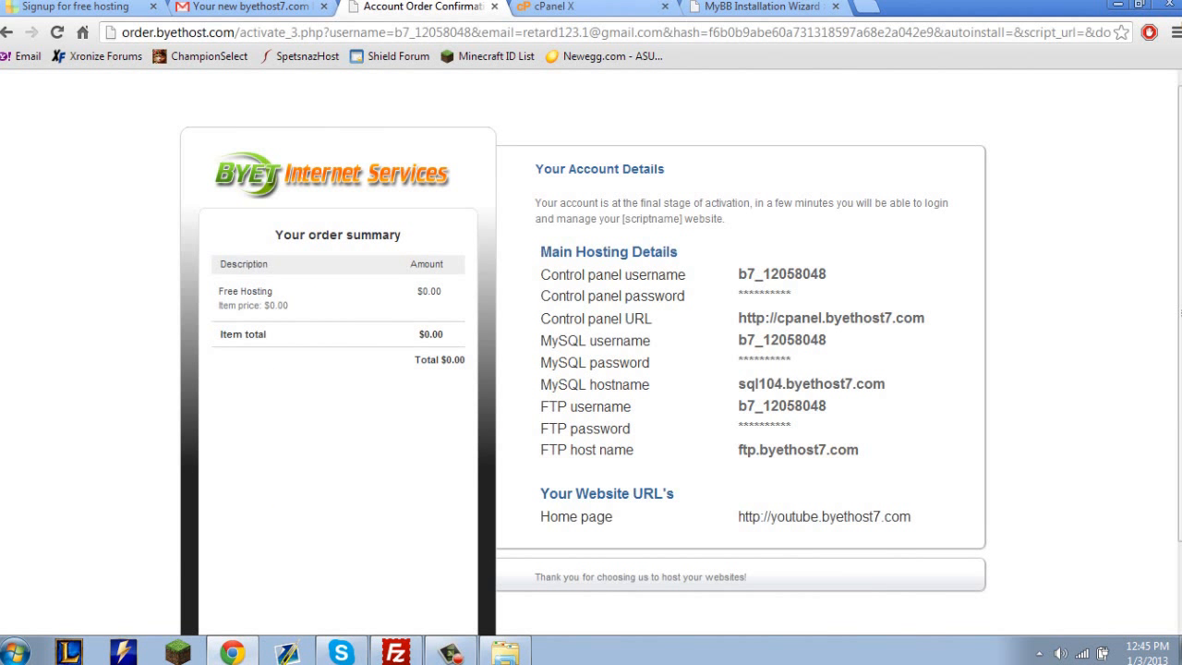
left_click_drag(887, 384, 737, 384)
key("ctrl+c")
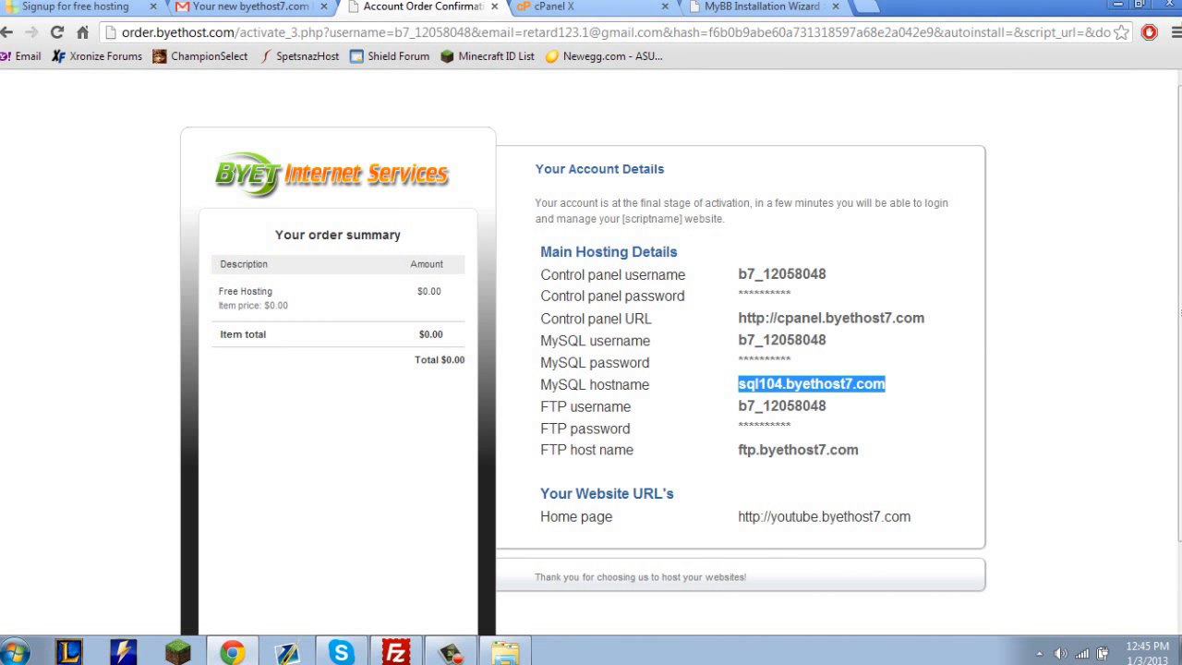
left_click(892, 386)
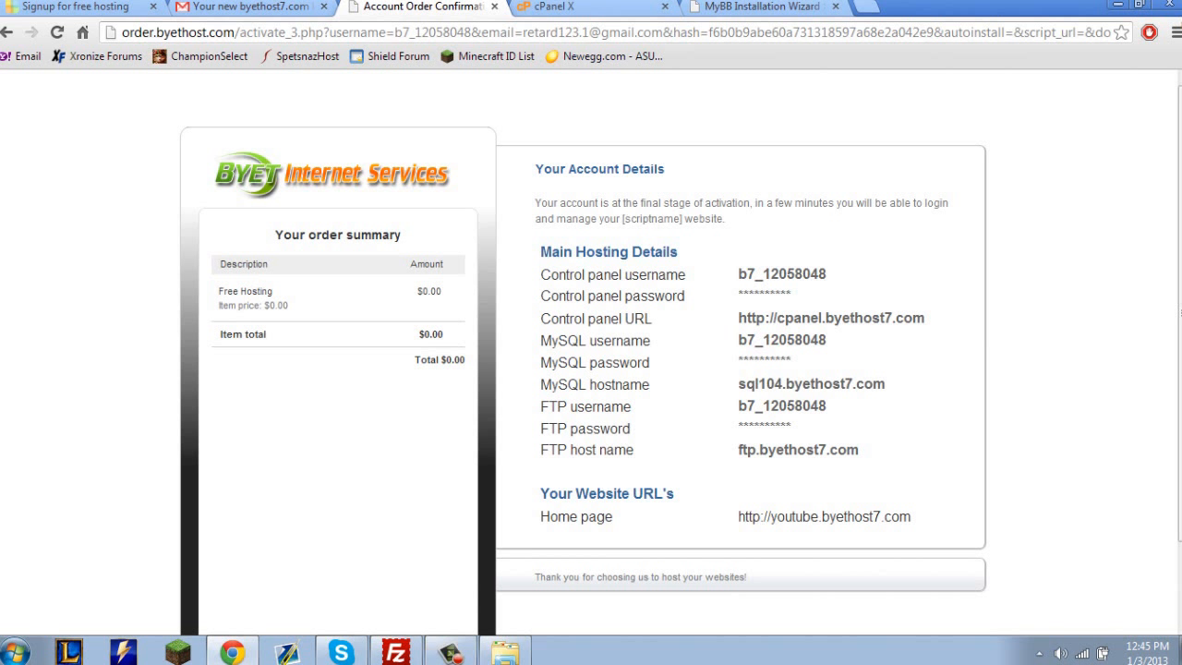
left_click(746, 7)
double_click(649, 387)
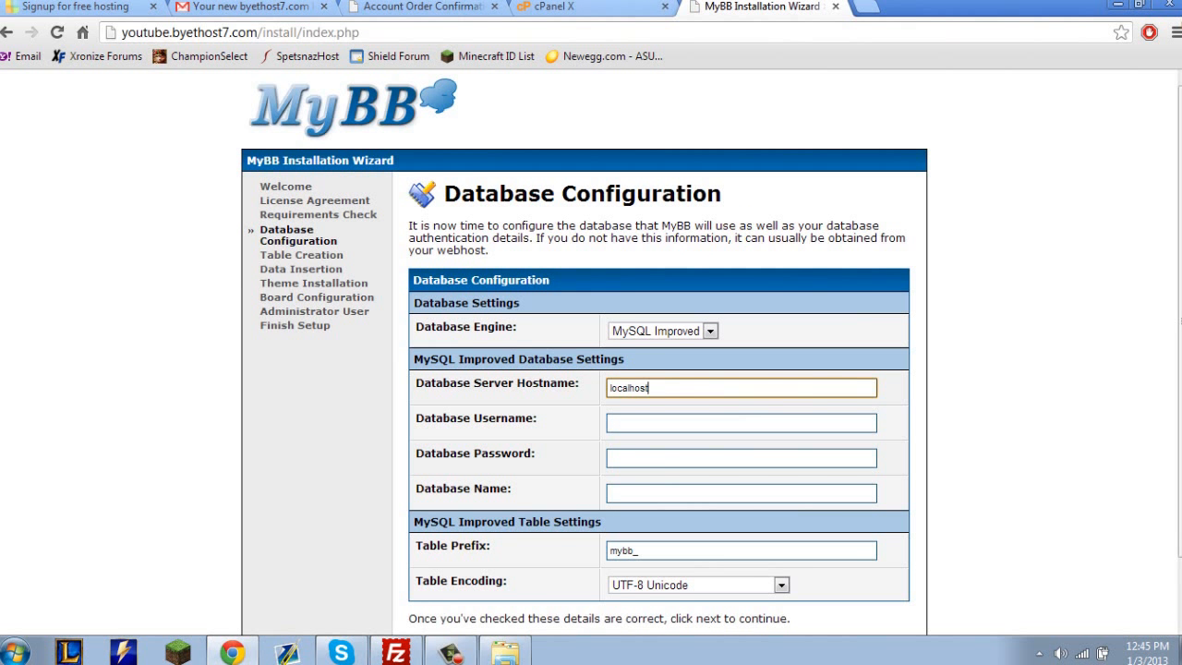
key("ctrl+v")
Copy the MySQL user name from the current databases list in cPanel and enter it as the installer's Database Username.
key("ctrl+shift+Tab")
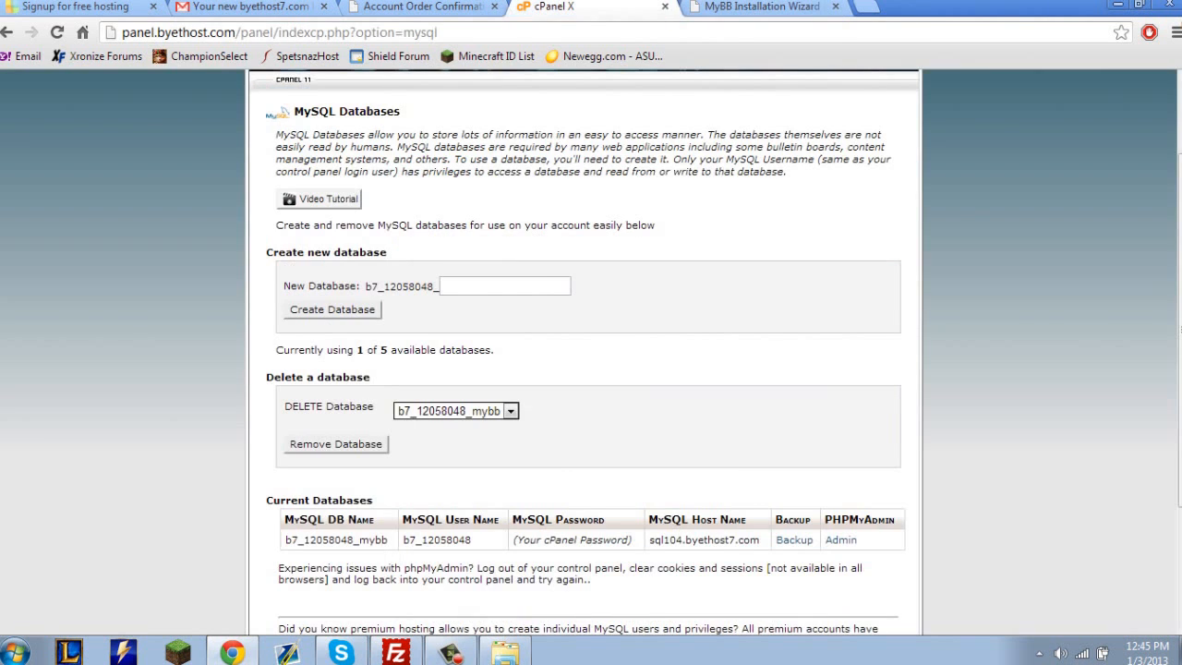
key("ctrl+shift+Tab")
key("ctrl+Tab")
key("ctrl+Tab")
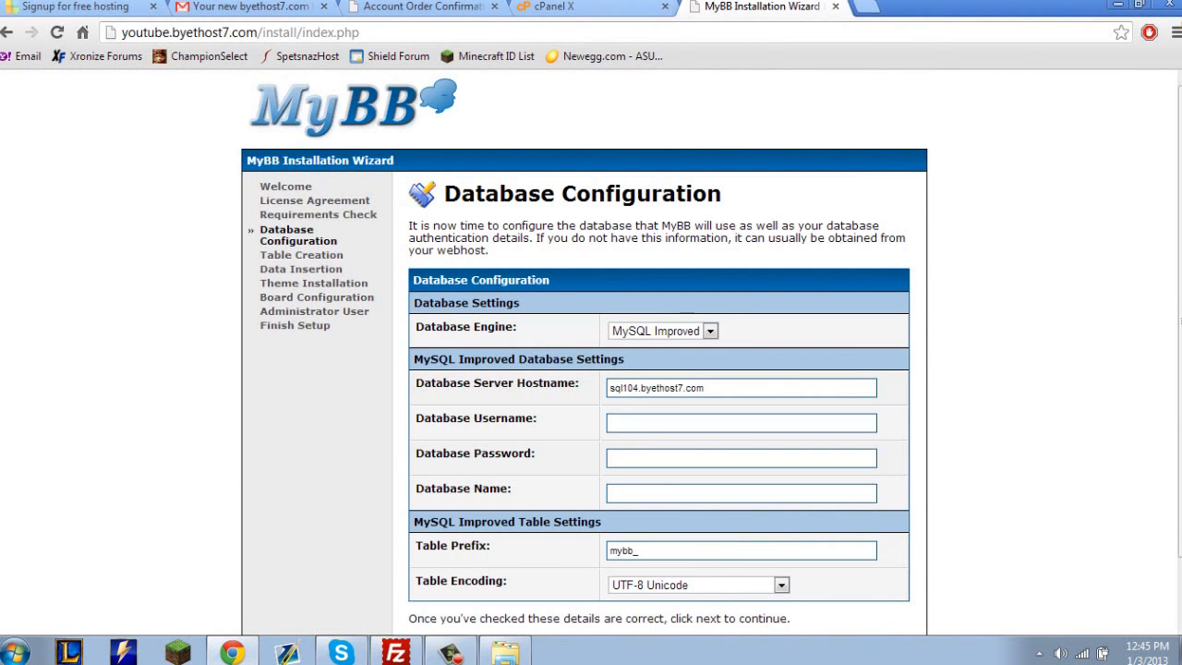
key("ctrl+shift+Tab")
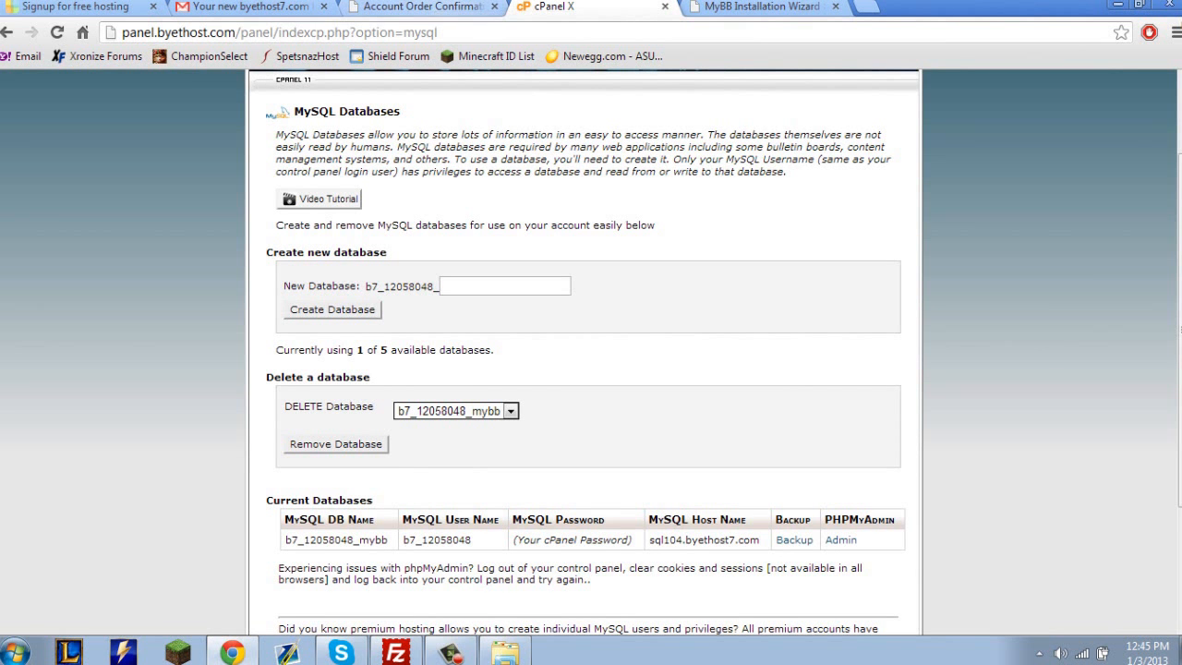
left_click_drag(472, 540, 403, 540)
key("ctrl+c")
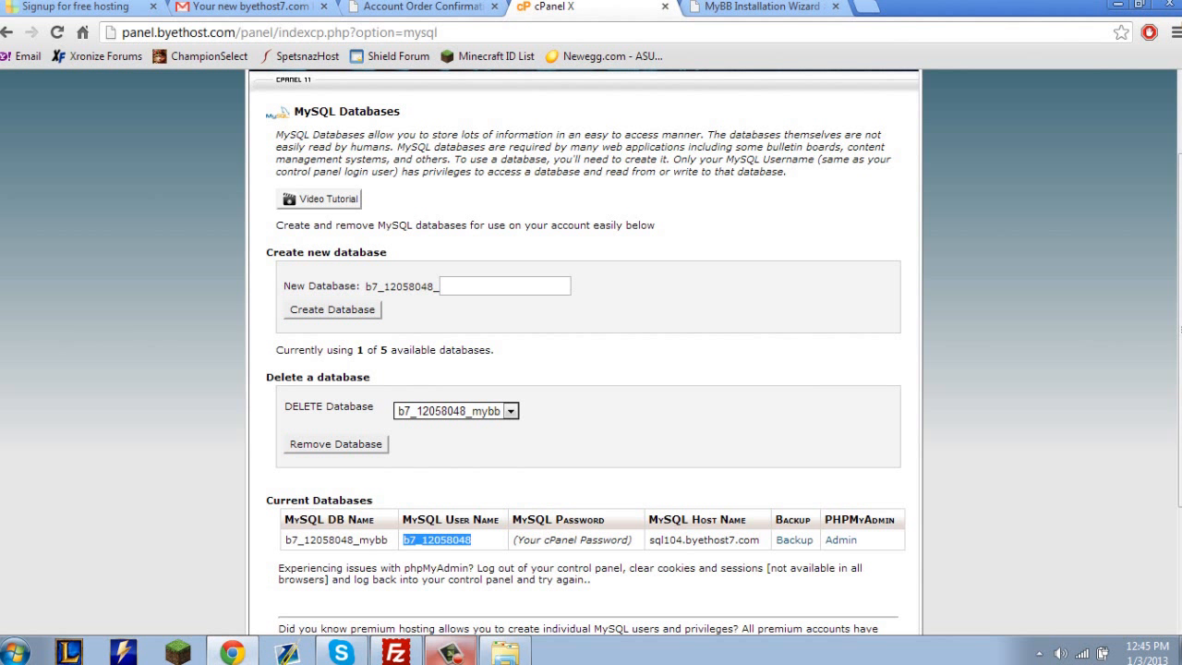
left_click(341, 652)
left_click(443, 490)
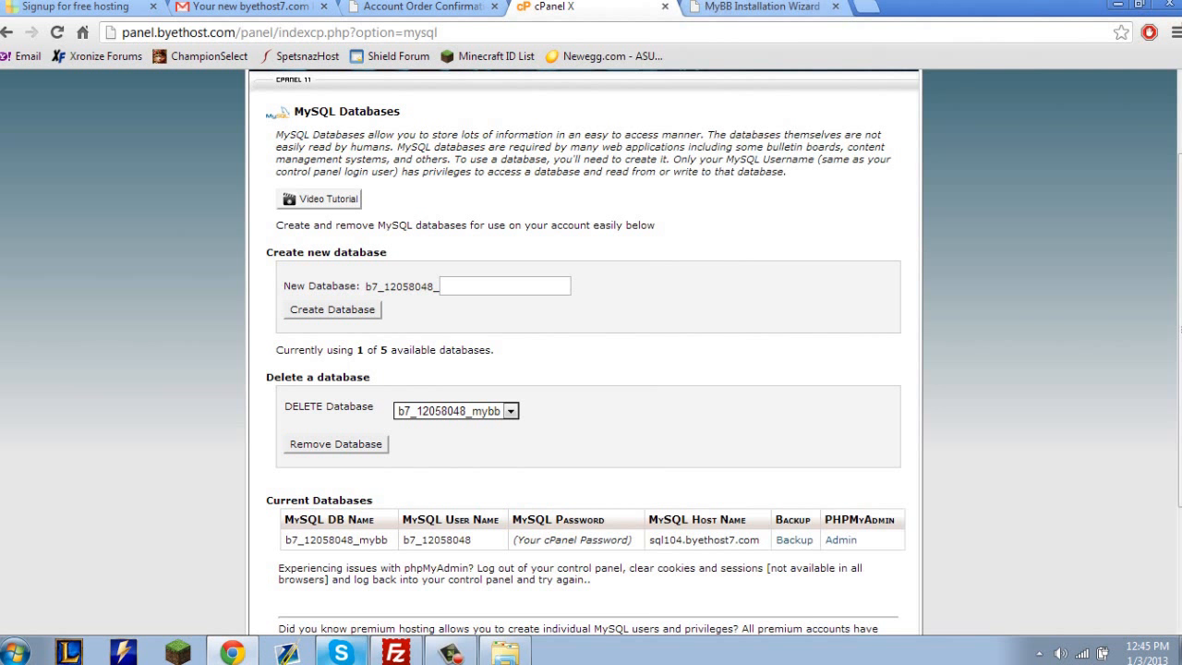
key("ctrl+Tab")
left_click(527, 419)
key("ctrl+v")
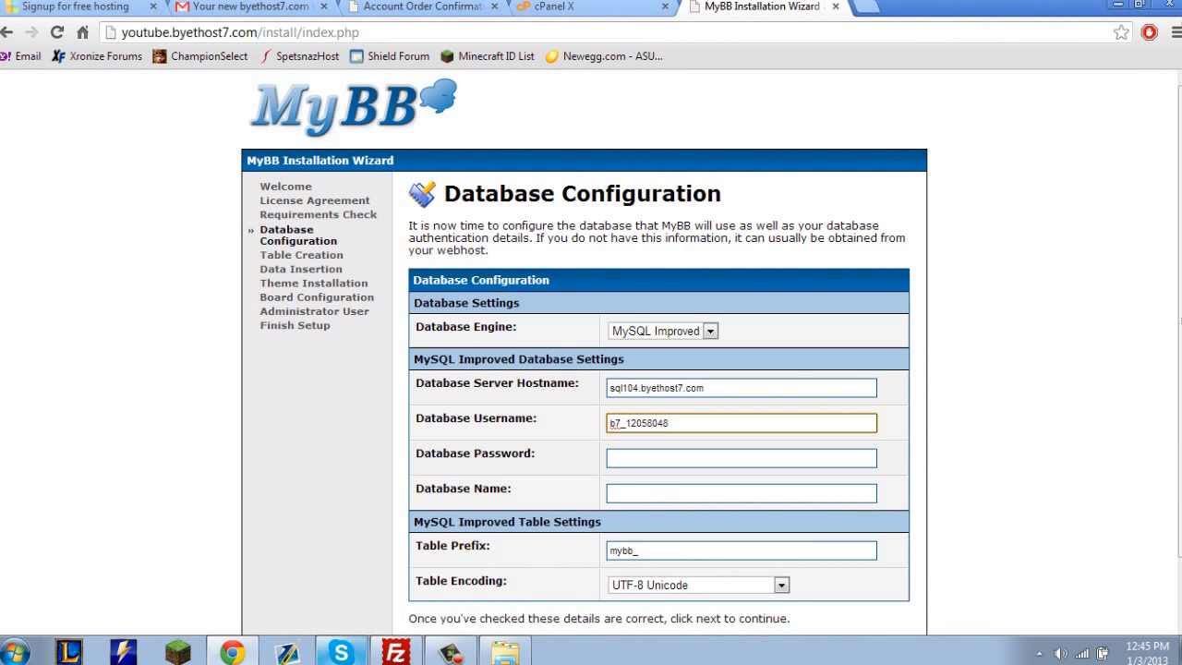
Enter the database password in the Database Configuration form, clearing the first attempt and retyping it.
key("Tab")
type("•")
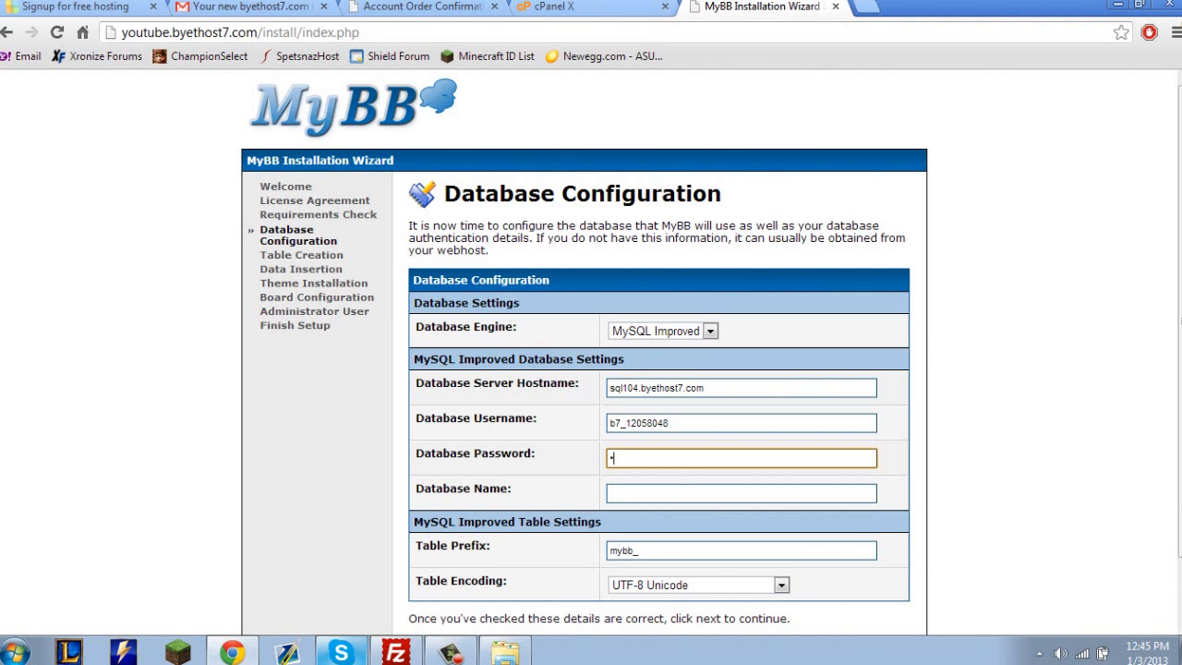
type("••••••")
key("ctrl+a")
key("BackSpace")
type("•••••••")
key("Tab")
Copy the full name of the mybb database from cPanel and enter it as the installer's Database Name.
left_click(589, 7)
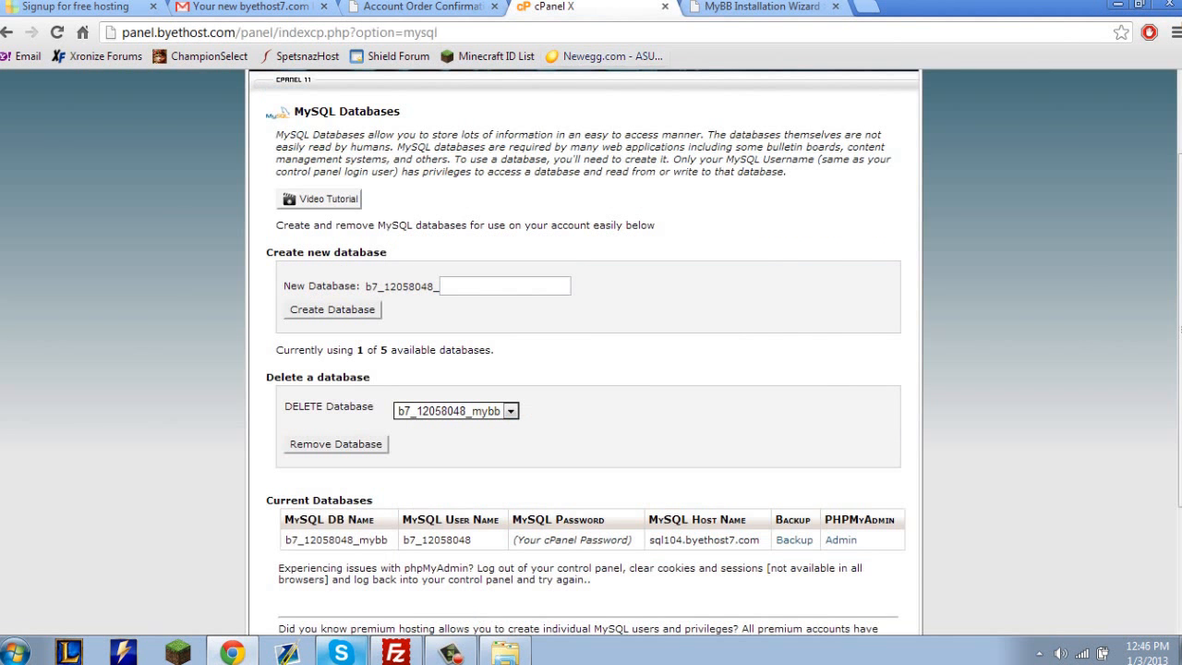
left_click(423, 7)
left_click(589, 7)
left_click_drag(394, 541, 284, 541)
key("ctrl+c")
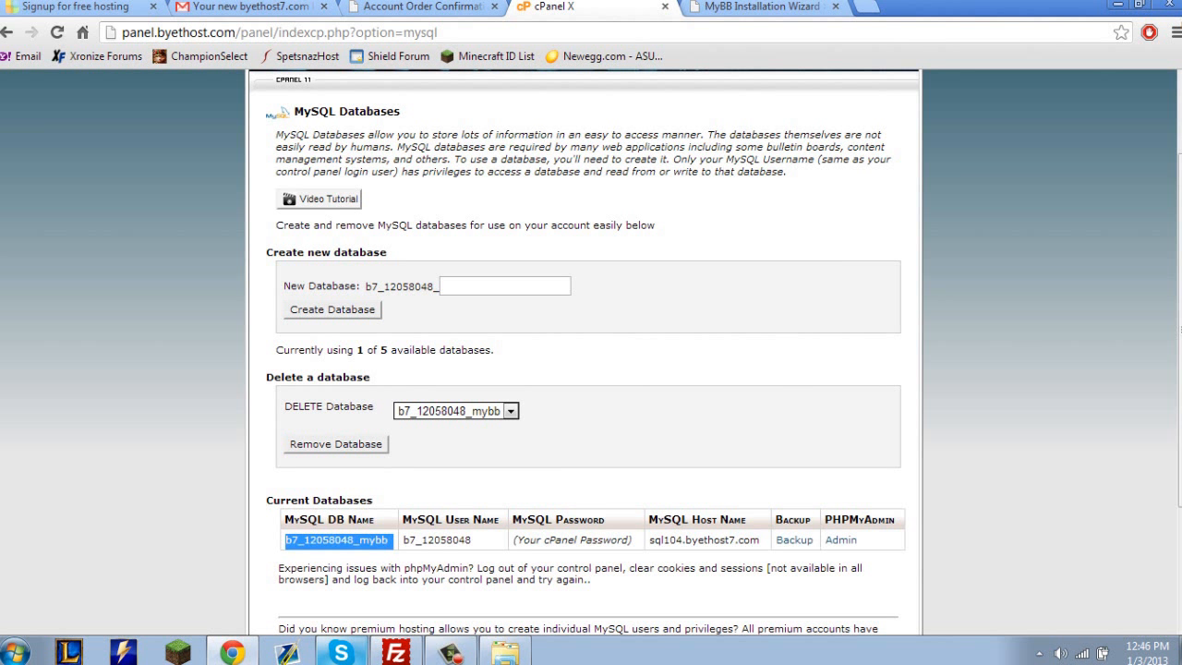
left_click(762, 6)
key("ctrl+v")
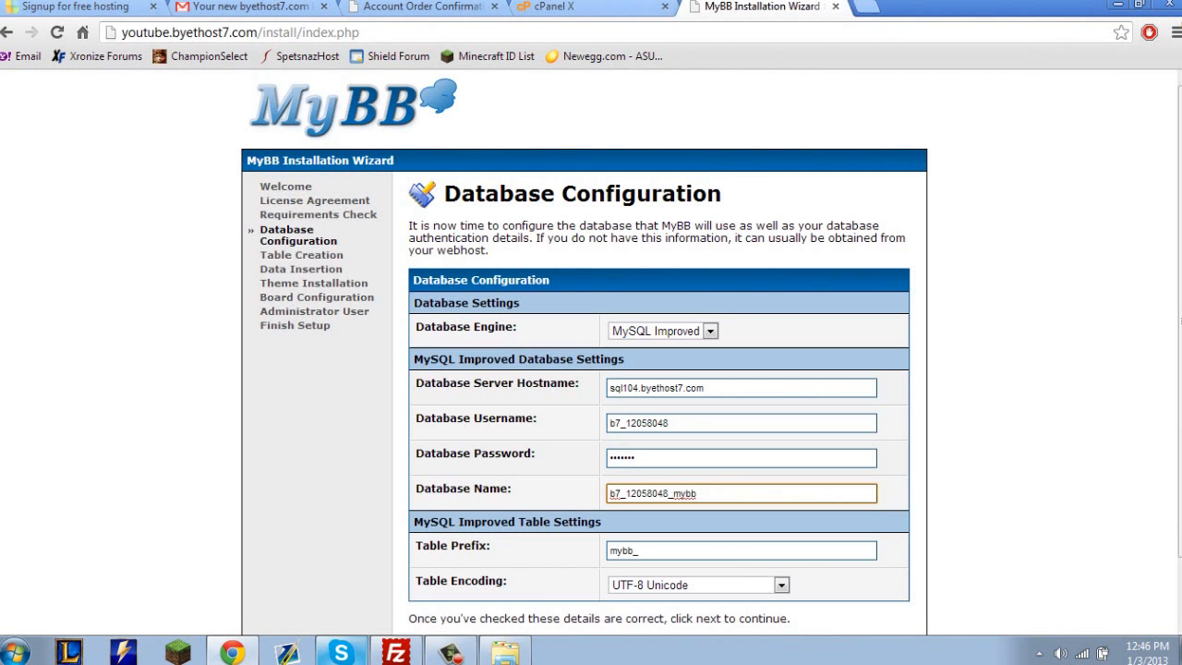
key("BackSpace")
type("b")
Keep the table prefix mybb_ and the UTF-8 Unicode table encoding, and submit the database configuration.
left_click_drag(702, 523, 702, 596)
left_click(702, 550)
double_click(701, 551)
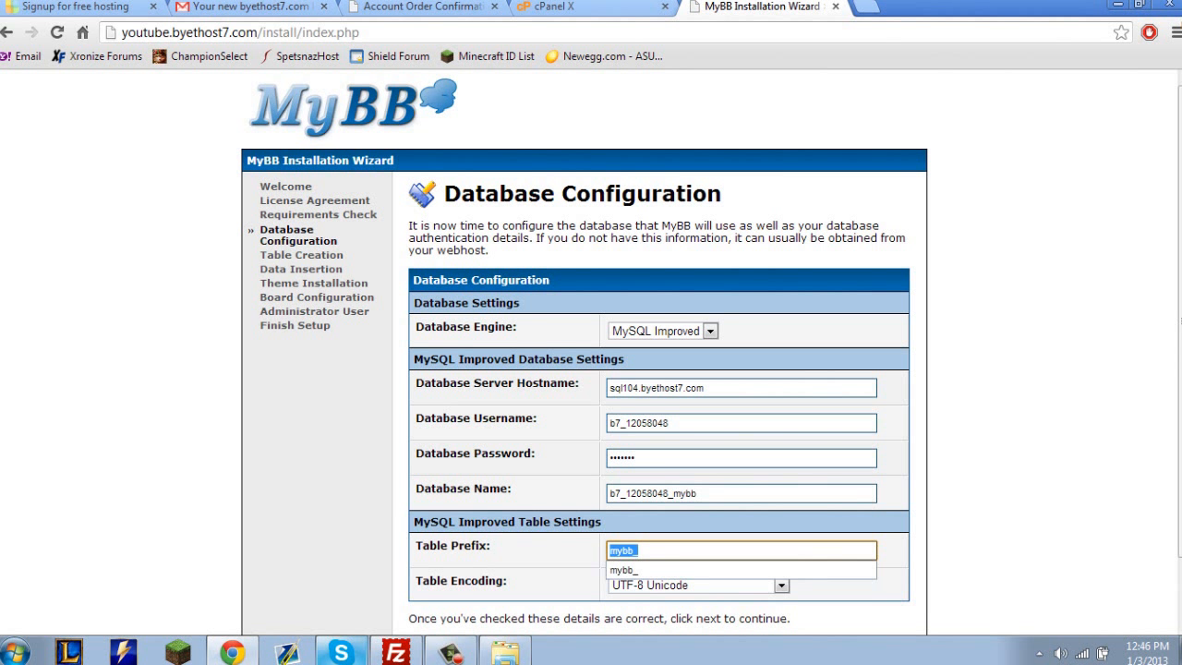
left_click(831, 585)
left_click(781, 586)
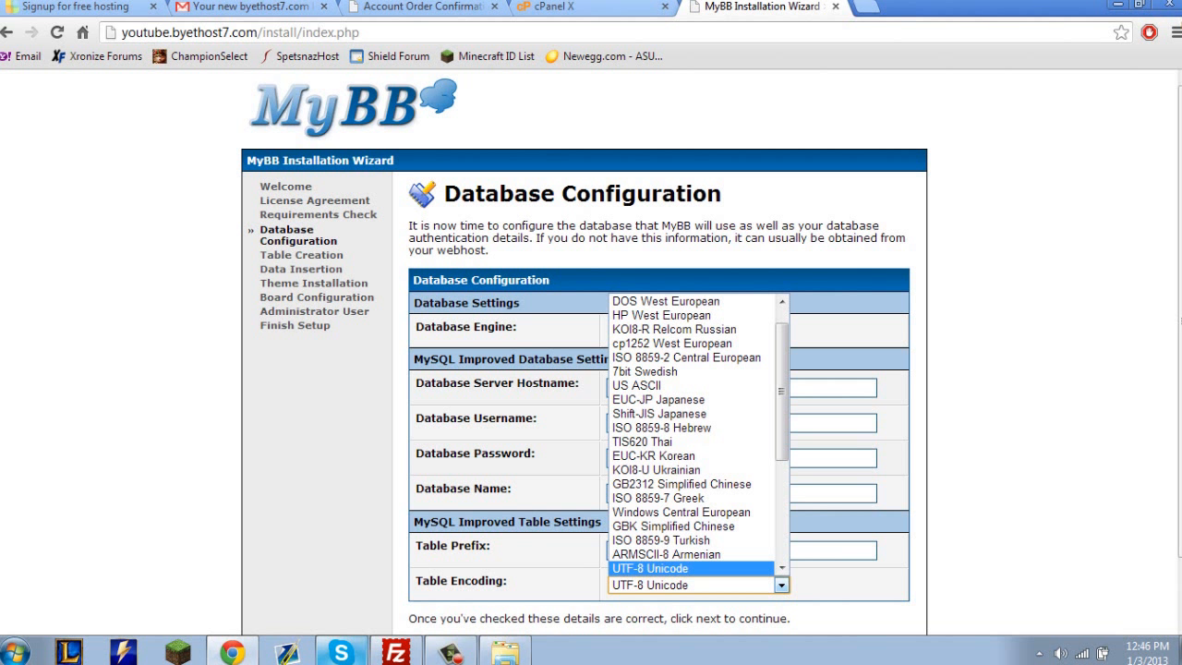
left_click(781, 585)
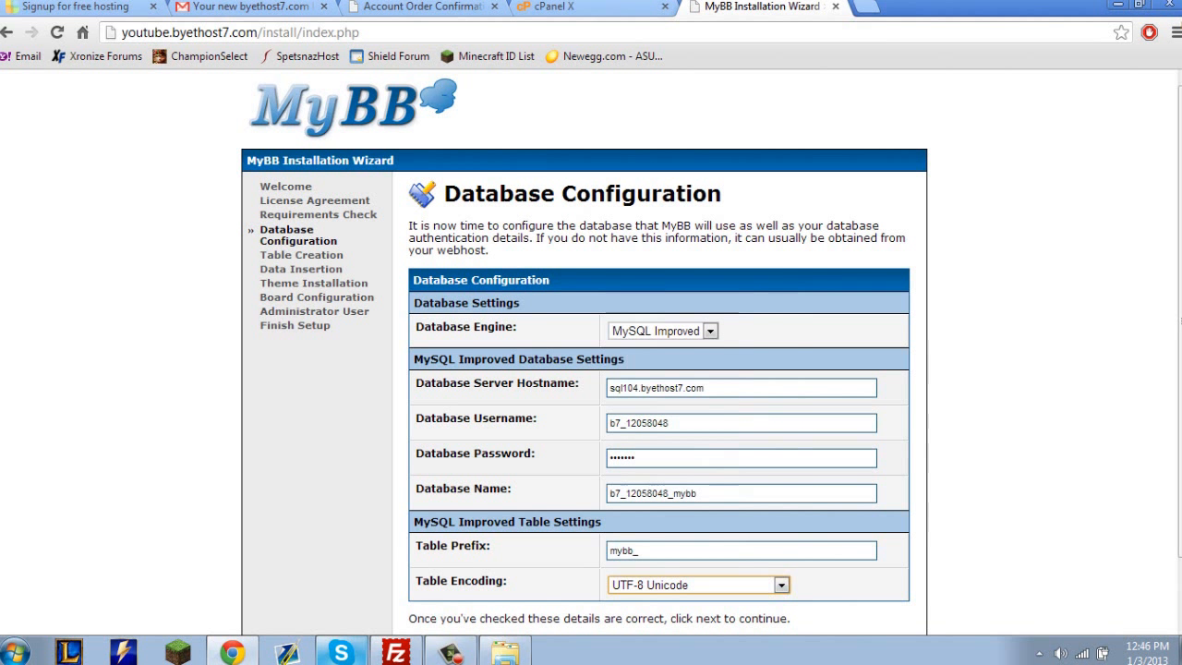
scroll(591, 370, "down", 1)
left_click(664, 315)
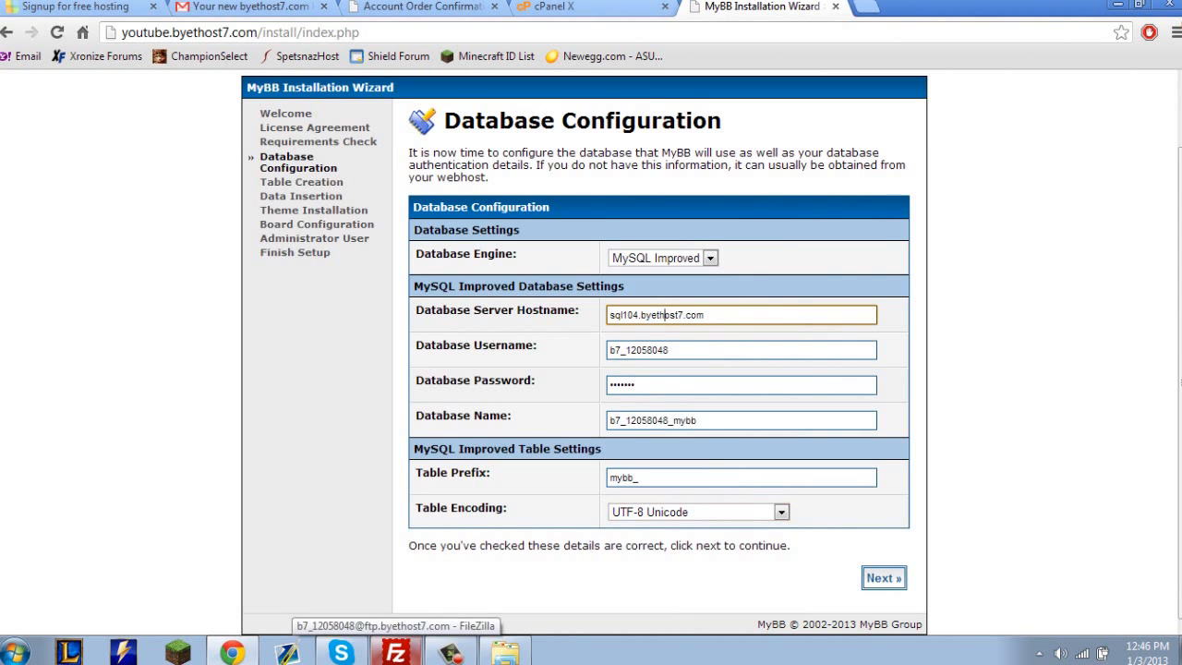
left_click(573, 332)
left_click(884, 578)
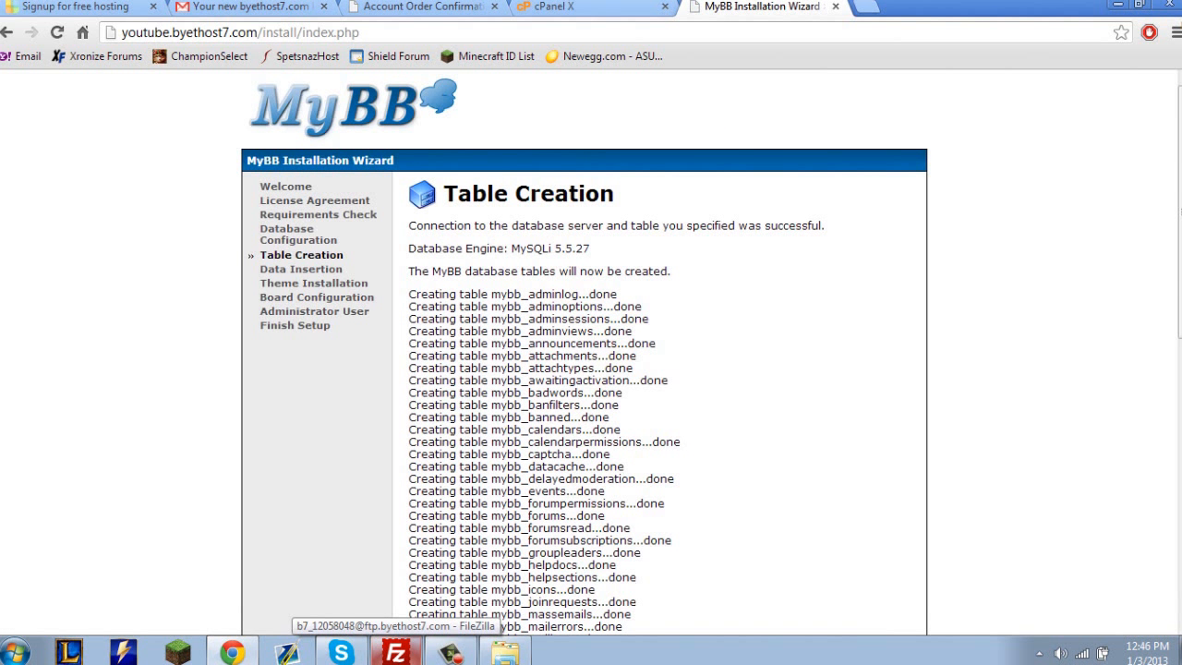
Review the Table Creation results and continue through Data Insertion and Theme Installation to Board Configuration.
left_click_drag(408, 225, 647, 307)
left_click(647, 306)
scroll(591, 351, "down", 7)
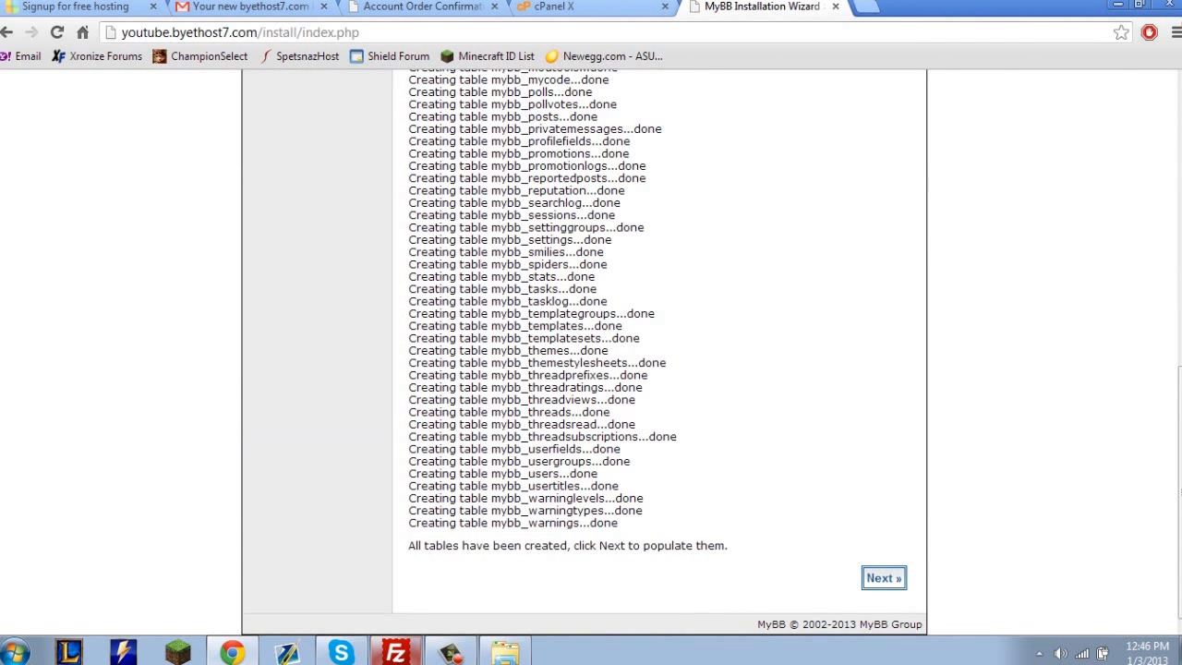
left_click(883, 578)
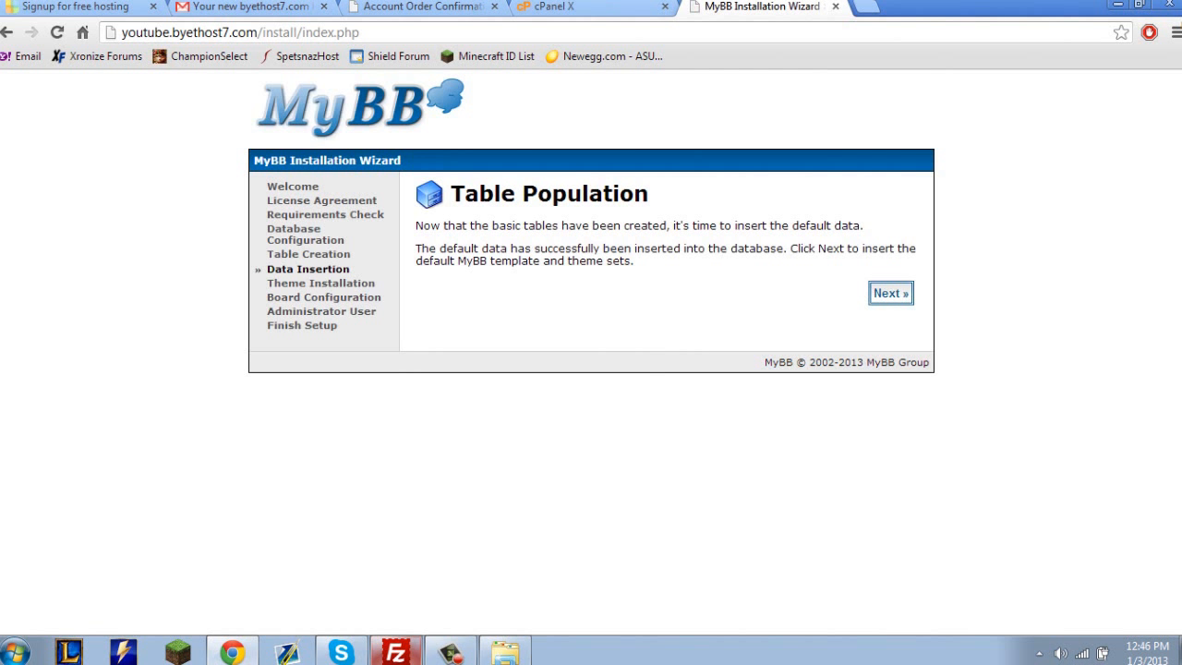
key("Return")
key("Return")
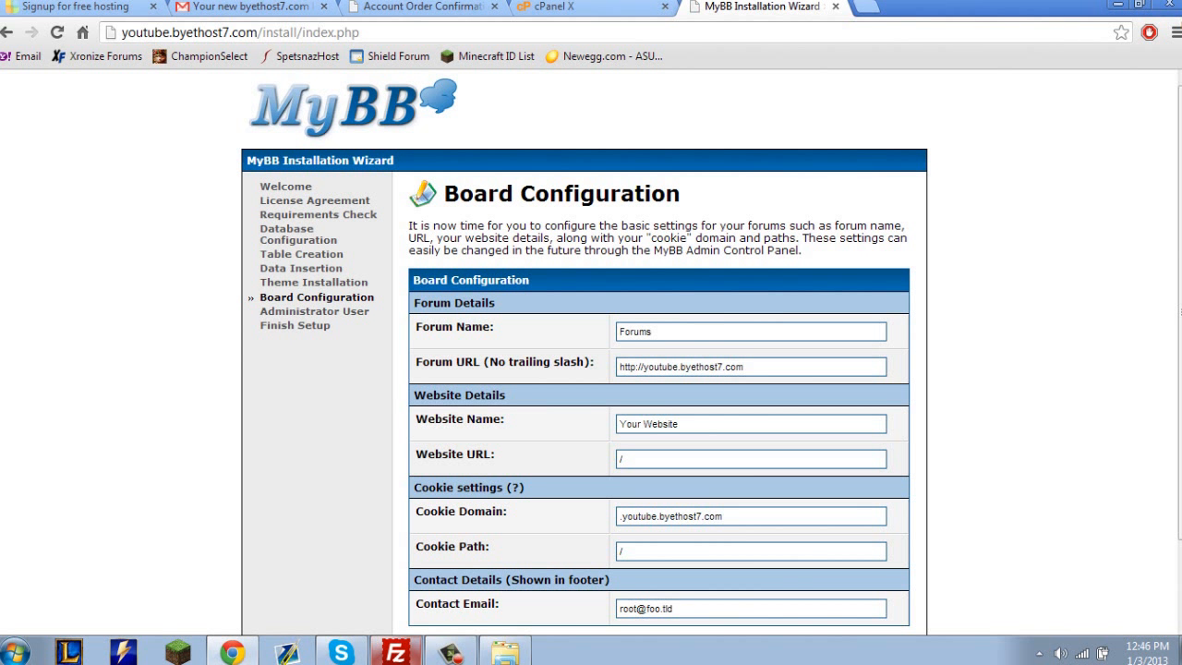
double_click(658, 331)
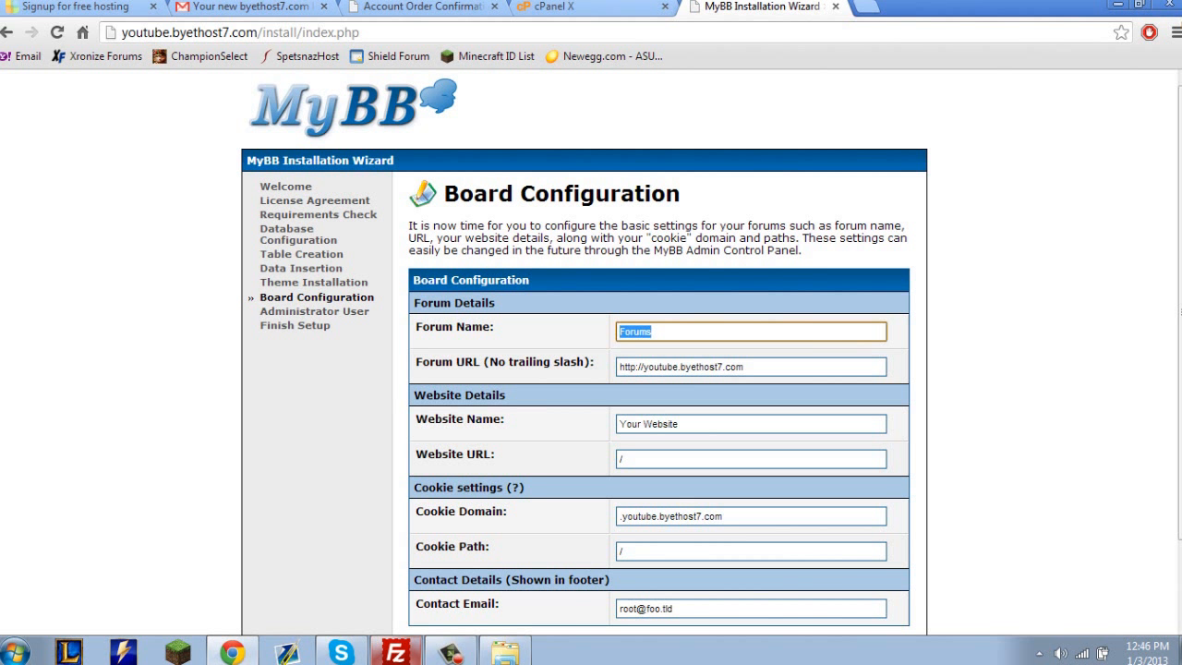
type("Youtube")
key("Tab")
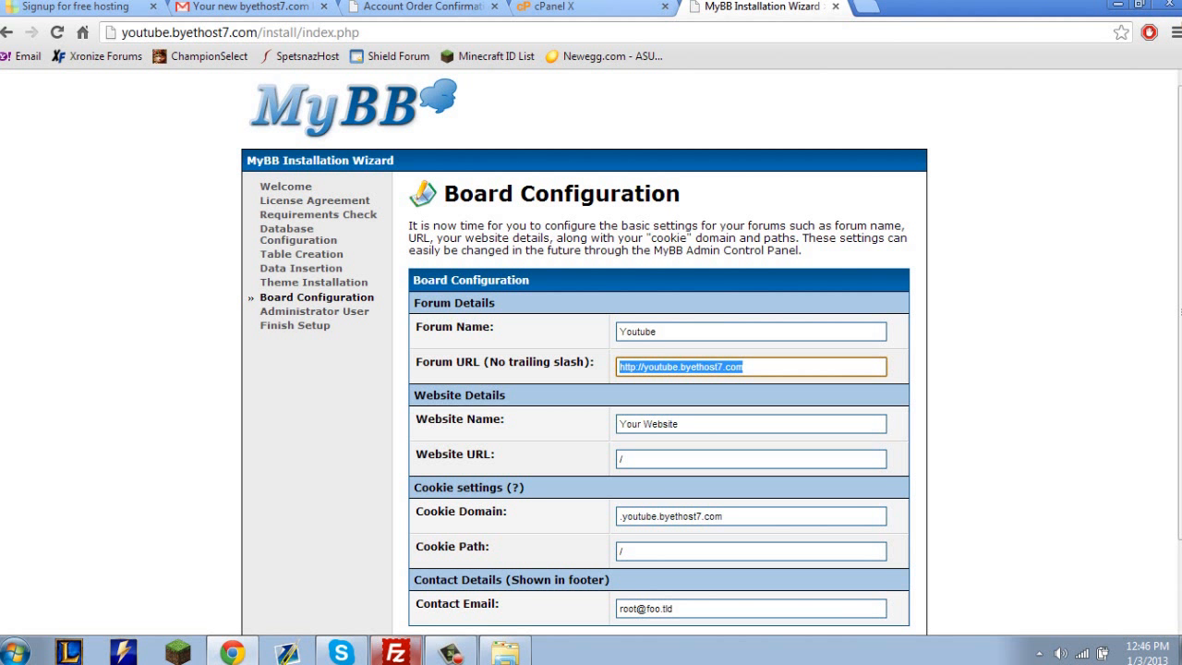
left_click(686, 366)
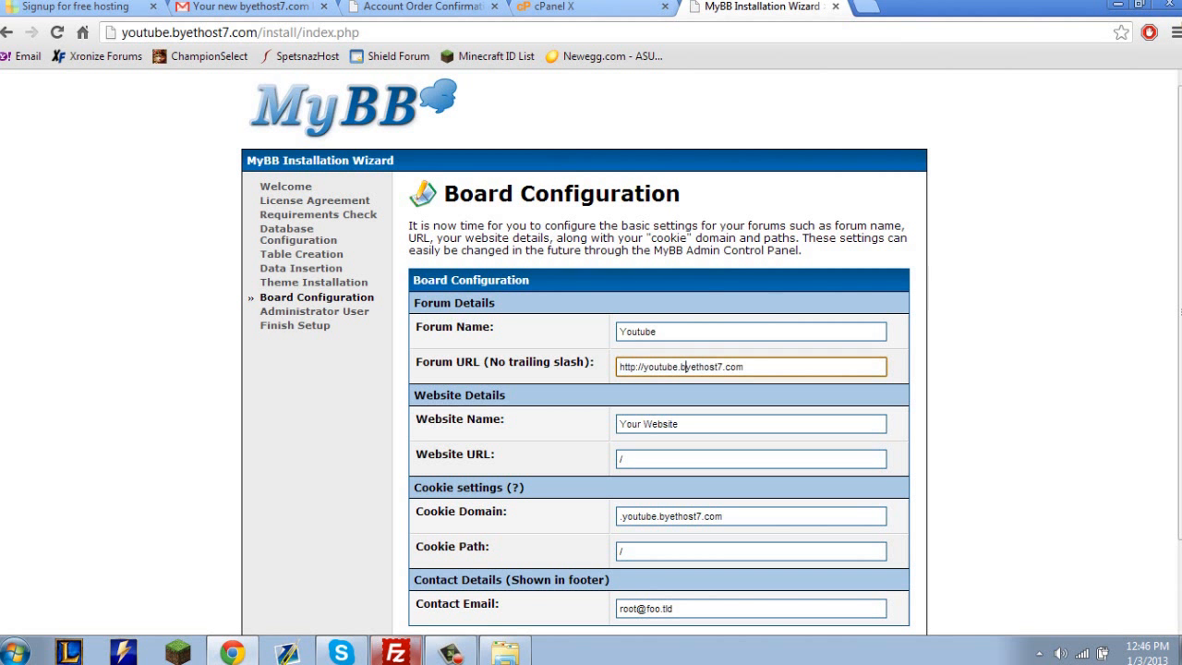
Set the website name to Youtube in the Website Details.
left_click_drag(684, 424, 615, 424)
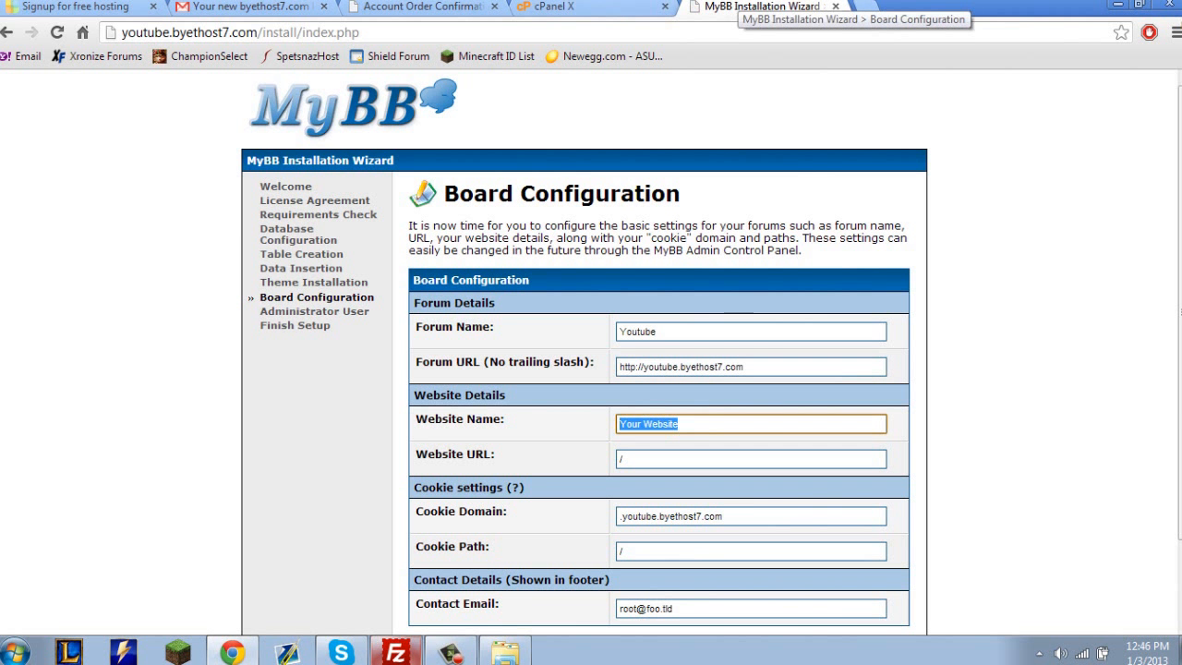
left_click(591, 7)
left_click(434, 6)
key("ctrl+shift+Tab")
key("ctrl+shift+Tab")
key("ctrl+shift+Tab")
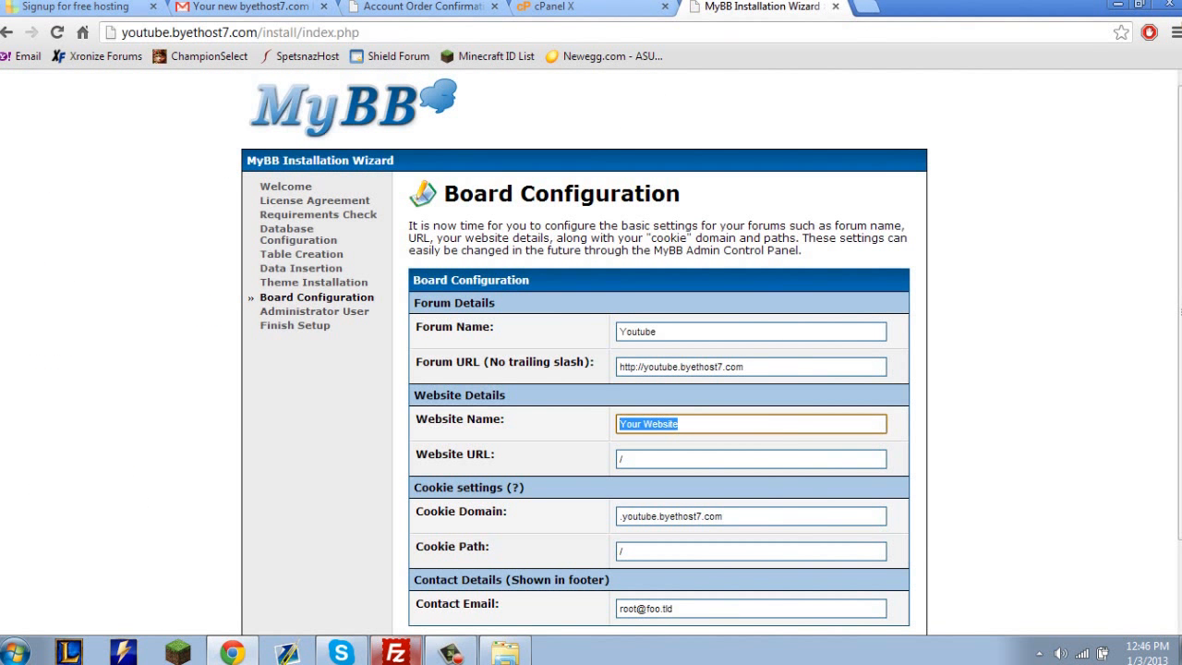
type("Youtube")
key("Tab")
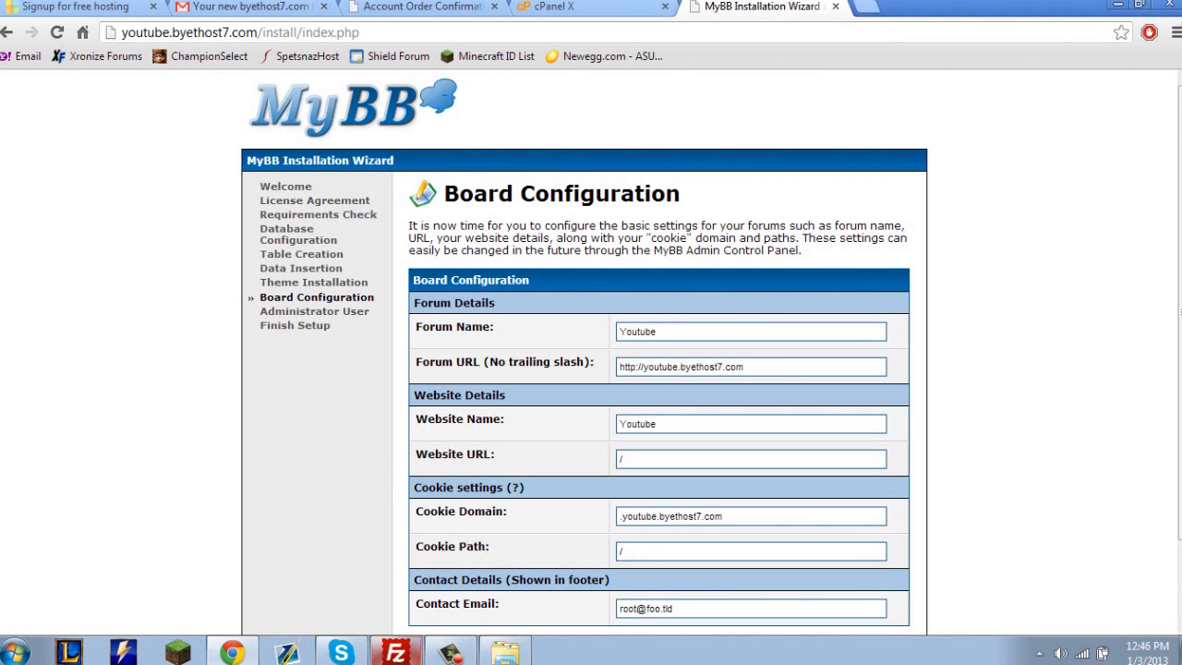
Review the cookie settings, keeping the cookie domain .youtube.byethost7.com and the cookie path /.
scroll(591, 370, "down", 2)
left_click(664, 429)
left_click(670, 463)
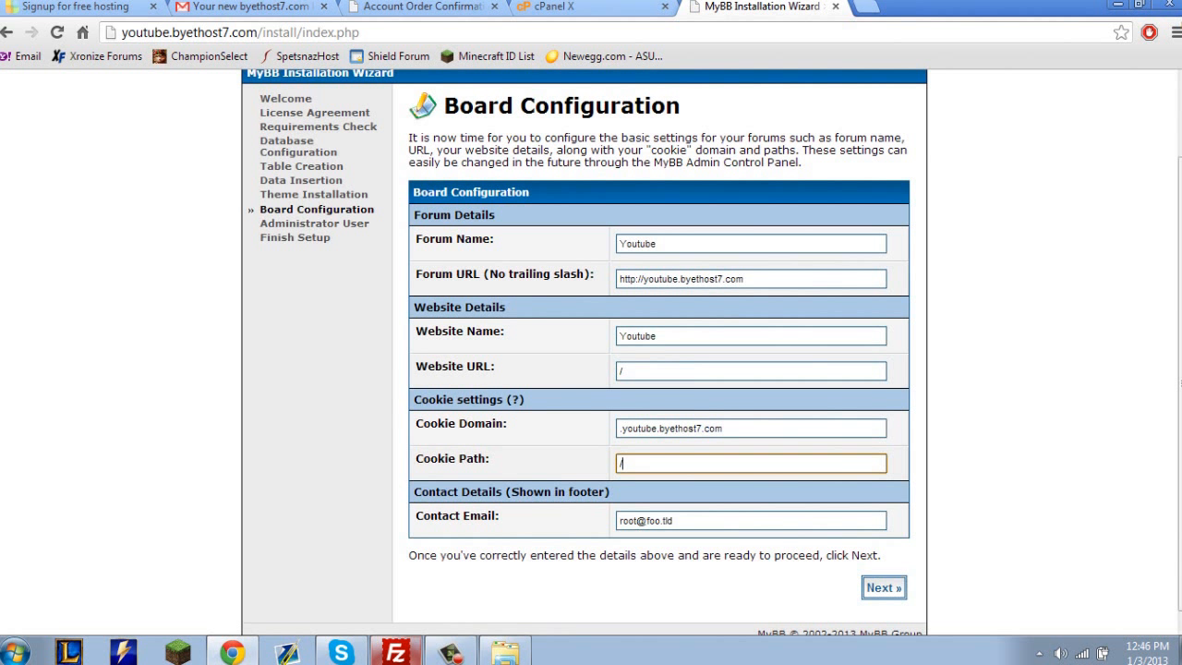
left_click(675, 428)
key("Tab")
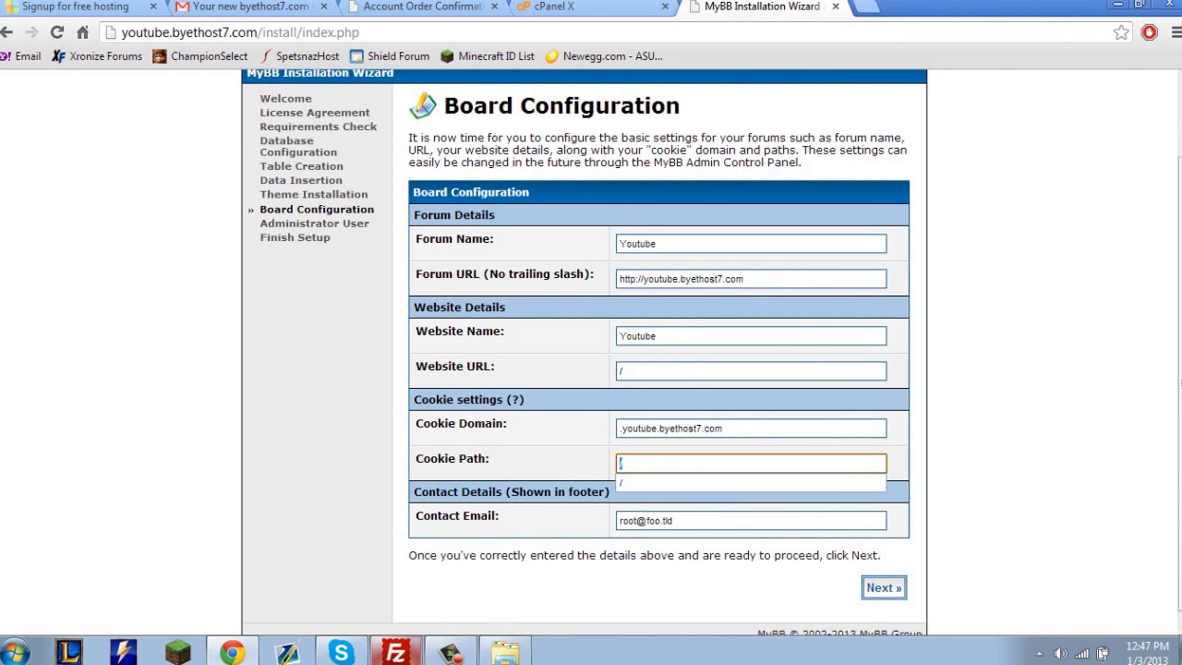
Replace the placeholder contact email with the site owner's email address and submit the board configuration.
key("Tab")
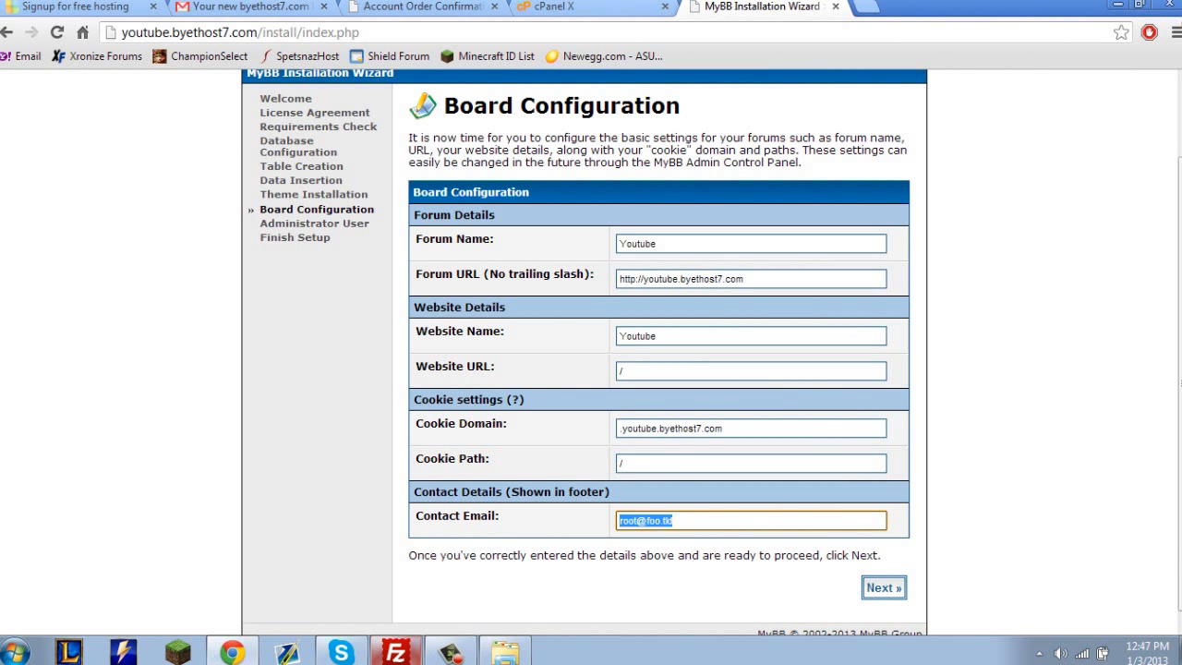
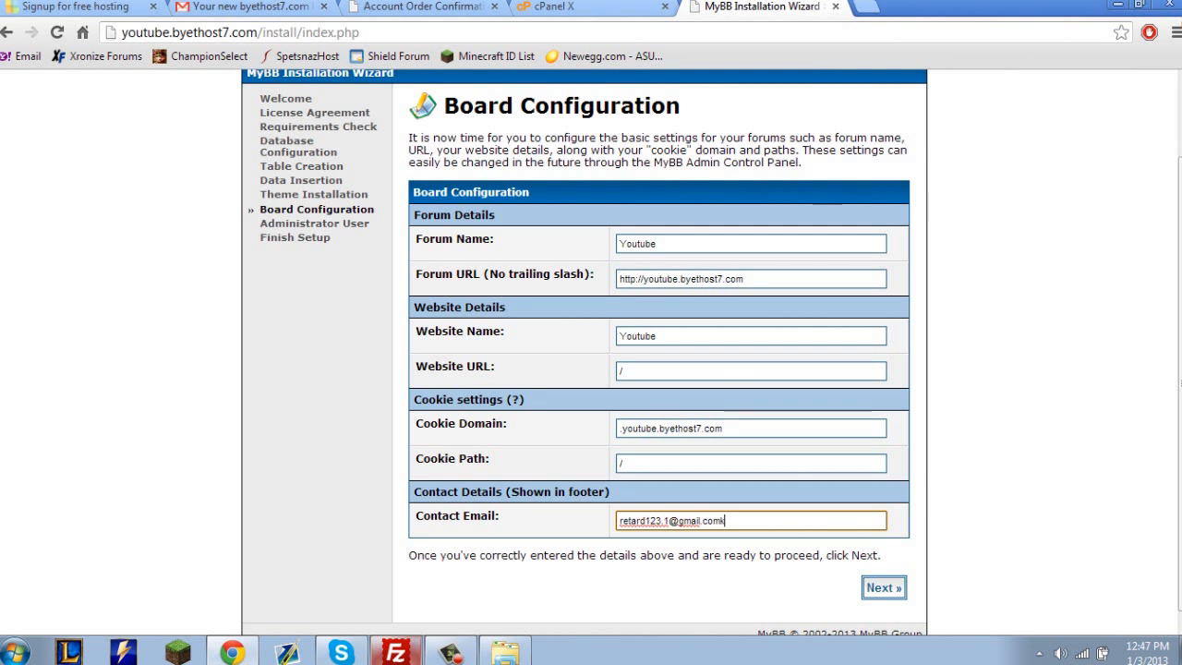
key("Return")
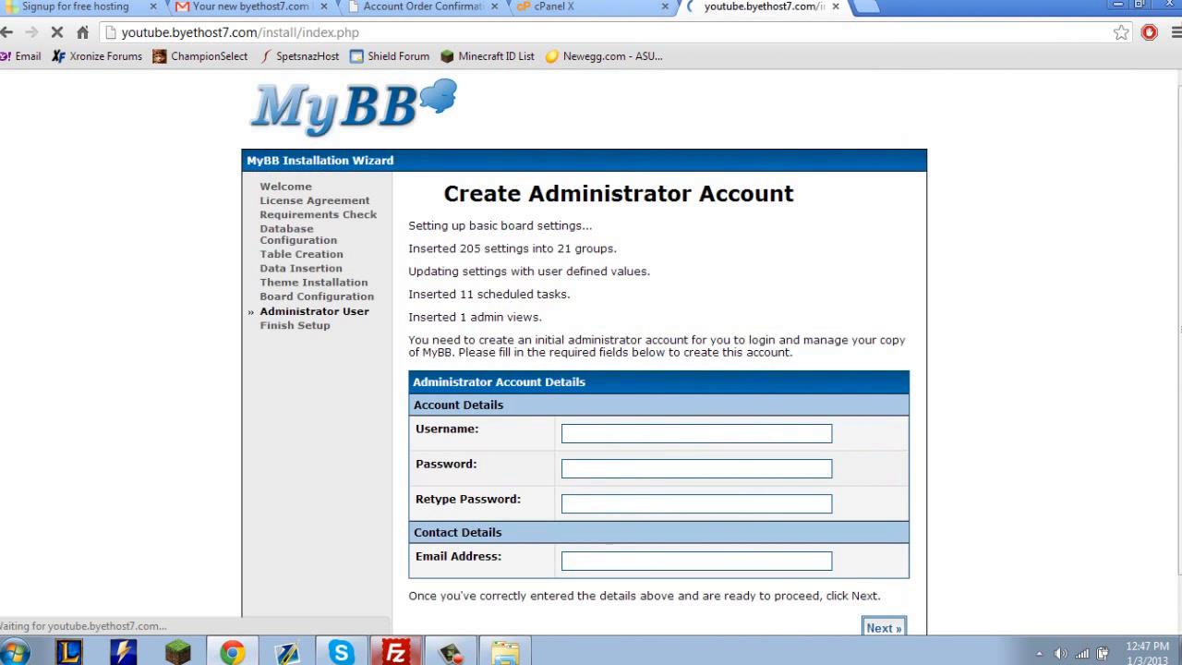
Set the administrator account's username to Admin.
left_click_drag(545, 193, 571, 293)
left_click(591, 304)
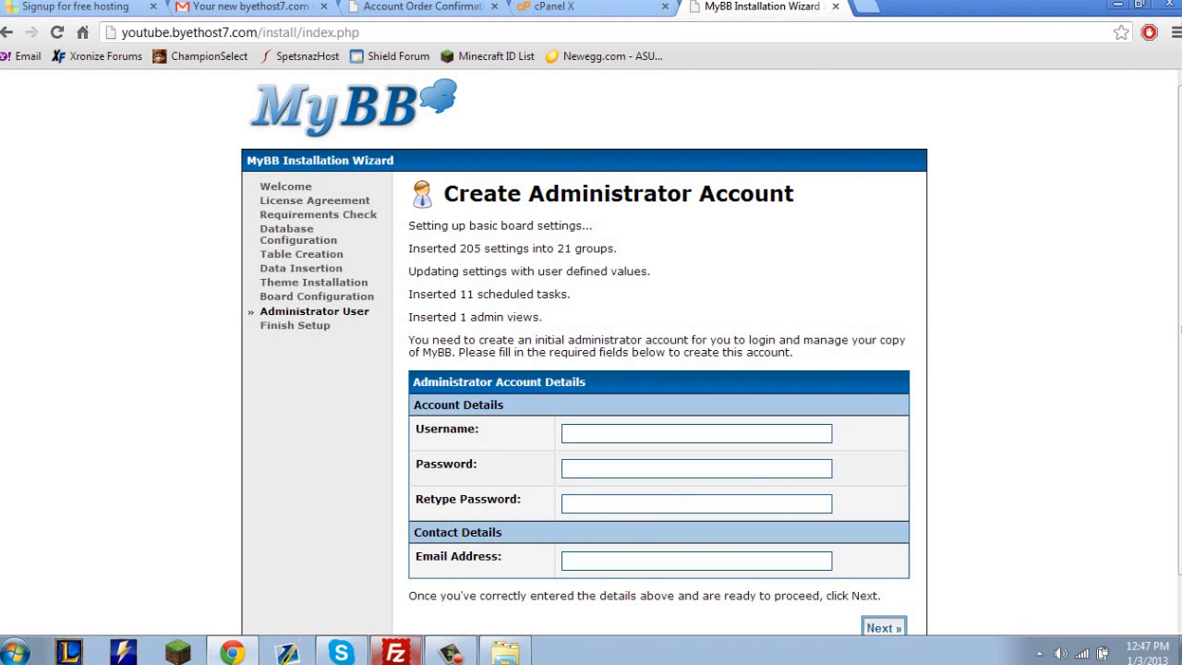
left_click(647, 433)
type("Admin")
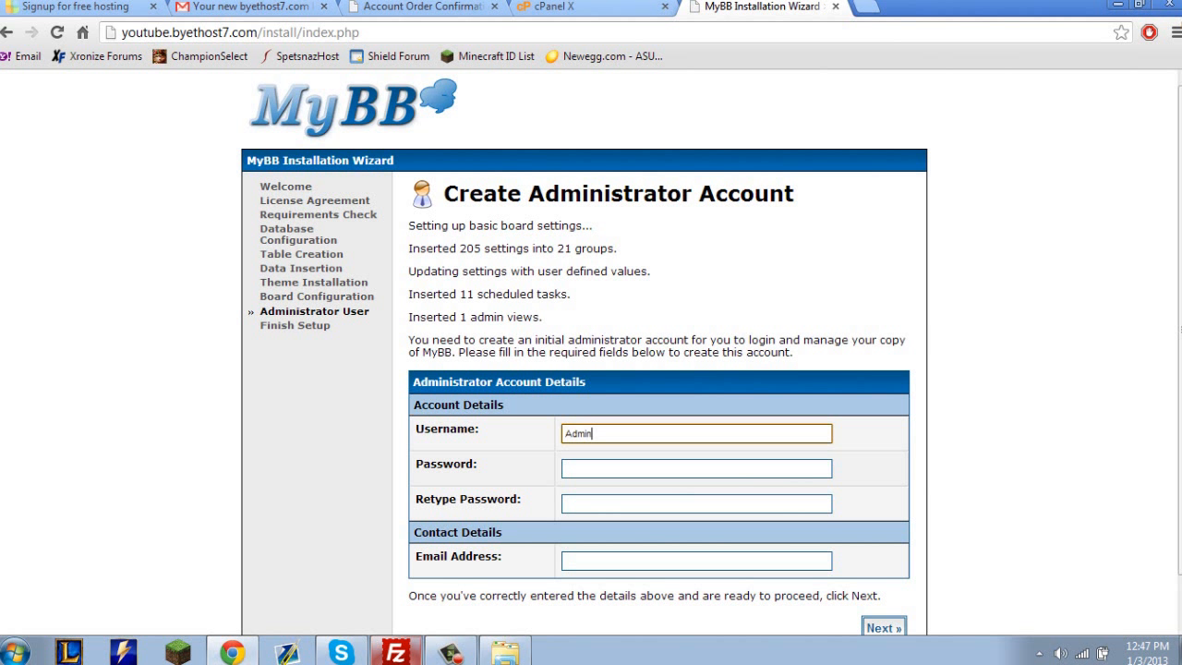
key("Tab")
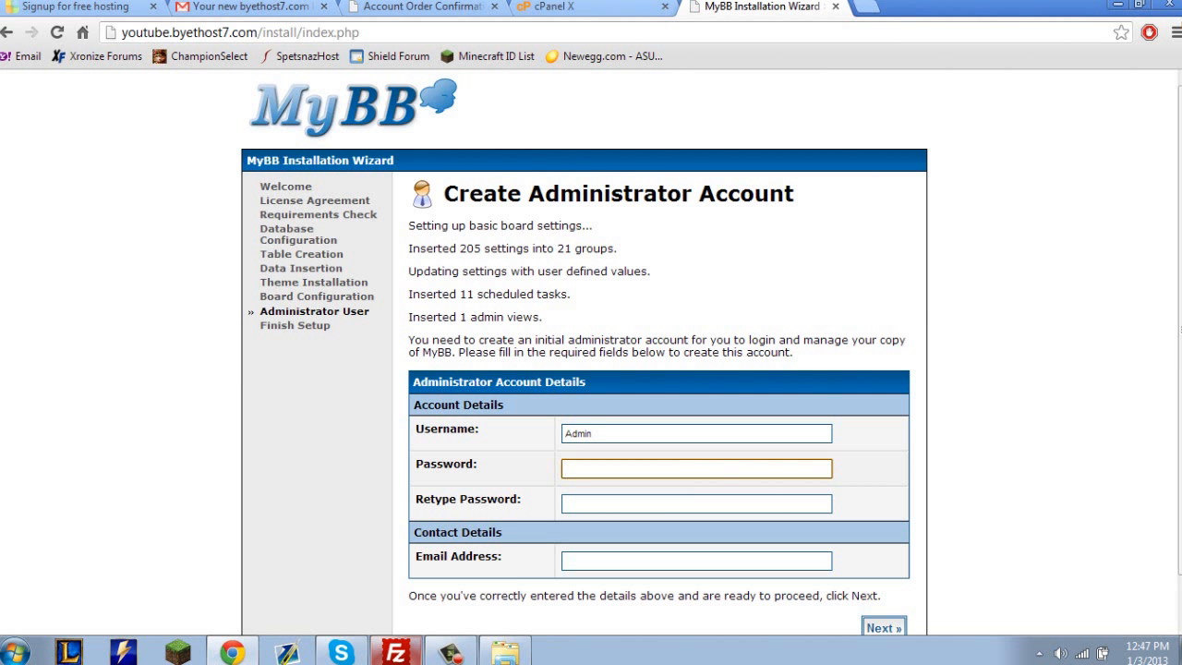
Enter the administrator account password and repeat it in the Retype Password field.
type("•••")
key("BackSpace")
key("BackSpace")
key("BackSpace")
type("•••••••")
key("Tab")
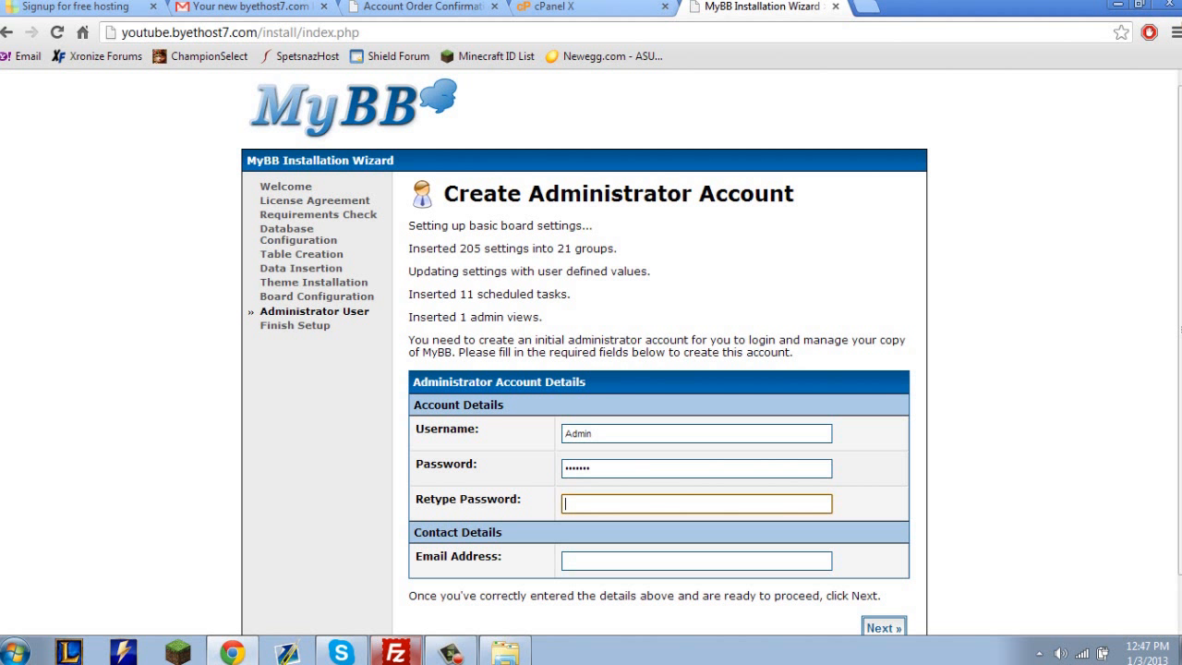
type("•••••••")
key("Tab")
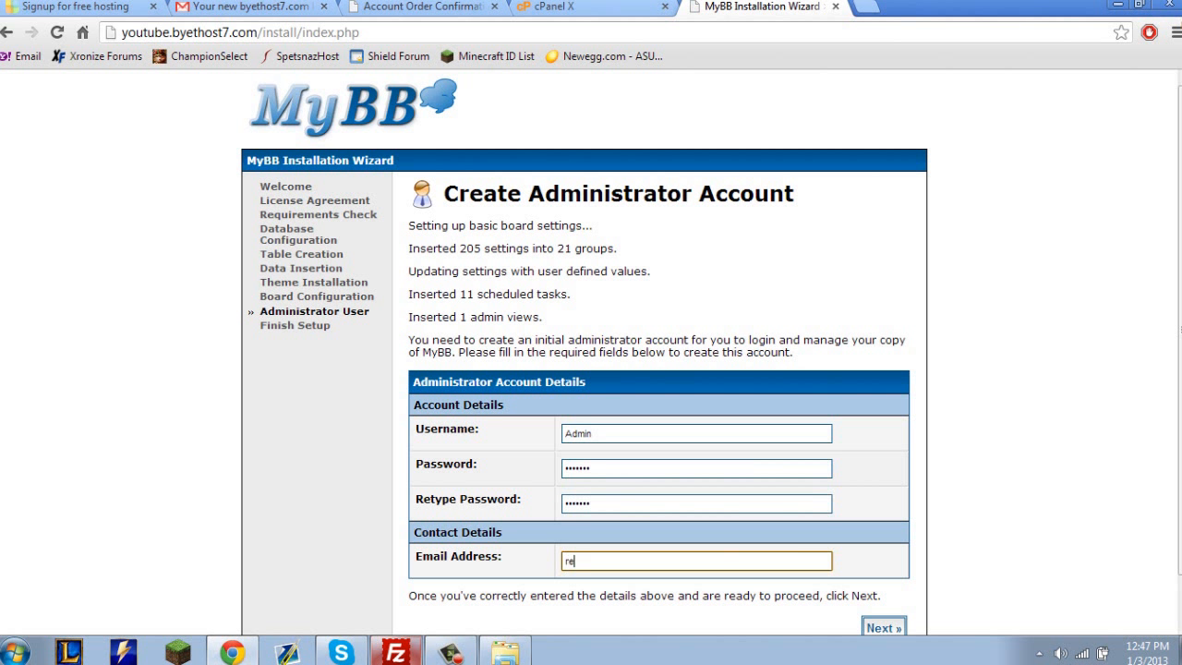
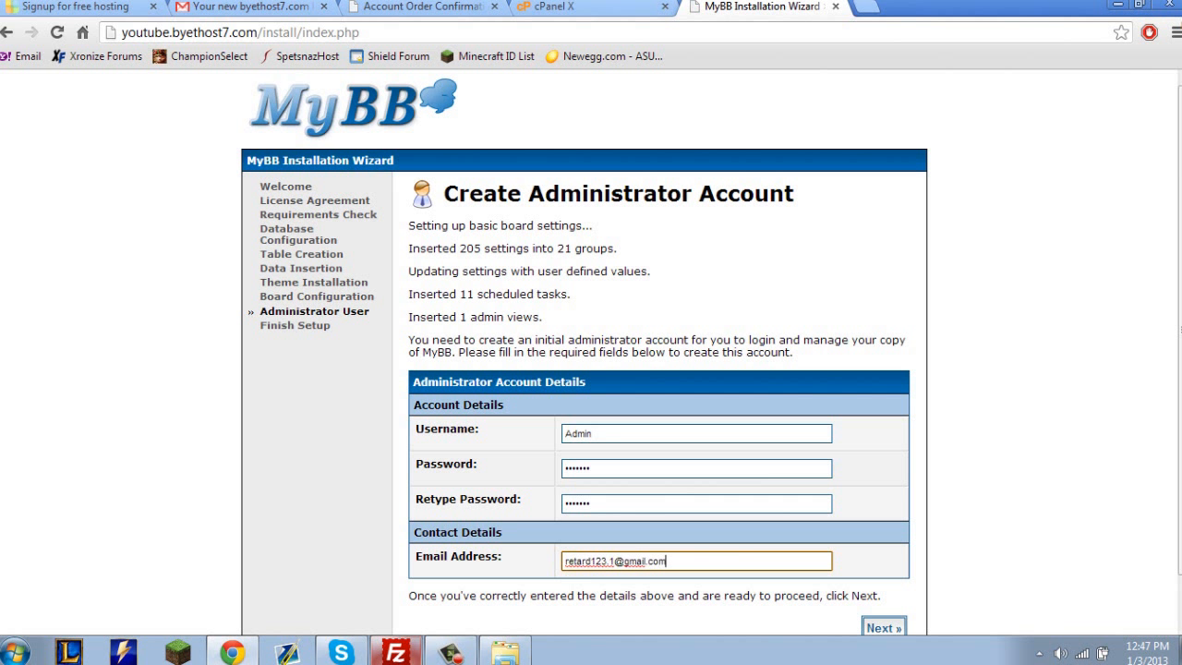
Fill in the administrator's email address and submit the account details to finish the setup.
scroll(659, 370, "down", 1)
left_click(884, 578)
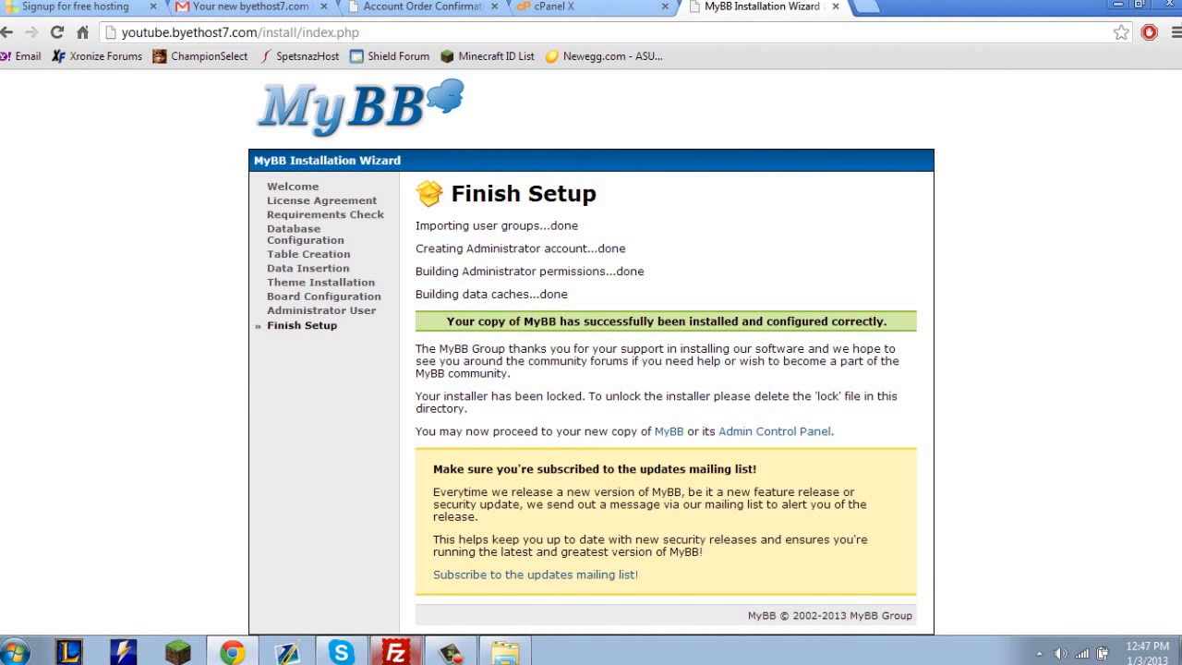
Review the Finish Setup results and proceed to the new copy of MyBB.
left_click_drag(610, 321, 552, 226)
left_click(551, 227)
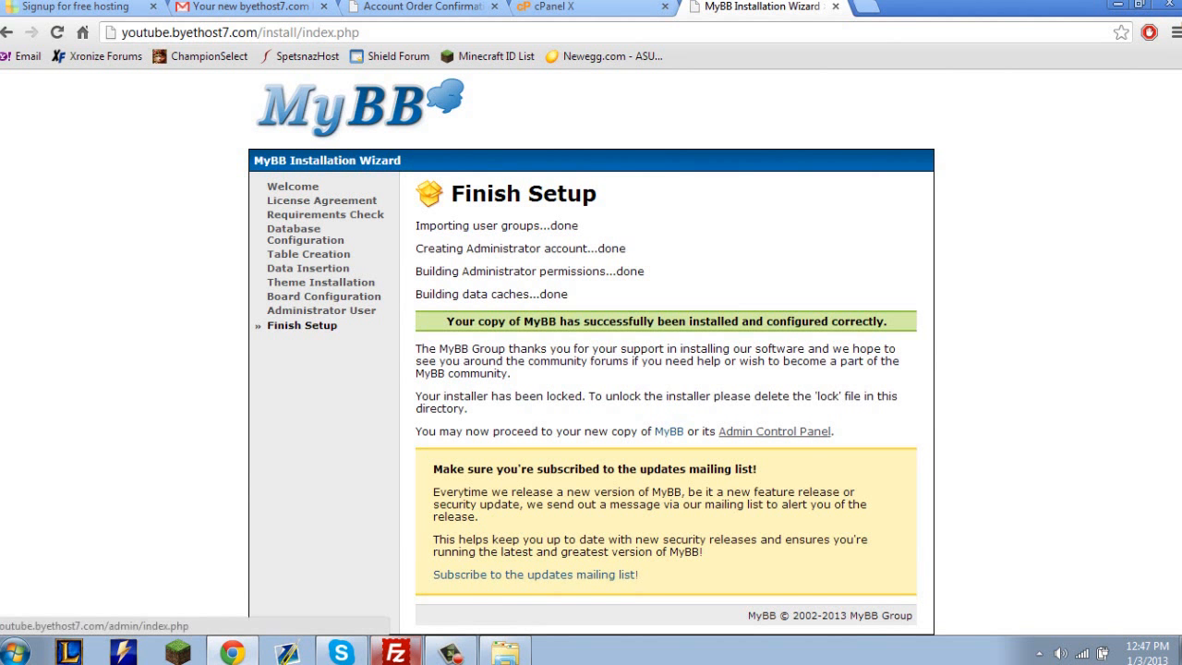
left_click(669, 432)
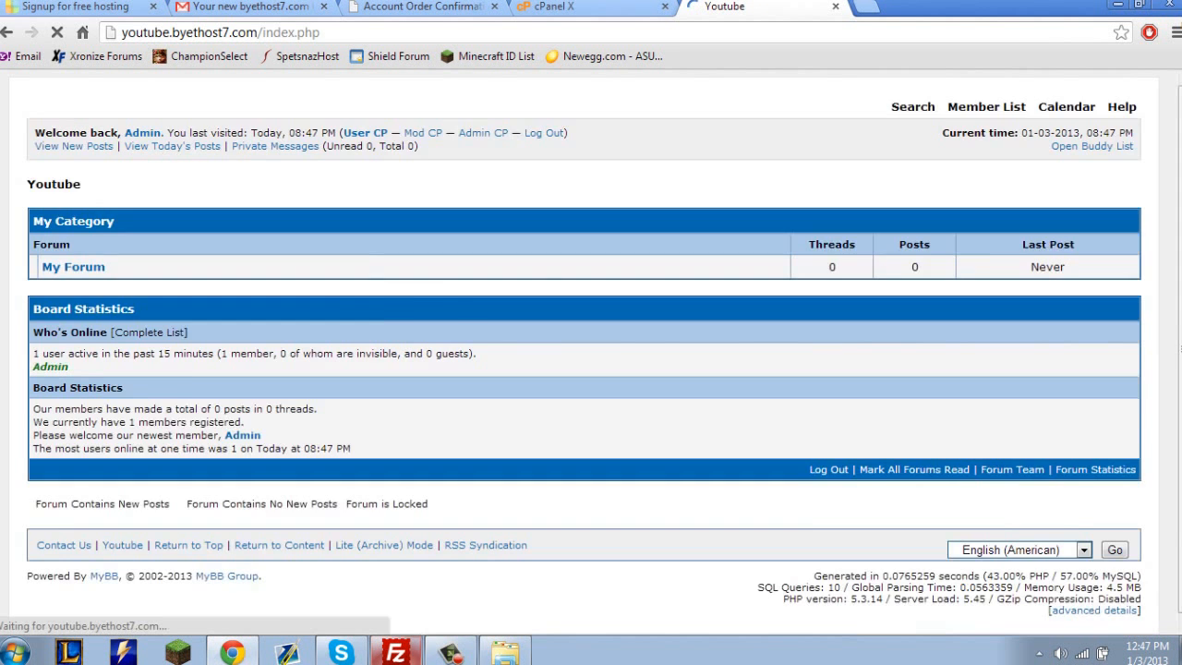
Examine the new forum's index page, from the header and board statistics down to the page generation and server details.
scroll(590, 351, "down", 1)
scroll(591, 351, "up", 1)
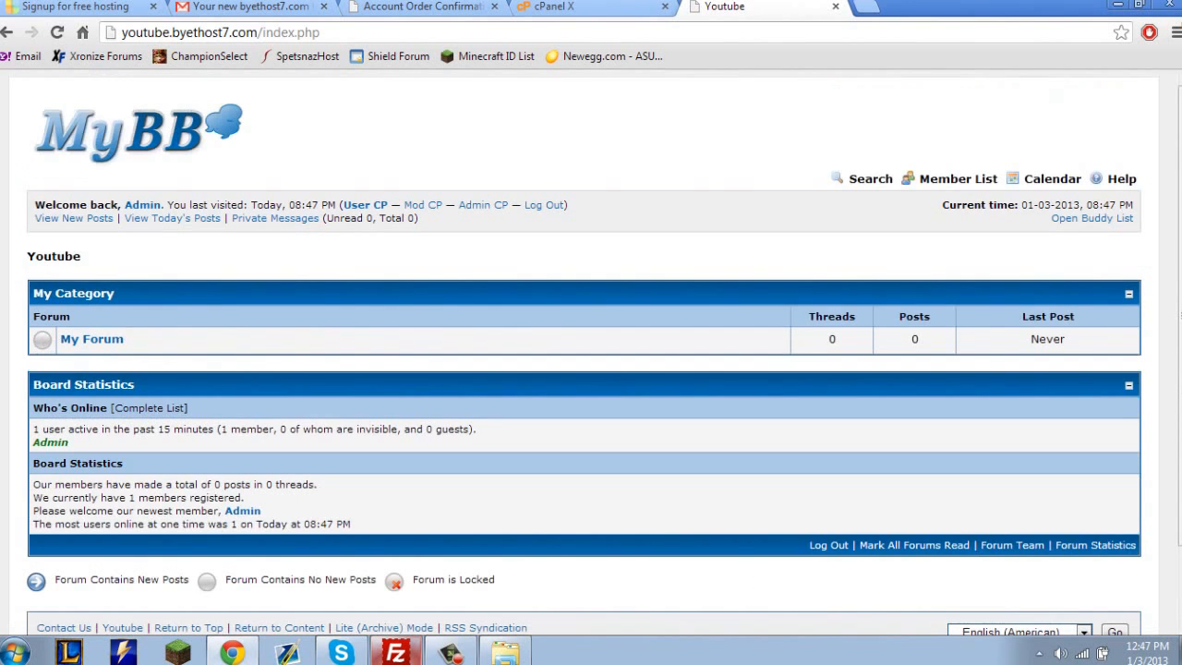
left_click_drag(573, 565, 139, 124)
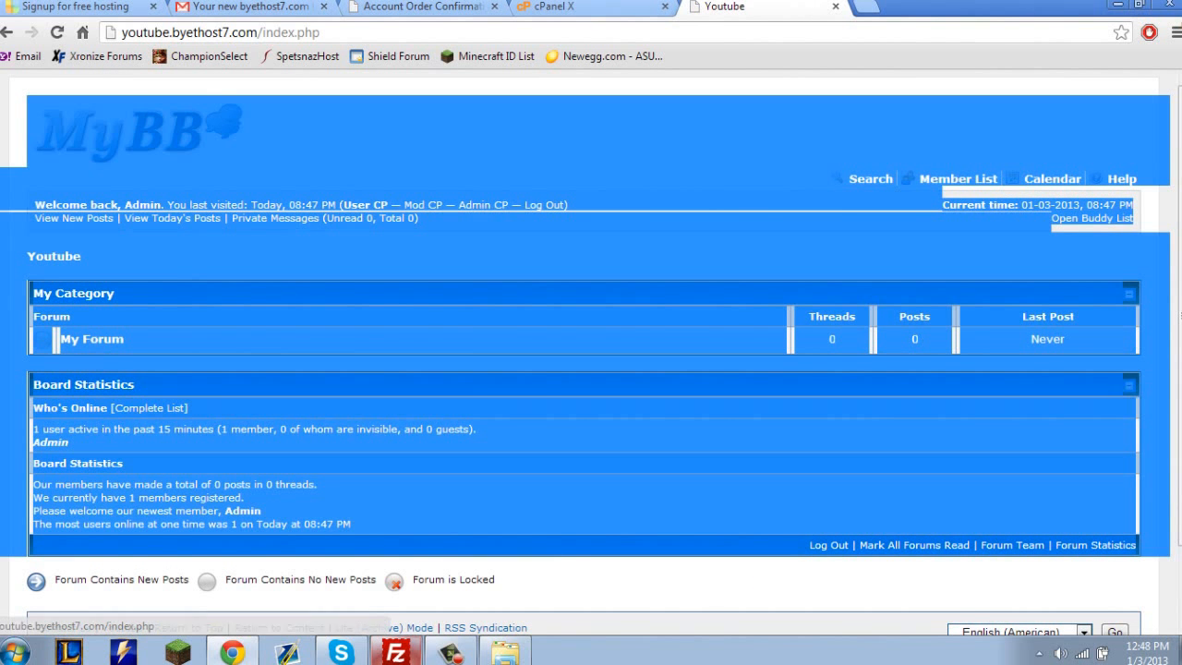
left_click(277, 255)
scroll(591, 351, "down", 1)
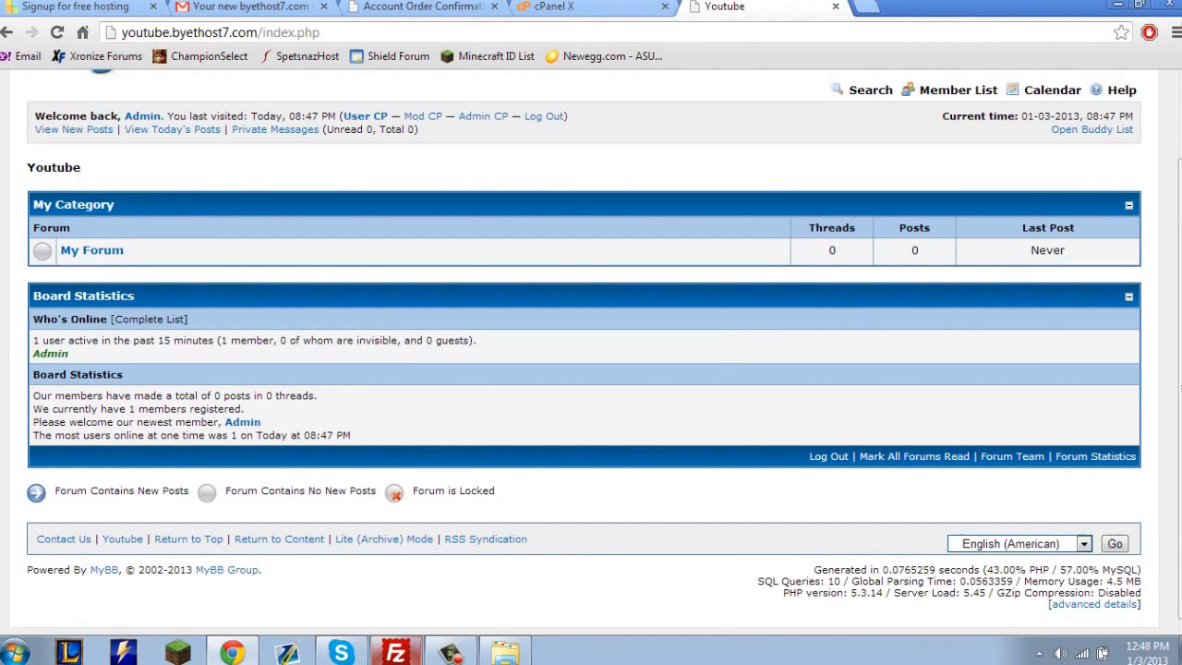
triple_click(1021, 593)
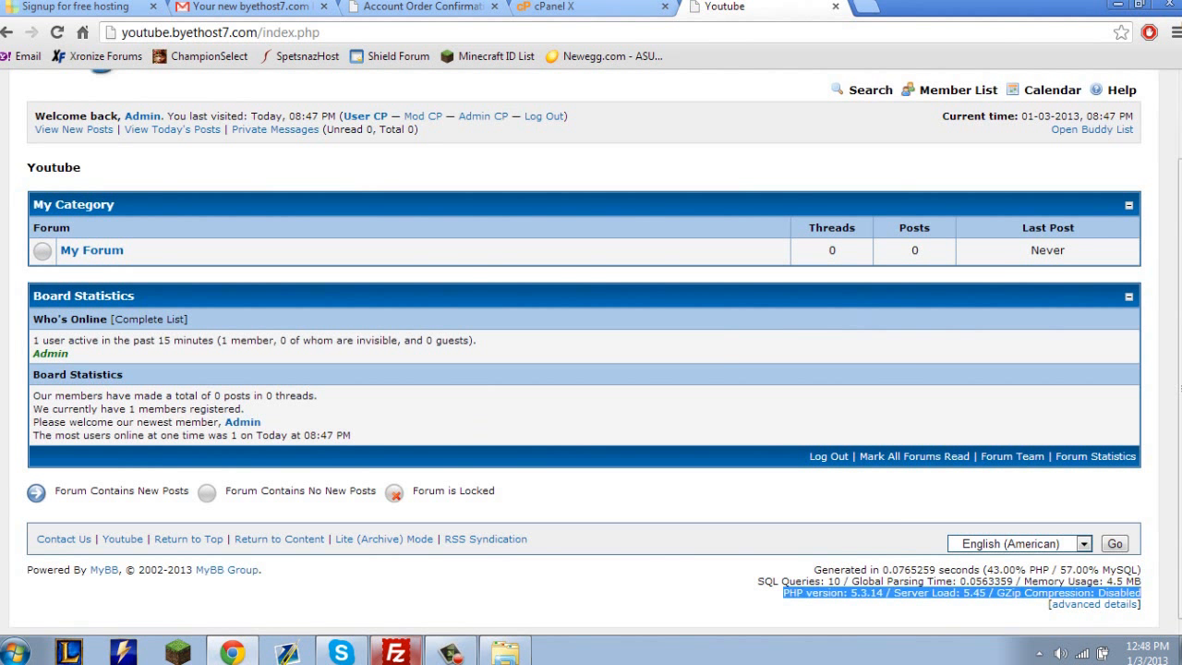
left_click(1021, 593)
left_click_drag(1021, 593, 1016, 617)
left_click(1006, 617)
left_click_drag(812, 569, 1110, 605)
left_click(1034, 617)
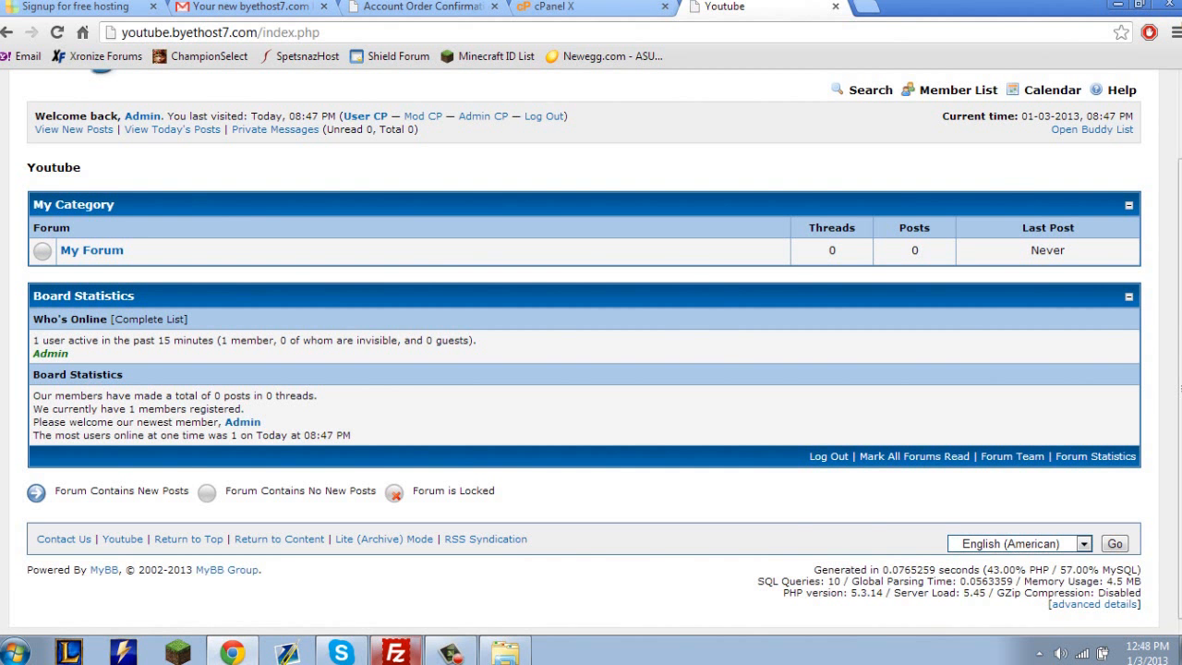
Follow the Youtube website link in the forum footer to the site's home page.
left_click(122, 540)
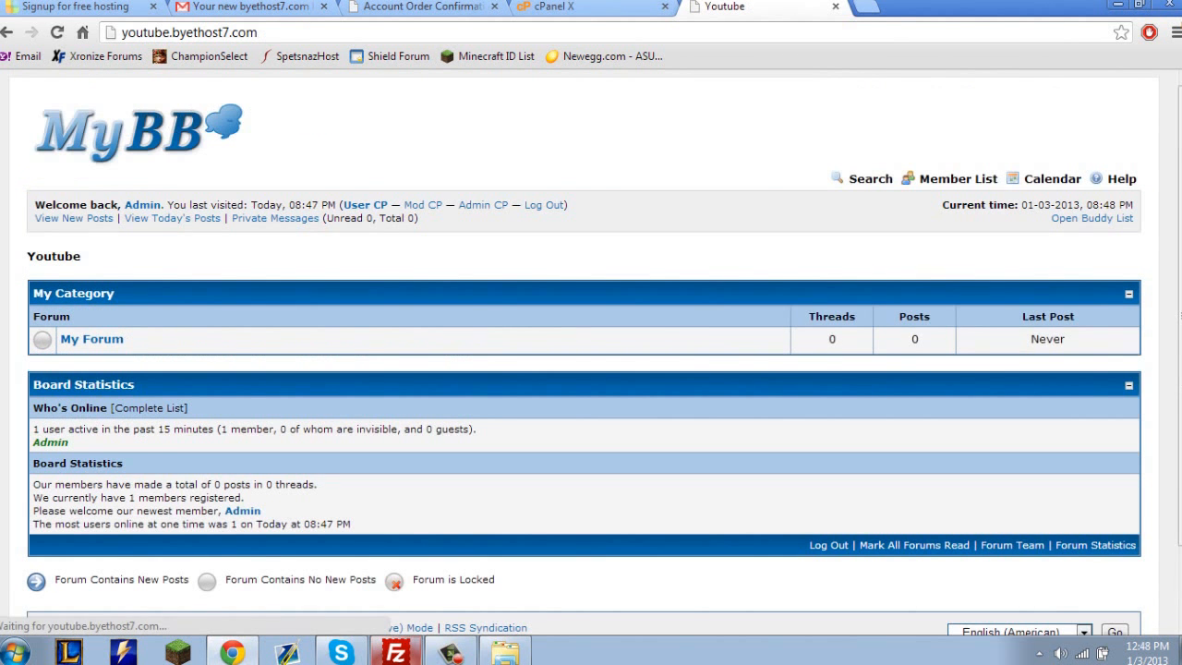
scroll(591, 351, "up", 1)
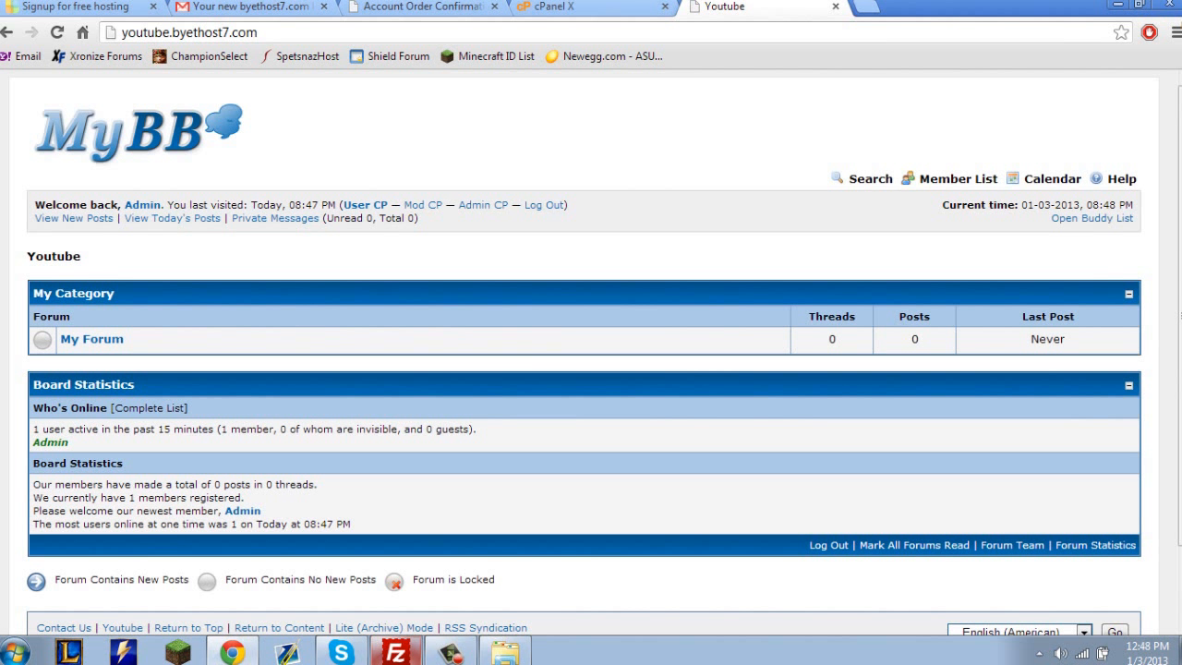
Open the forum's Admin CP and log in with the username admin and the account password.
key("ctrl+a")
scroll(591, 351, "down", 1)
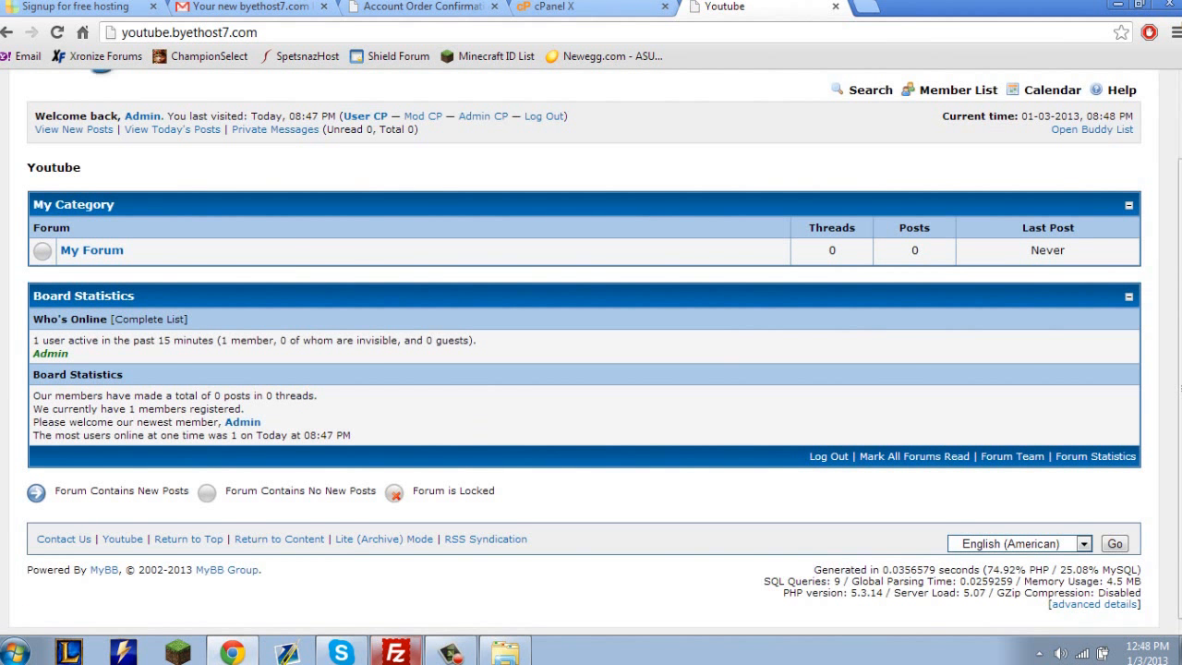
scroll(424, 205, "up", 1)
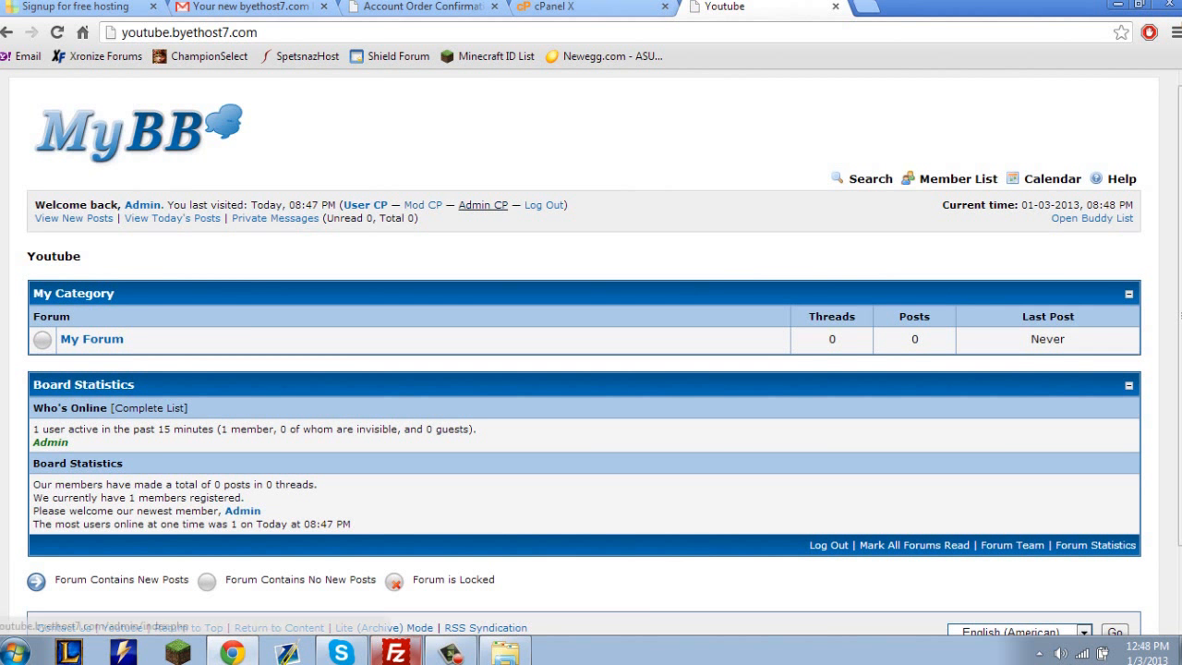
left_click(482, 204)
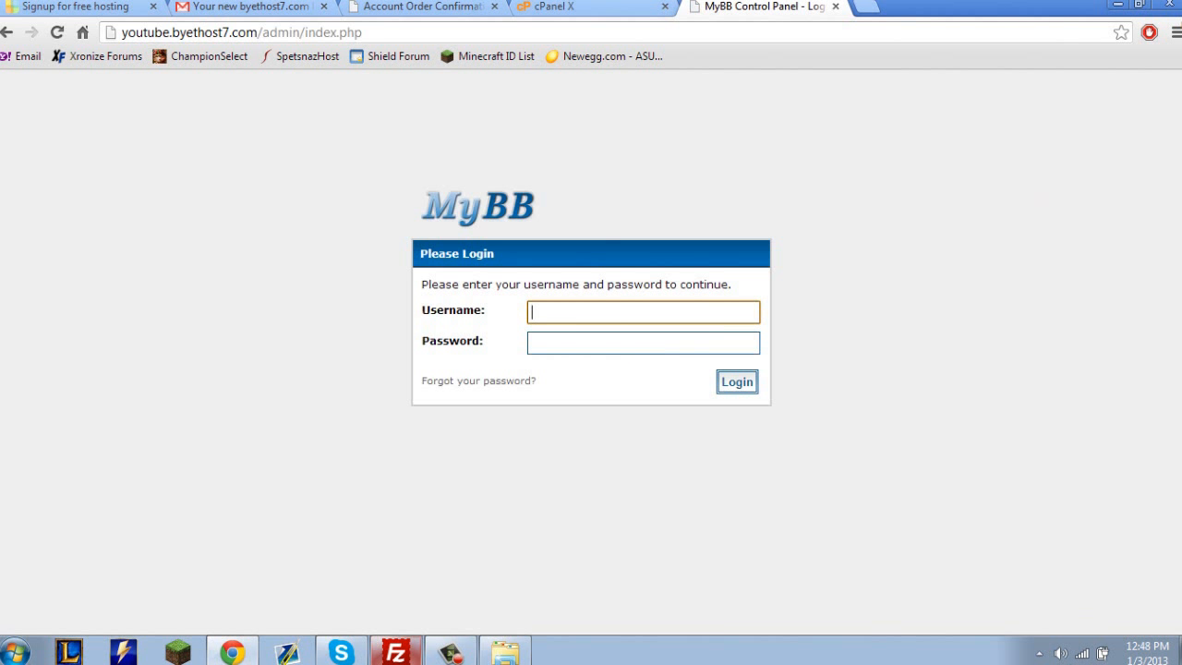
type("admin")
key("Tab")
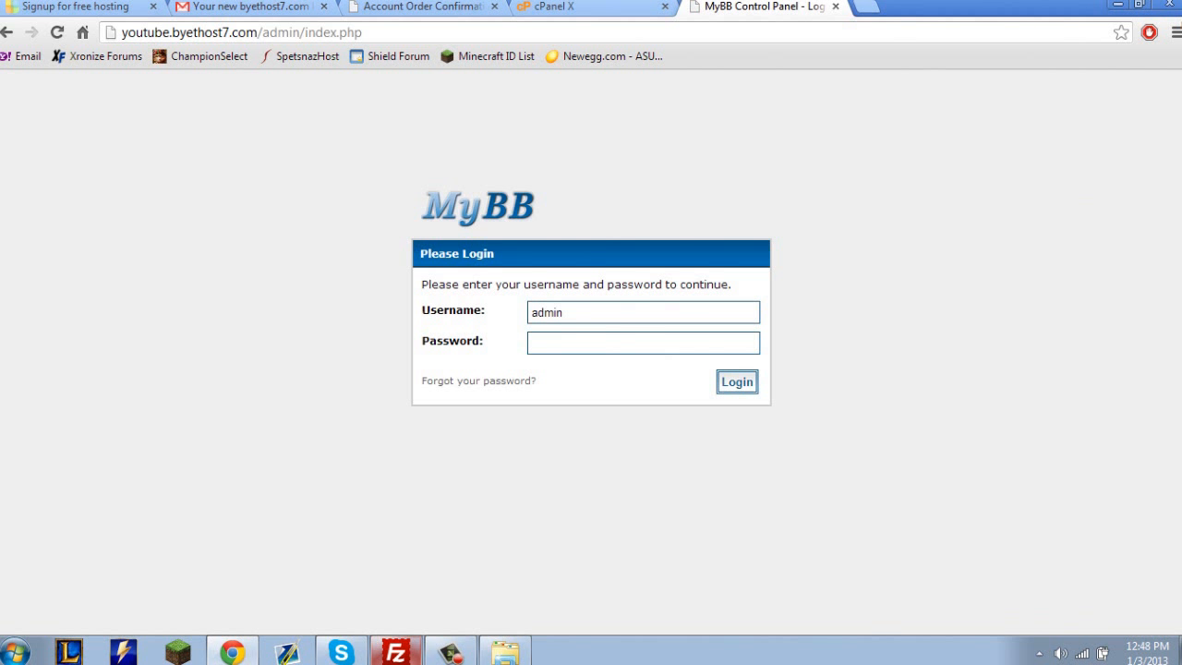
type("••••••")
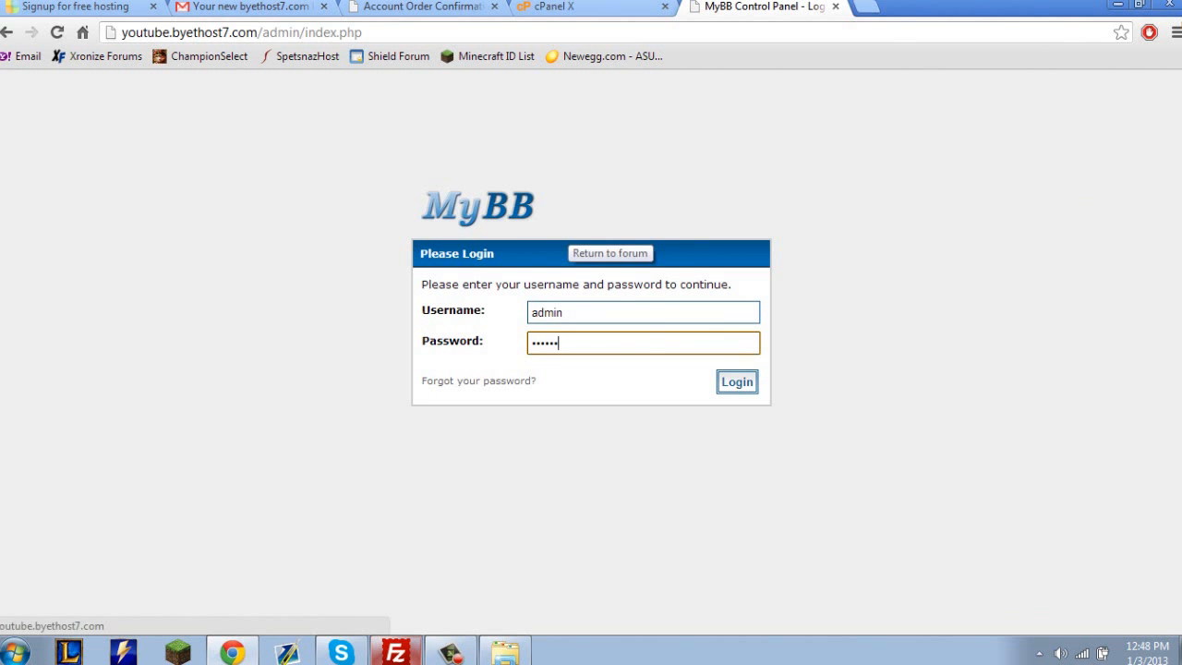
key("Return")
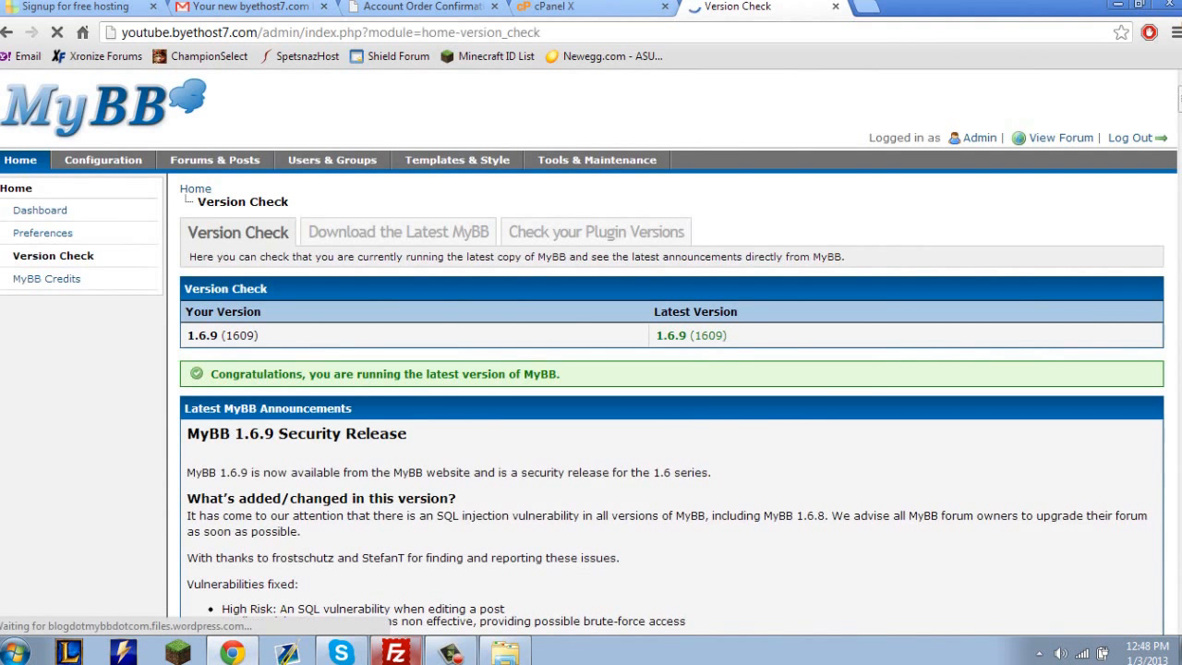
Review the Version Check results and the latest MyBB announcements.
left_click_drag(654, 312, 295, 584)
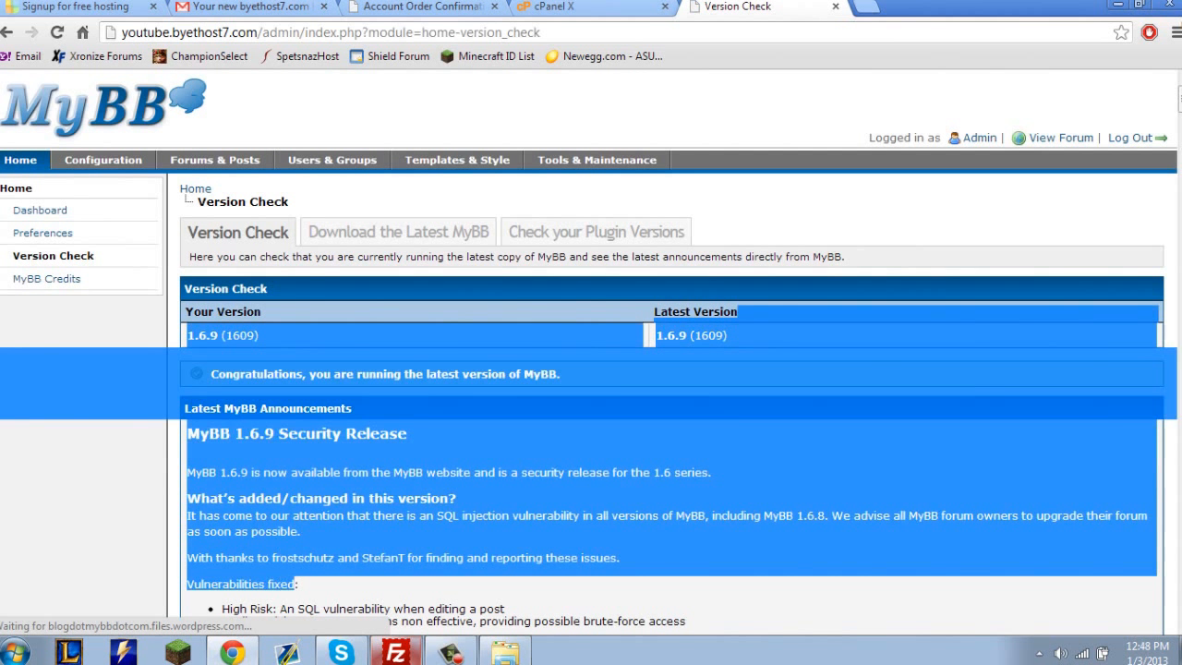
left_click(295, 584)
scroll(672, 388, "down", 2)
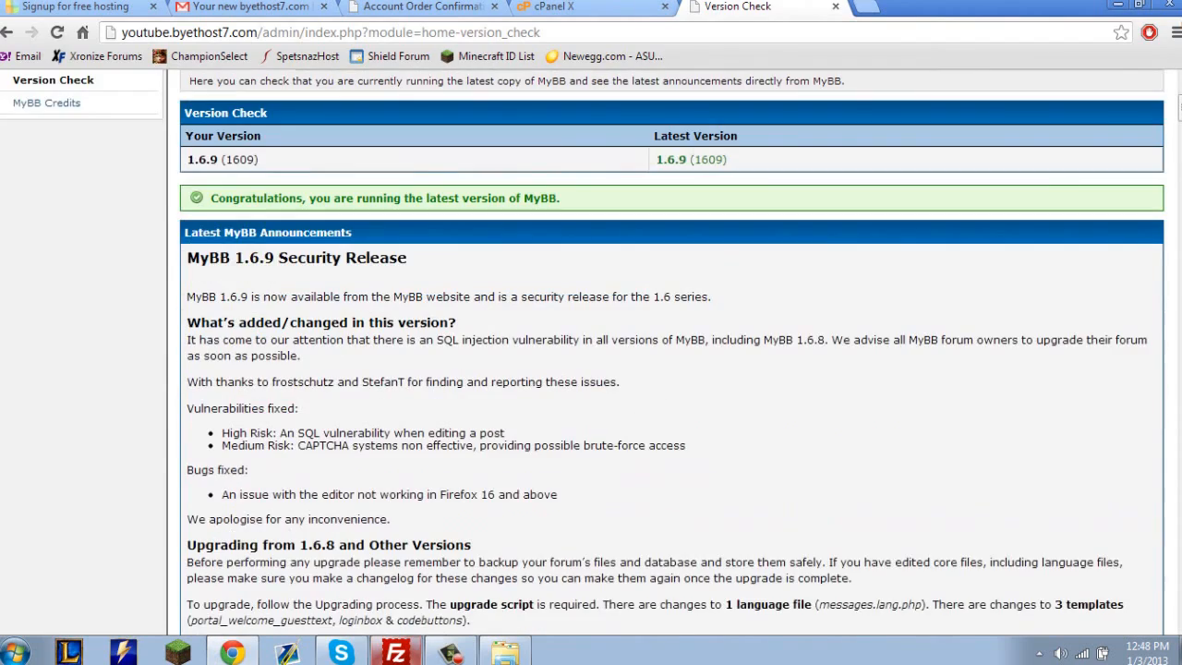
scroll(672, 370, "down", 5)
scroll(673, 370, "up", 7)
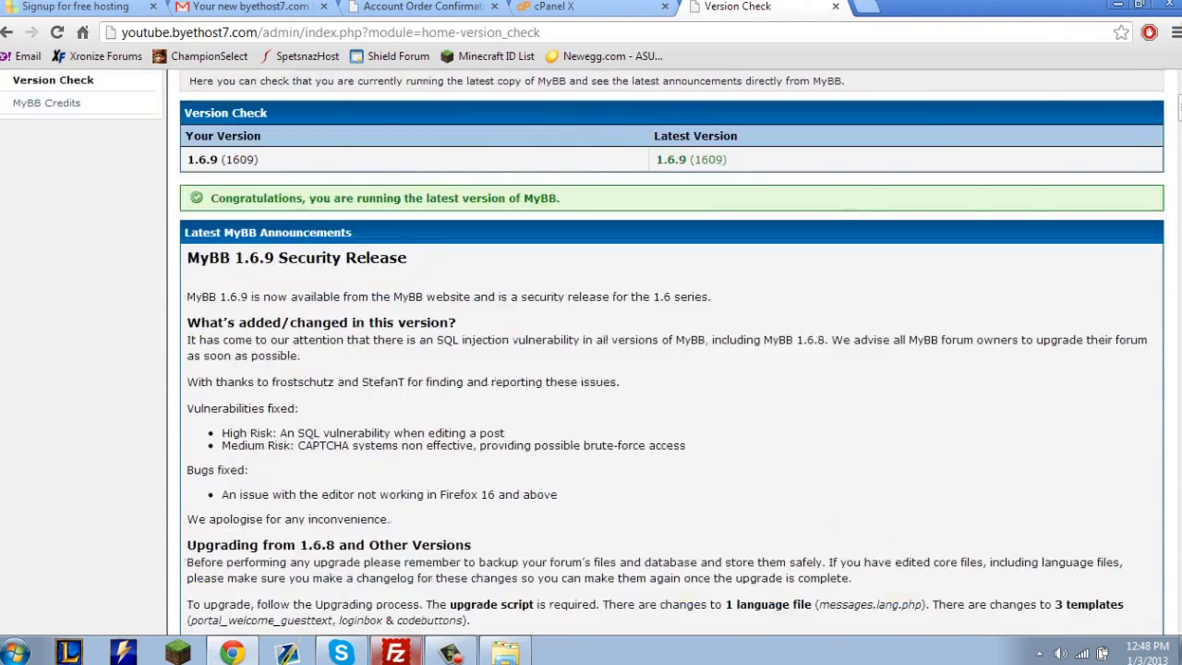
Look through the control panel sections from Configuration to Tools & Maintenance, ending on the Home dashboard's Administrator Notes.
left_click(104, 160)
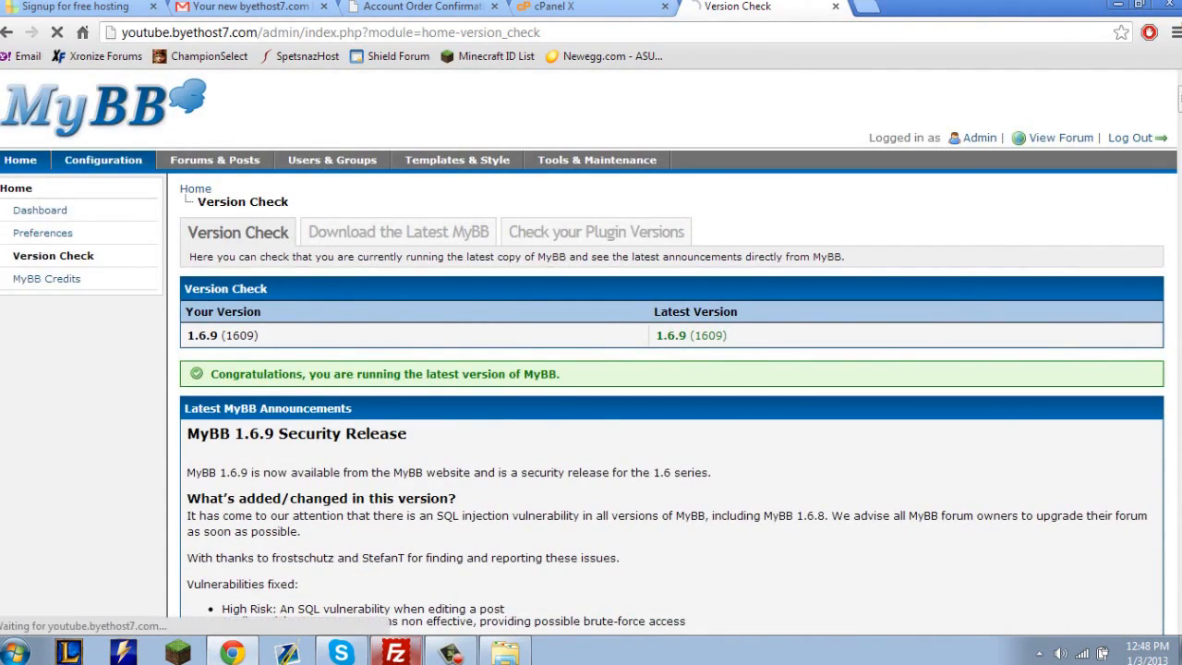
left_click(214, 160)
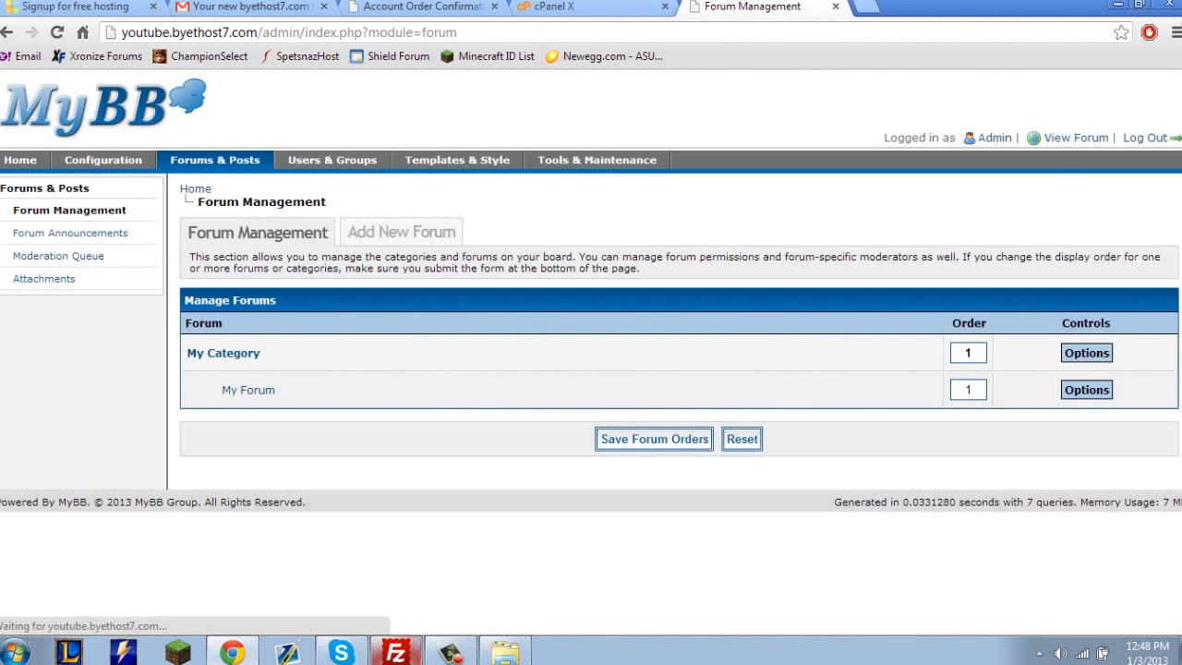
left_click(333, 159)
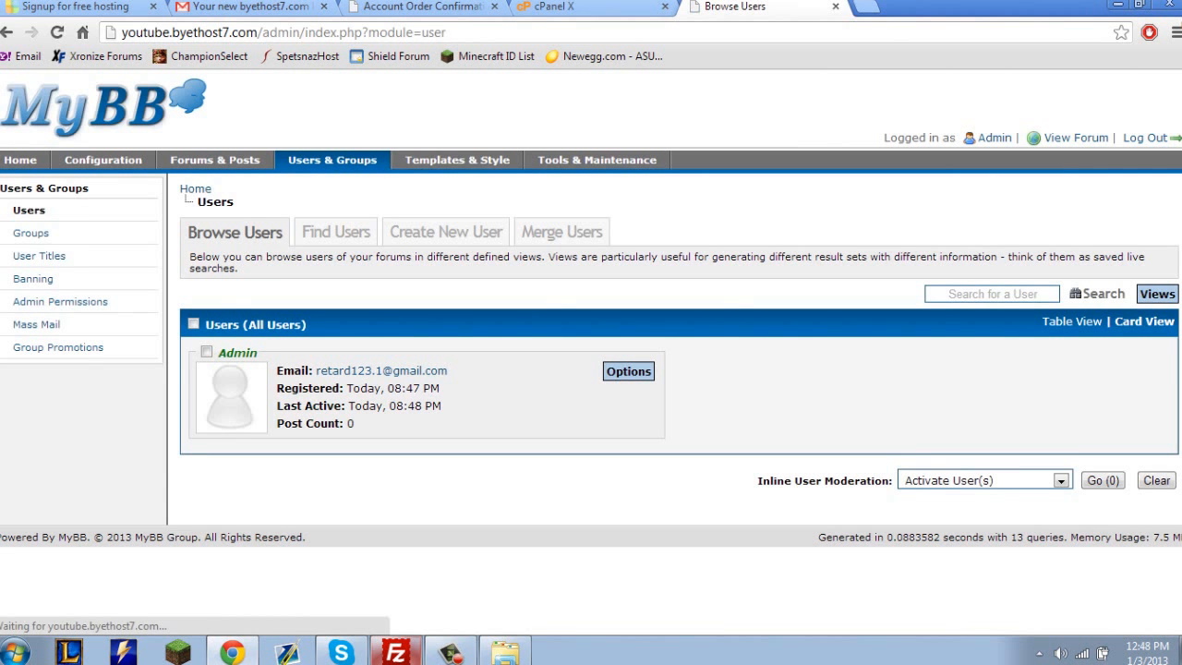
left_click(457, 159)
left_click(597, 160)
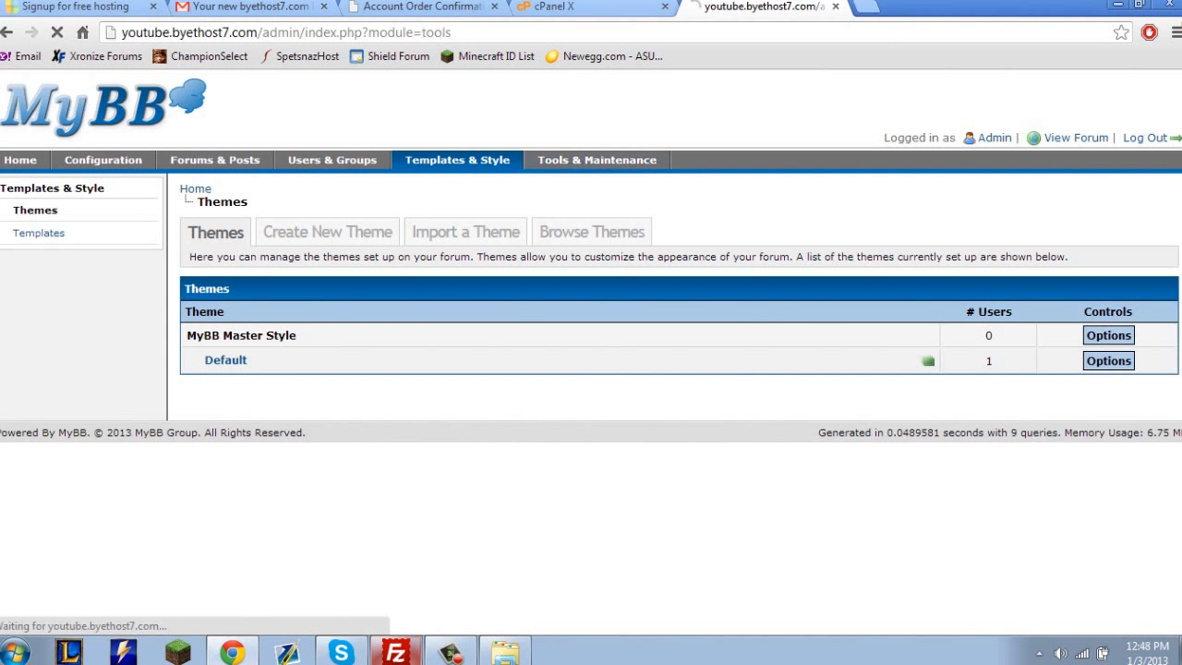
left_click(20, 160)
scroll(591, 347, "down", 3)
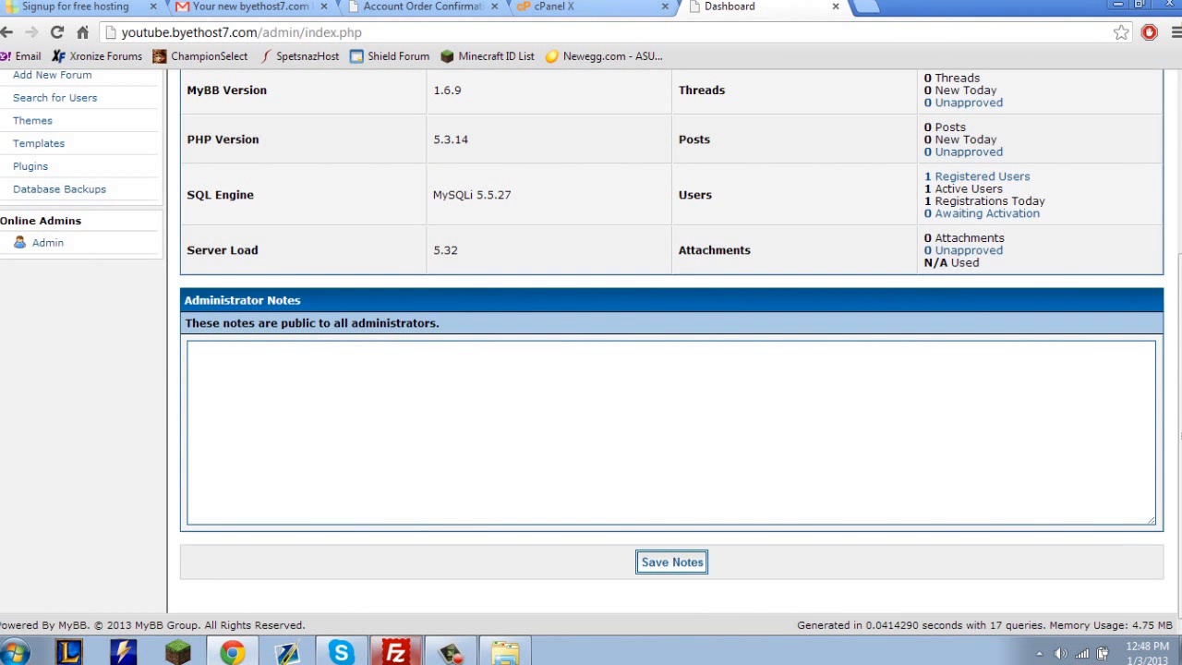
left_click(671, 432)
type("SS")
key("ctrl+a")
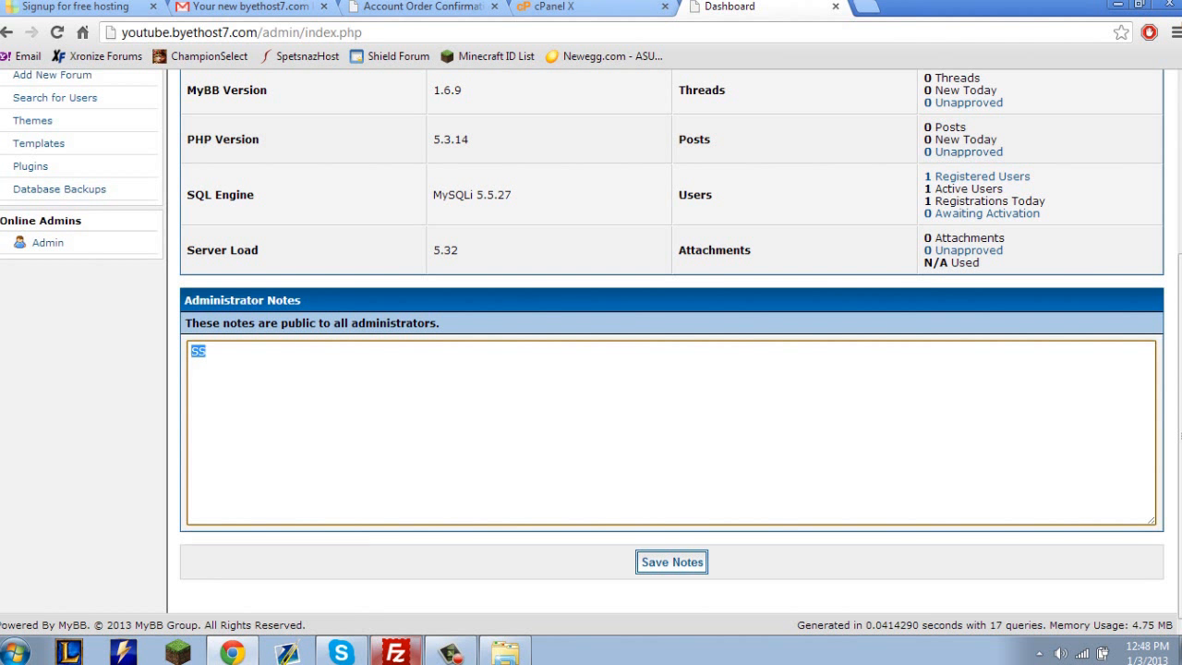
key("BackSpace")
Review the dashboard's MyBB, server and forum statistics together with the Administrator Notes area.
scroll(591, 351, "up", 3)
scroll(591, 351, "down", 1)
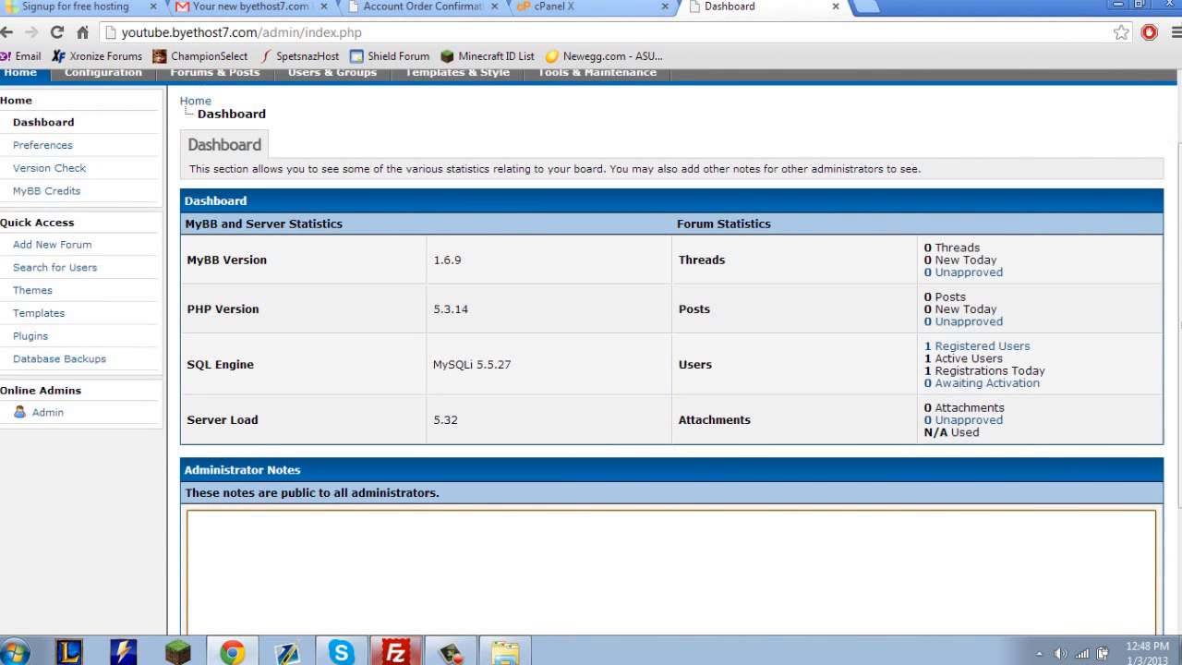
left_click(1180, 325)
scroll(671, 369, "down", 3)
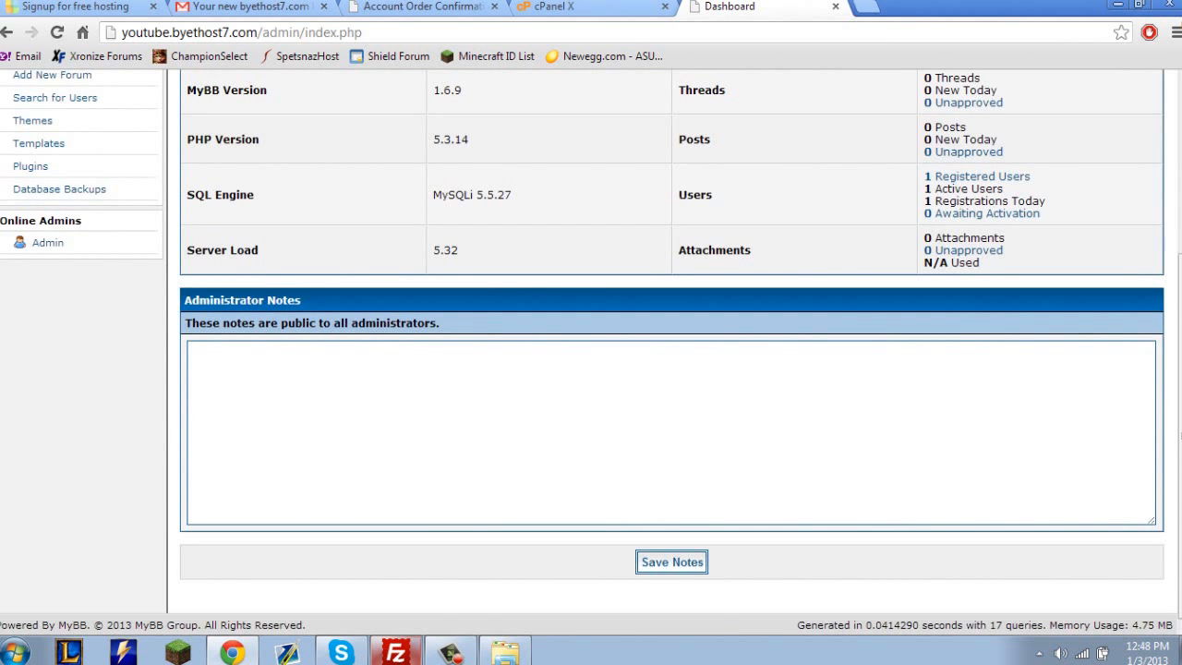
left_click(671, 432)
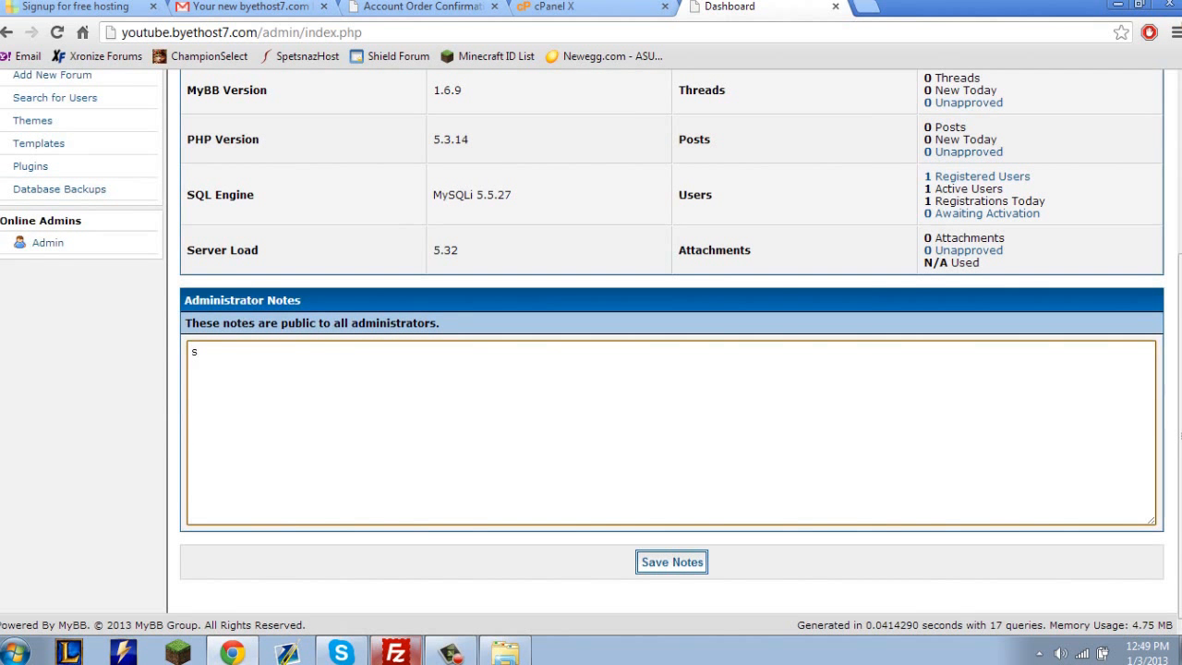
scroll(671, 370, "up", 3)
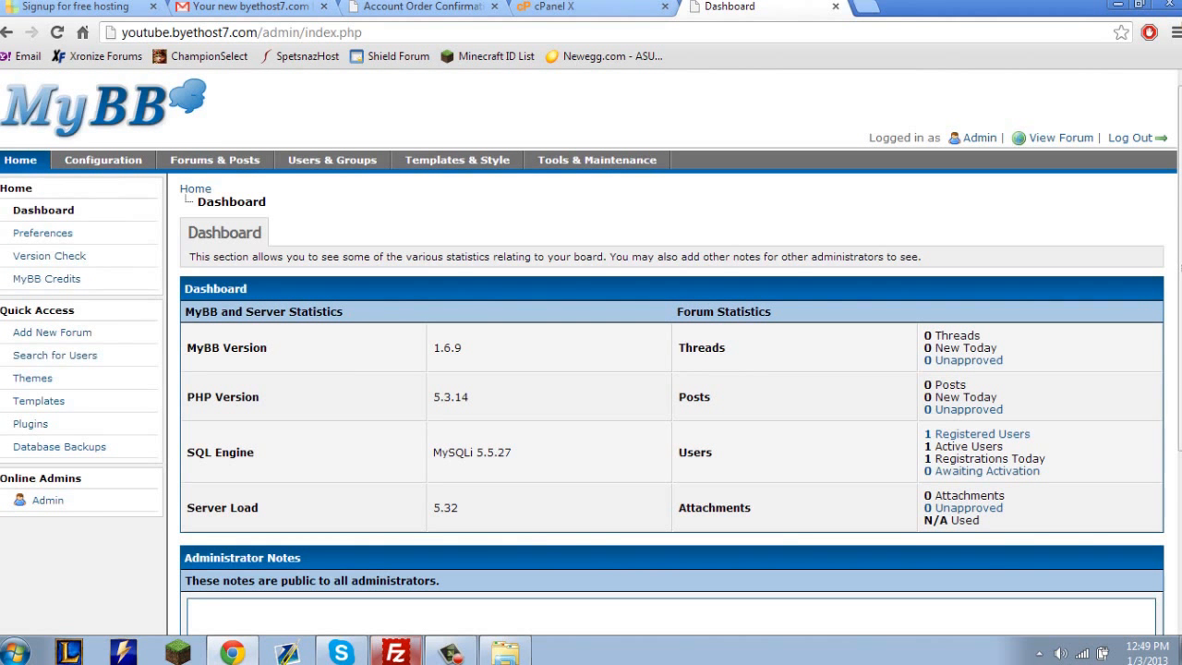
Open the Configuration section and examine the available Board Settings groups.
left_click(102, 160)
scroll(102, 159, "down", 10)
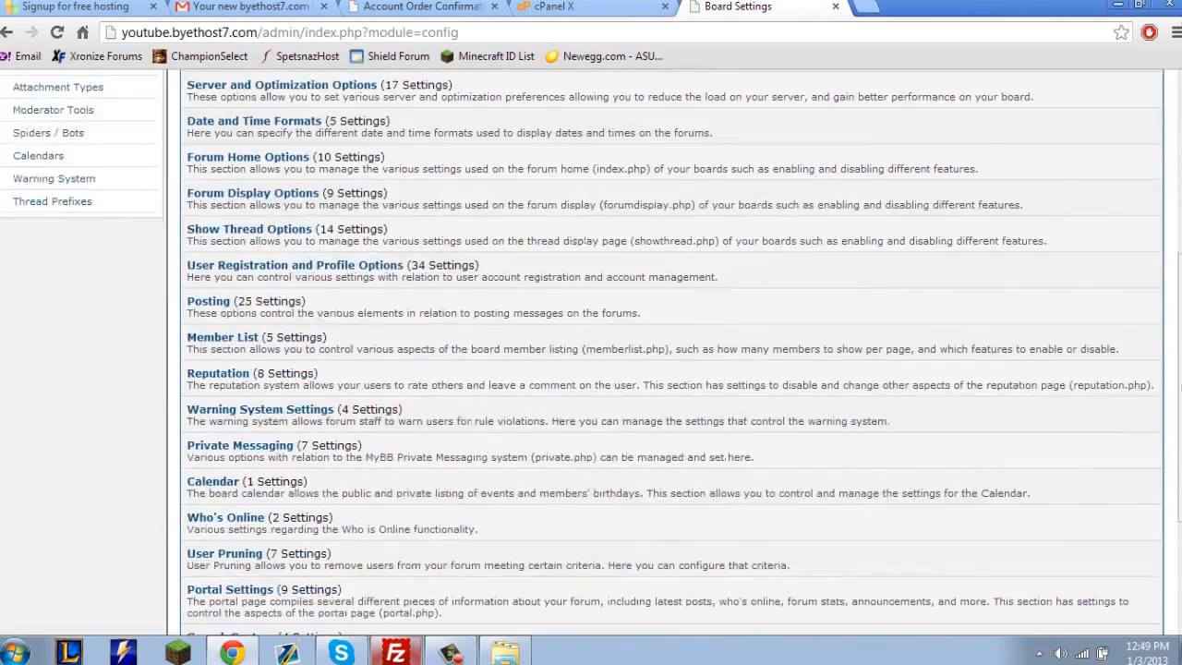
scroll(671, 370, "up", 6)
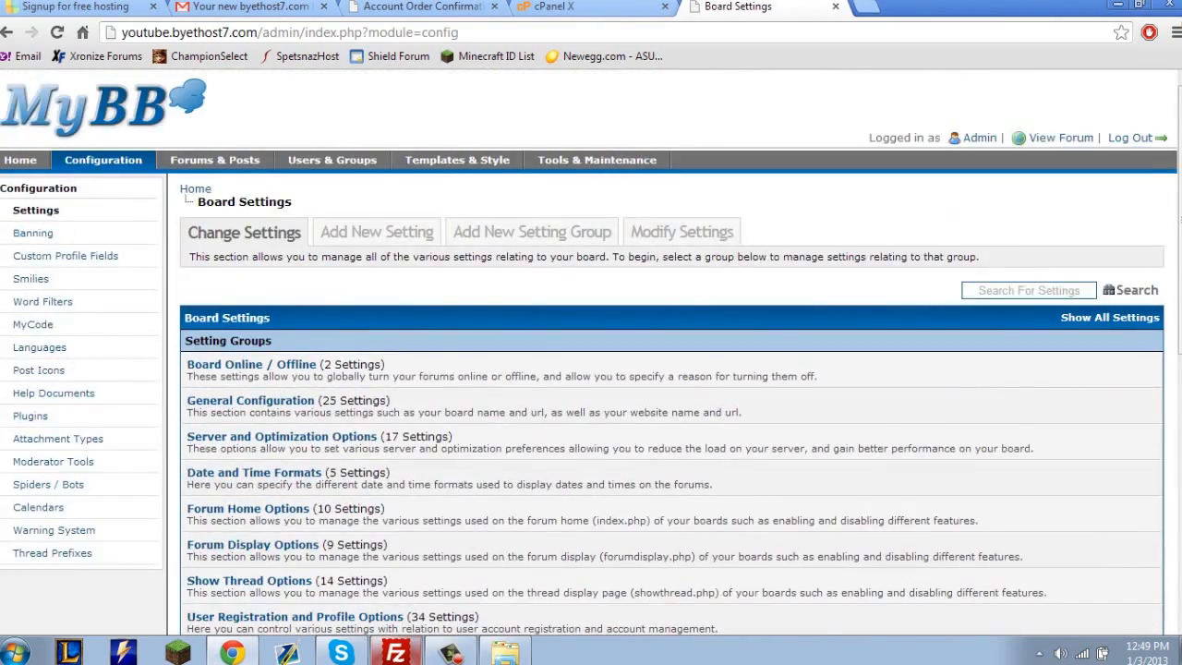
key("ctrl+a")
left_click(591, 288)
key("ctrl+a")
left_click(591, 288)
scroll(671, 370, "down", 6)
scroll(671, 370, "up", 6)
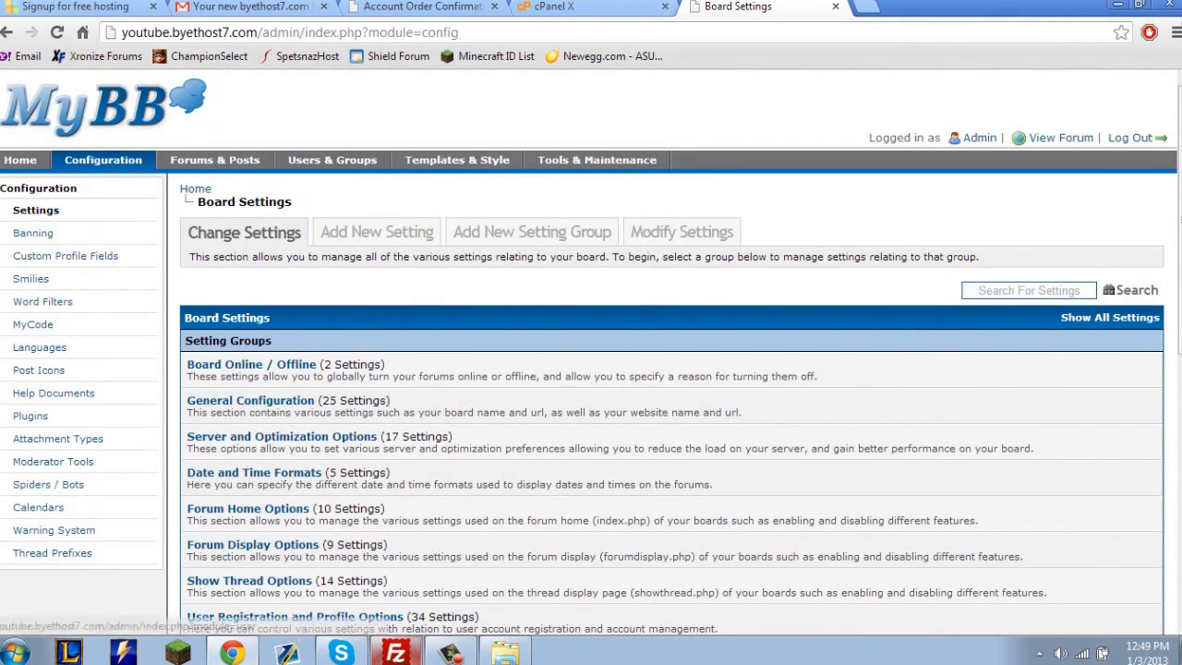
View the forum from the control panel and check the page generation and server details in its footer.
left_click(1061, 137)
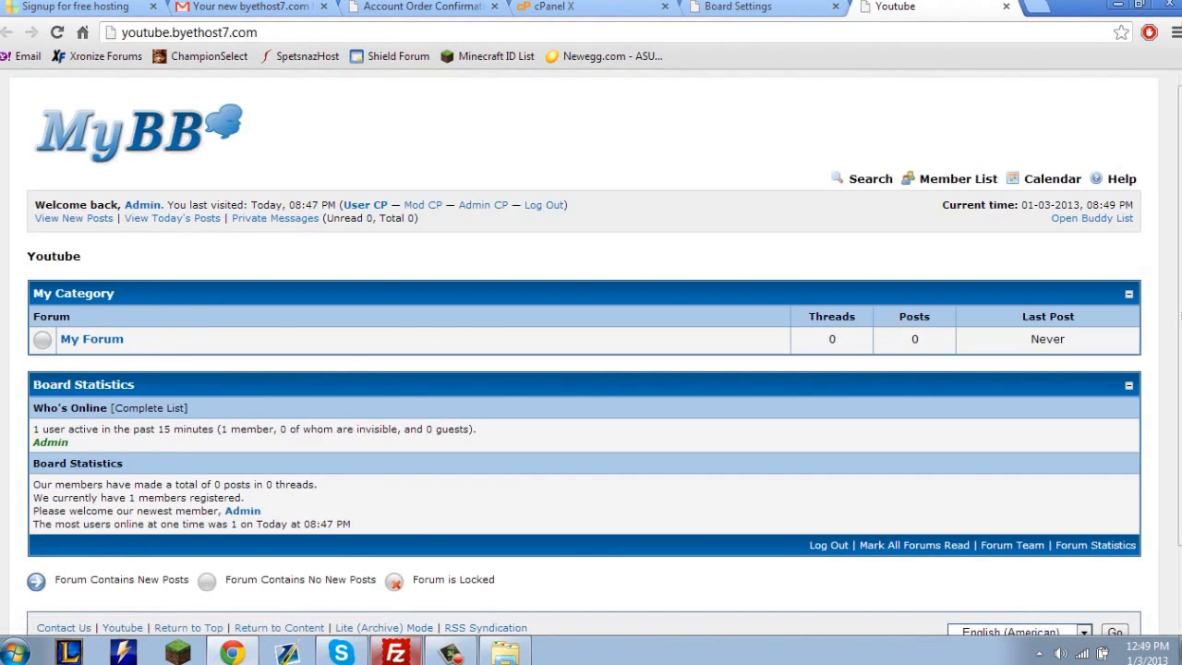
scroll(591, 351, "down", 1)
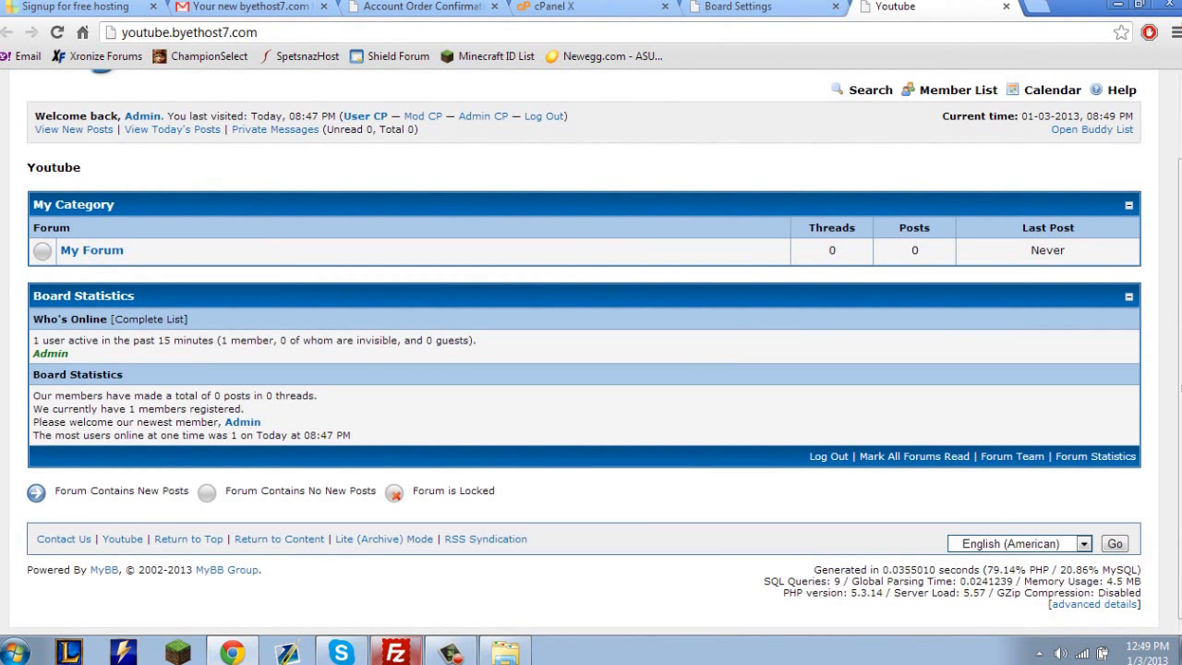
left_click_drag(811, 570, 1090, 615)
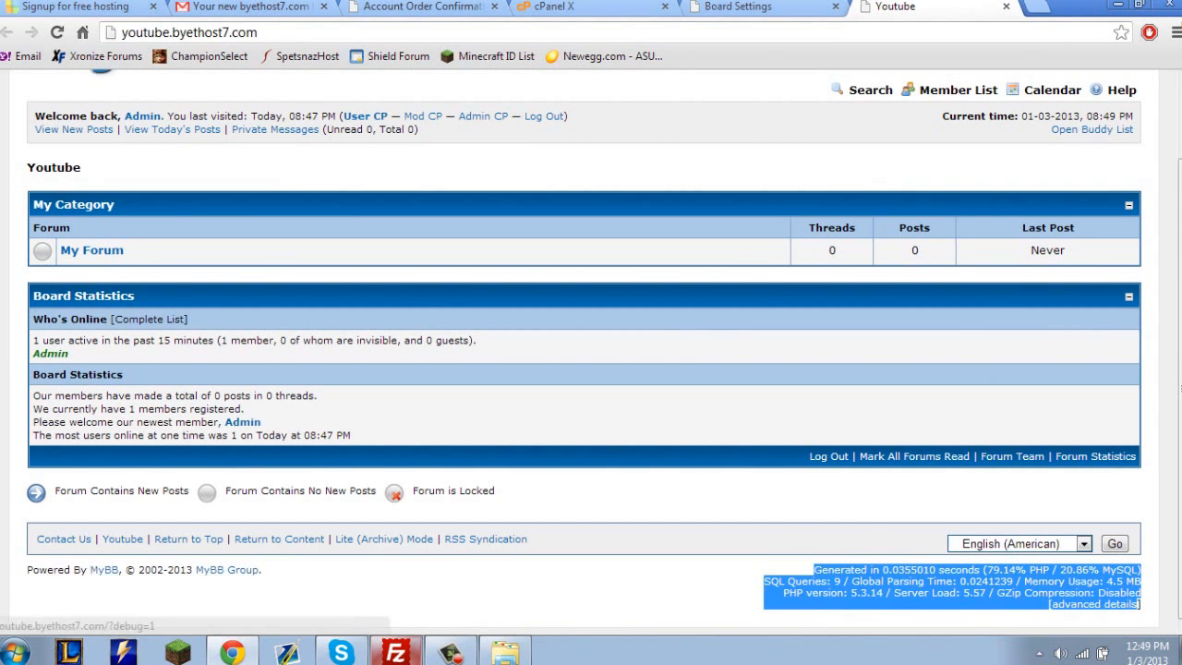
left_click_drag(1090, 615, 1118, 616)
left_click(1118, 616)
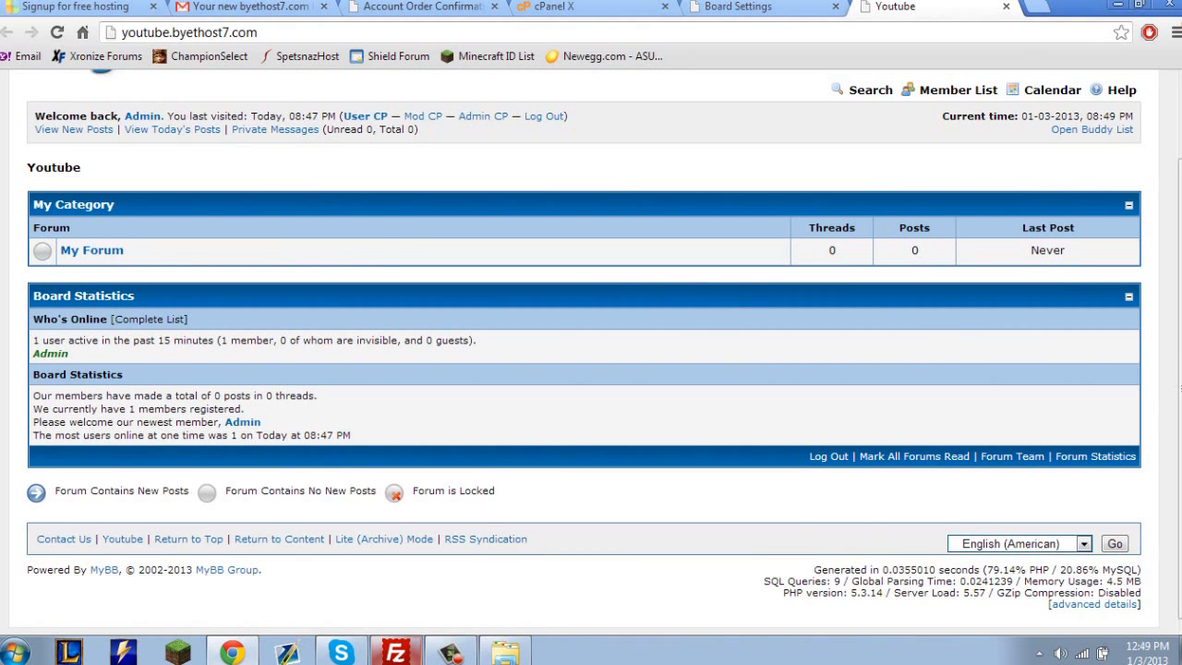
scroll(591, 351, "up", 2)
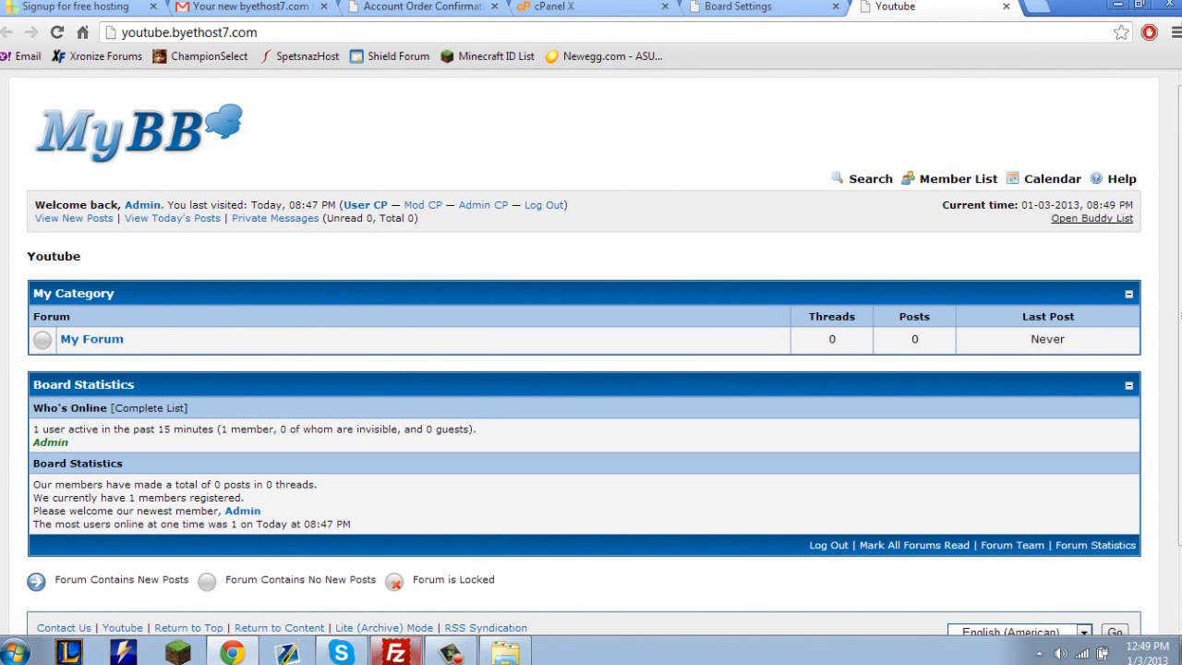
Reload the forum's index page through the MyBB logo and examine it from the header to the board statistics.
left_click_drag(1090, 255, 1044, 89)
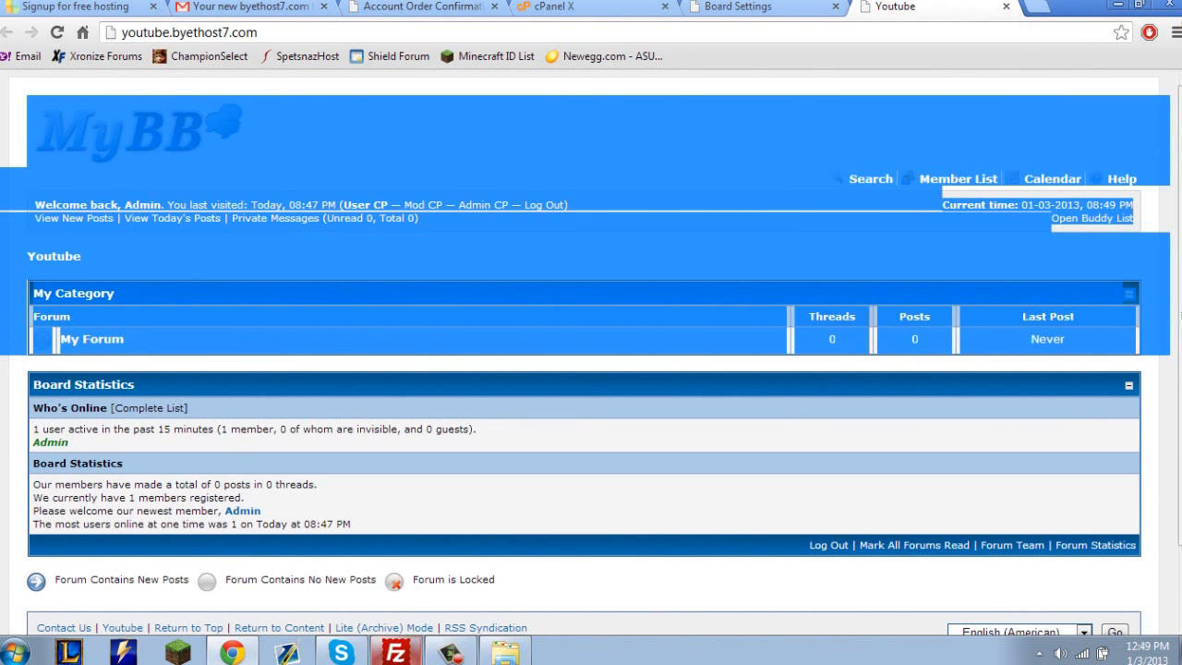
left_click(139, 134)
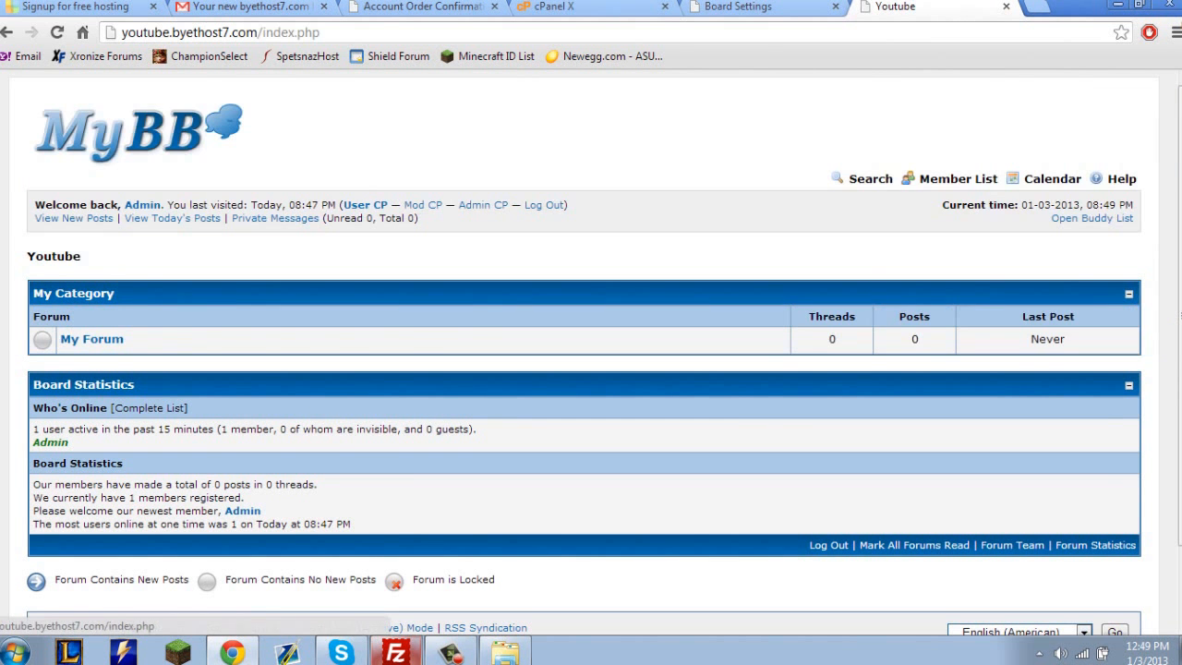
scroll(138, 134, "down", 2)
left_click_drag(647, 605, 647, 184)
left_click(647, 175)
scroll(591, 351, "up", 2)
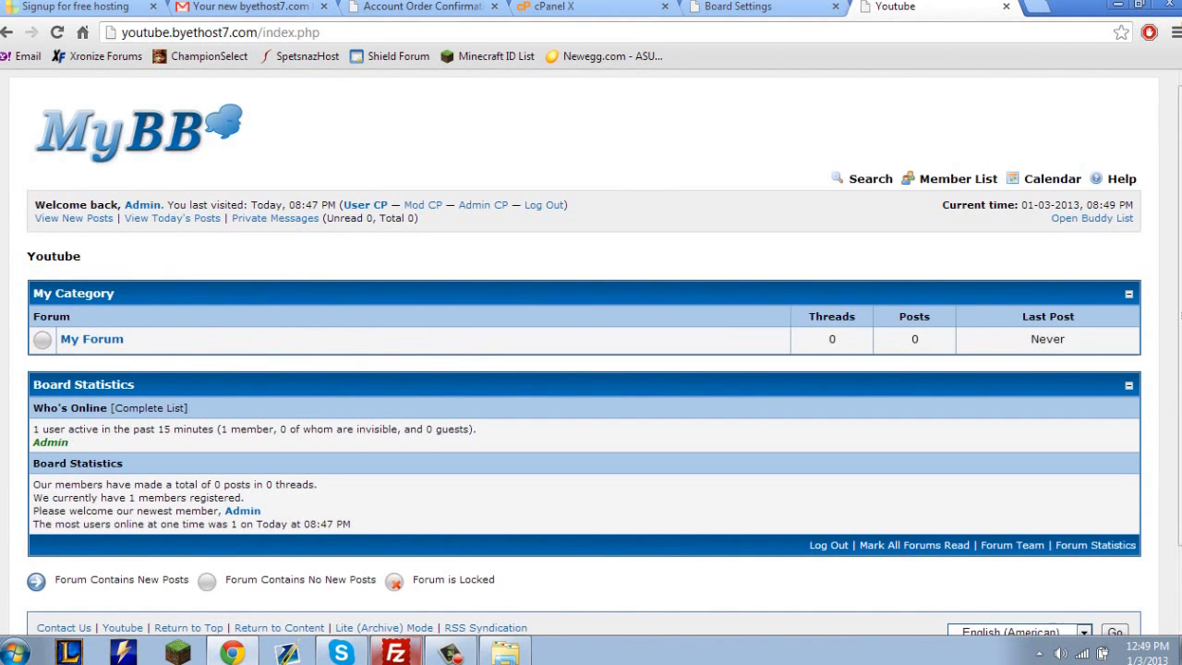
left_click_drag(646, 542, 646, 102)
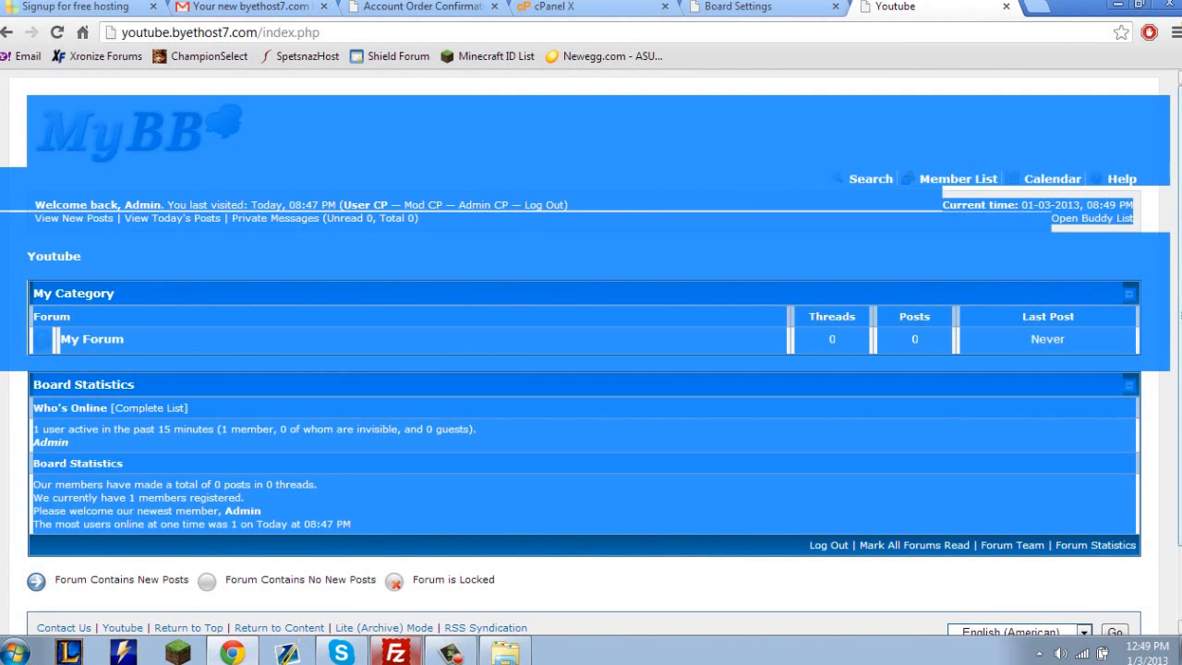
left_click(646, 101)
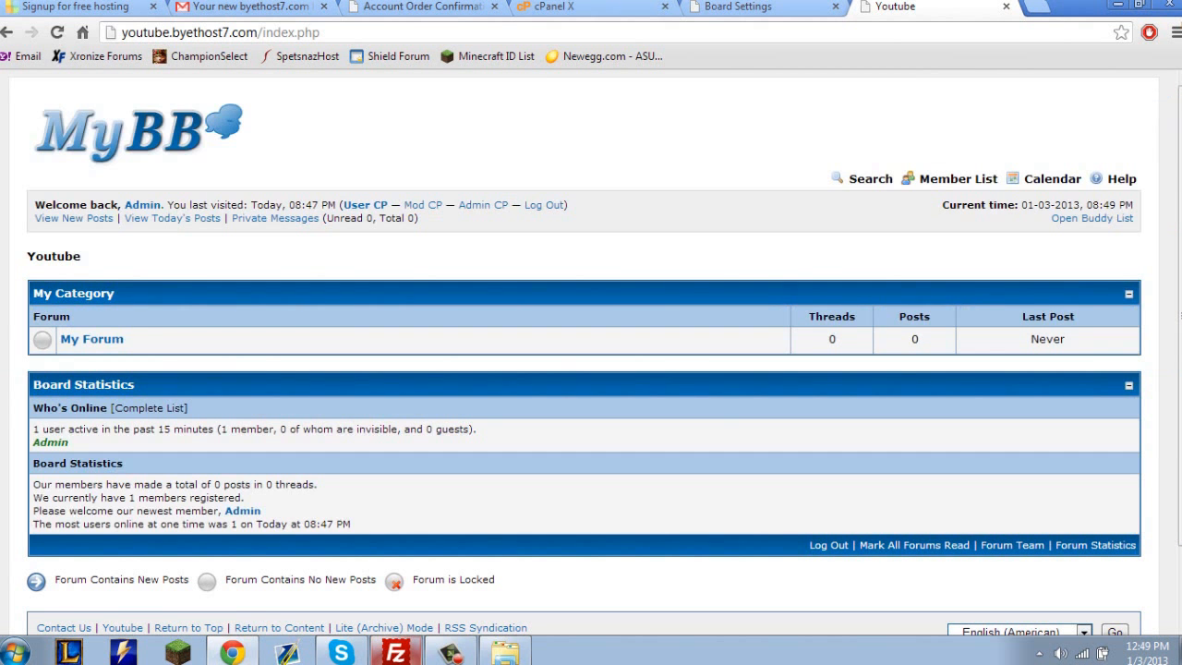
left_click_drag(646, 524, 647, 101)
scroll(591, 369, "down", 1)
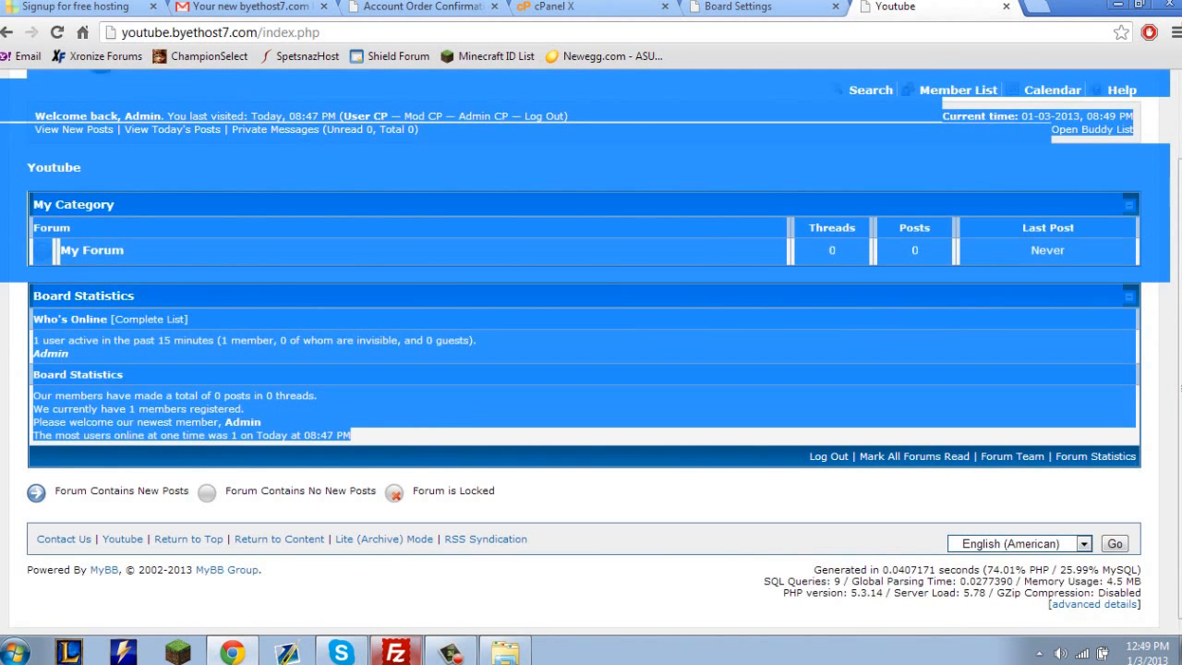
Examine the SQL query, memory usage and PHP version details at the end of the forum index.
left_click_drag(848, 581, 844, 593)
left_click_drag(764, 580, 1140, 580)
left_click_drag(739, 591, 809, 567)
scroll(591, 370, "up", 1)
scroll(591, 369, "down", 1)
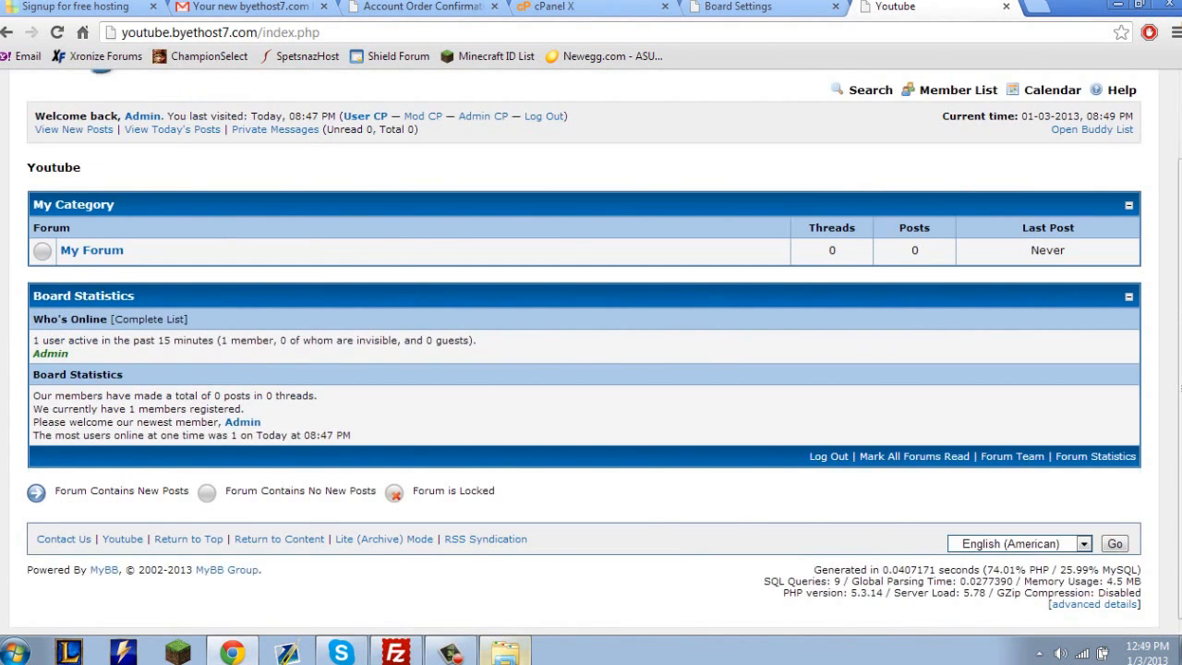
scroll(591, 369, "up", 1)
scroll(591, 370, "down", 1)
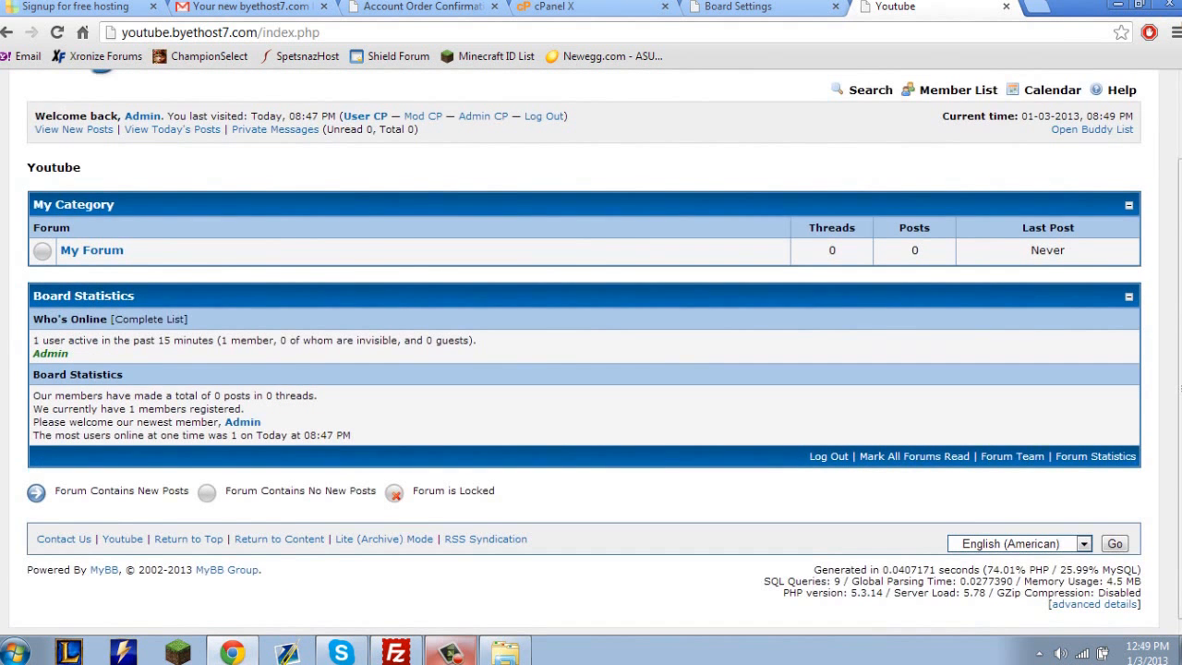
scroll(591, 369, "up", 1)
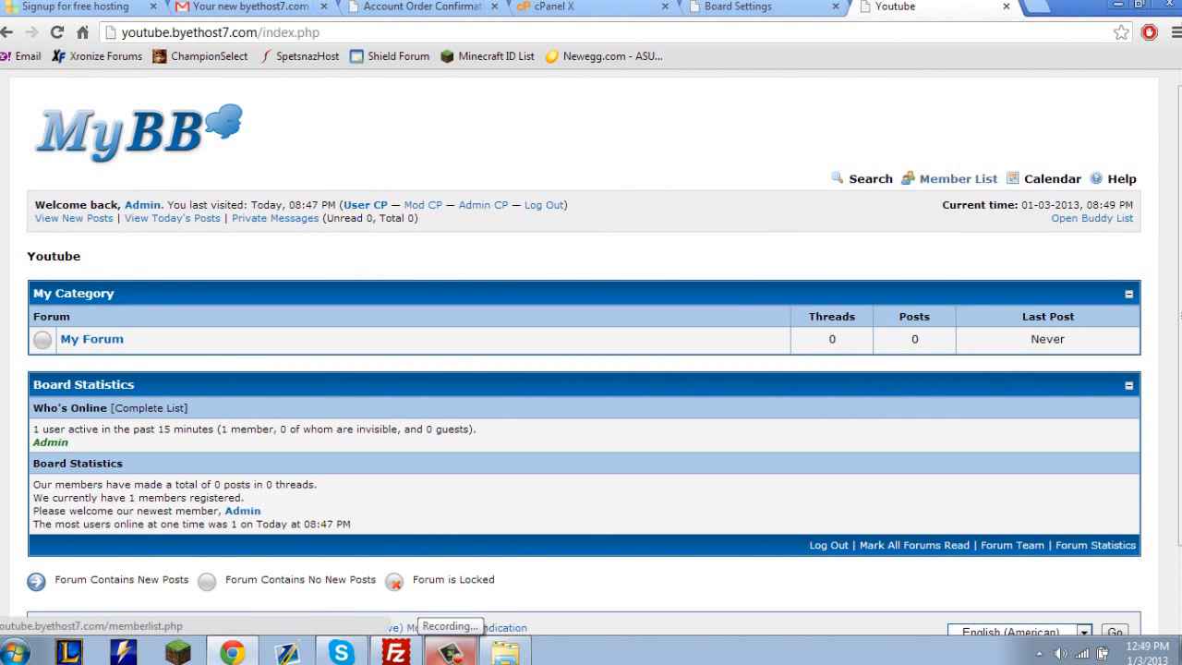
Open the forum's Help Documents and look through the User Maintenance and Posting topics.
left_click(1121, 179)
scroll(591, 369, "down", 2)
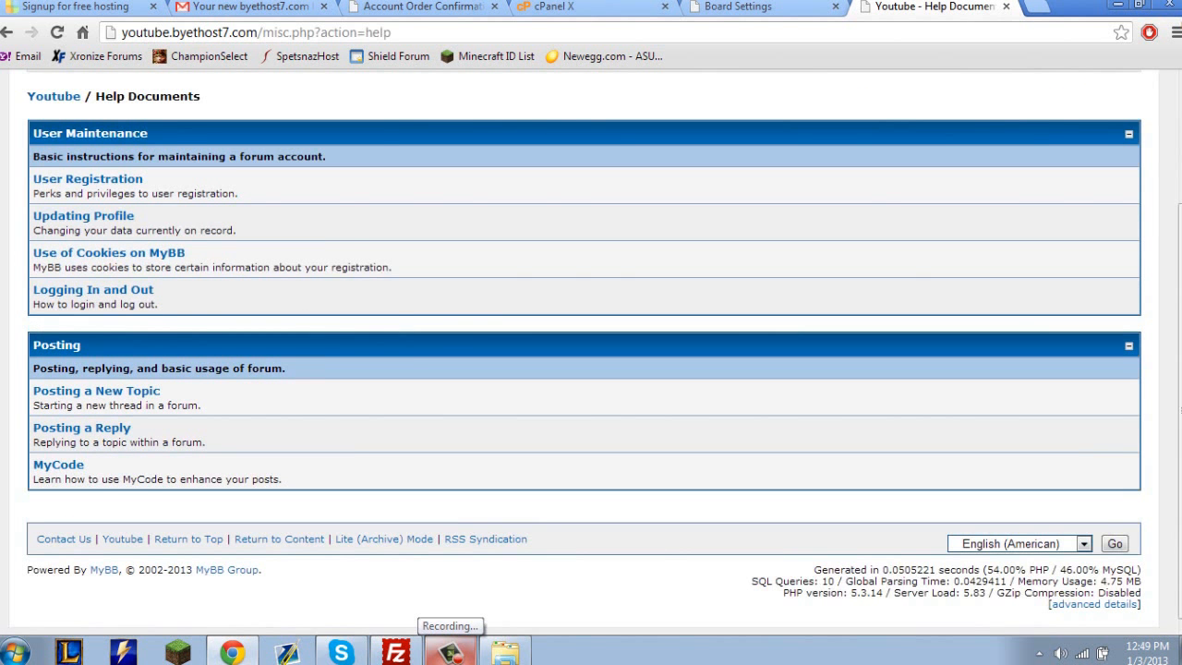
scroll(591, 369, "up", 2)
Search the forum for new posts and return to the Youtube forum index.
left_click(74, 218)
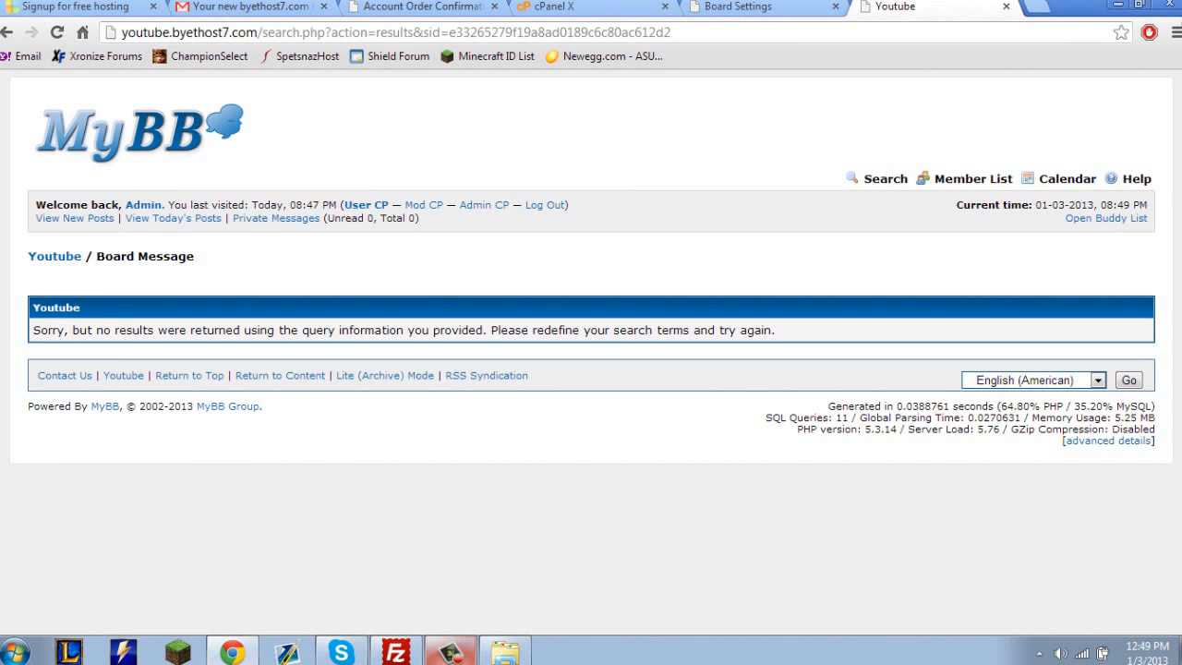
left_click(55, 256)
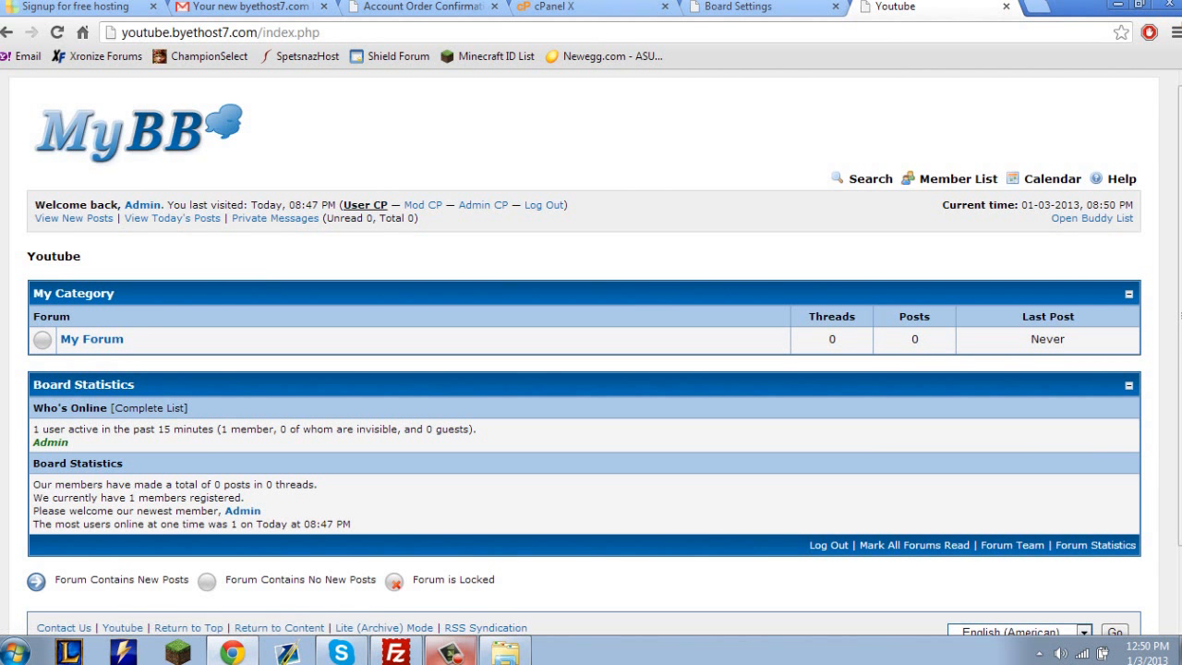
left_click(450, 652)
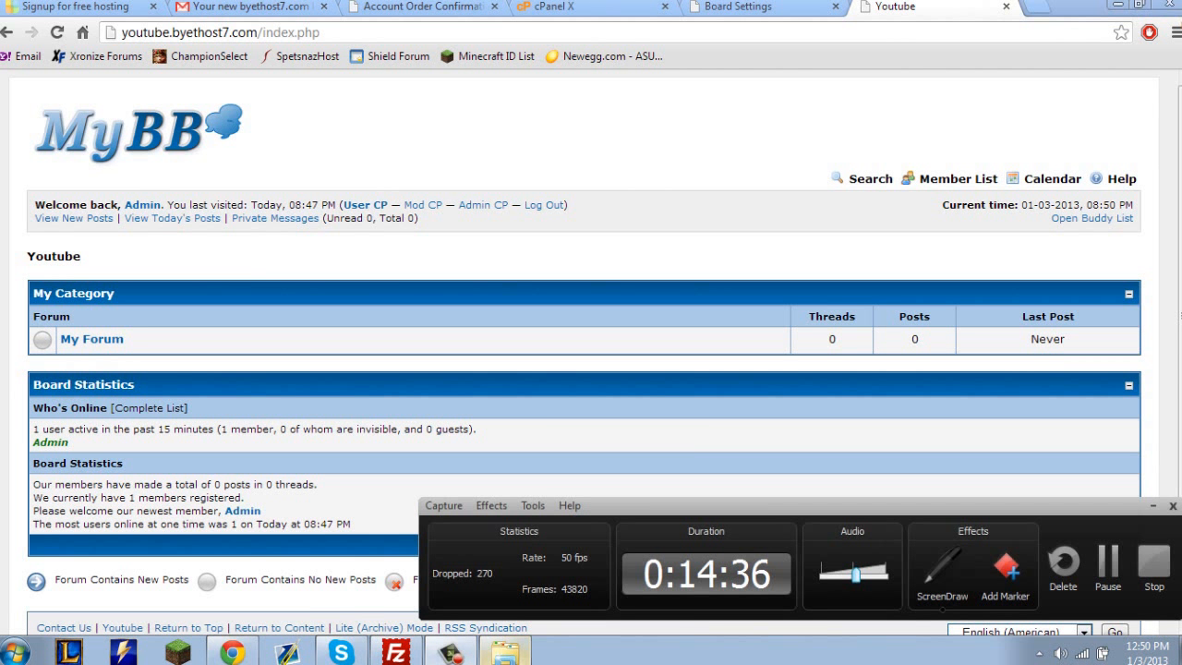